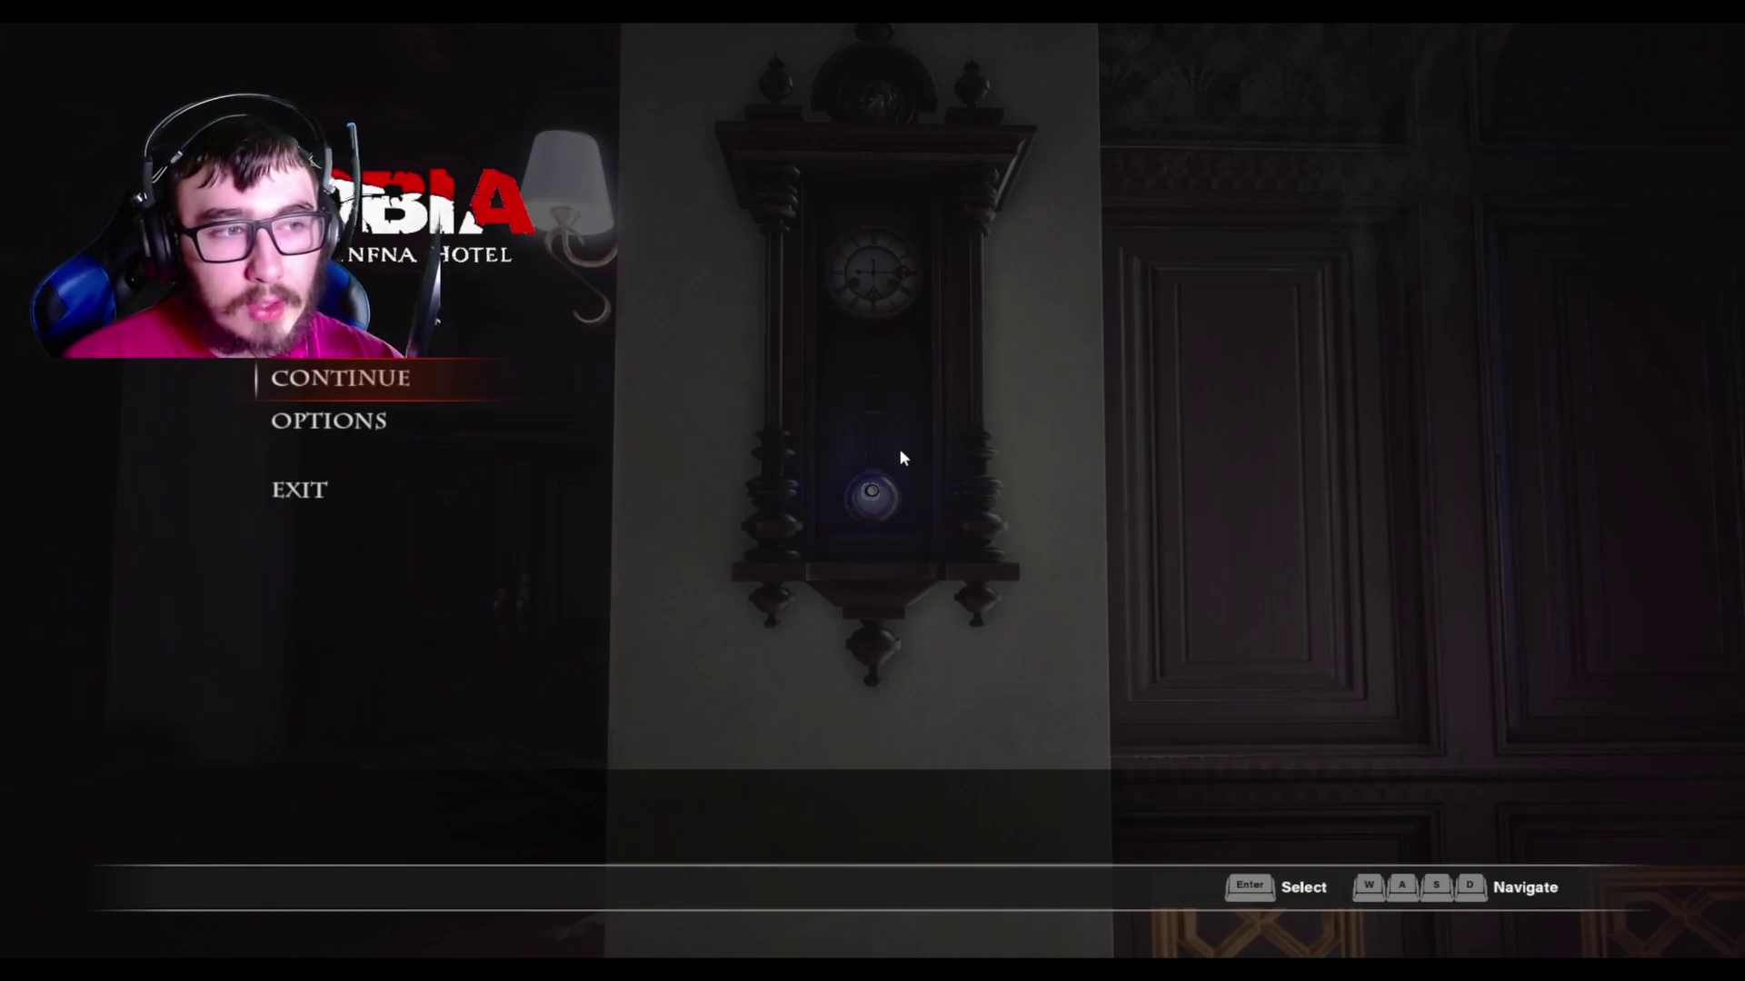
Open Options and look through the Accessibility settings.
left_click(400, 423)
mouse_move(360, 635)
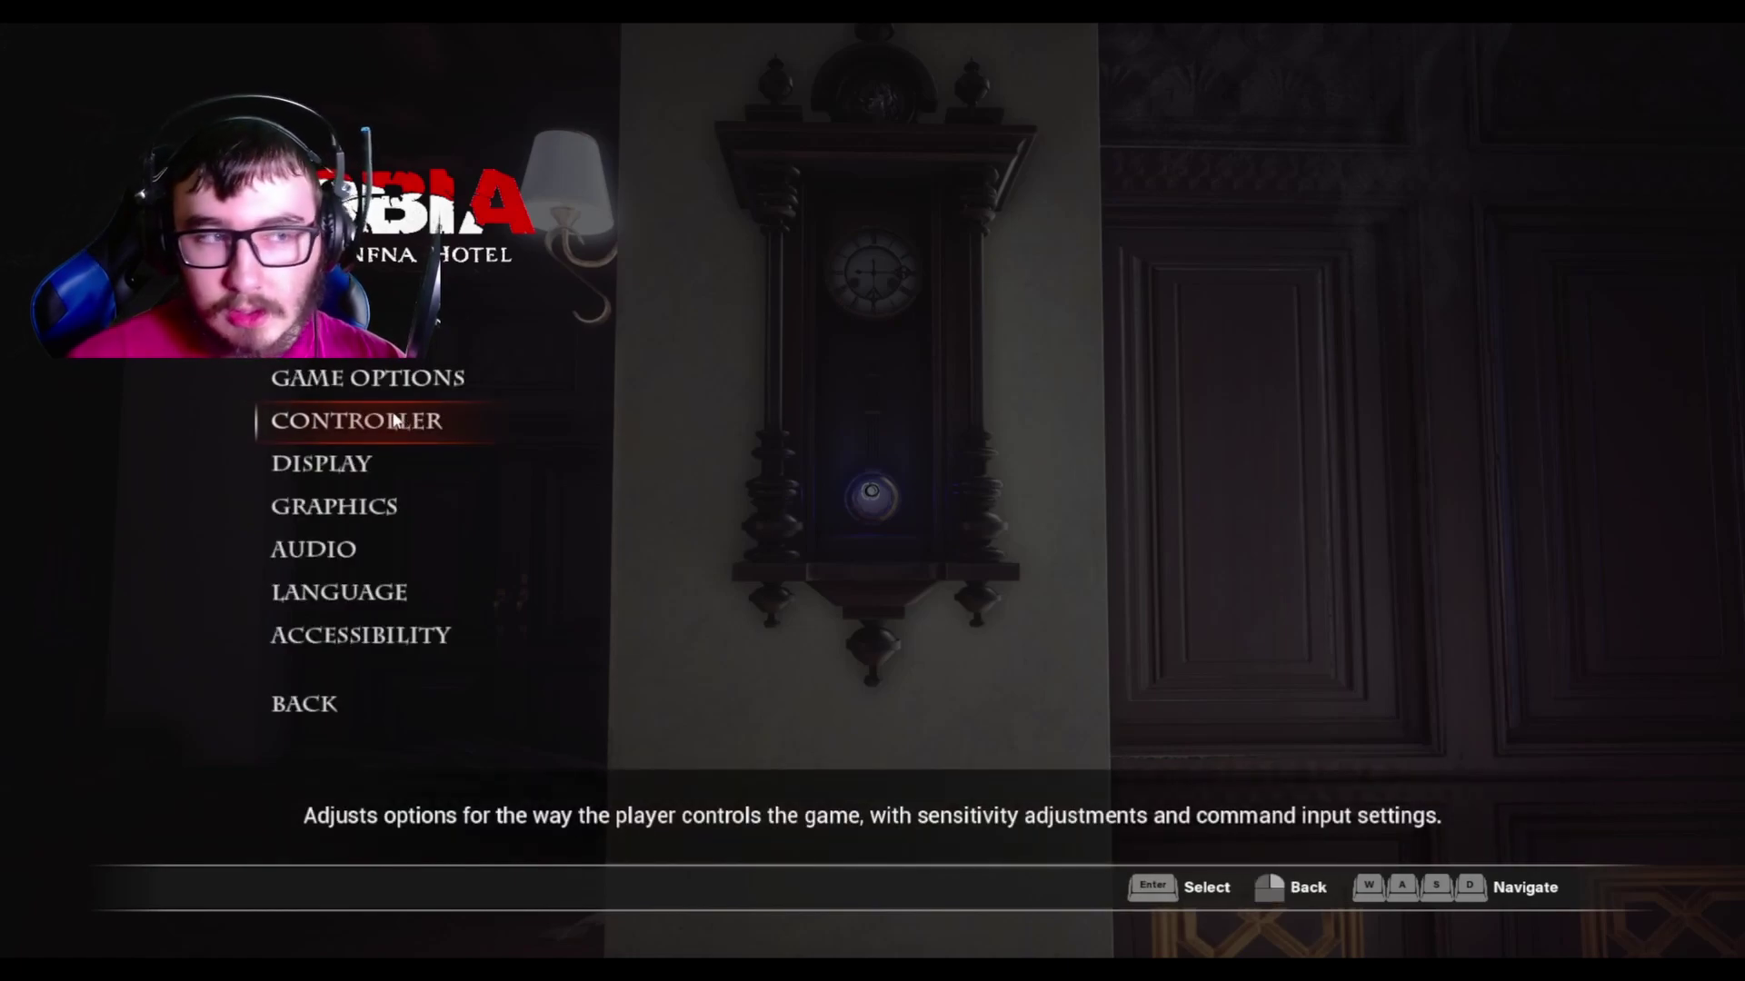
left_click(374, 634)
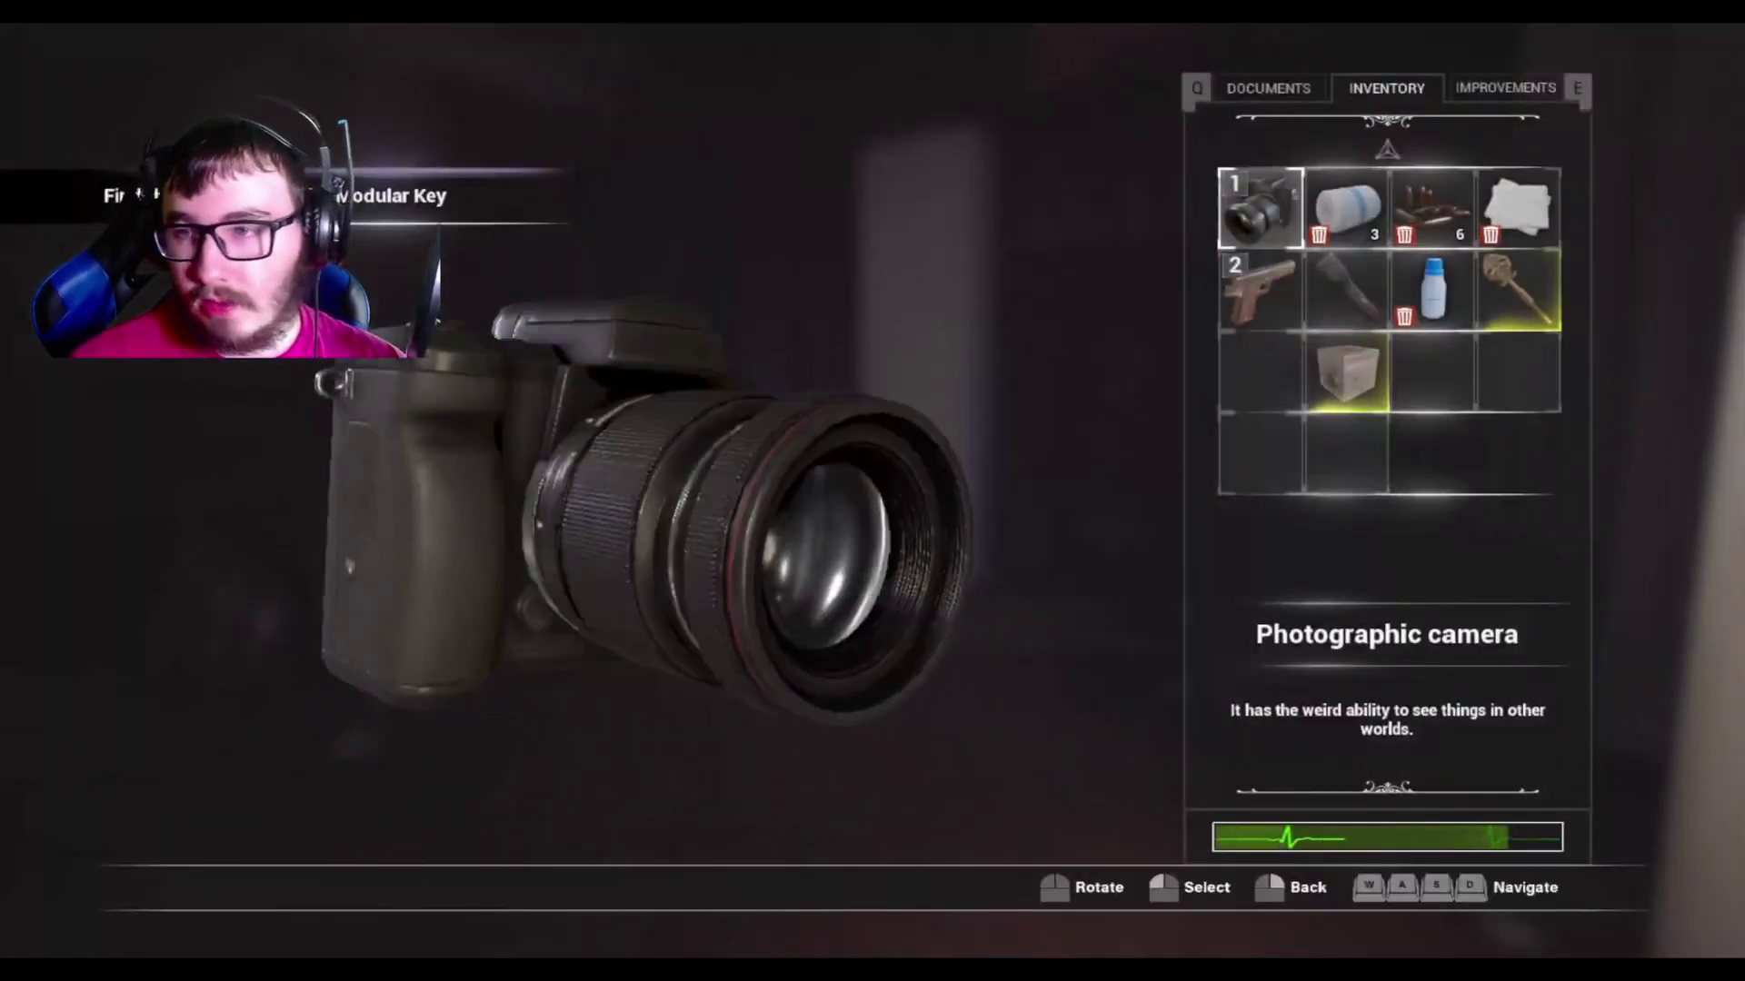
View the metal cube's puzzle from the inventory, close it, and face the doorway.
key("s")
key("s")
key("d")
key("Return")
key("Return")
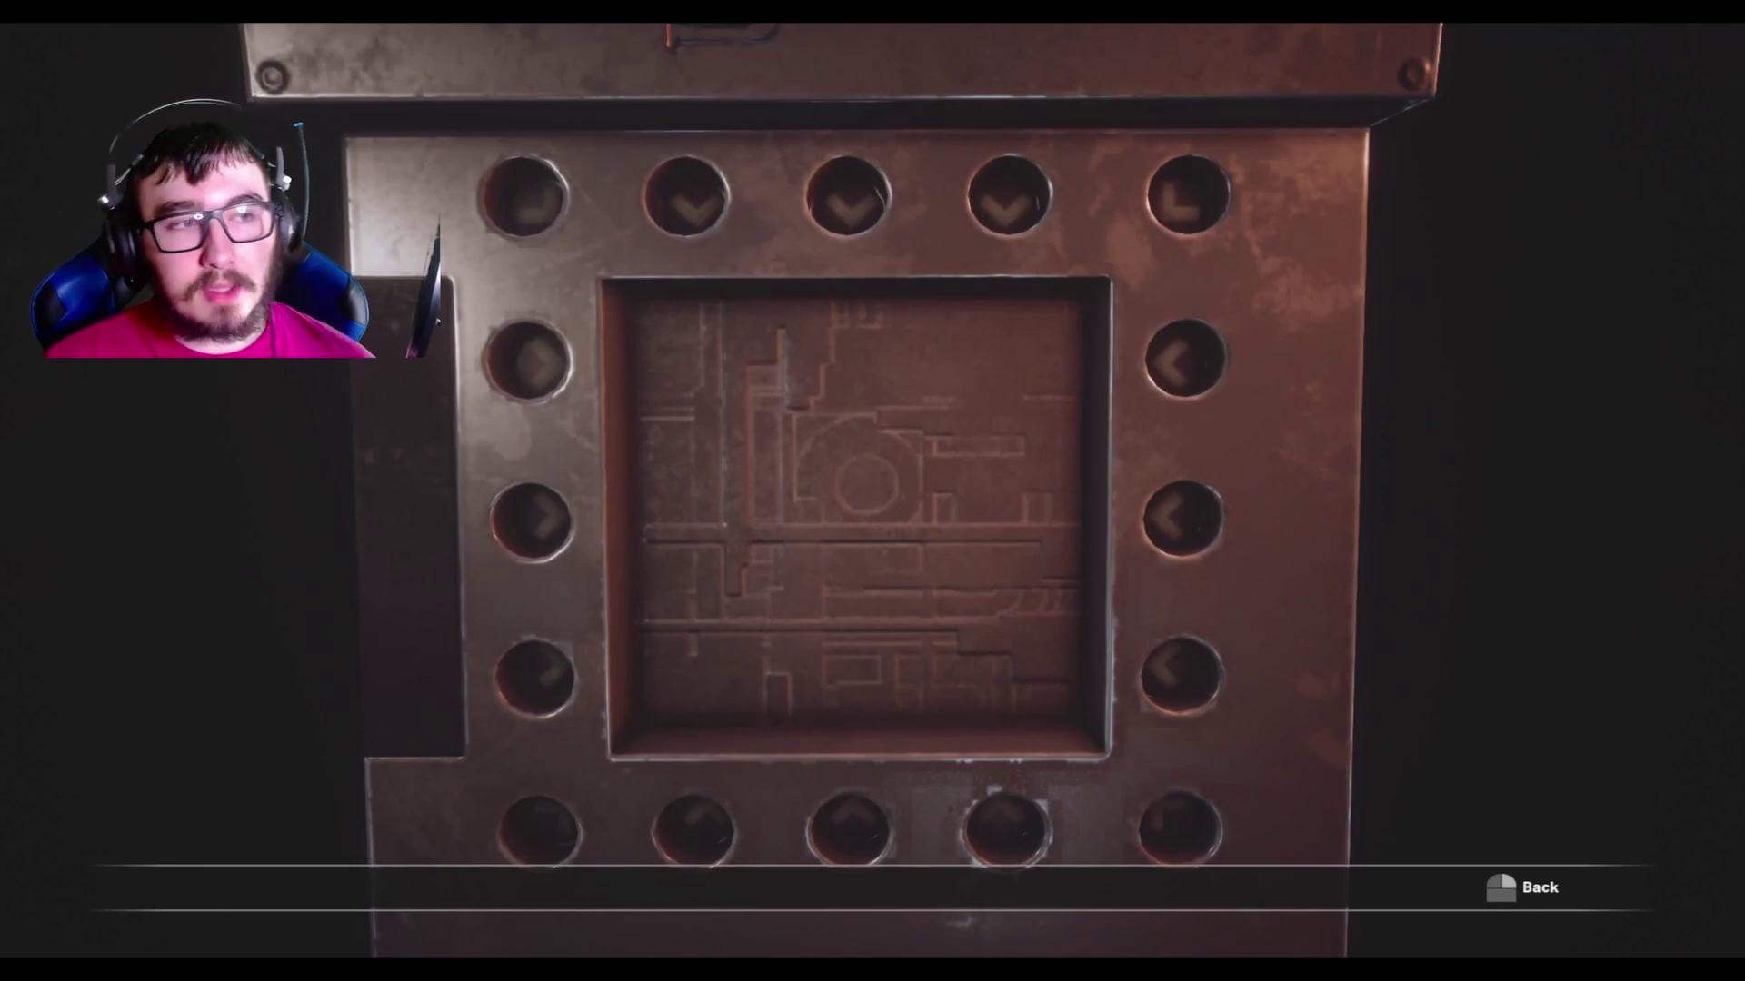
key("Escape")
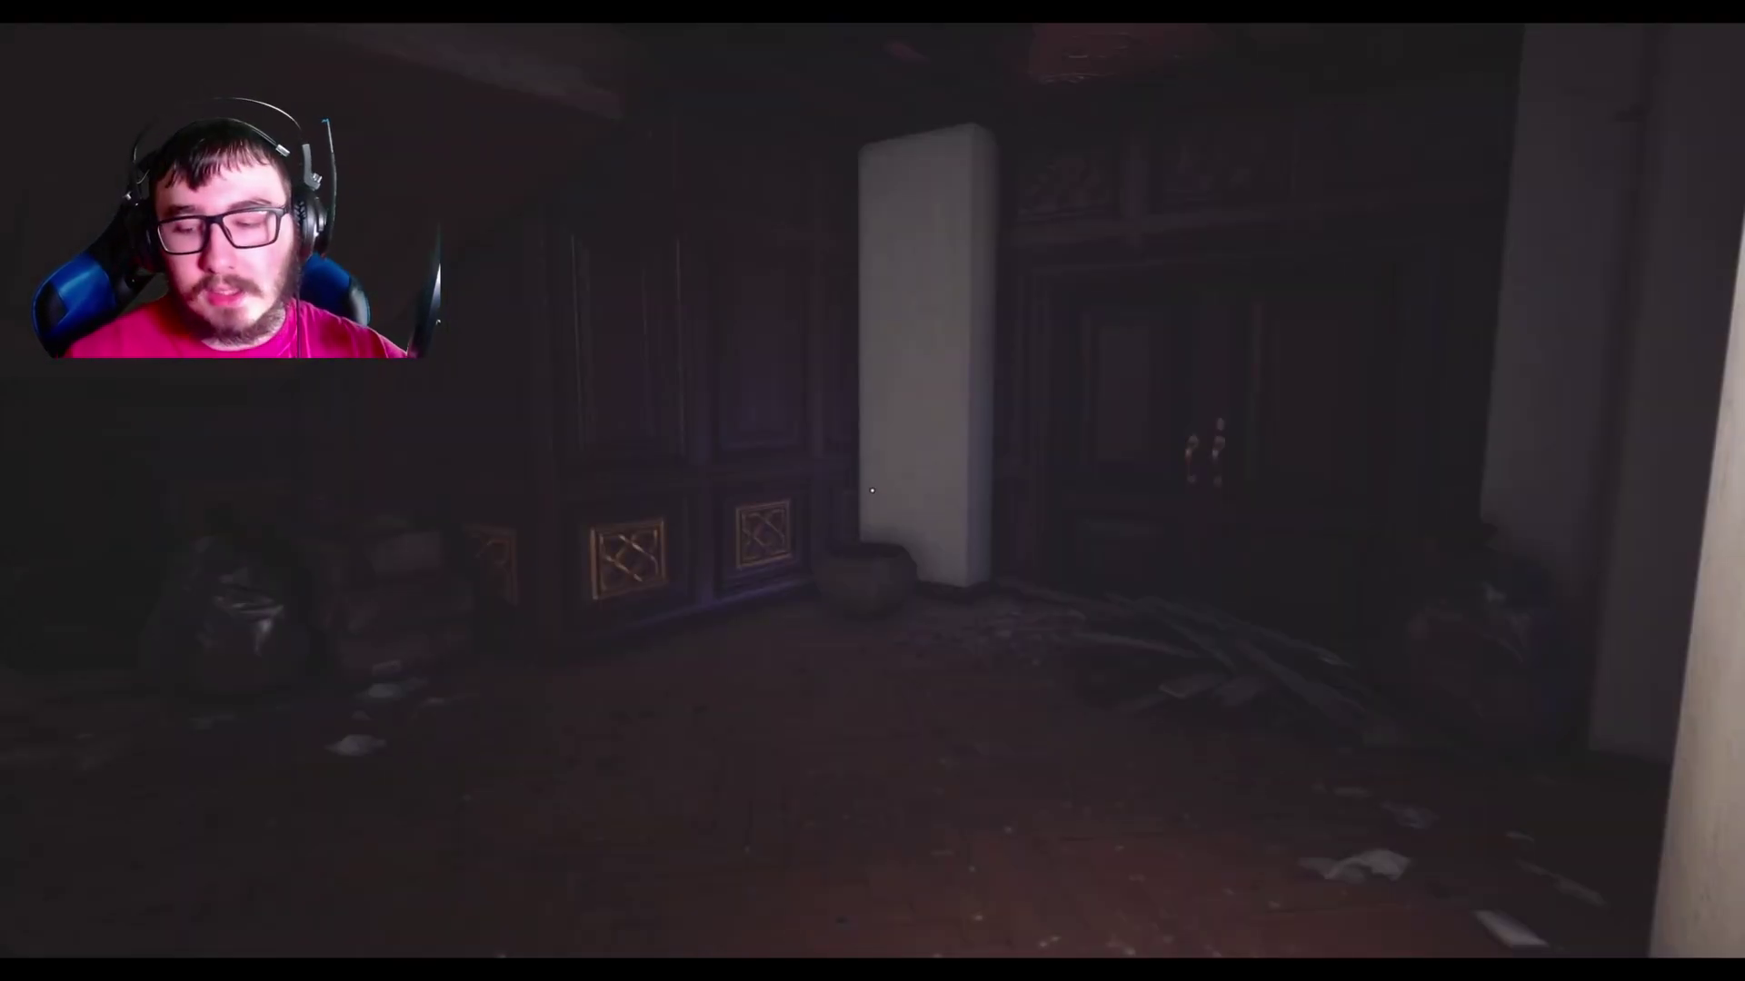
key("w")
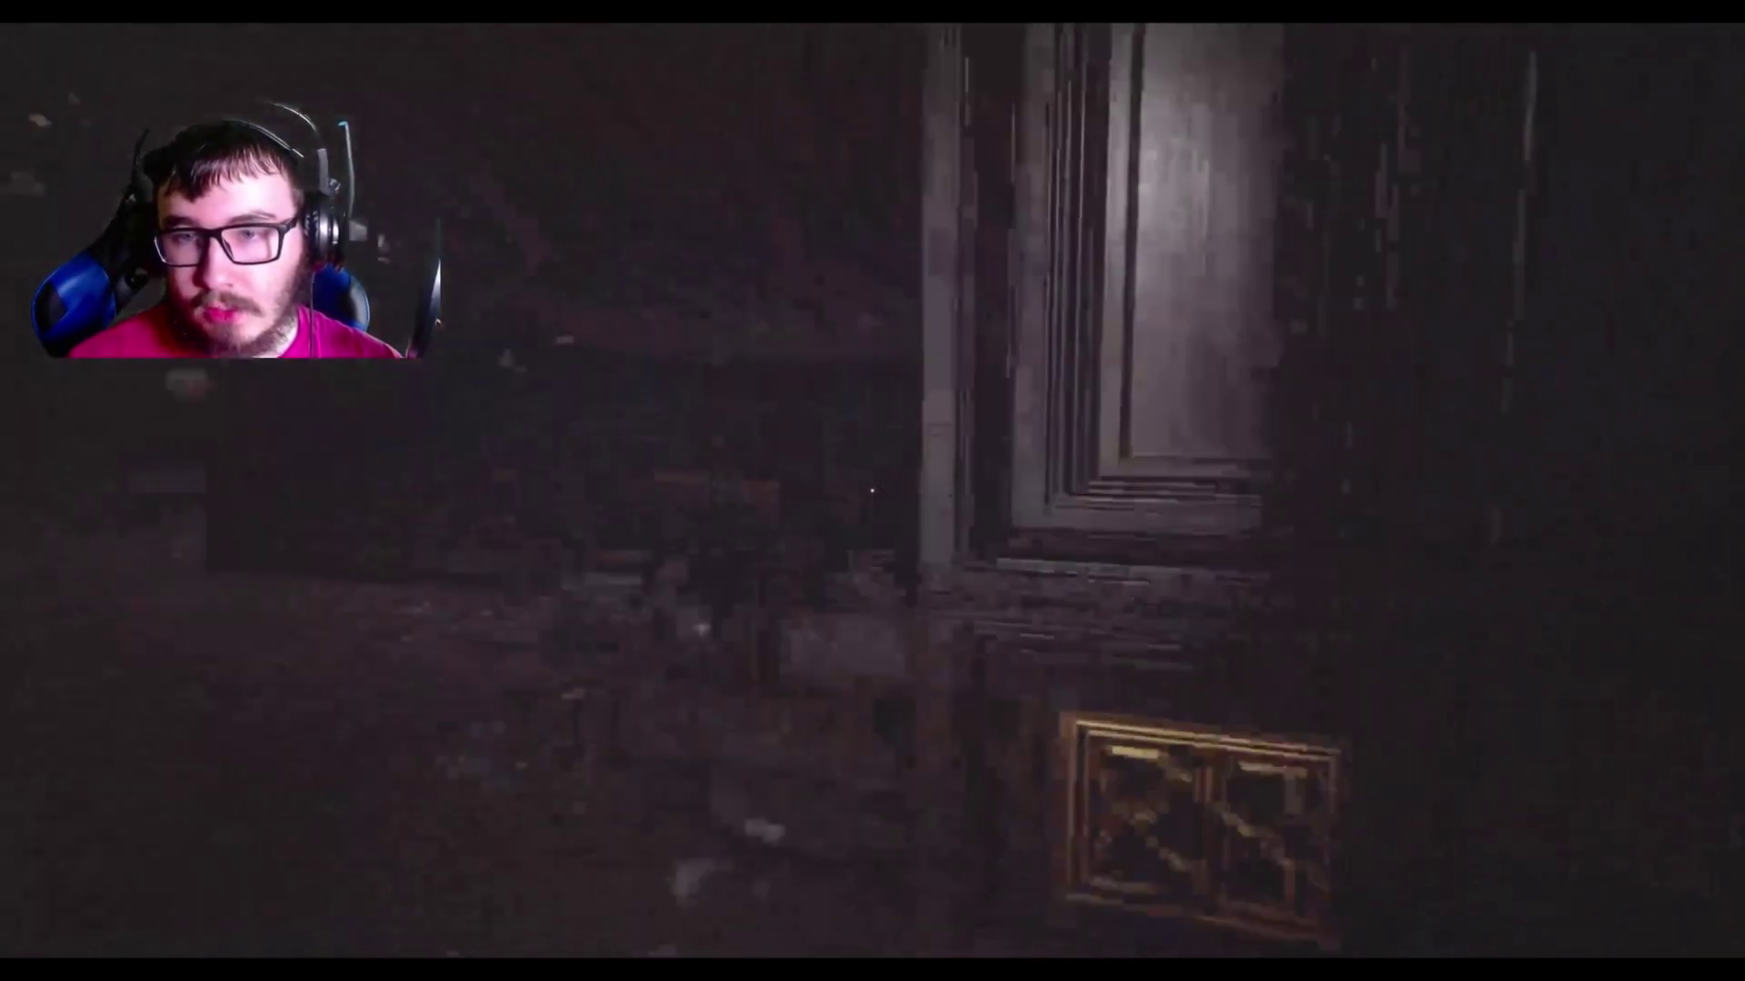
Walk to the cipher-machine table, check the inventory, and inspect the old photo.
key("w")
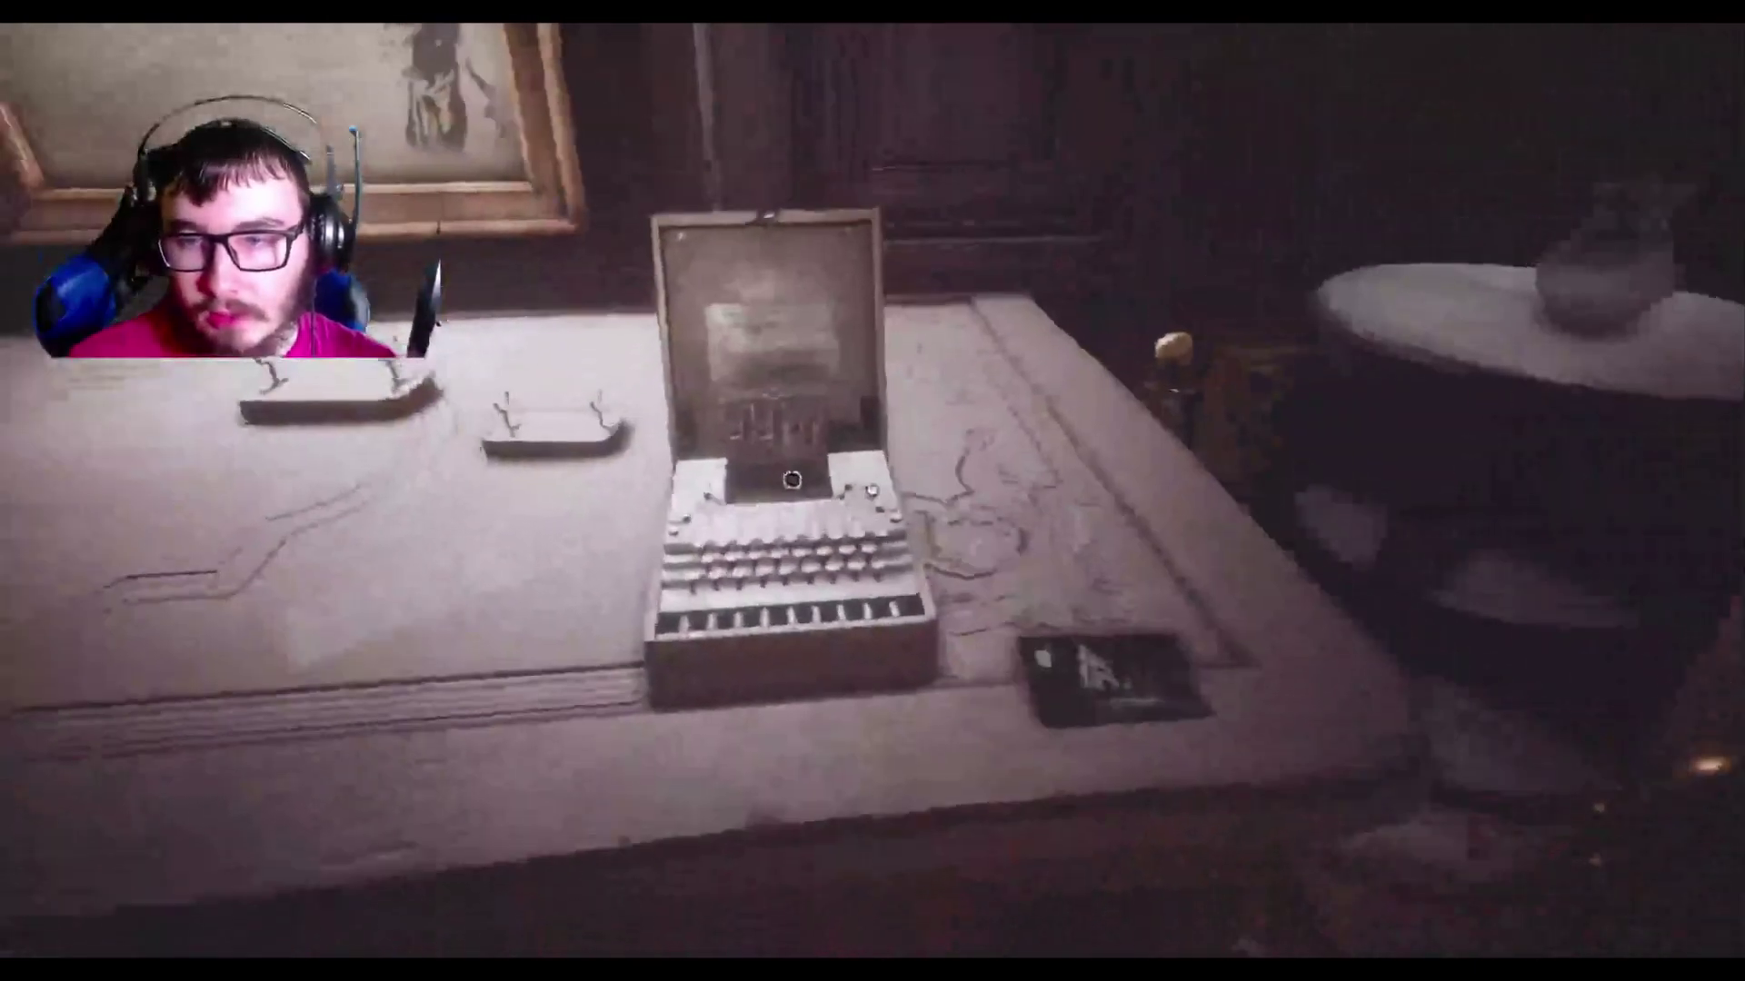
key("Tab")
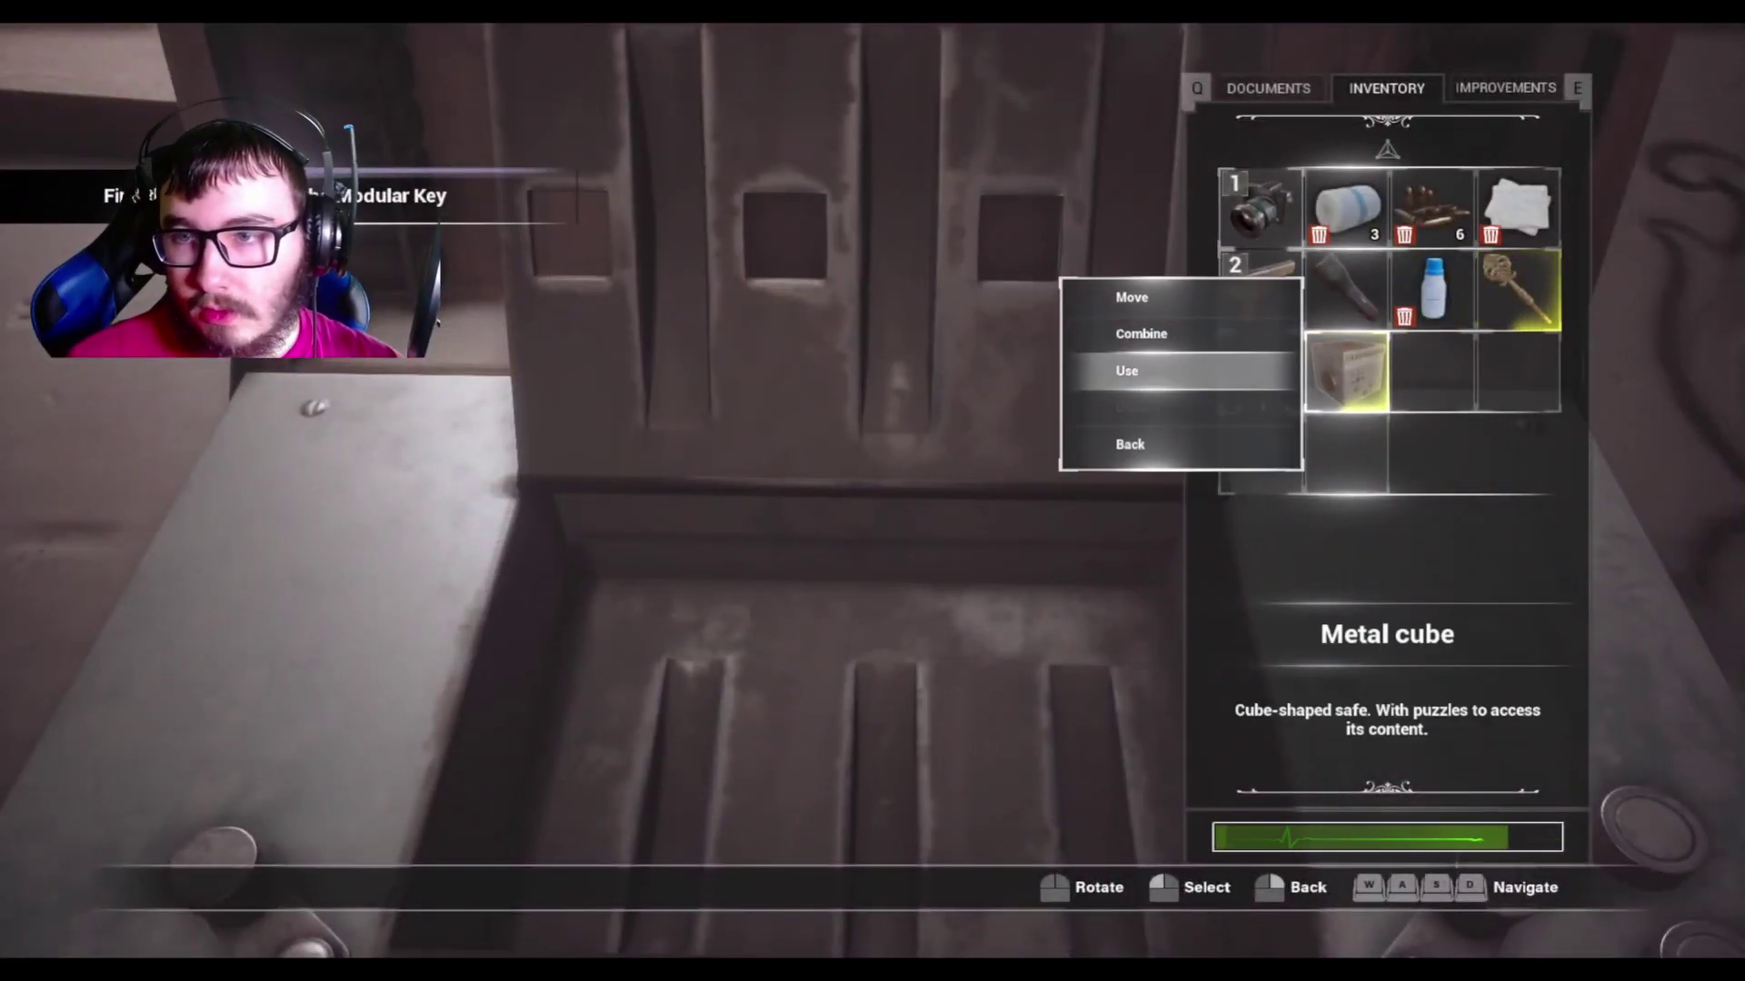
key("Tab")
key("e")
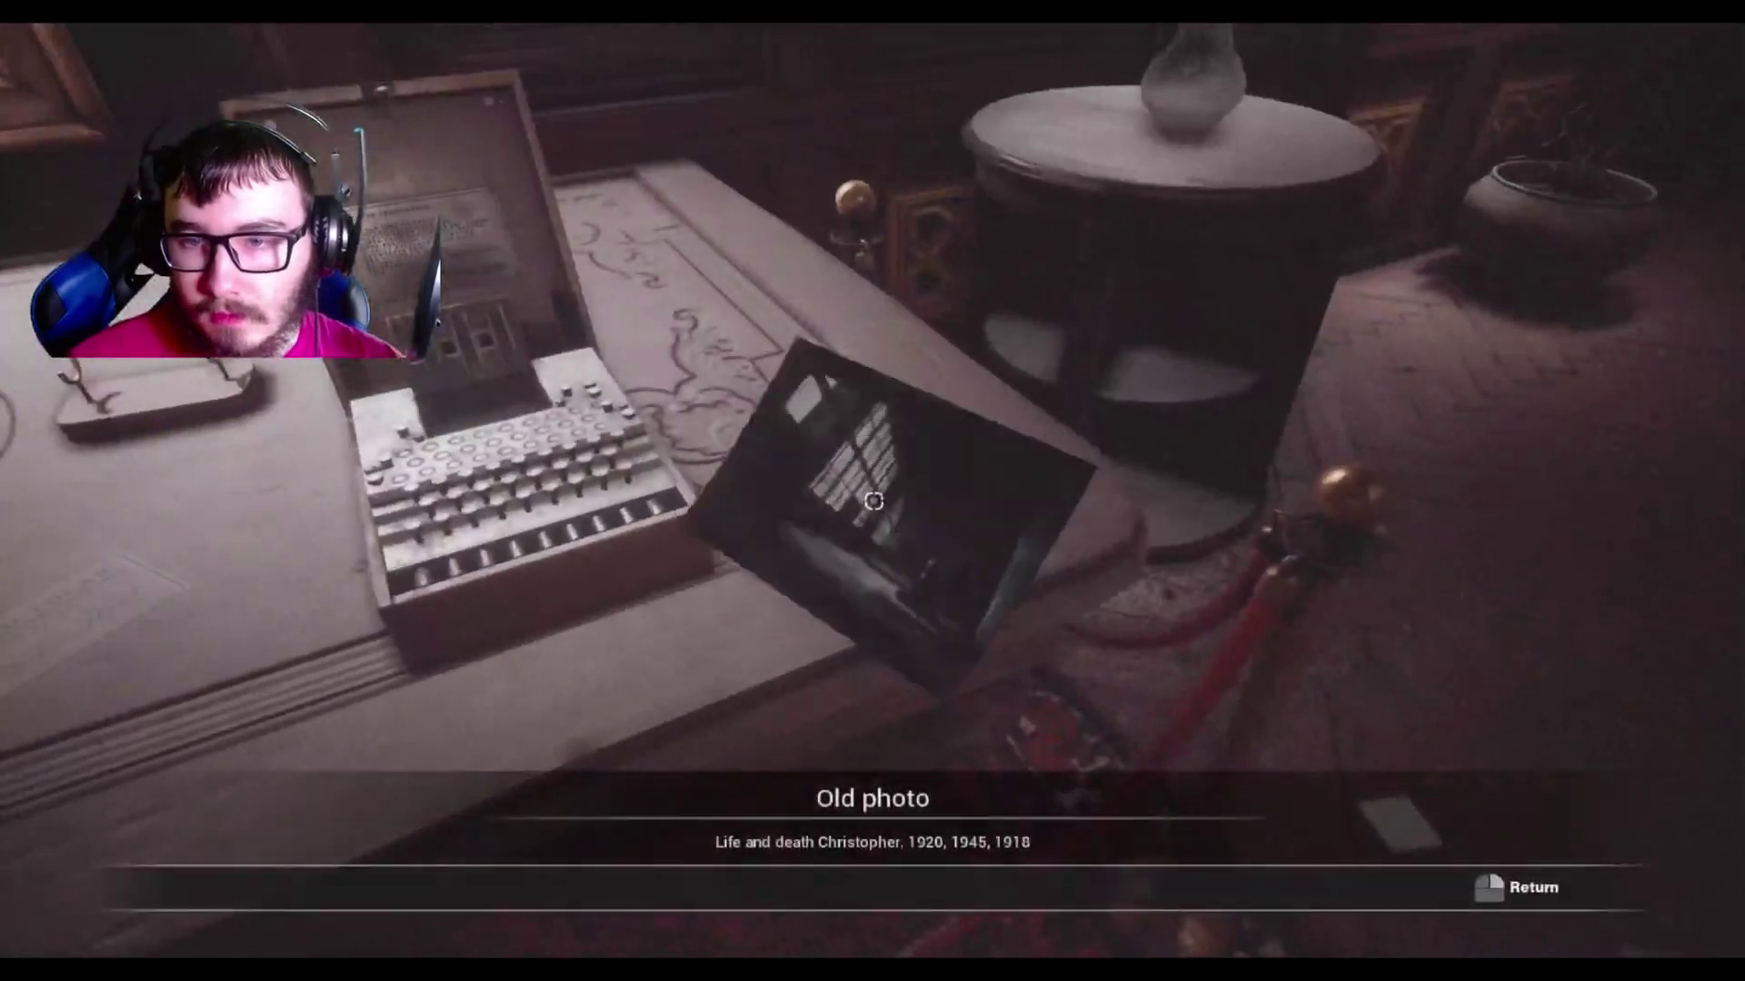
key("e")
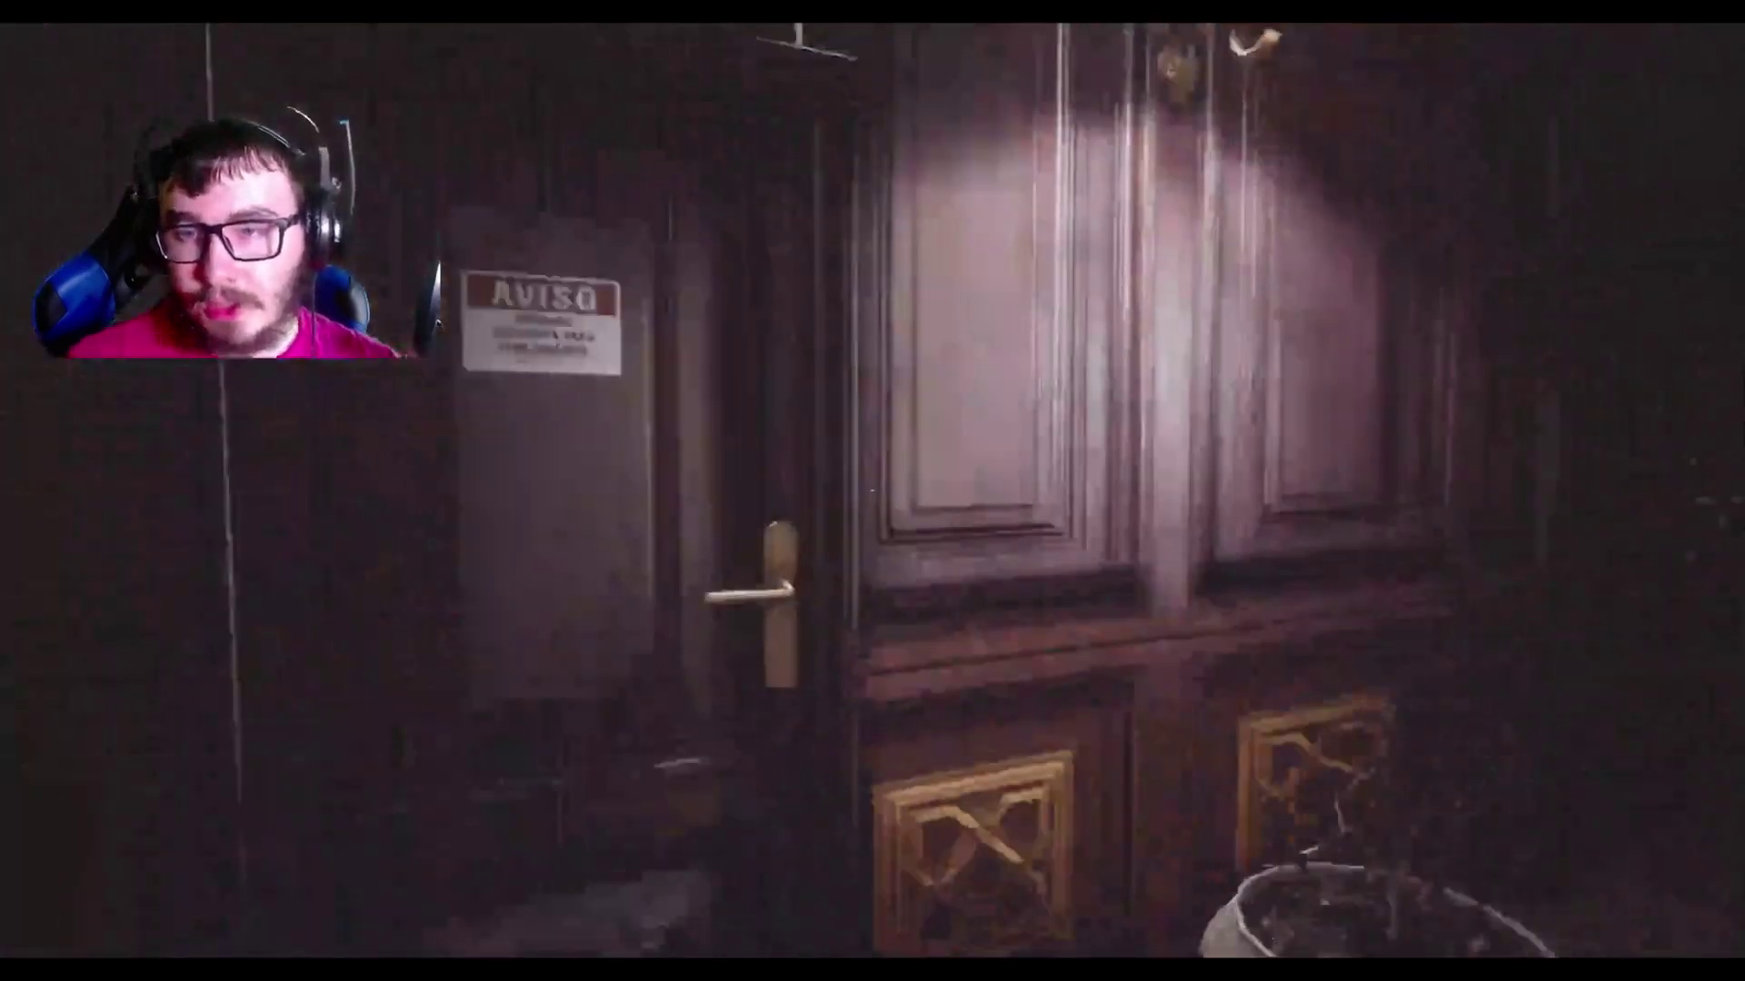
Explore the rug room, the sofa area and the fleshy growth by the pillar.
key("w")
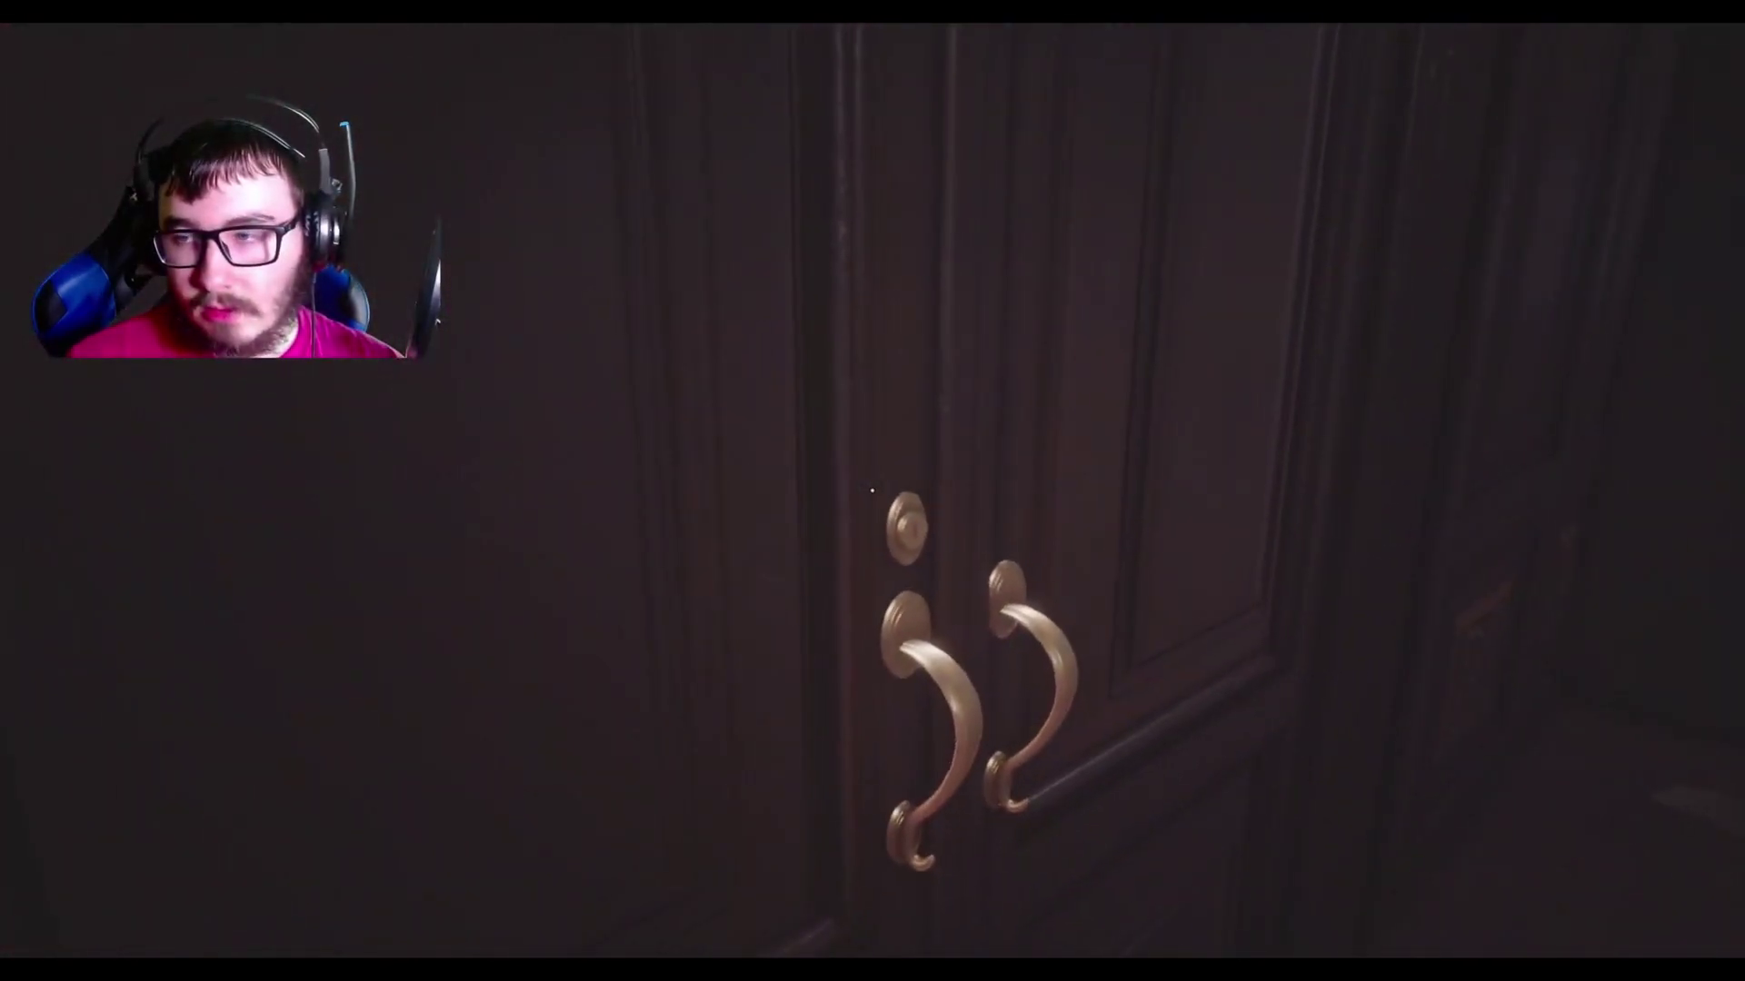
key("w")
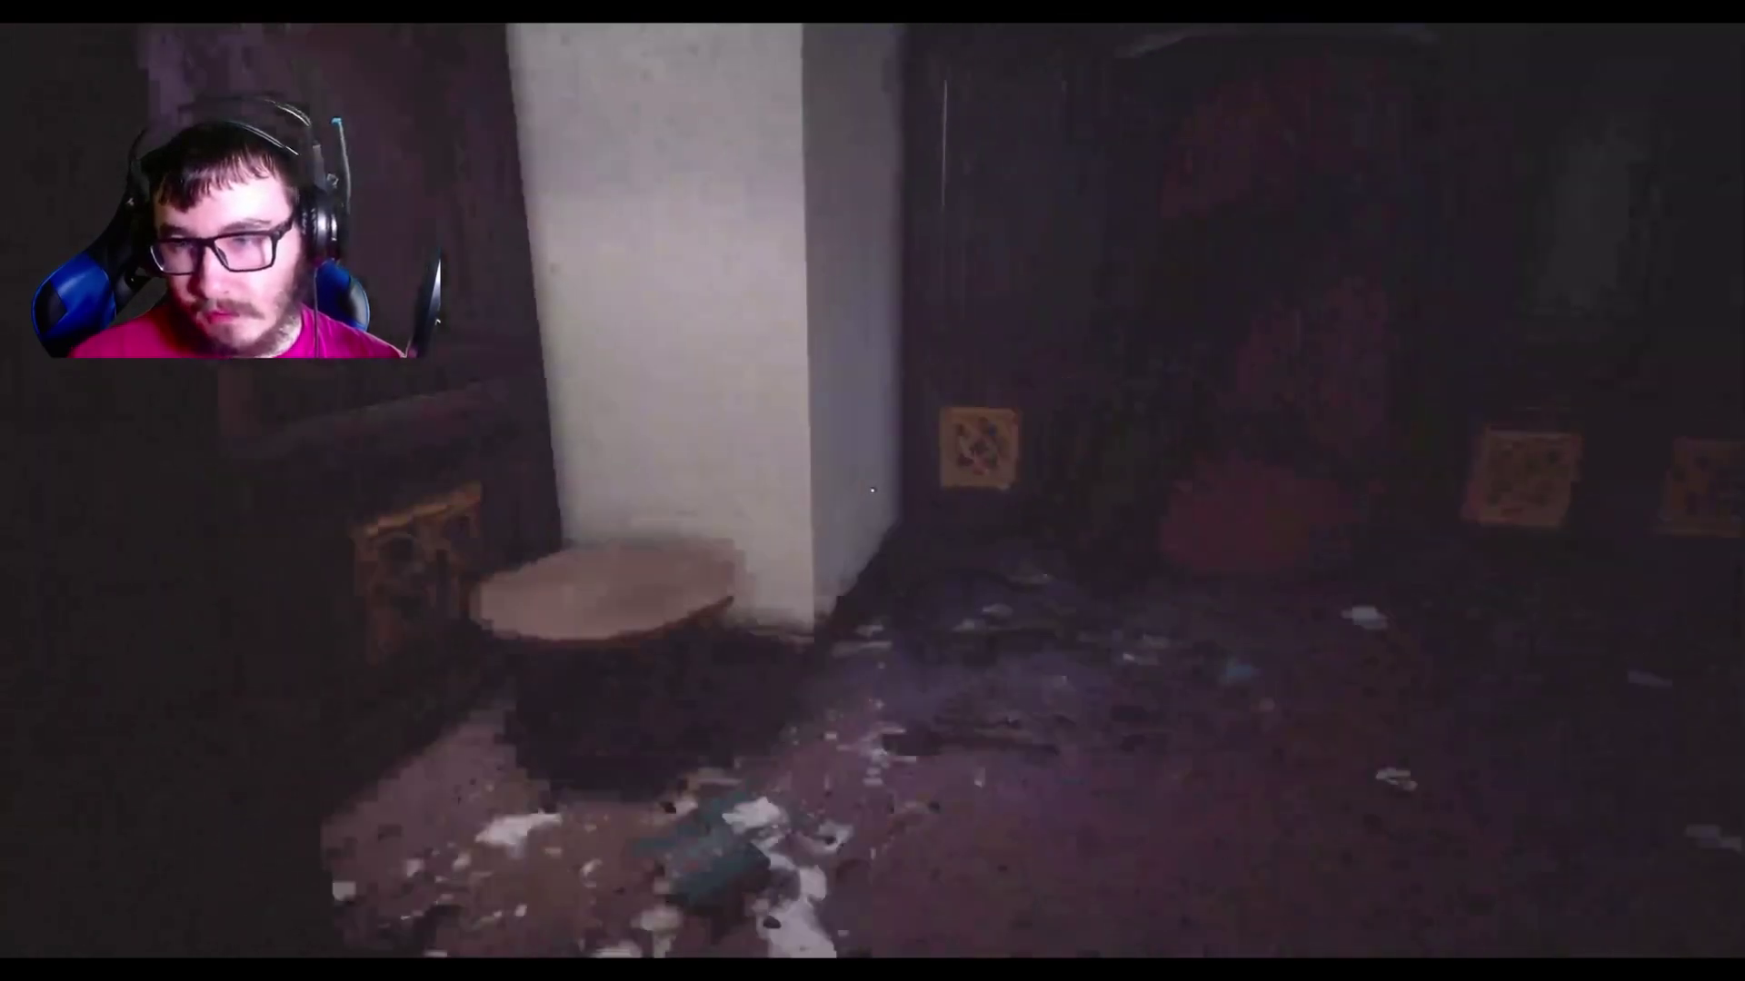
key("w")
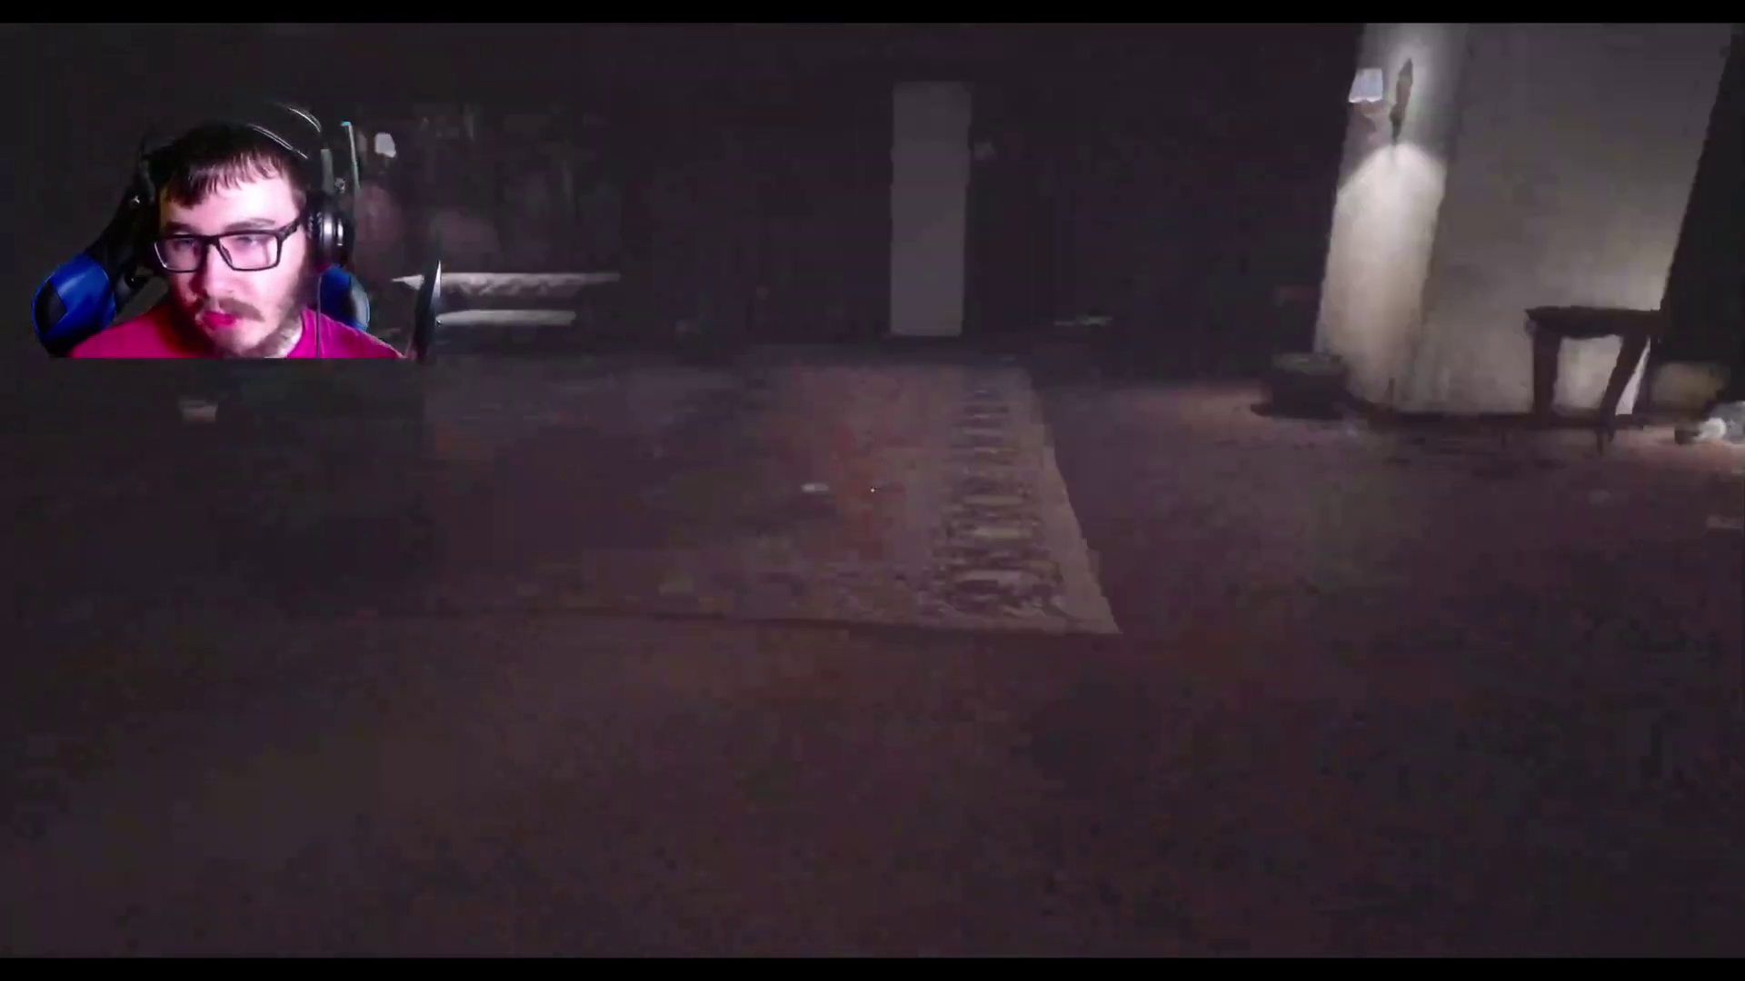
key("w")
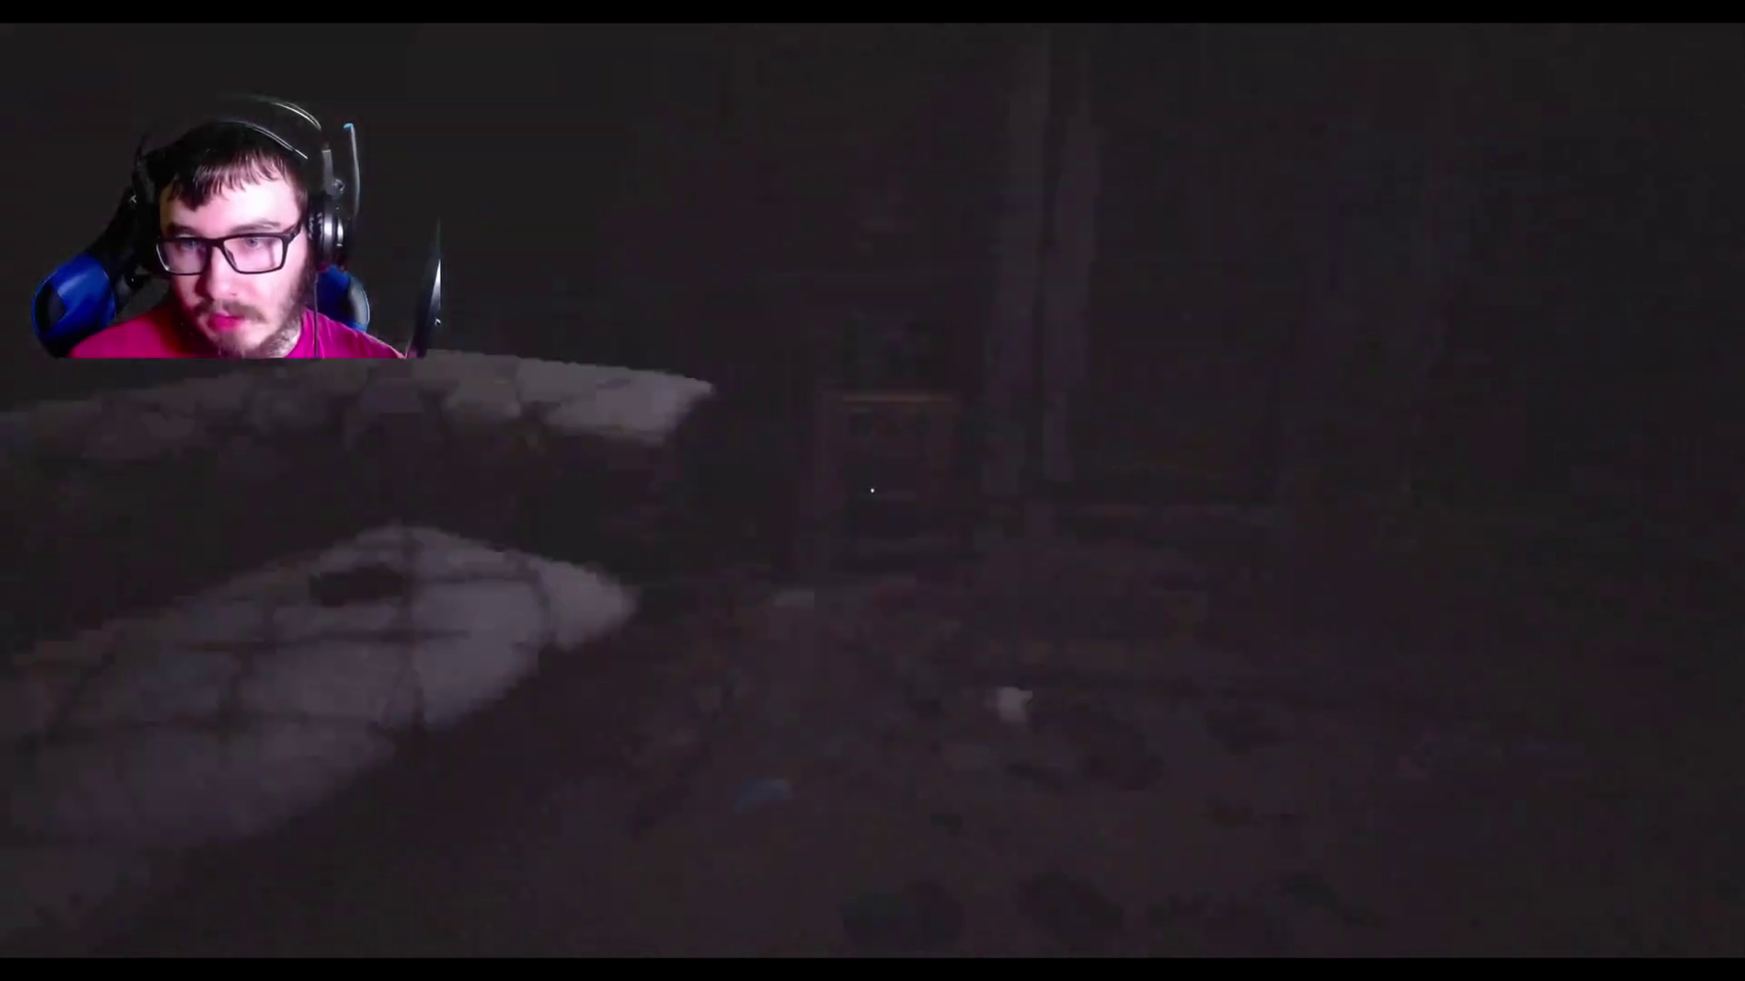
key("w")
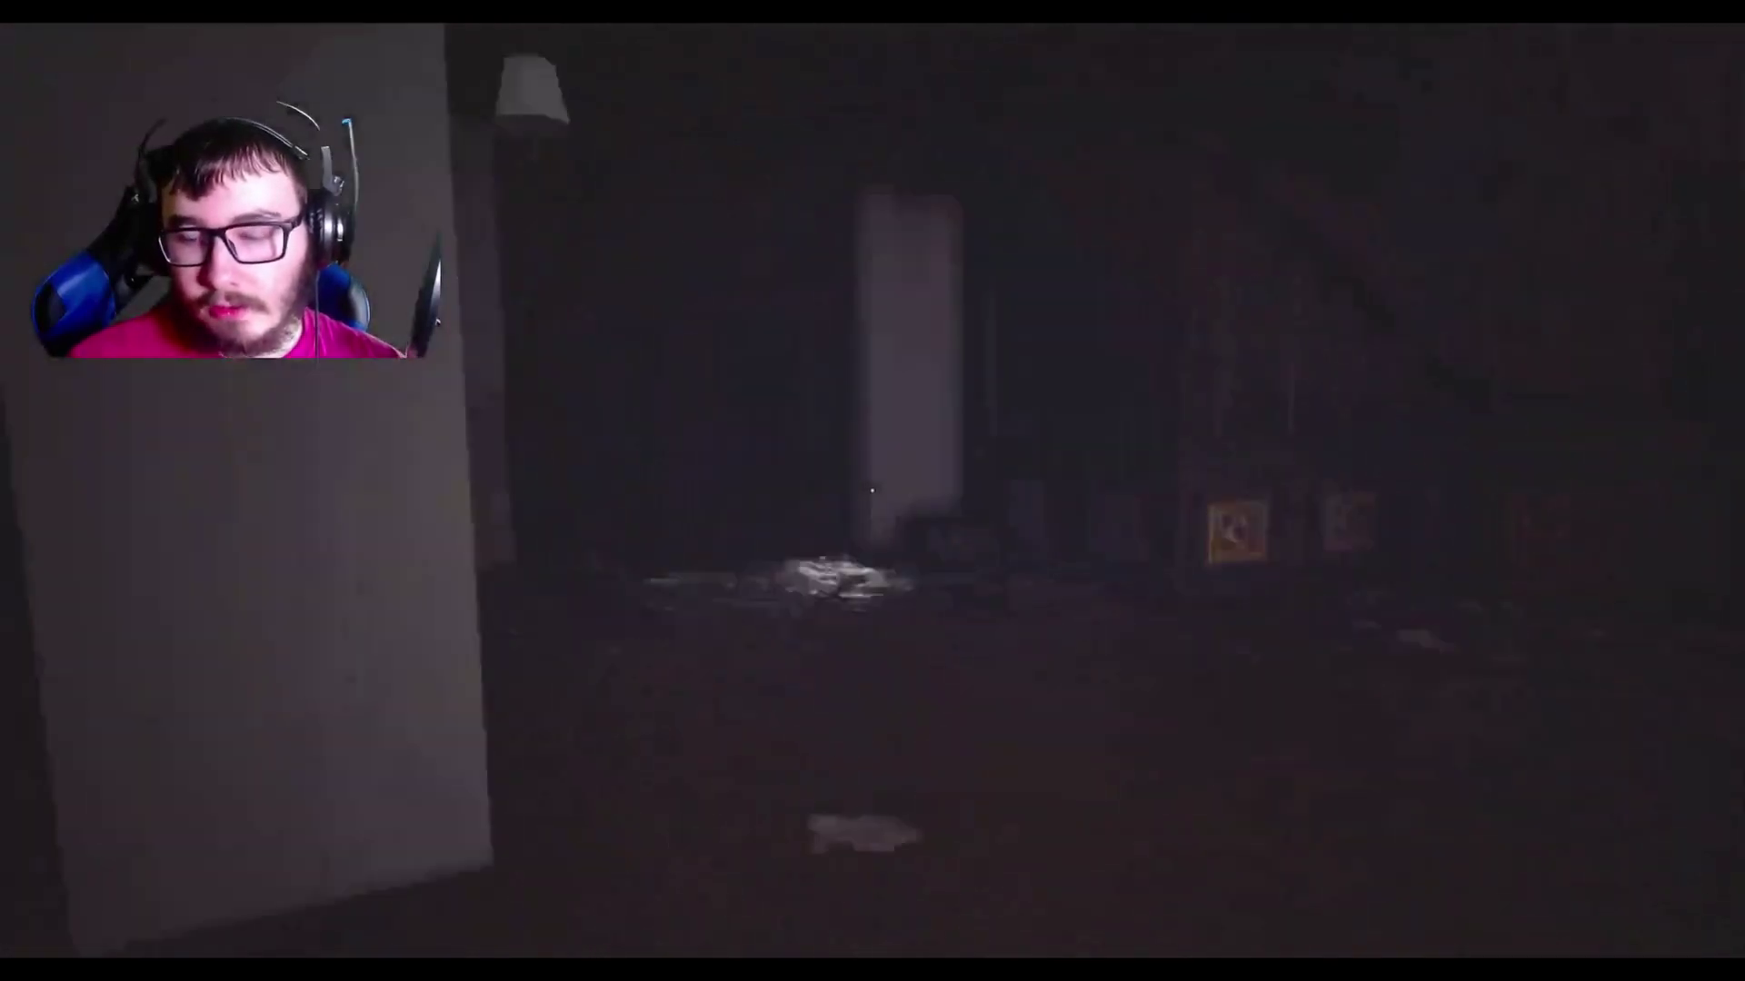
key("w")
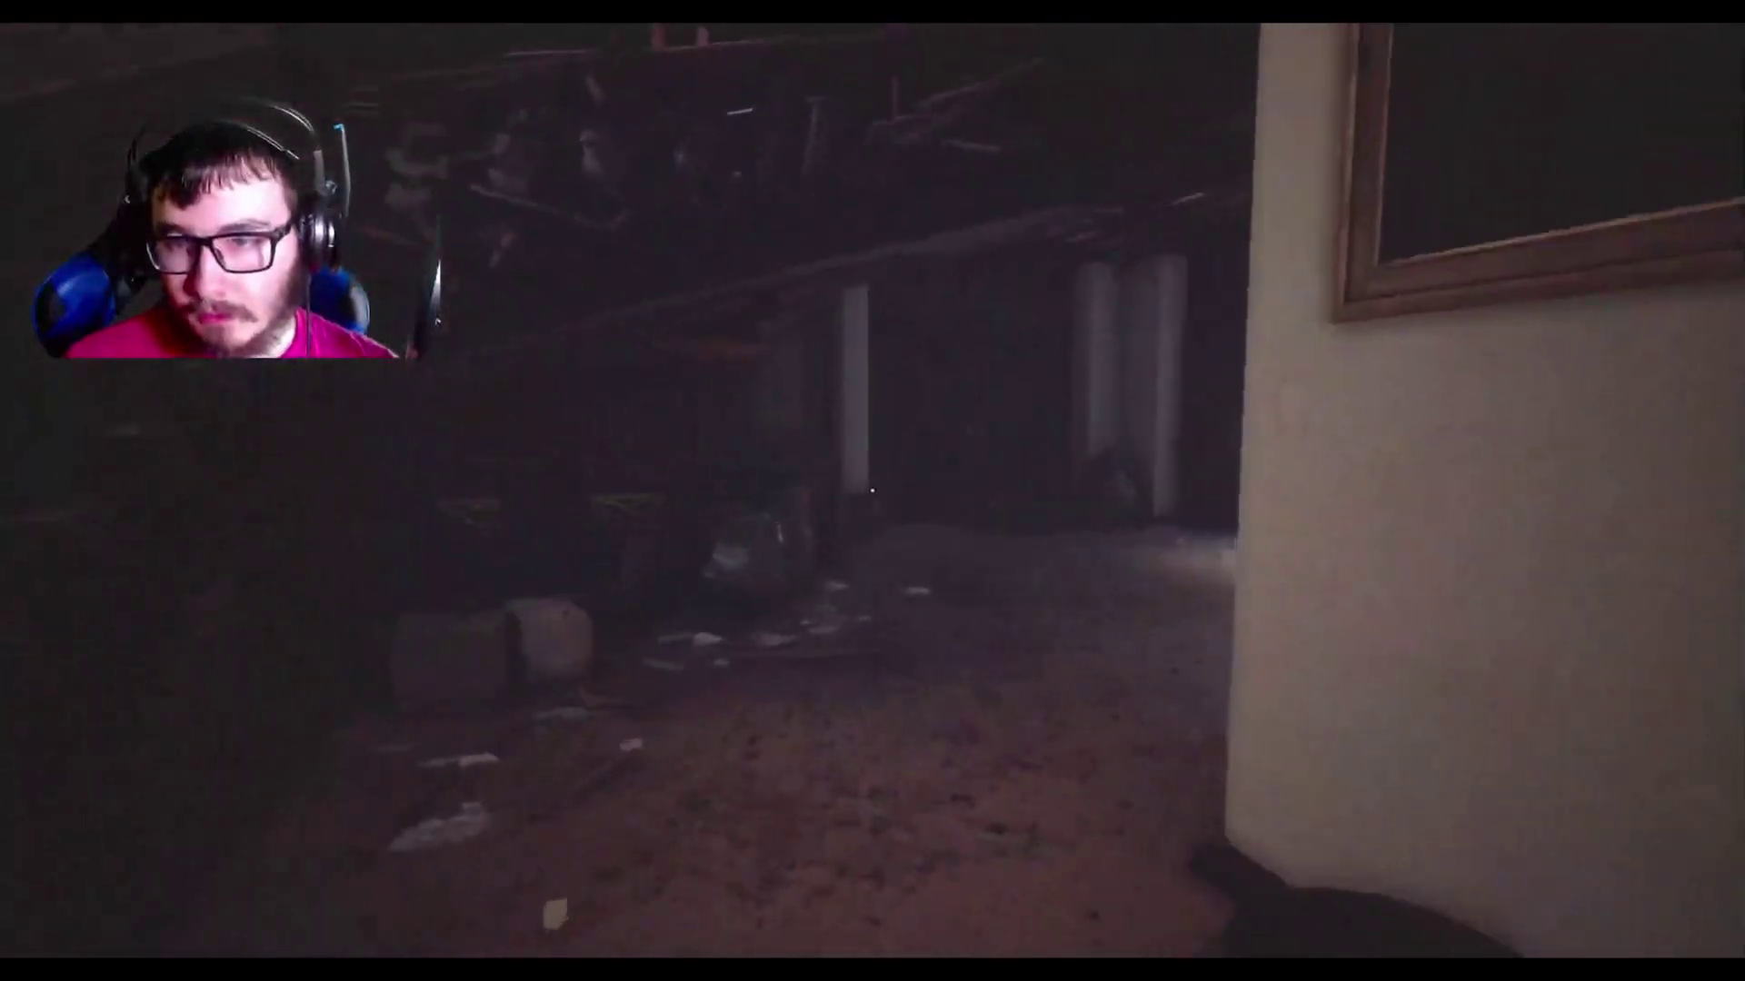
key("w")
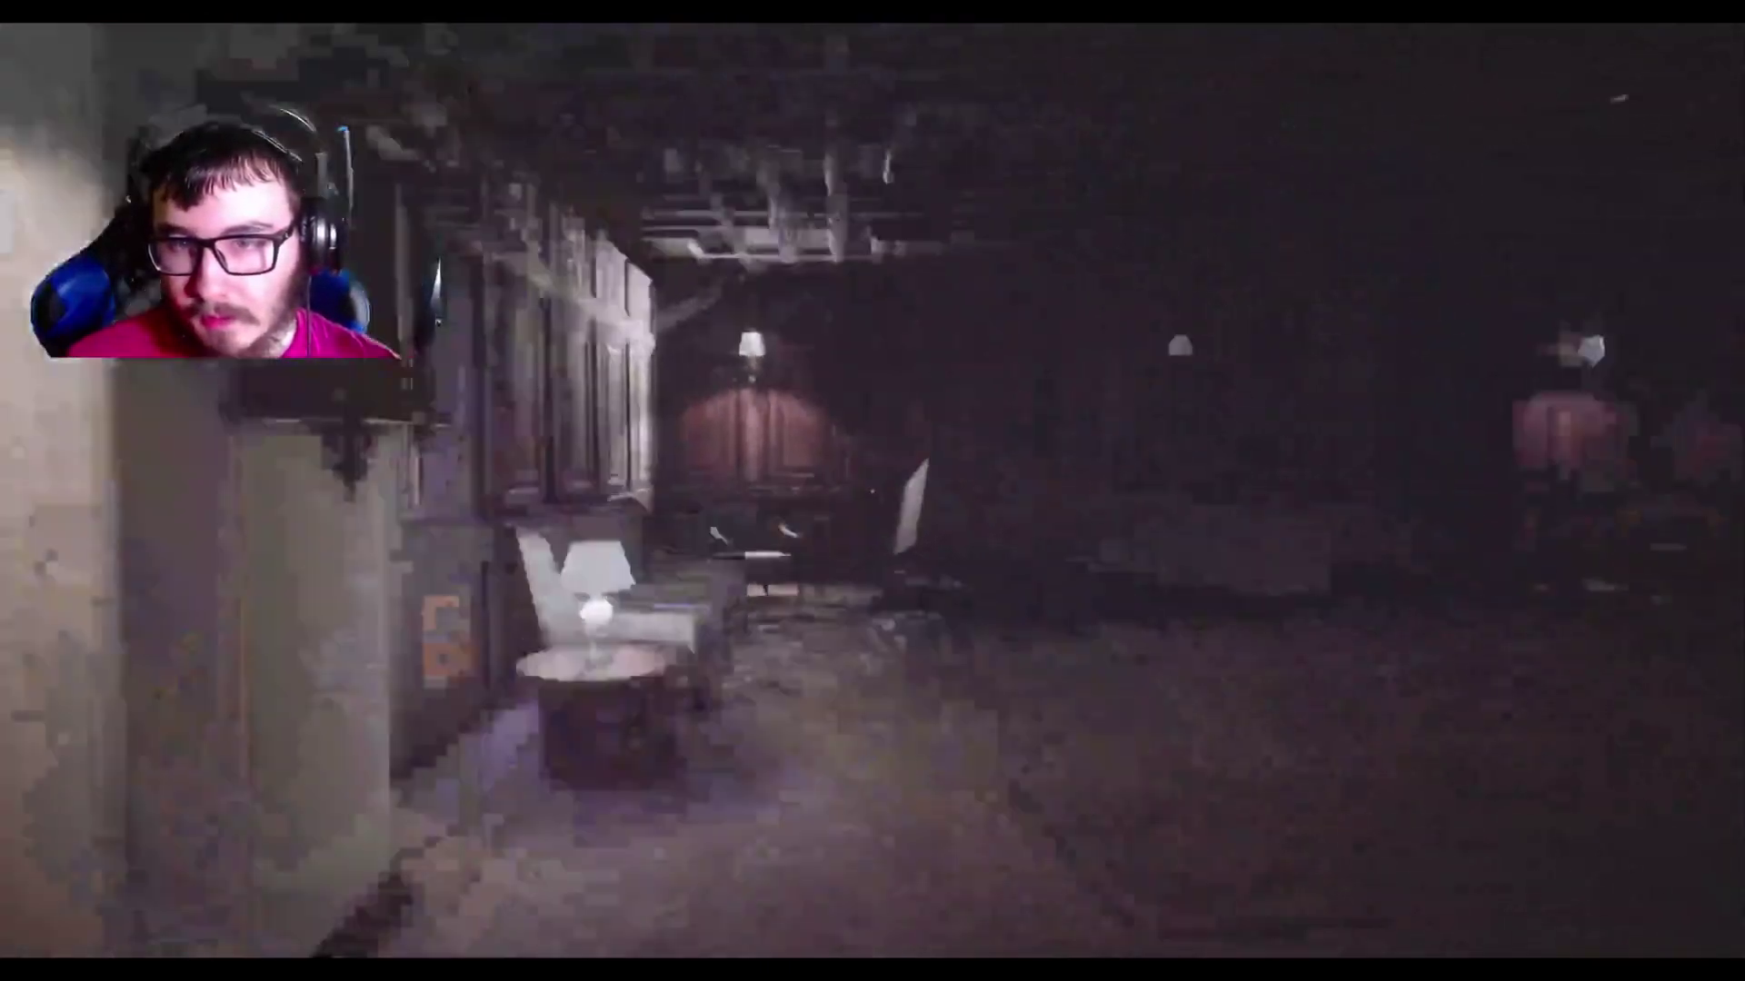
key("w")
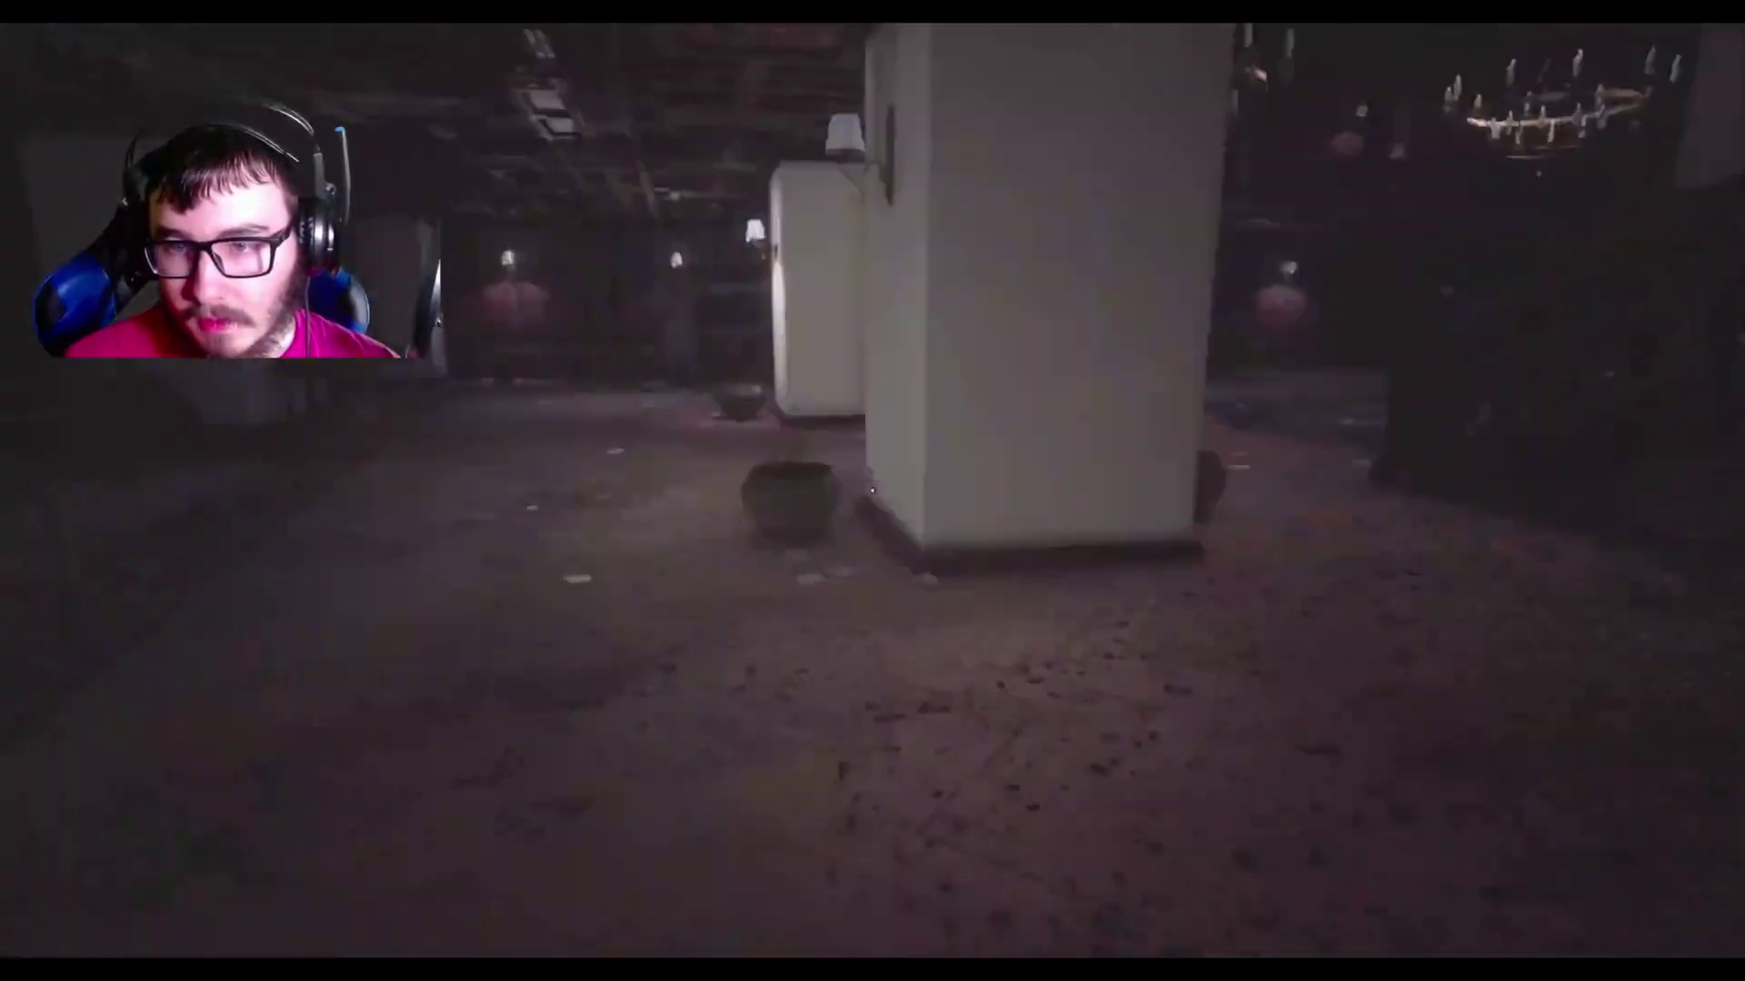
key("w")
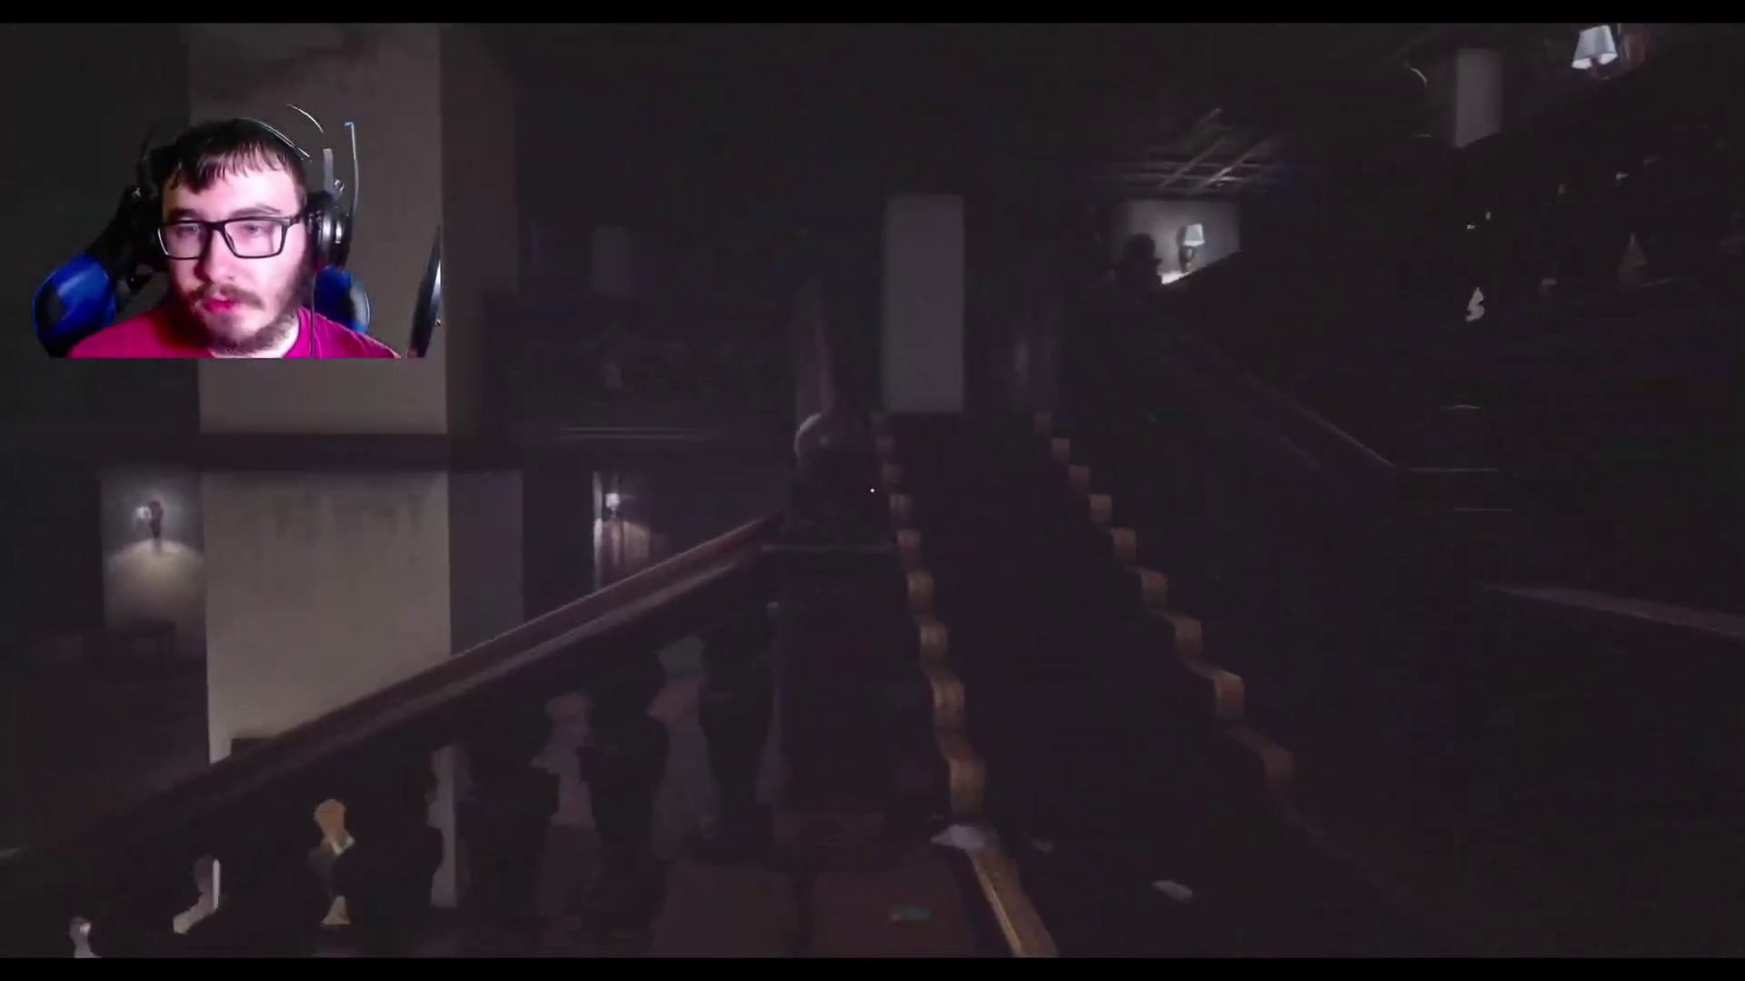
Climb the staircase and walk down the corridor toward the lit doorway.
key("w")
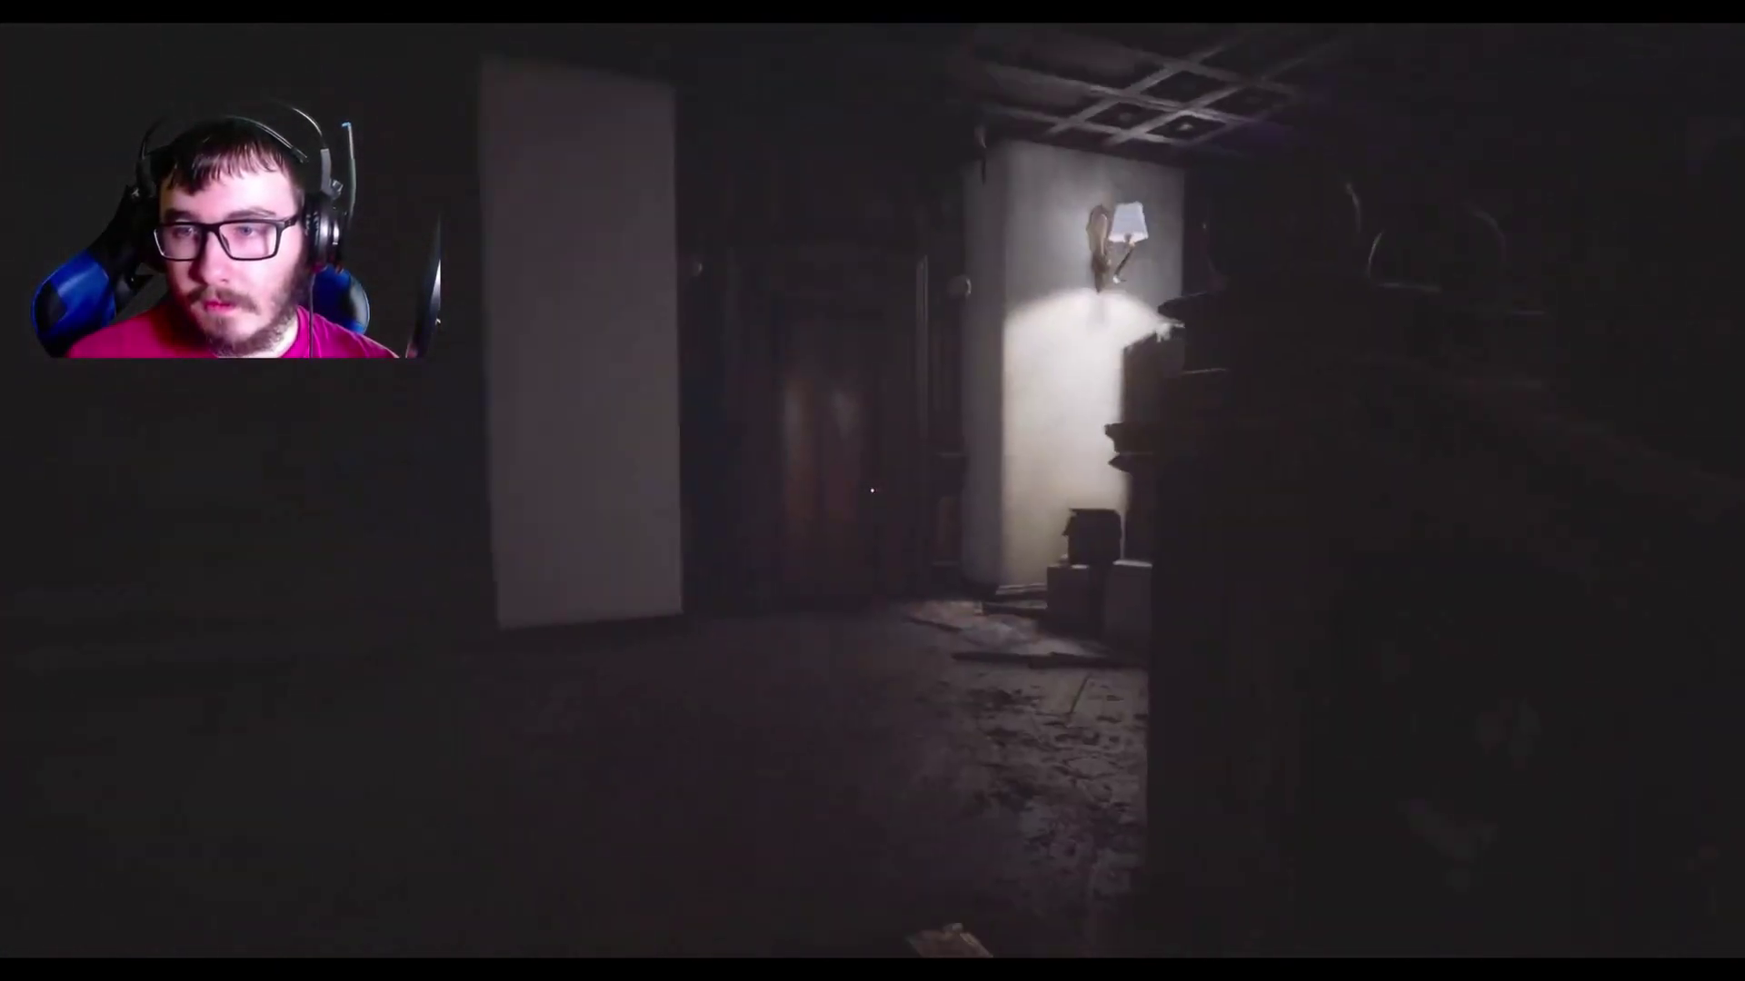
key("w")
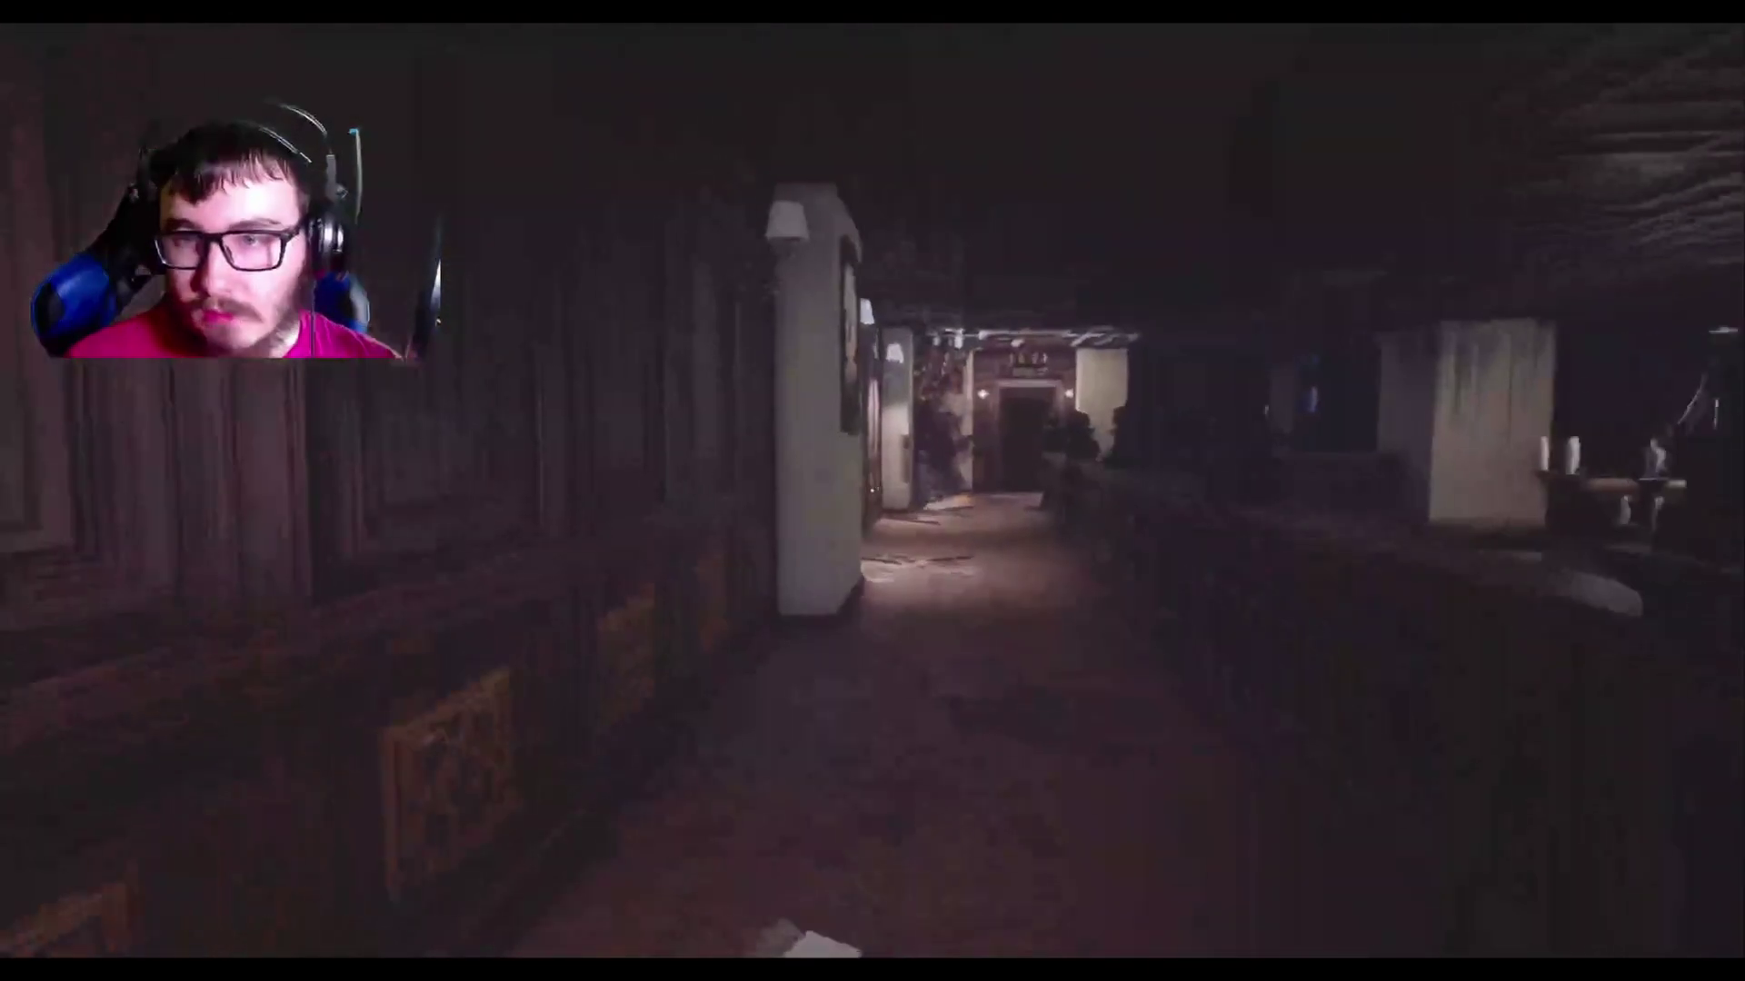
key("w")
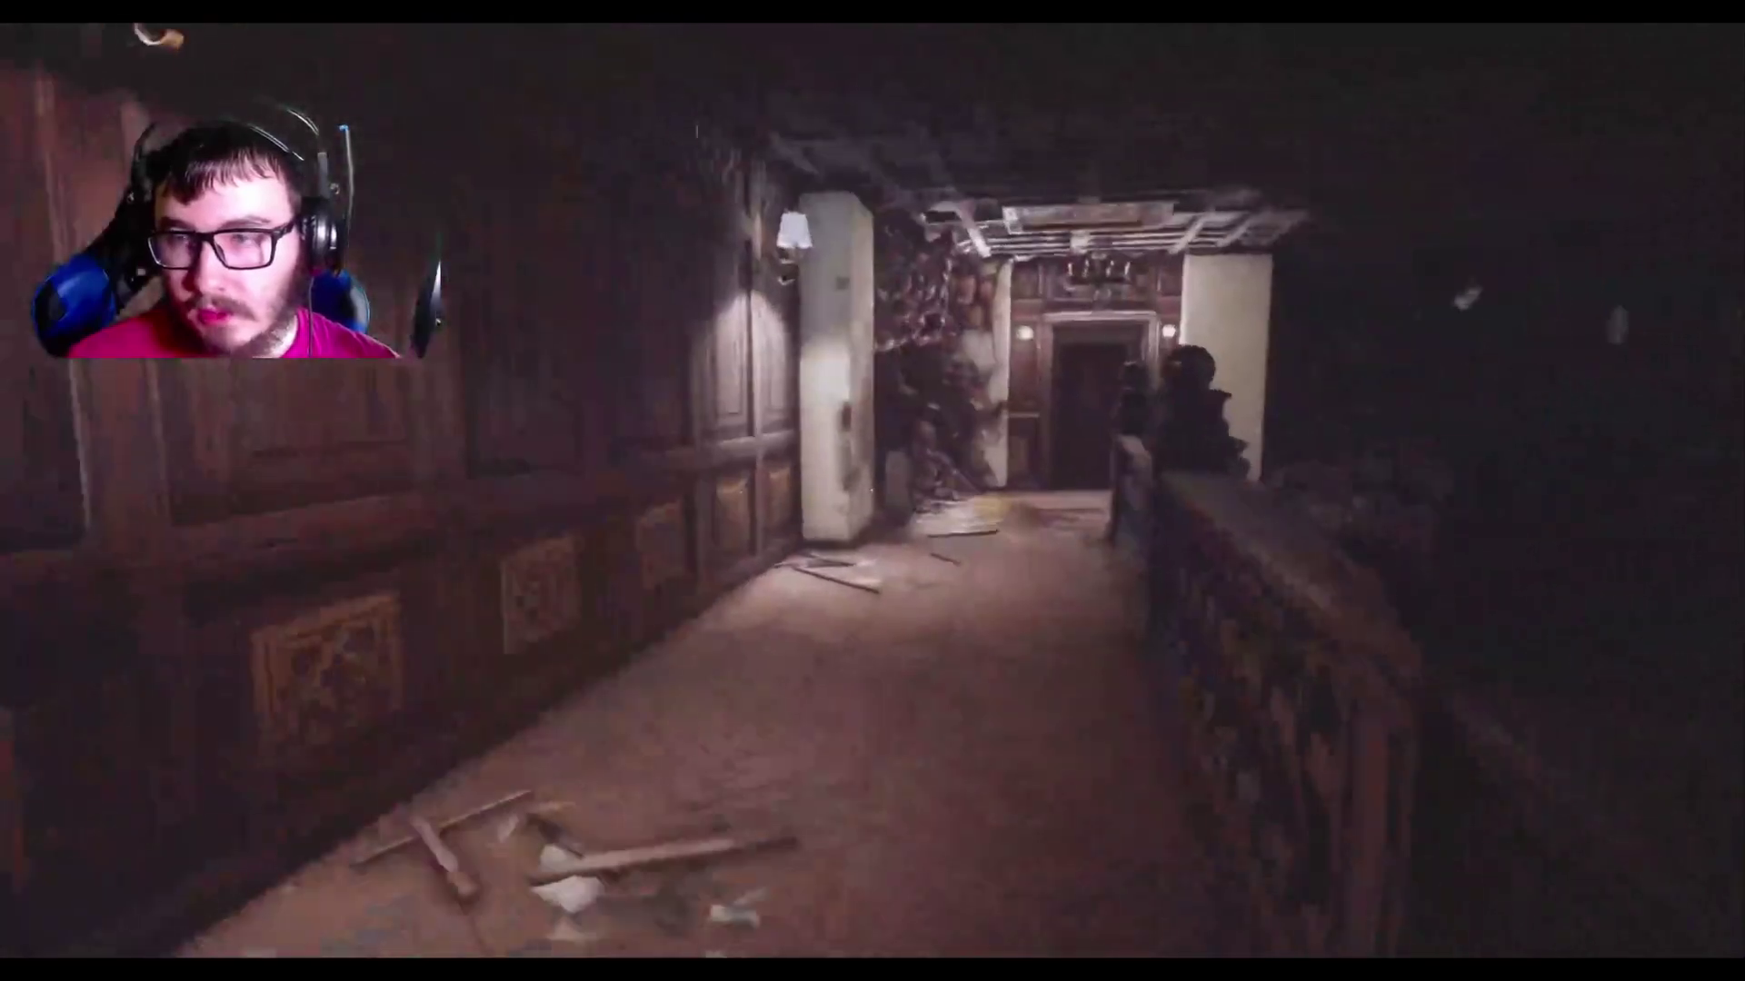
key("w")
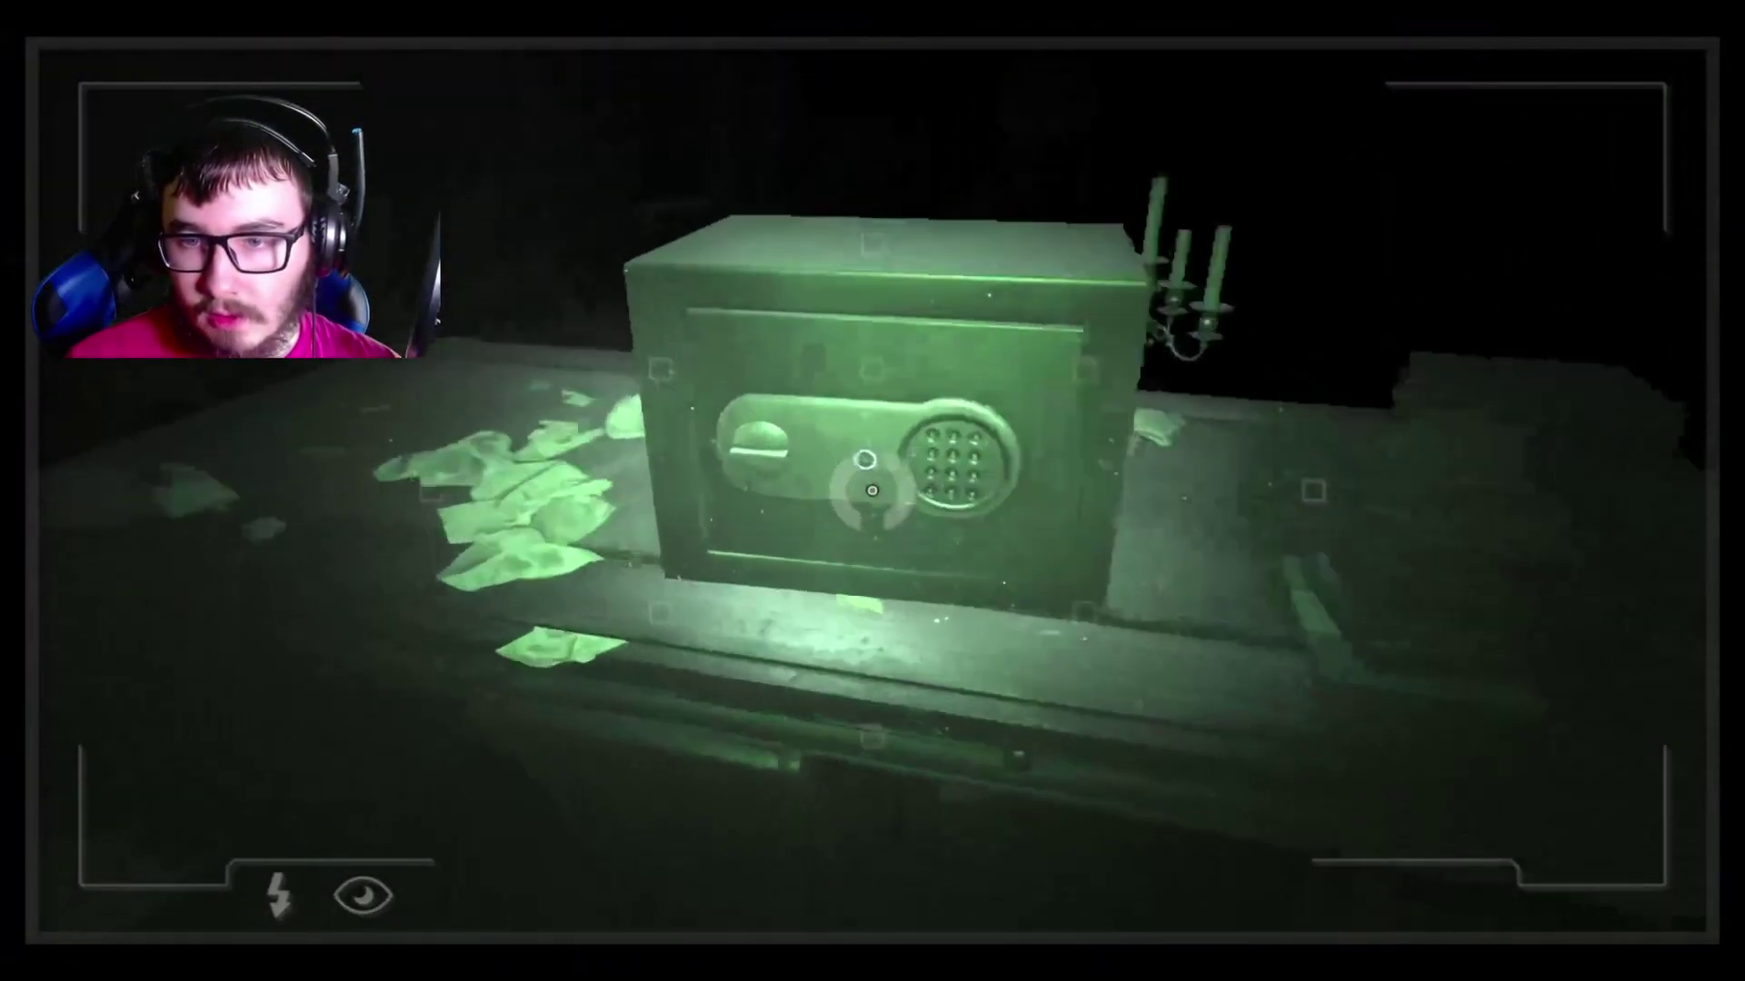
Examine the safe's keypad up close, then back away from it.
left_click(873, 490)
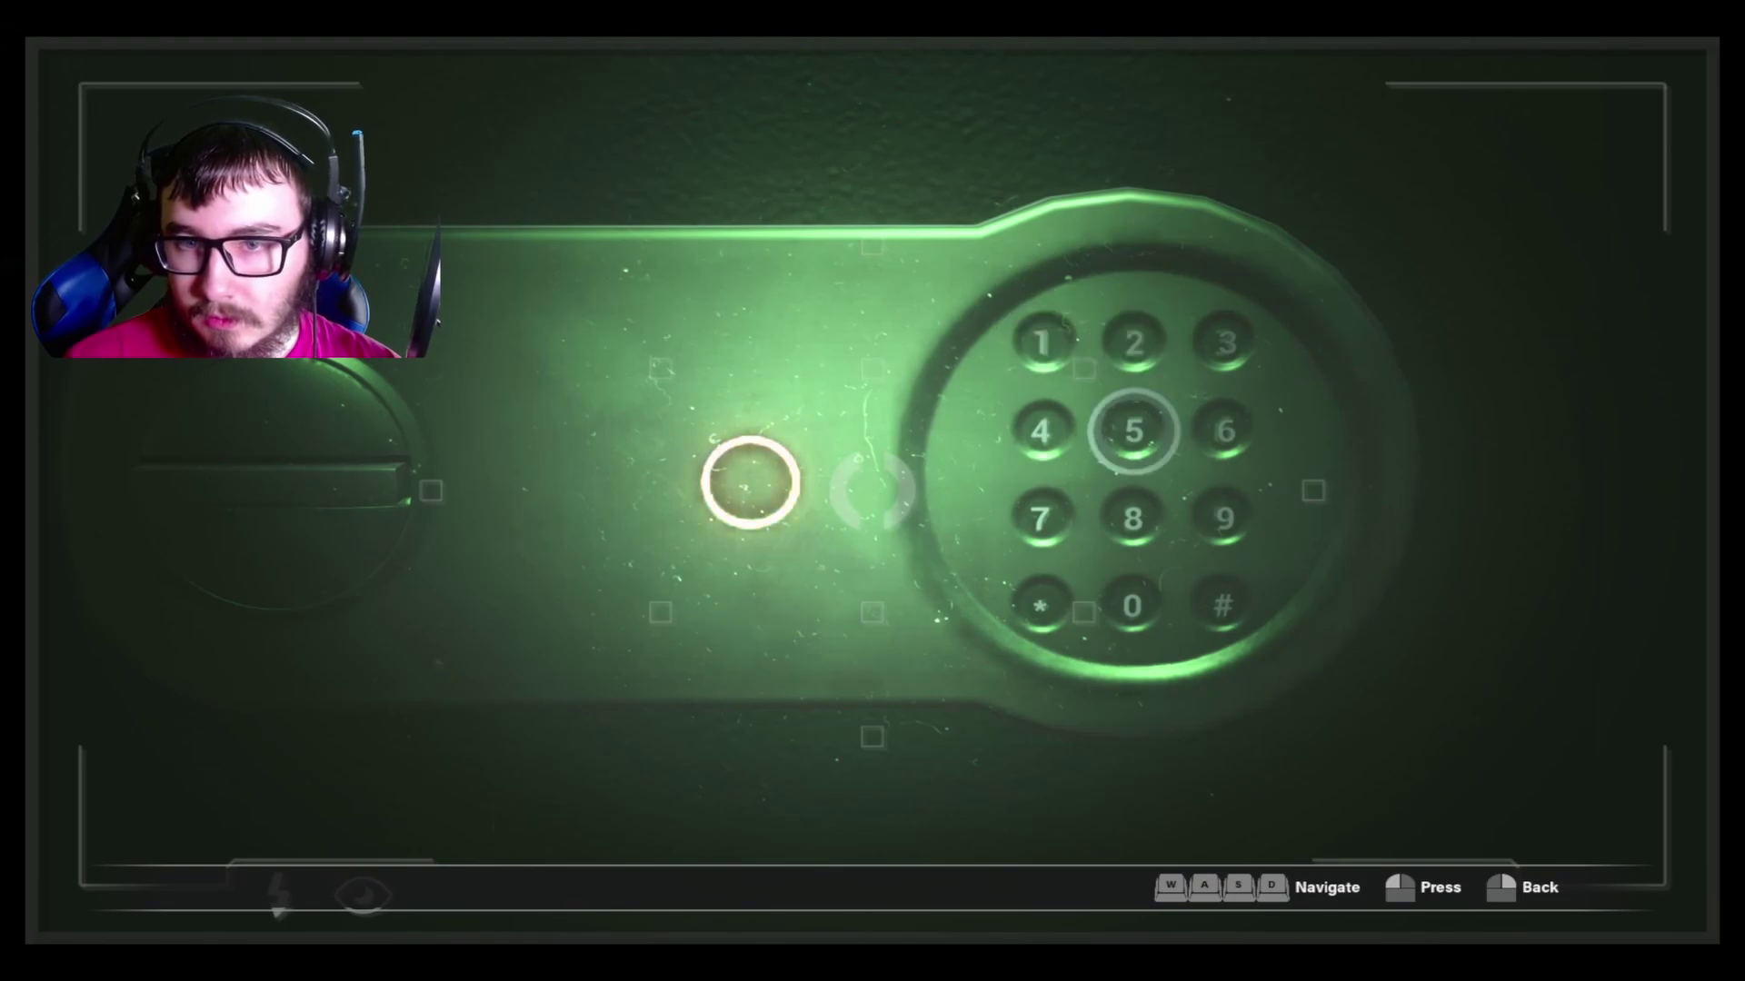
right_click(750, 483)
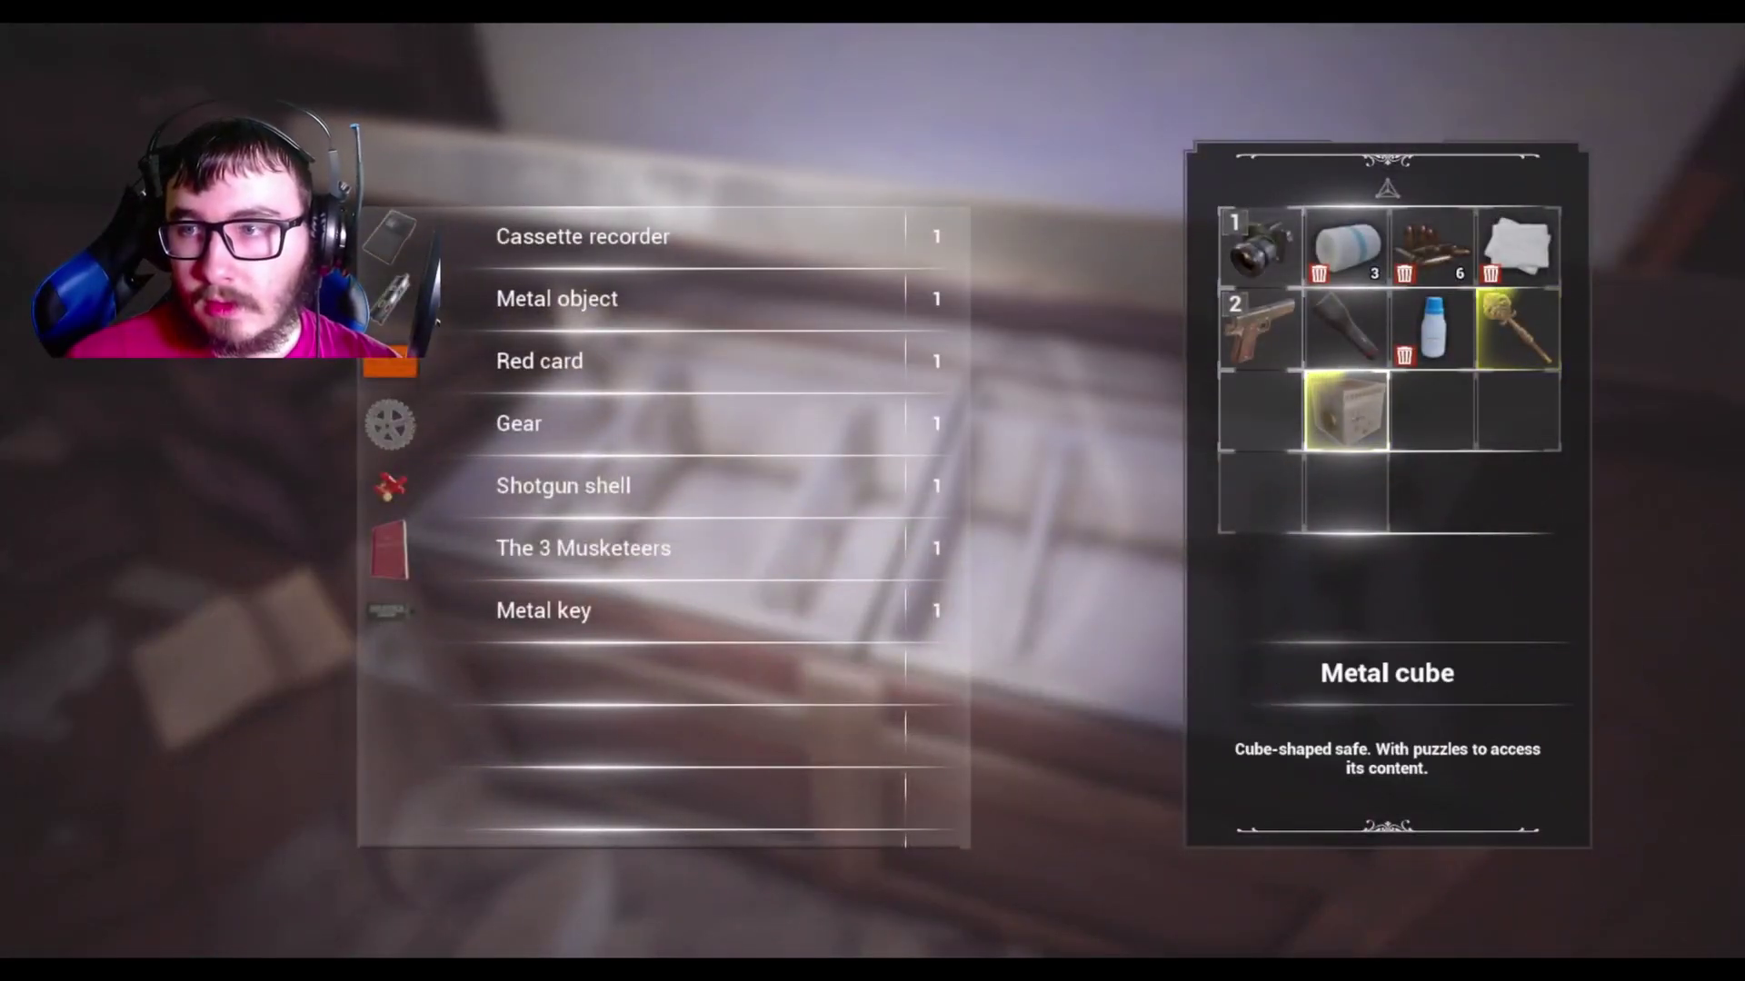
Store the metal cube in the chest, browse the stored items, and close storage.
key("Down")
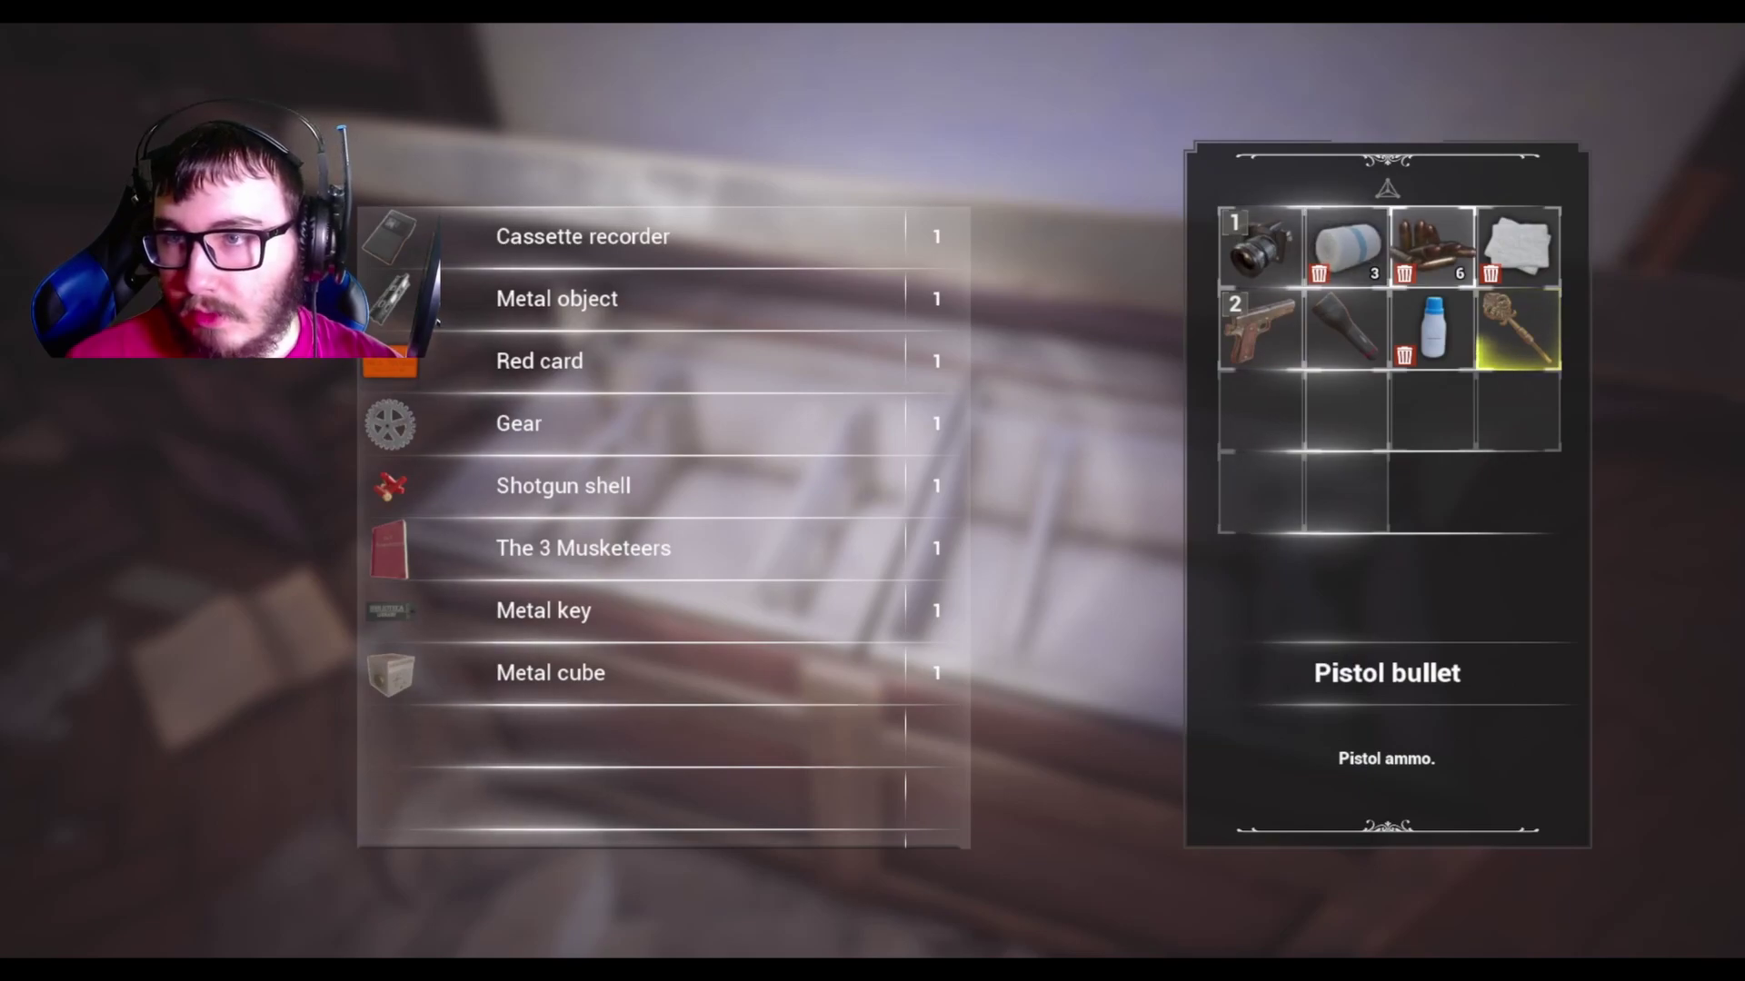
key("Tab")
key("Tab")
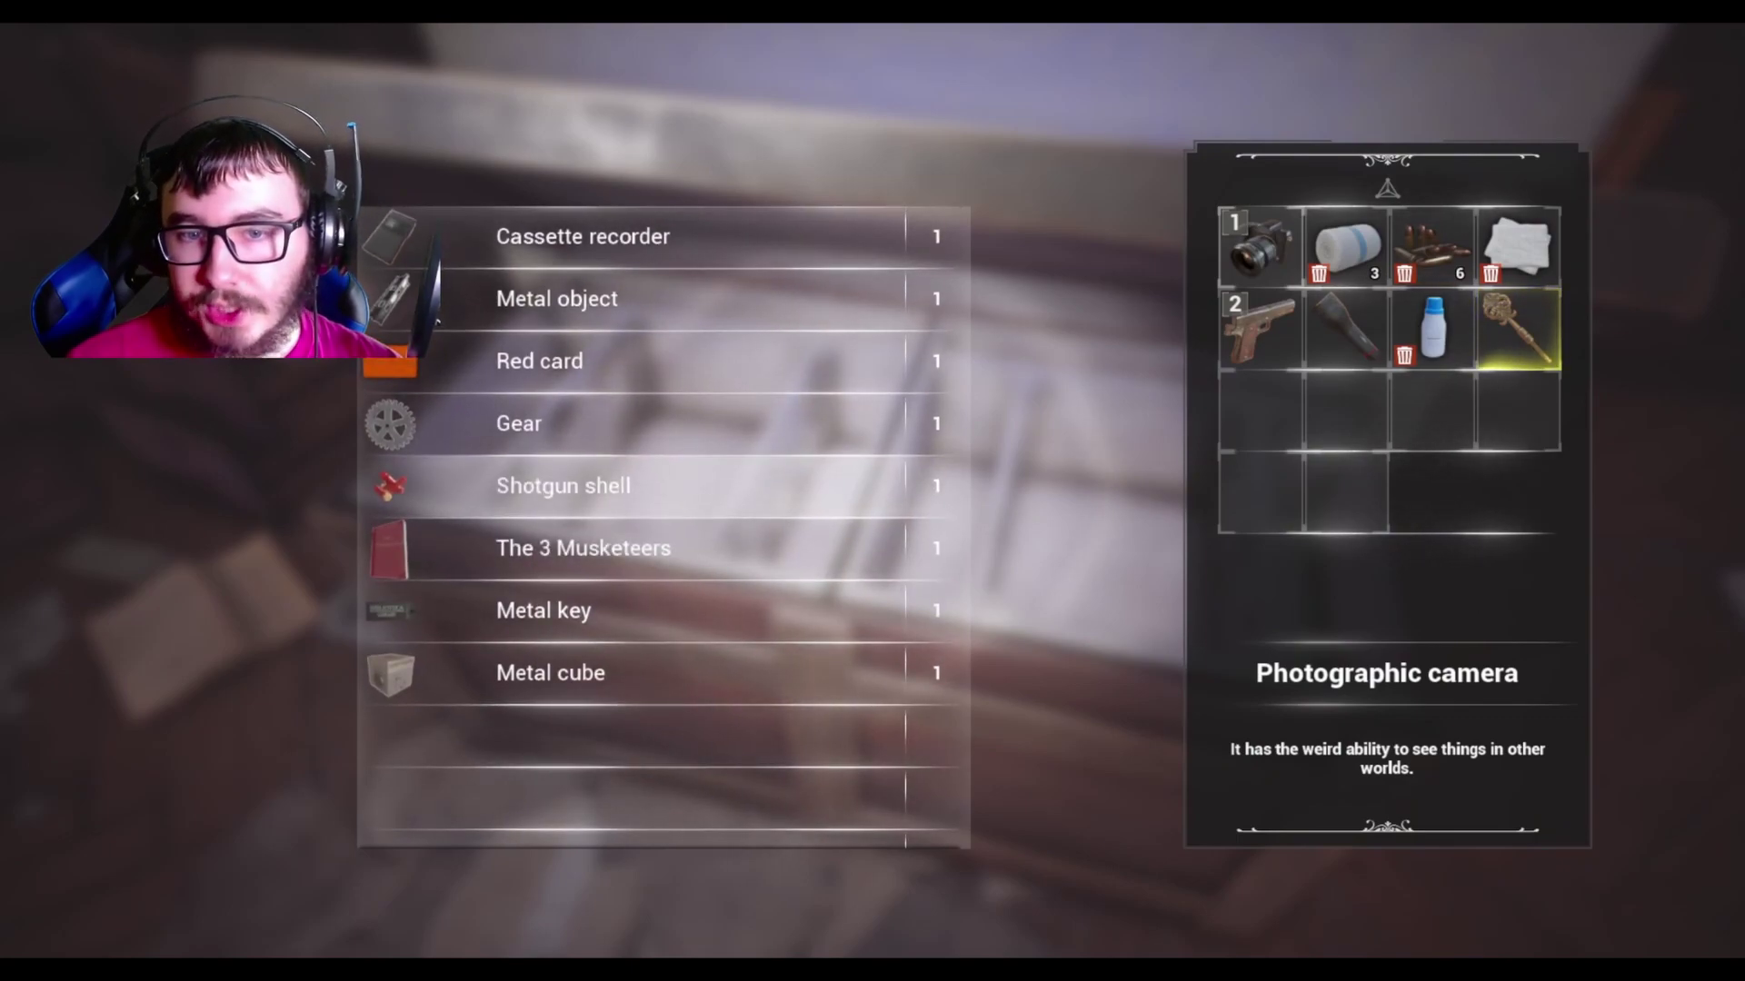
key("Down")
key("Down")
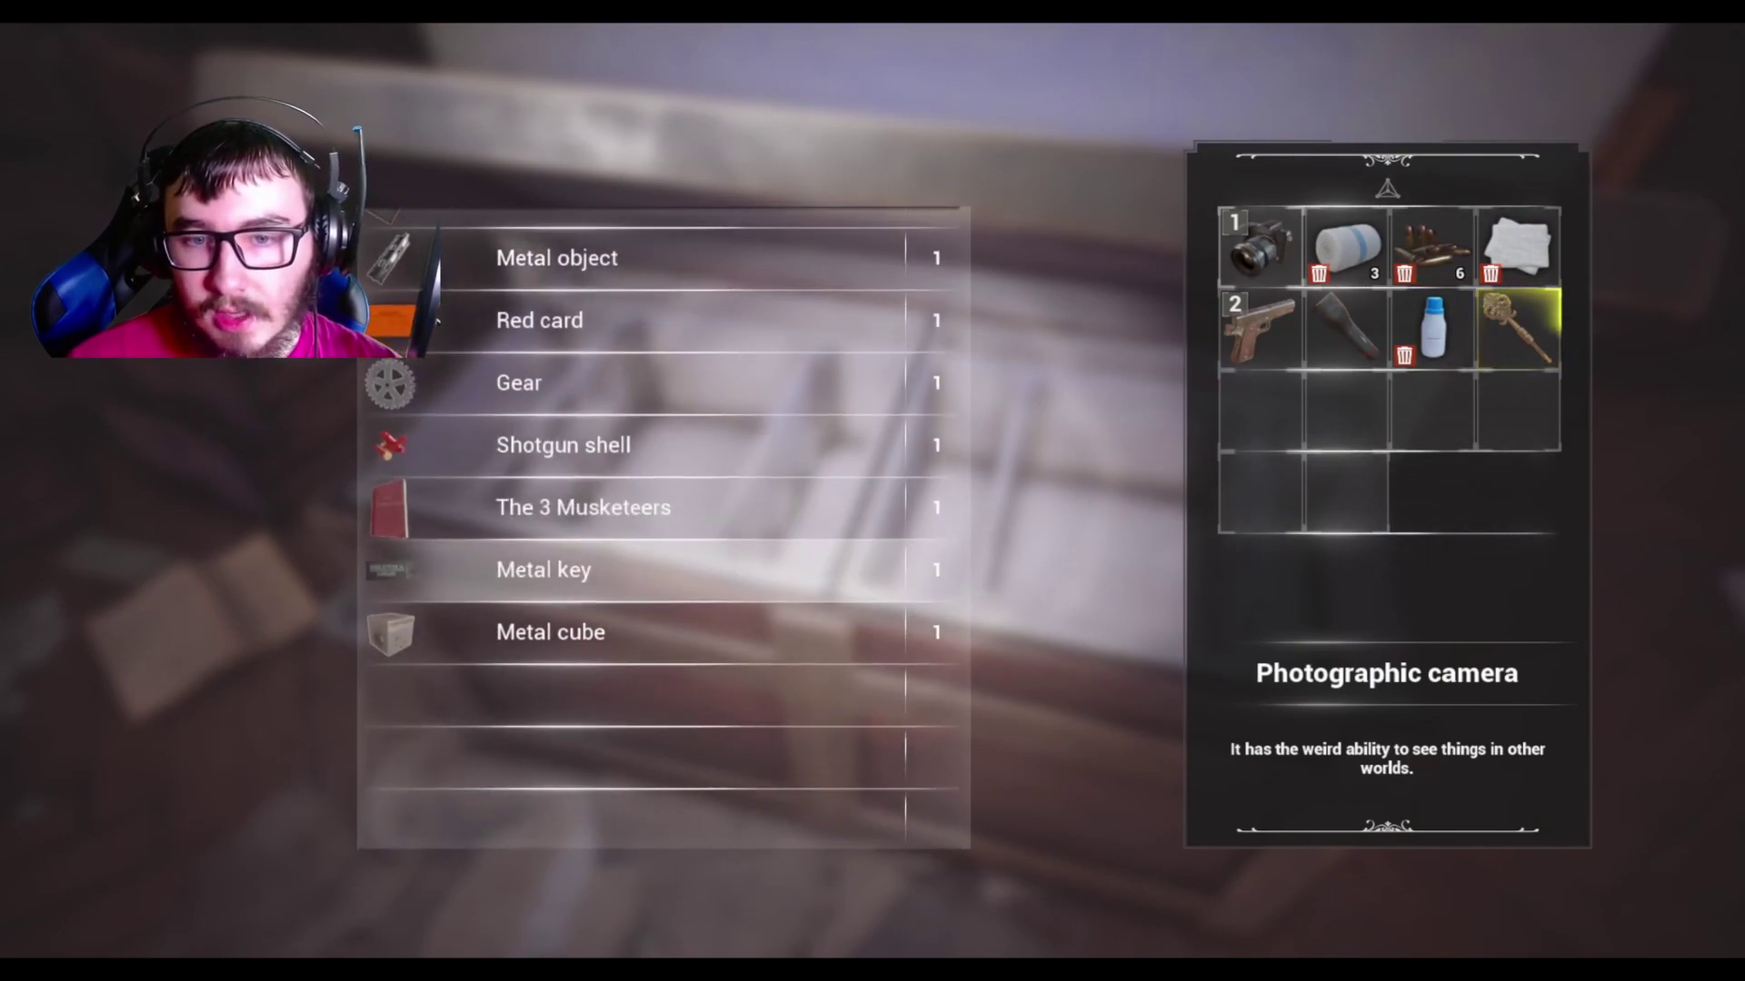
key("Up")
key("Up")
key("Up")
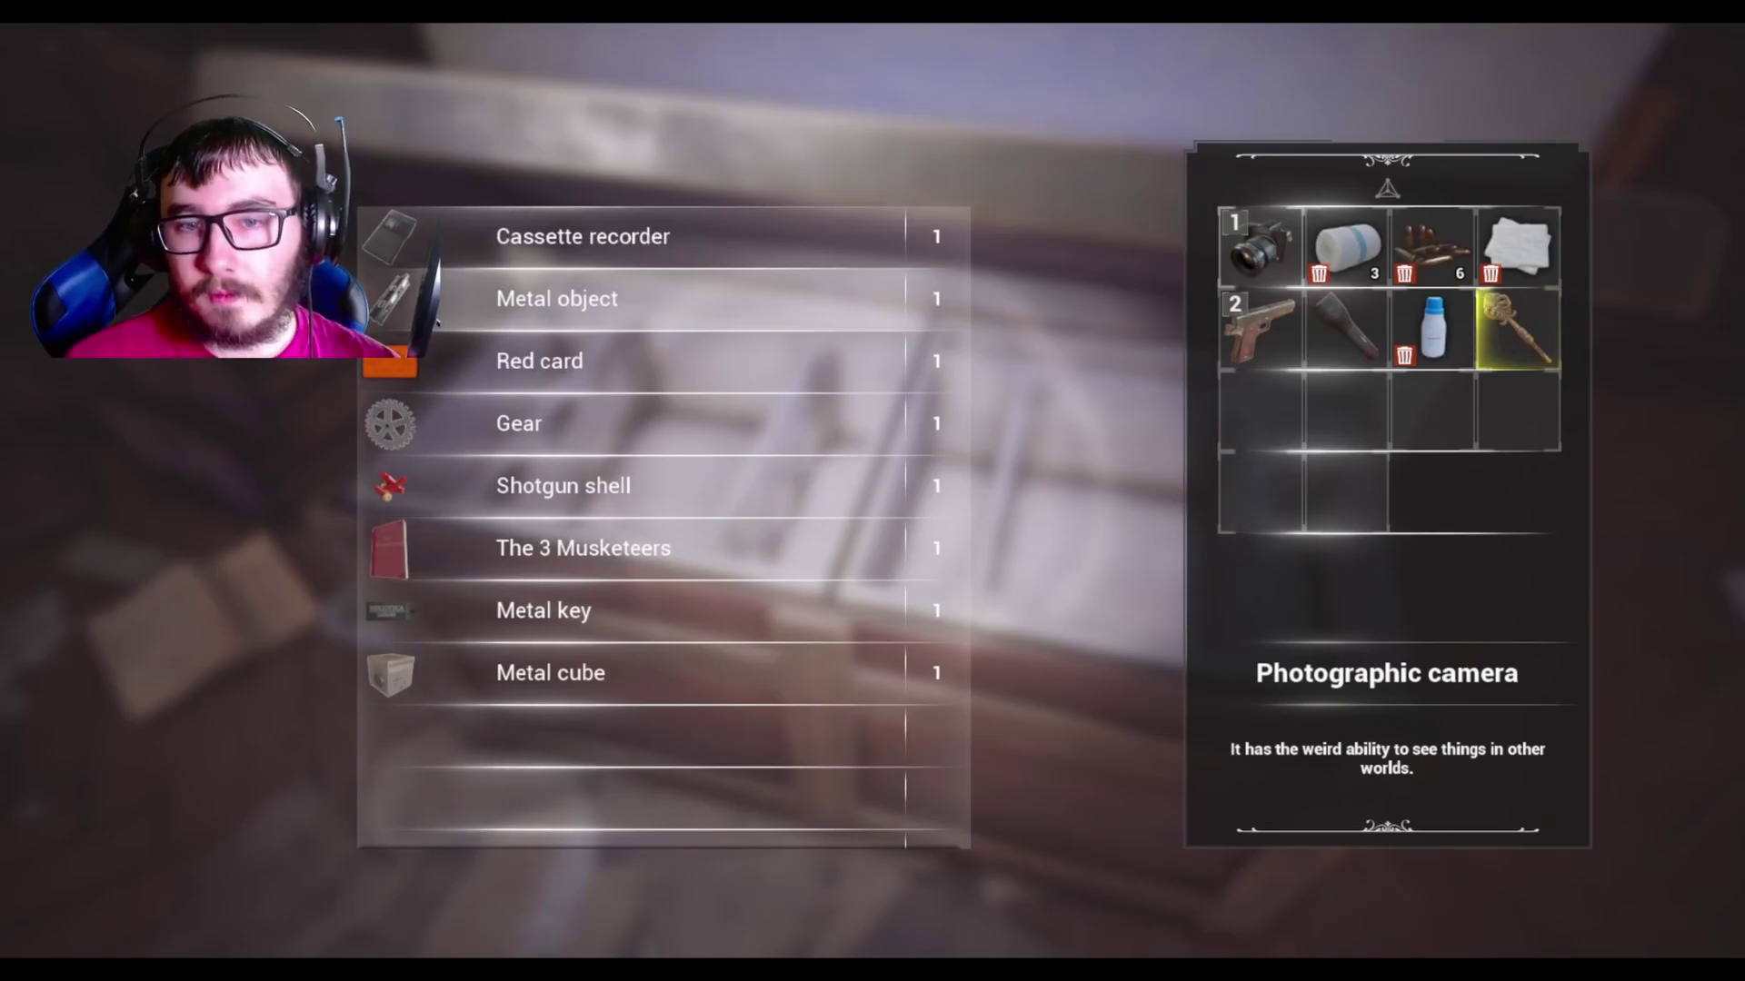
key("Escape")
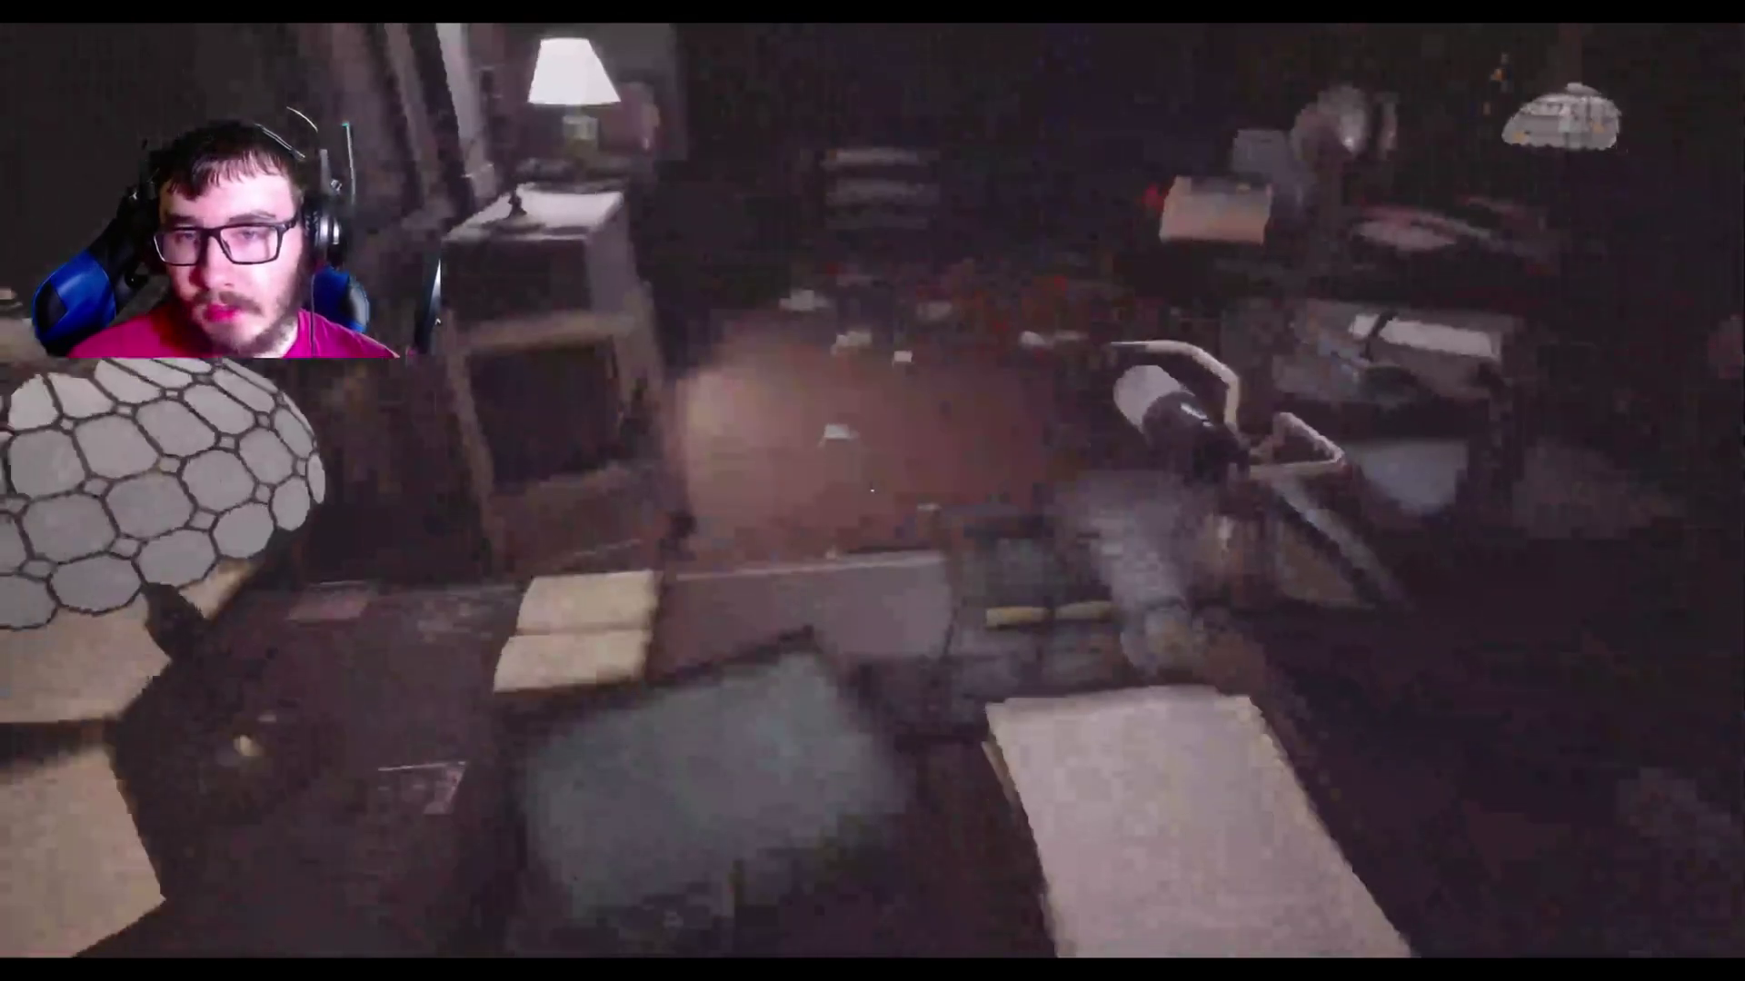
Switch to night-vision, approach the metal table, and try the modular key on the box.
key("f")
key("w")
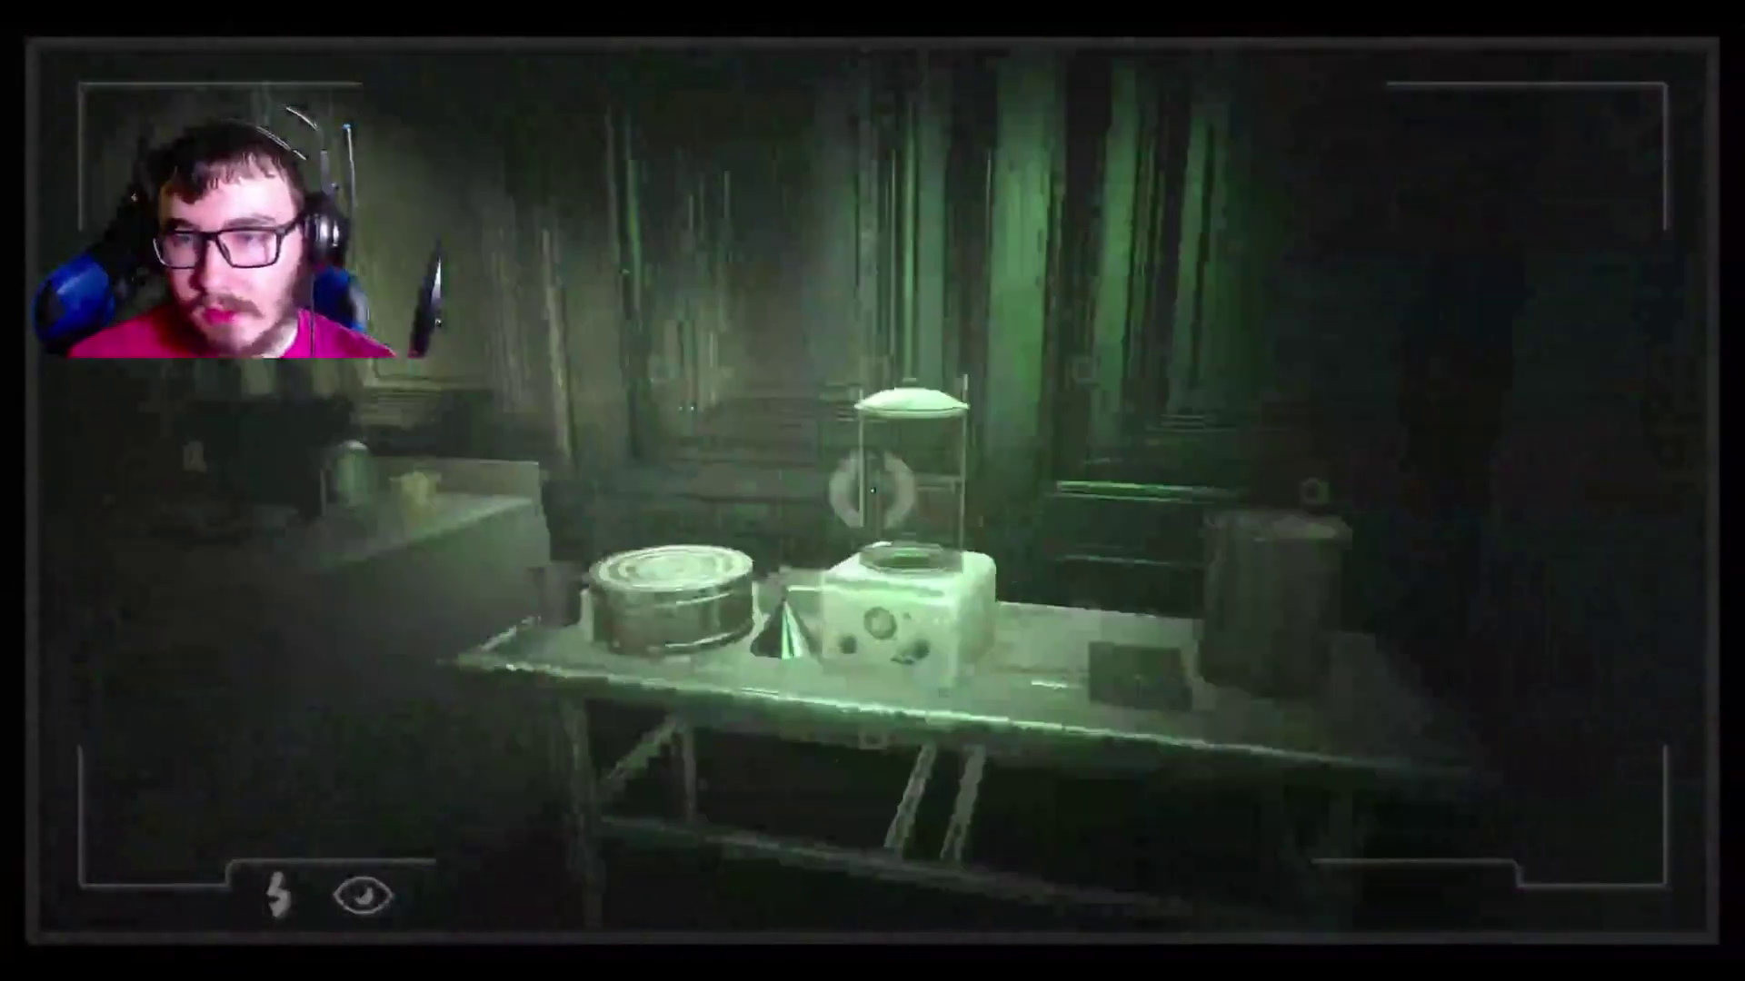
key("w")
key("w")
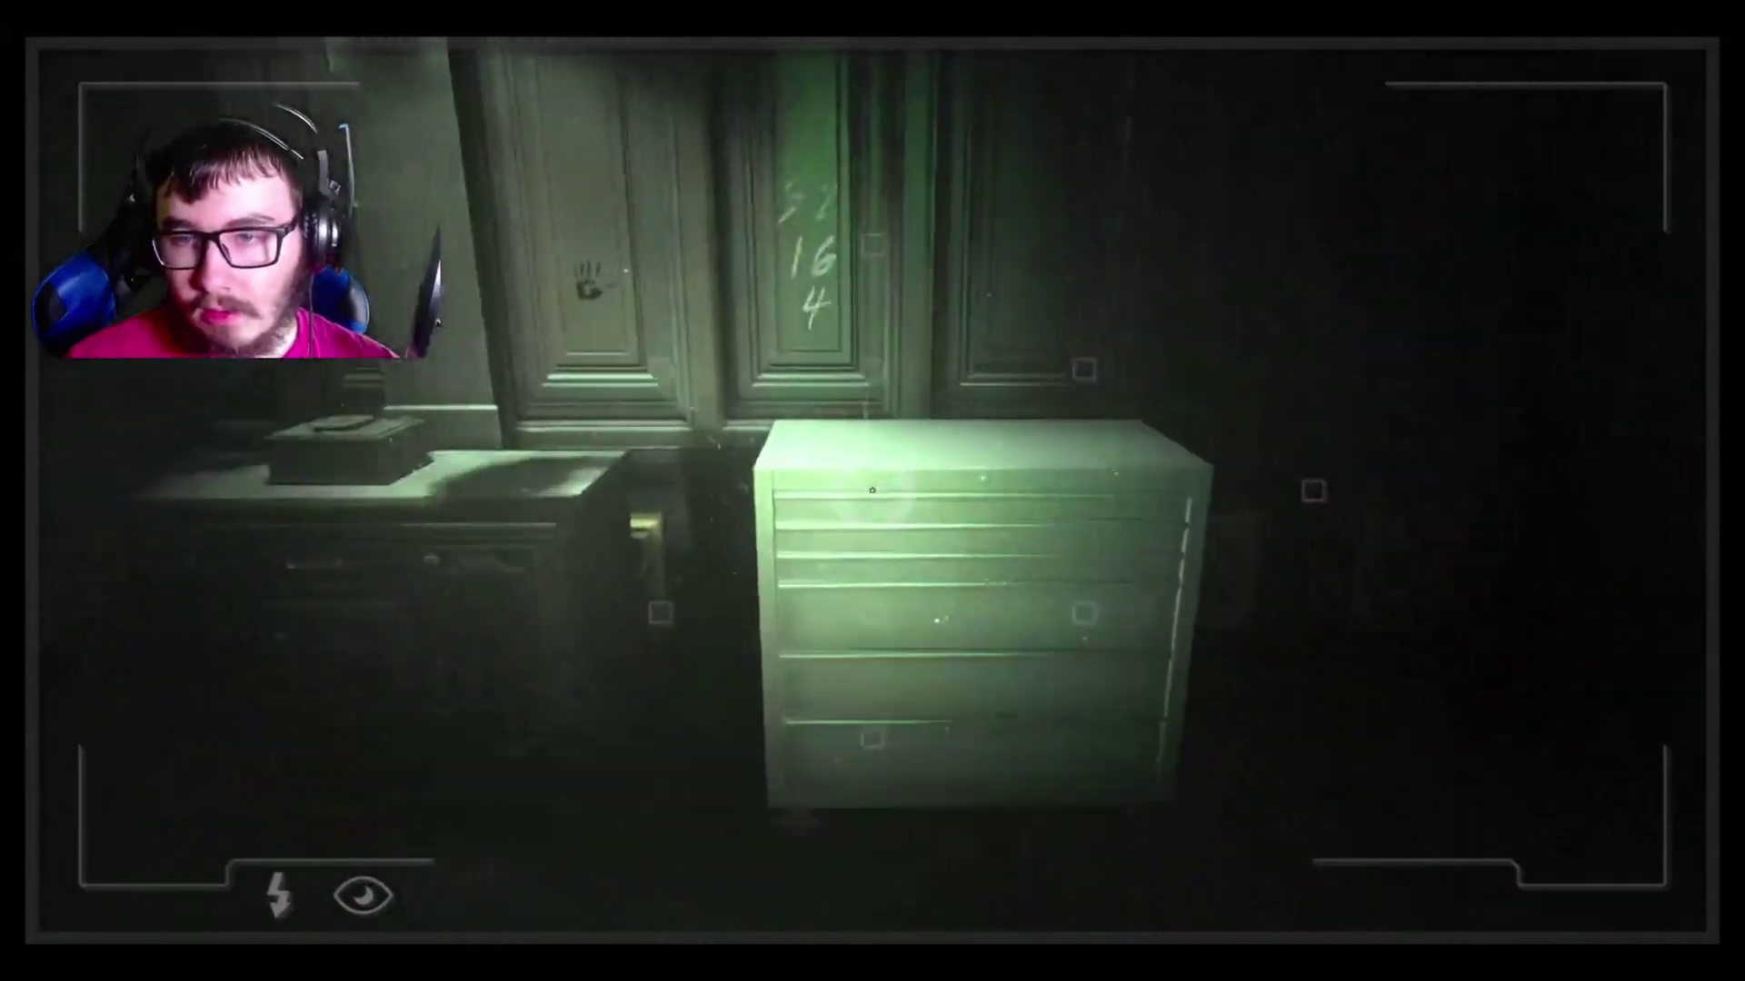
key("e")
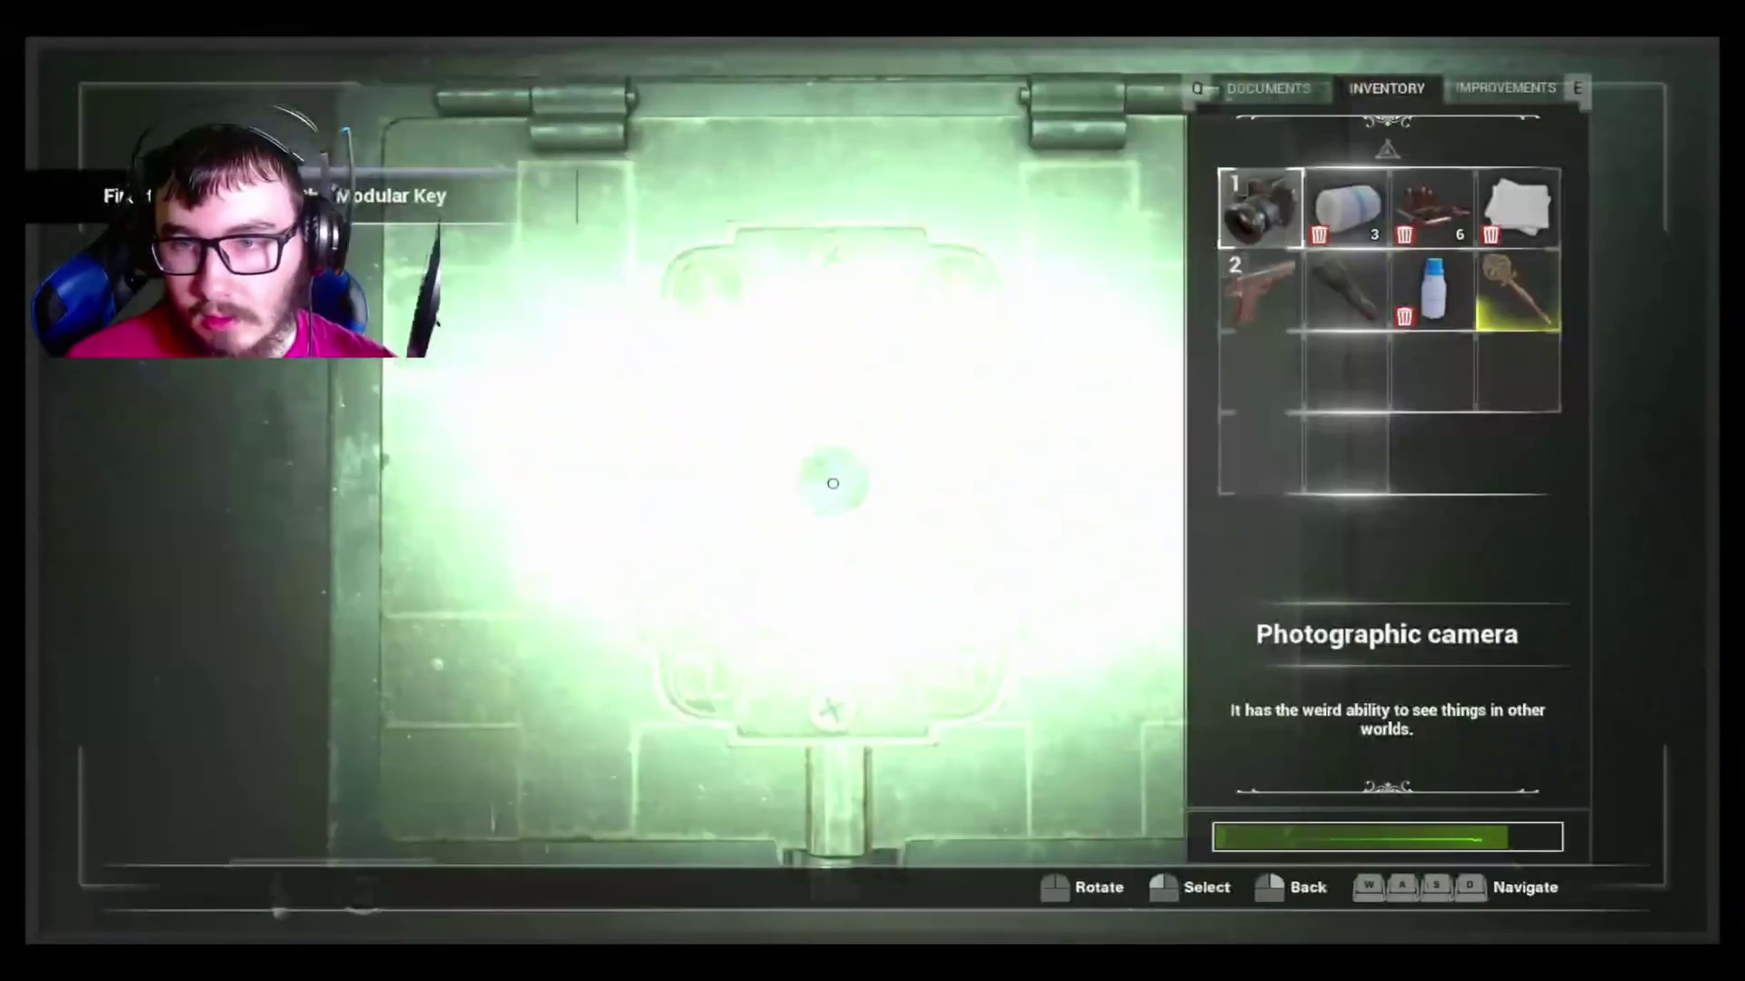
key("Escape")
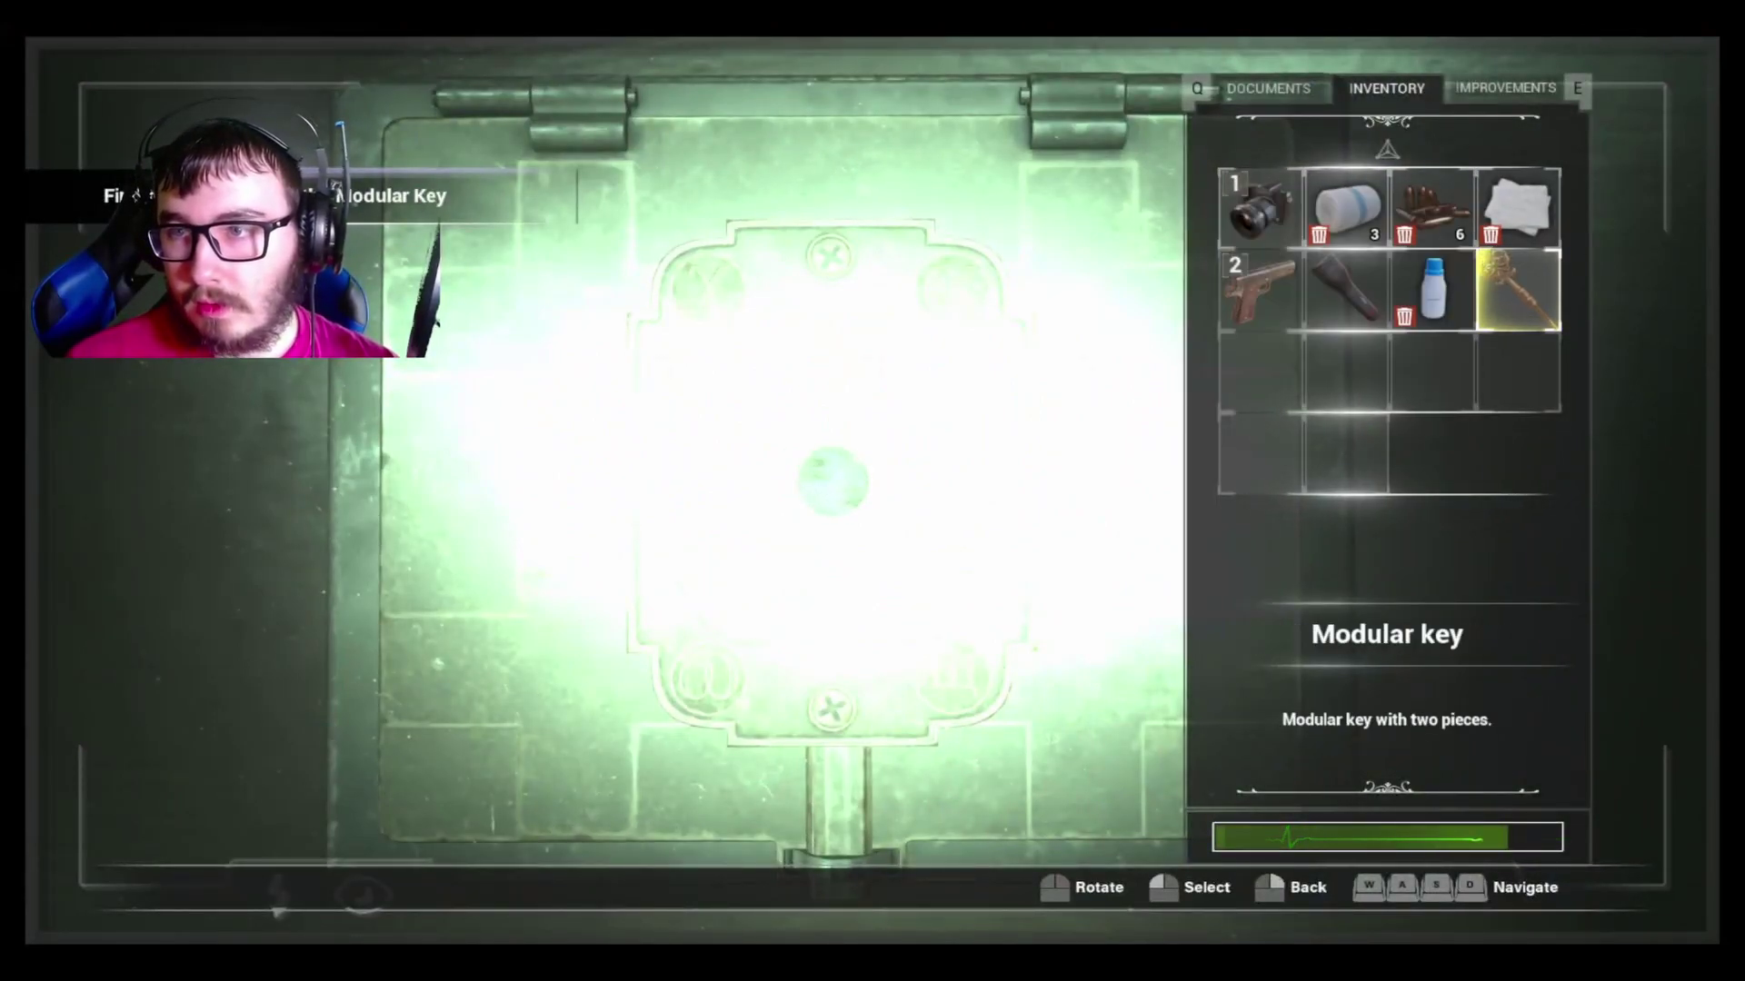
Lower the camcorder, close the desk drawer, and bring up the inventory at the door.
left_click(873, 490)
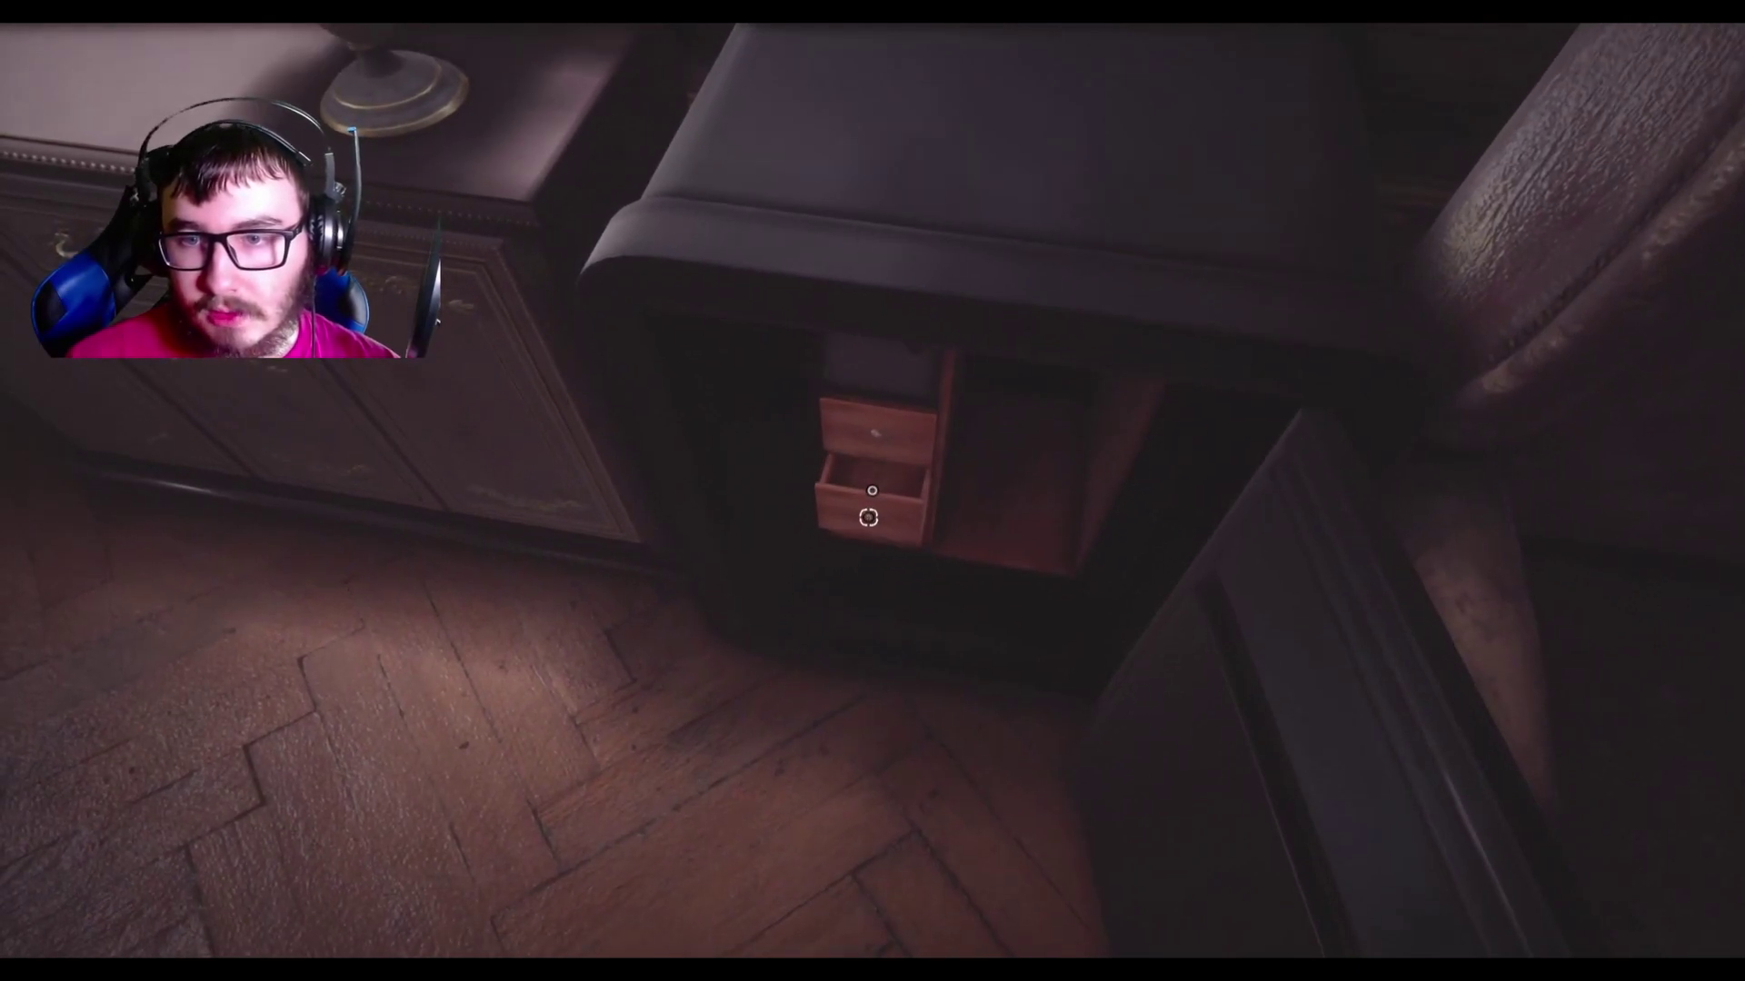
left_click(868, 515)
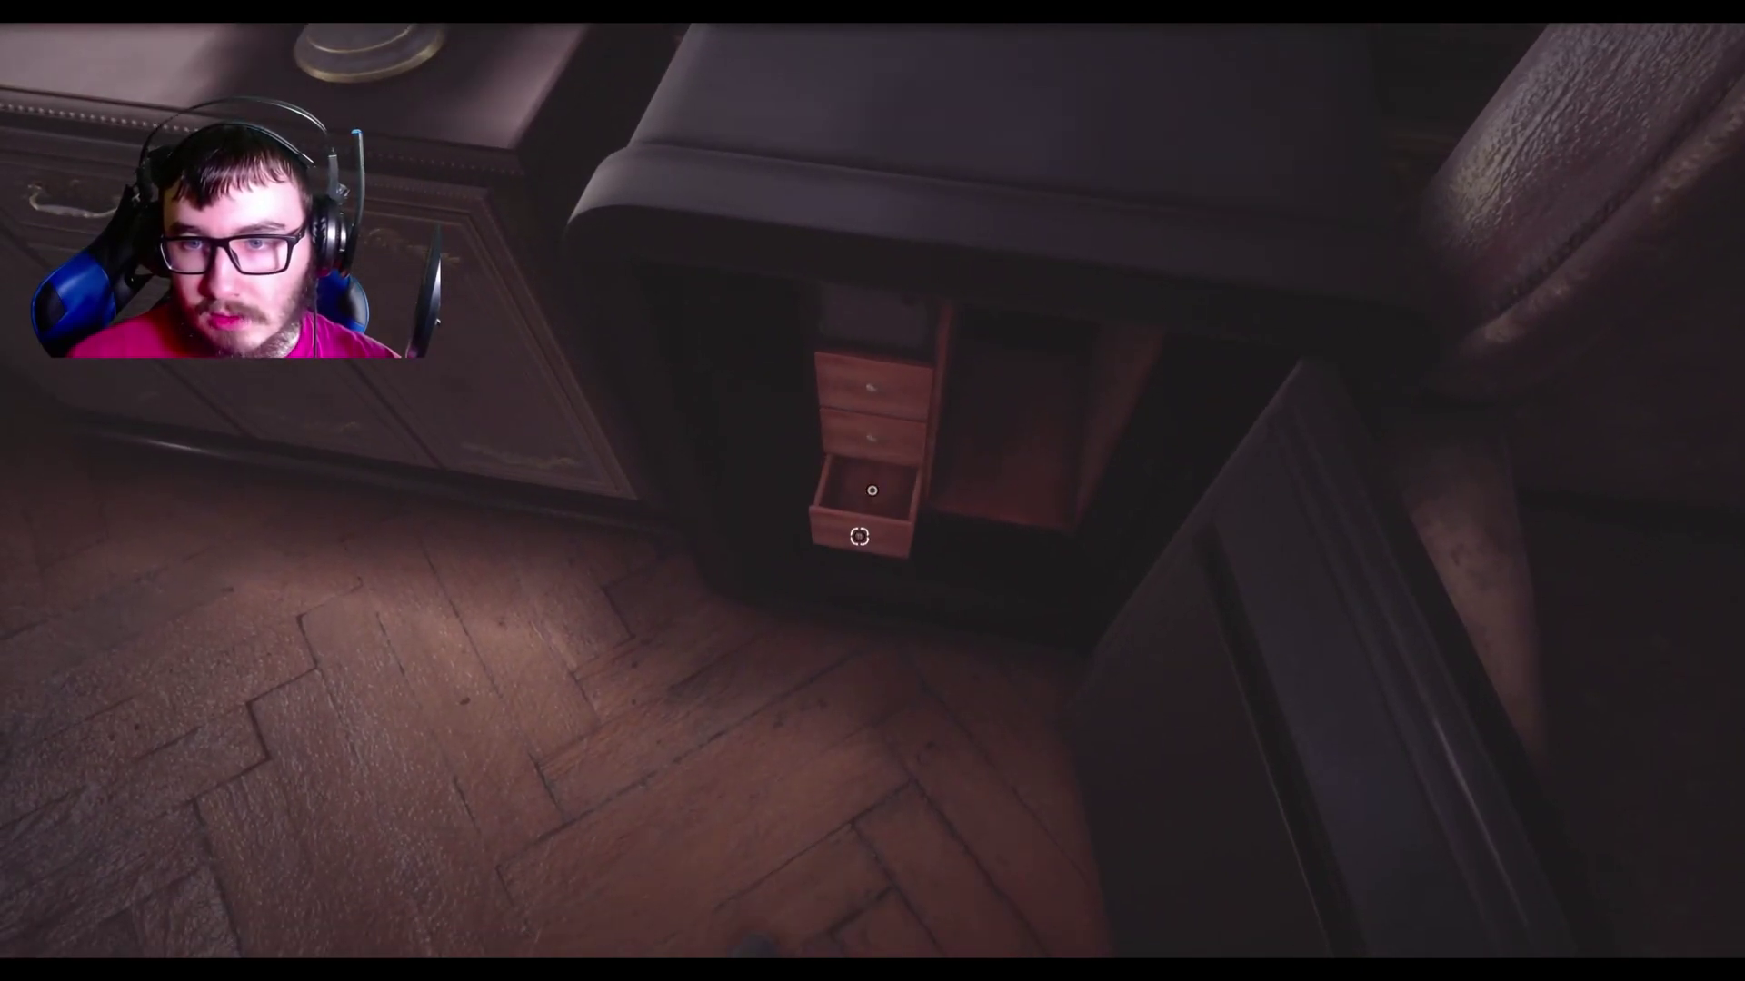
key("Tab")
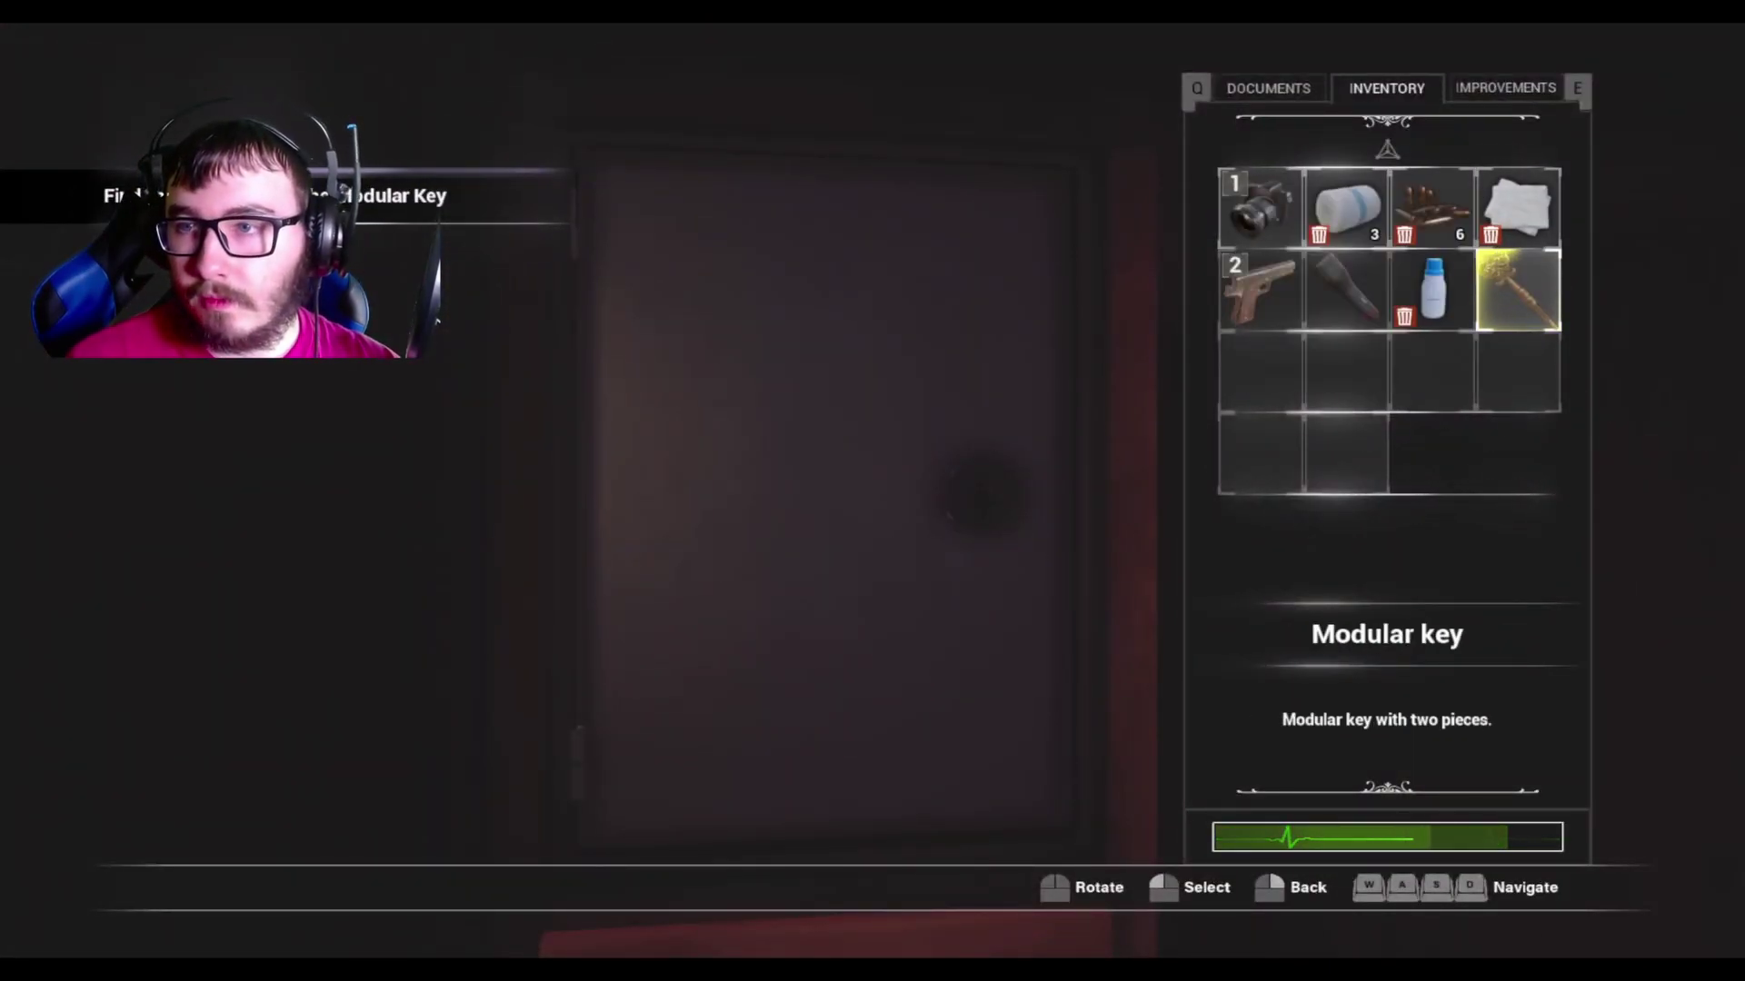
Walk to the wooden chest, browse its stored items, and close it.
key("Tab")
key("w")
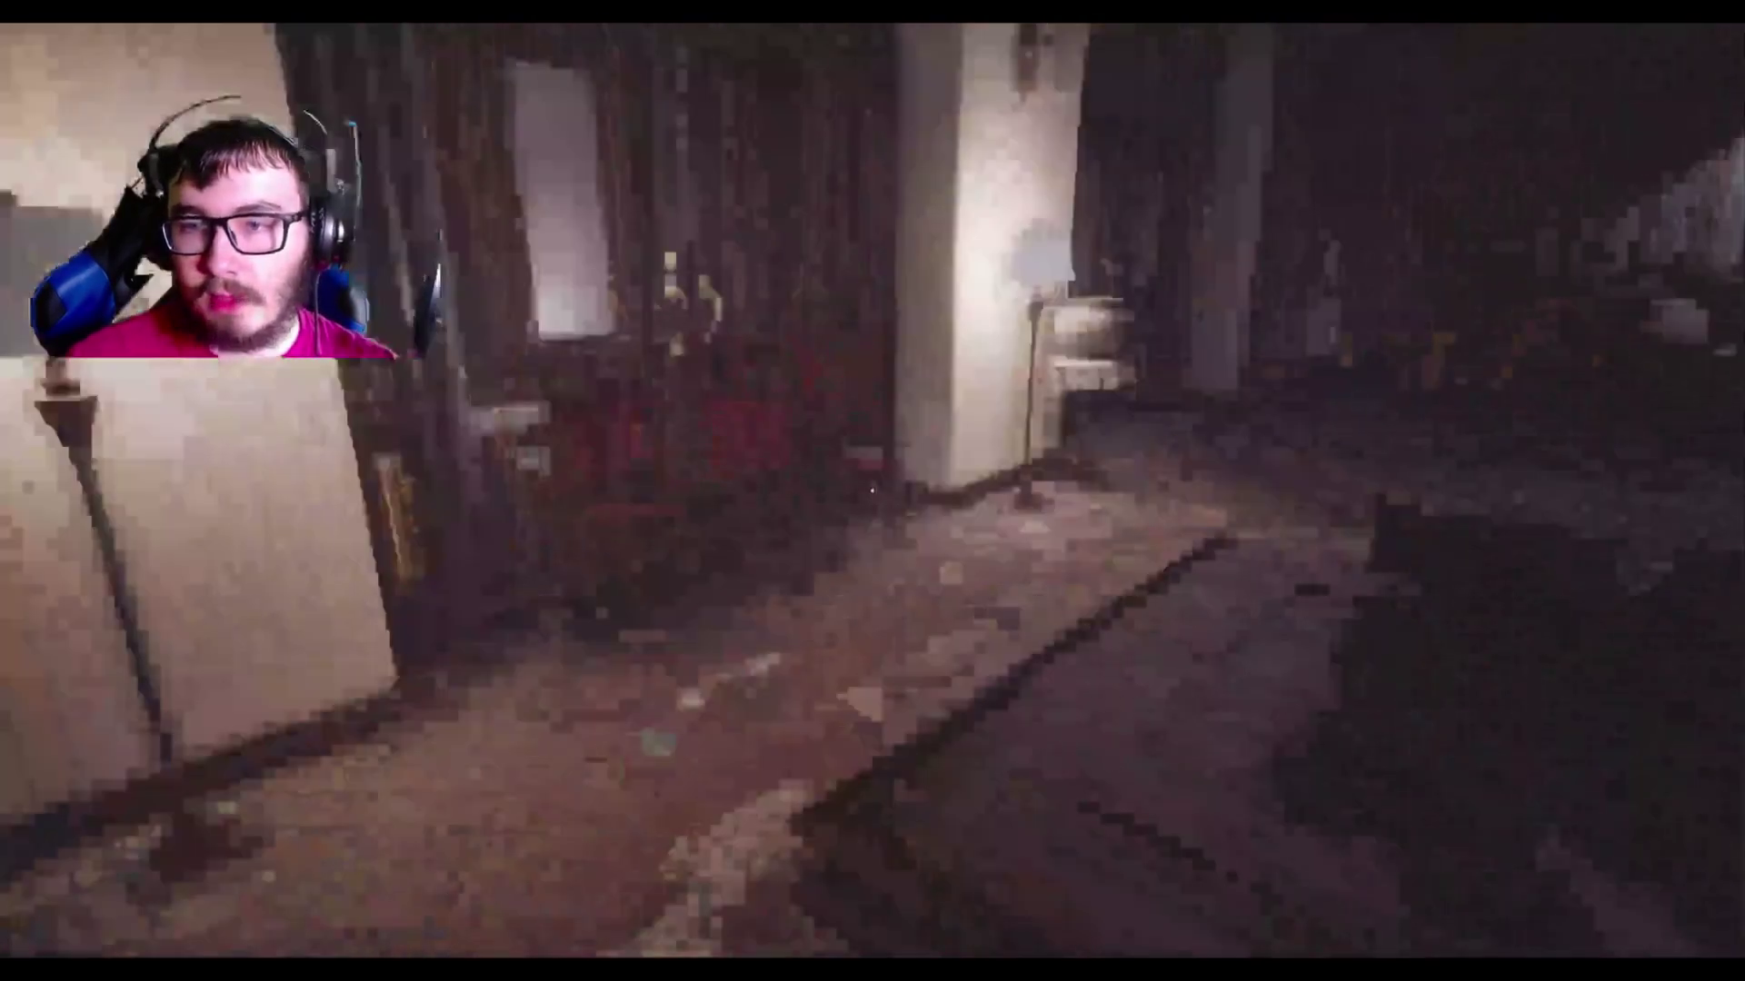
key("w")
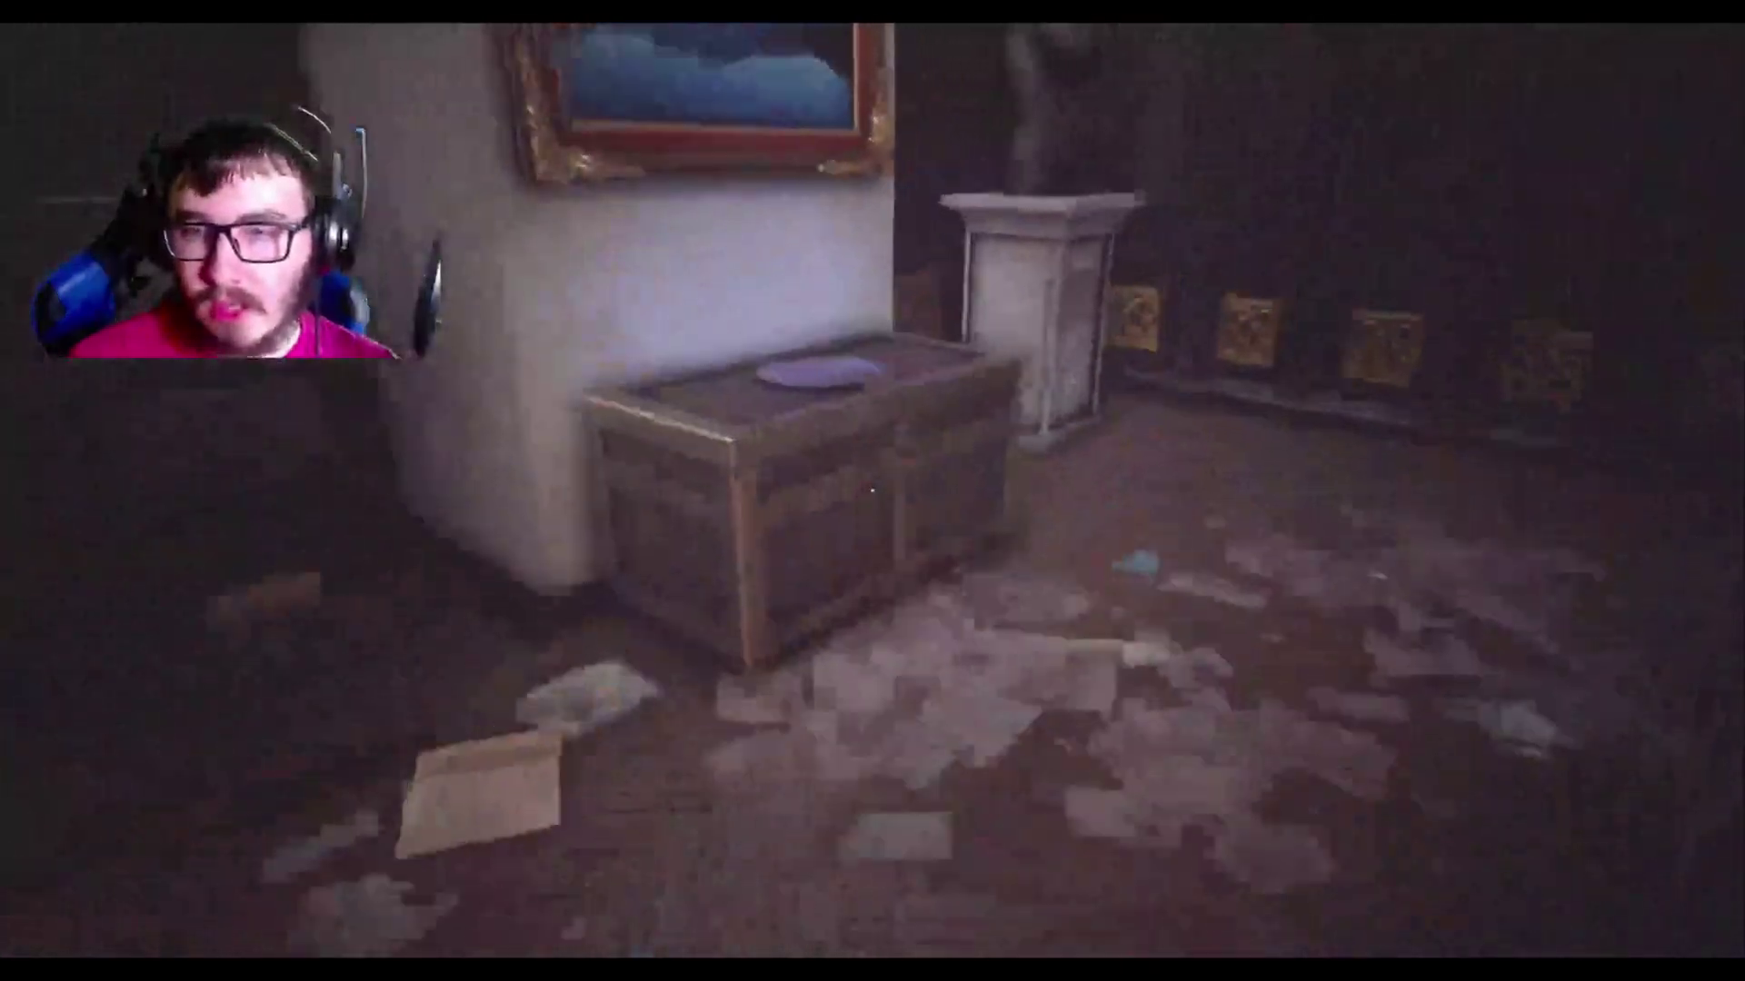
key("Tab")
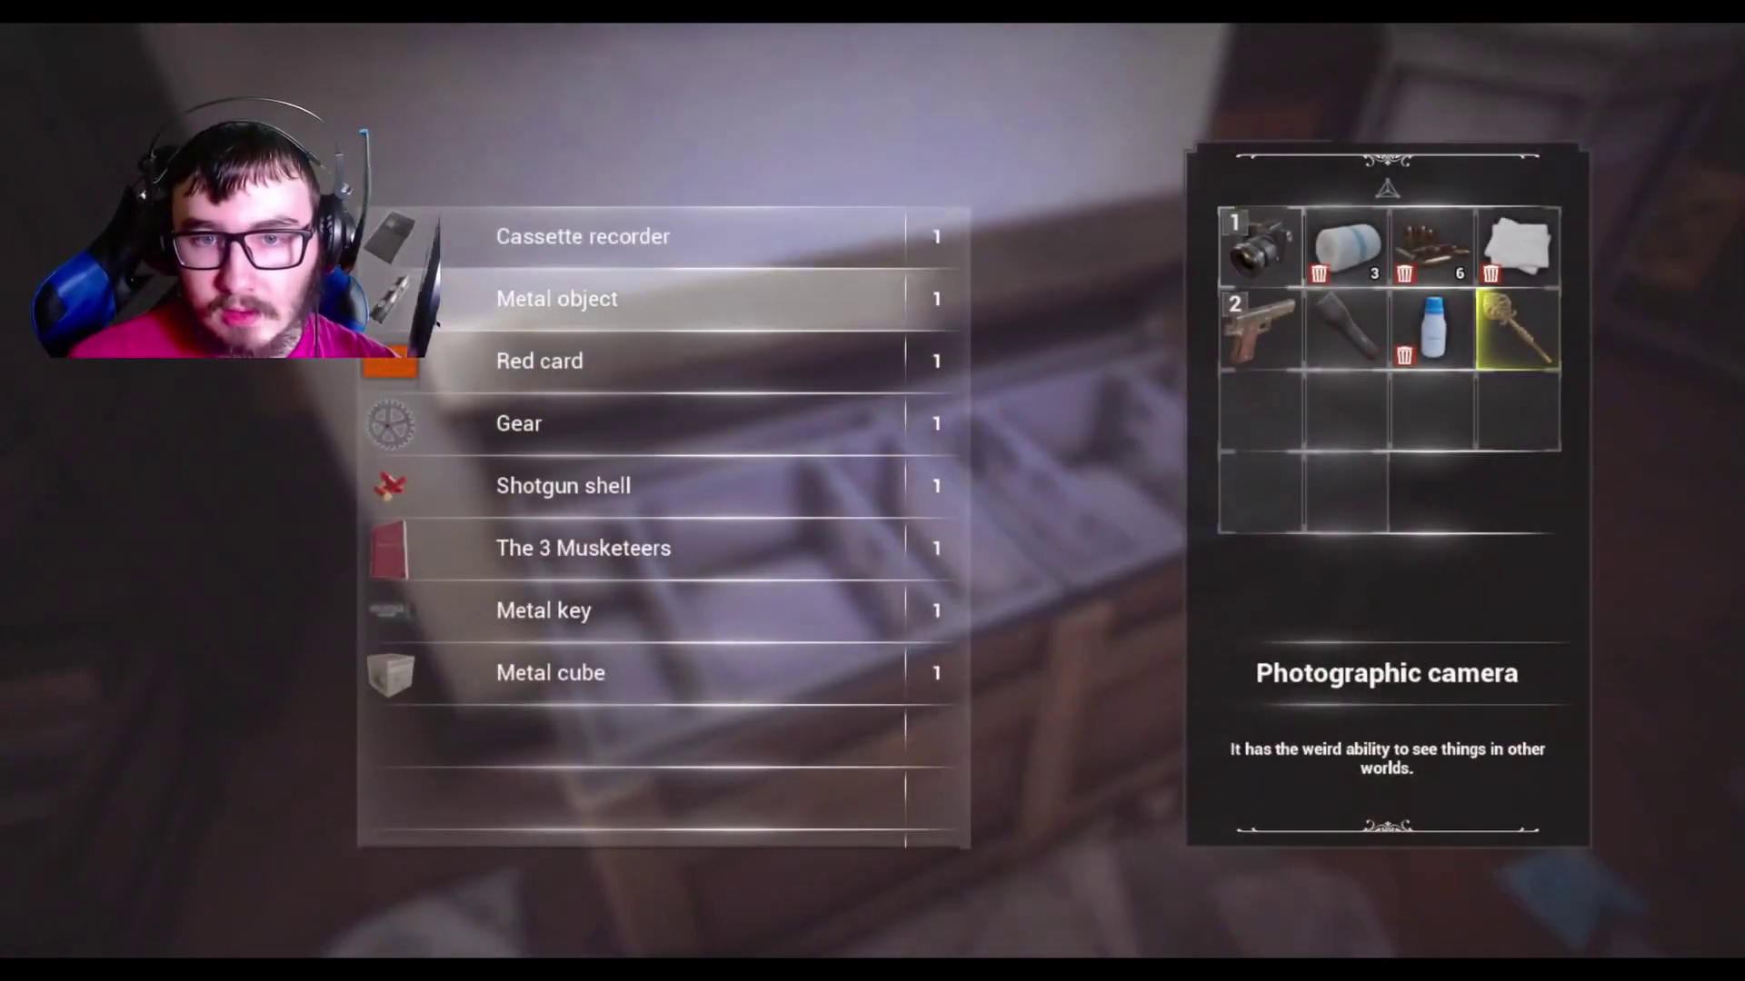
key("Down")
key("Down")
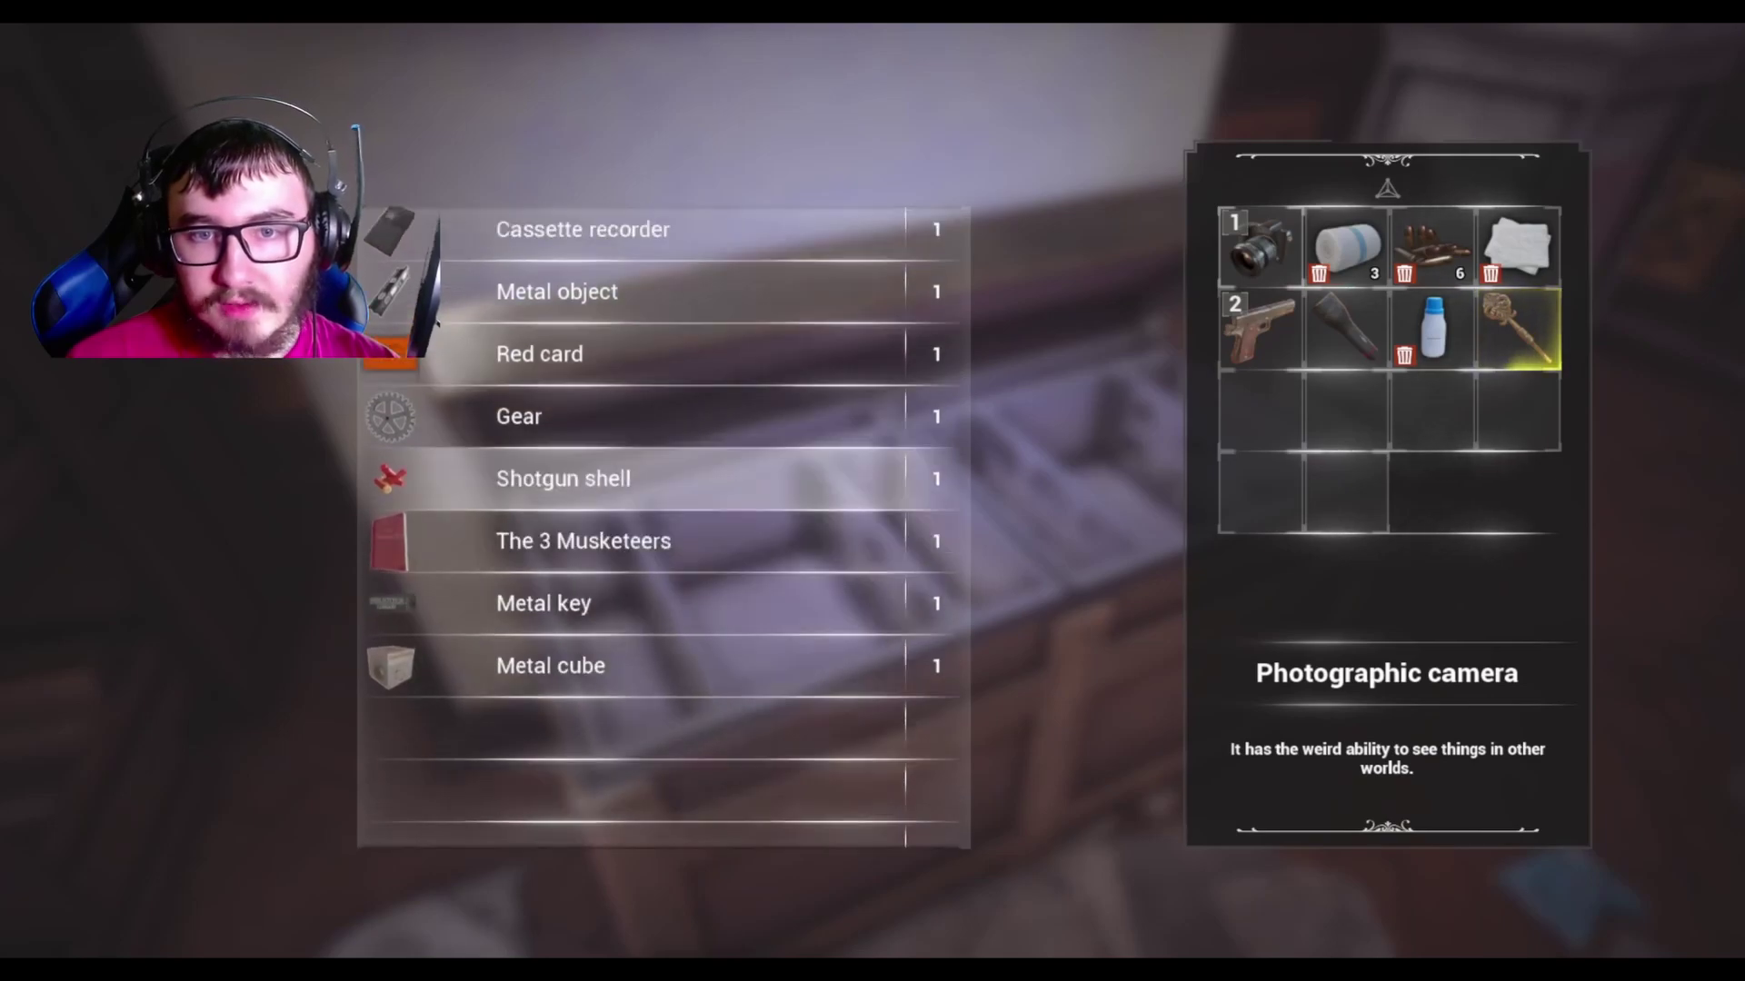
key("Tab")
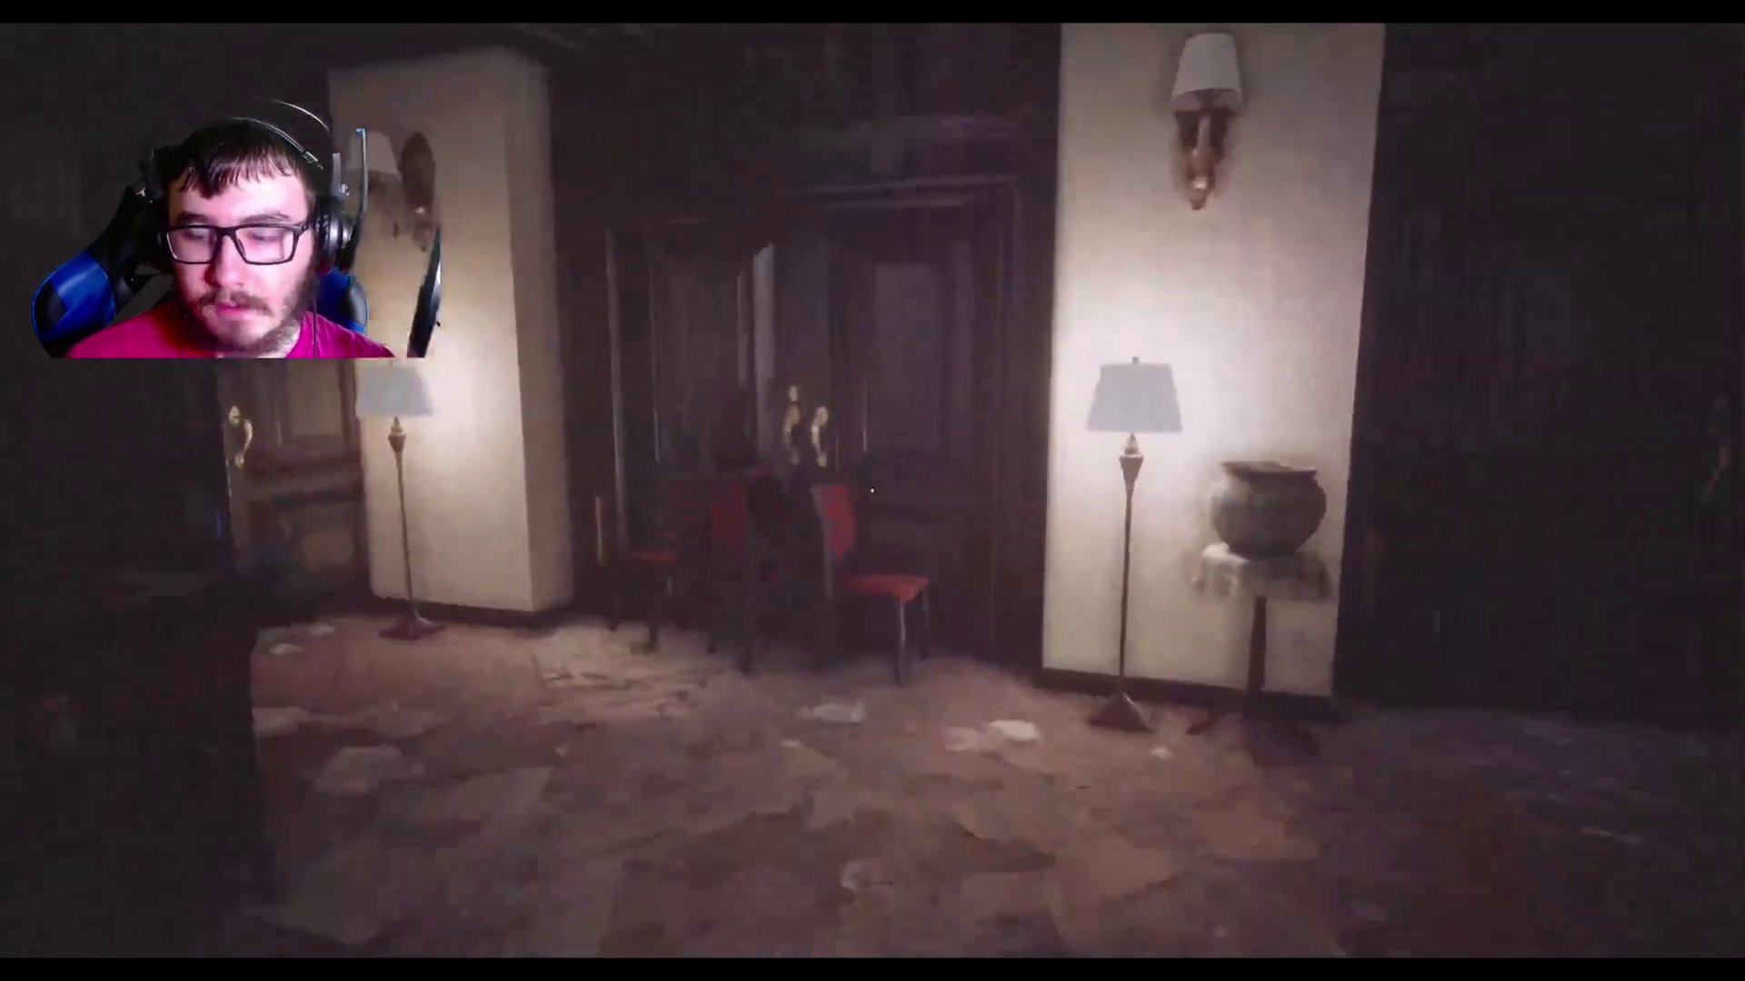
Walk through the dark room and down the lamp-lit corridor past the pillar.
key("w")
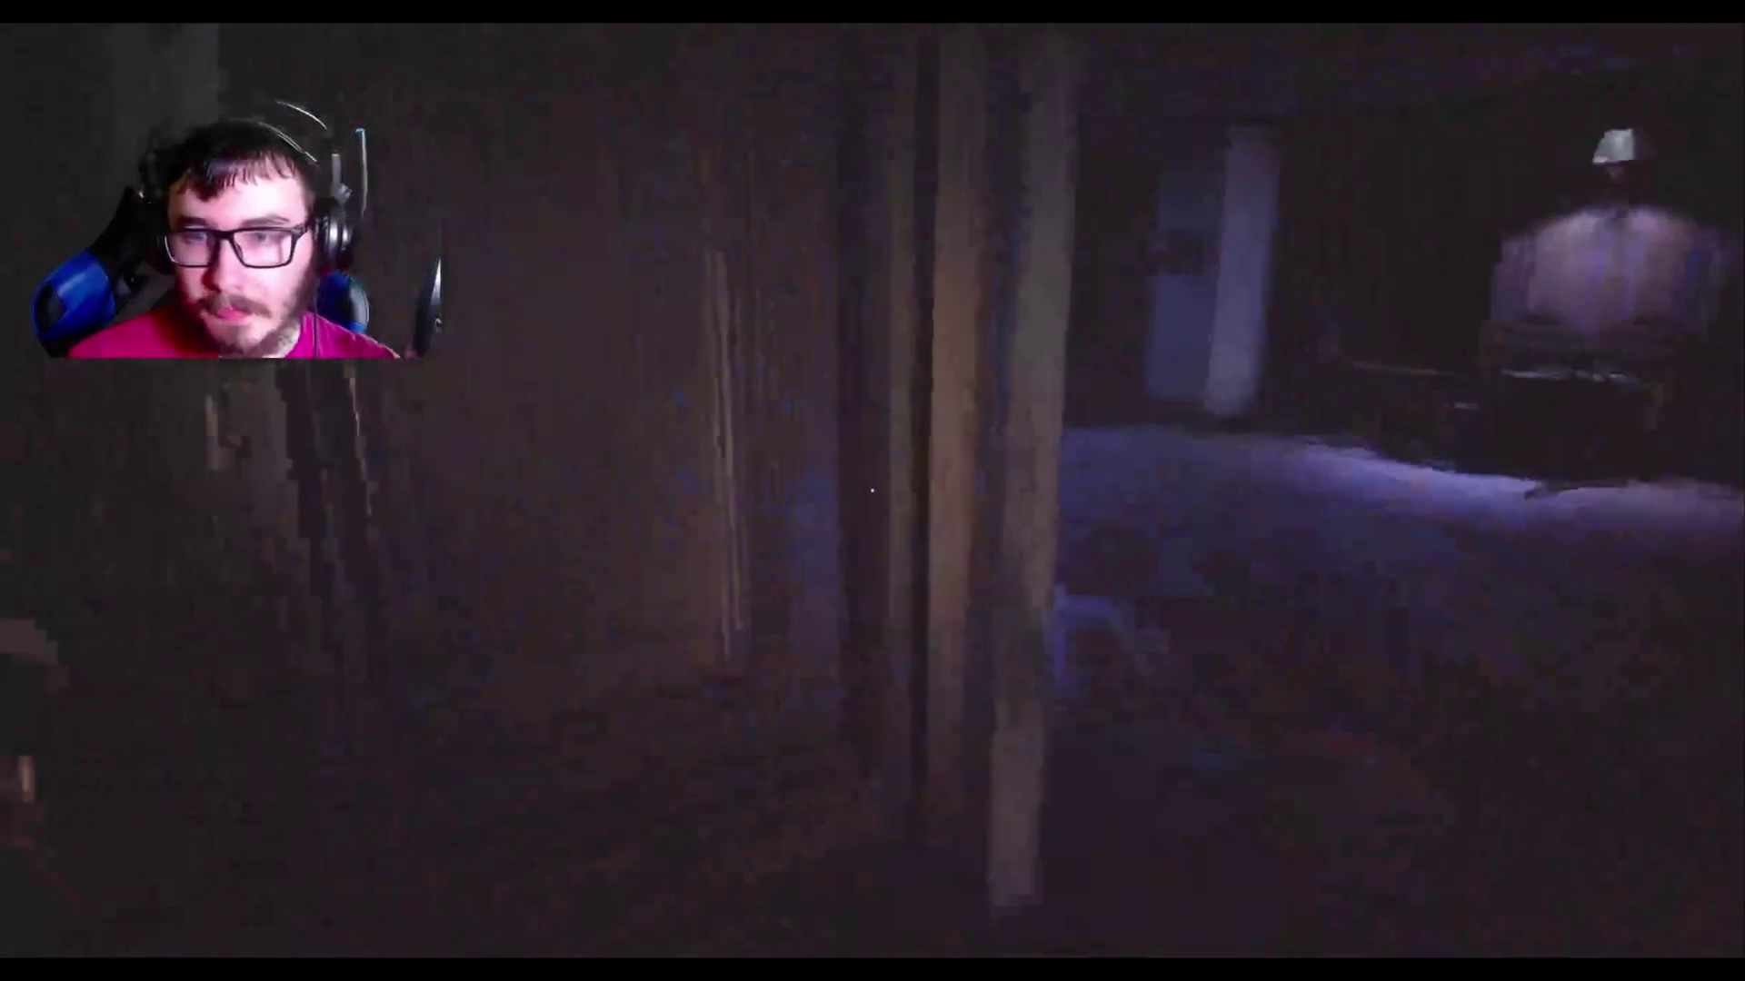
key("w")
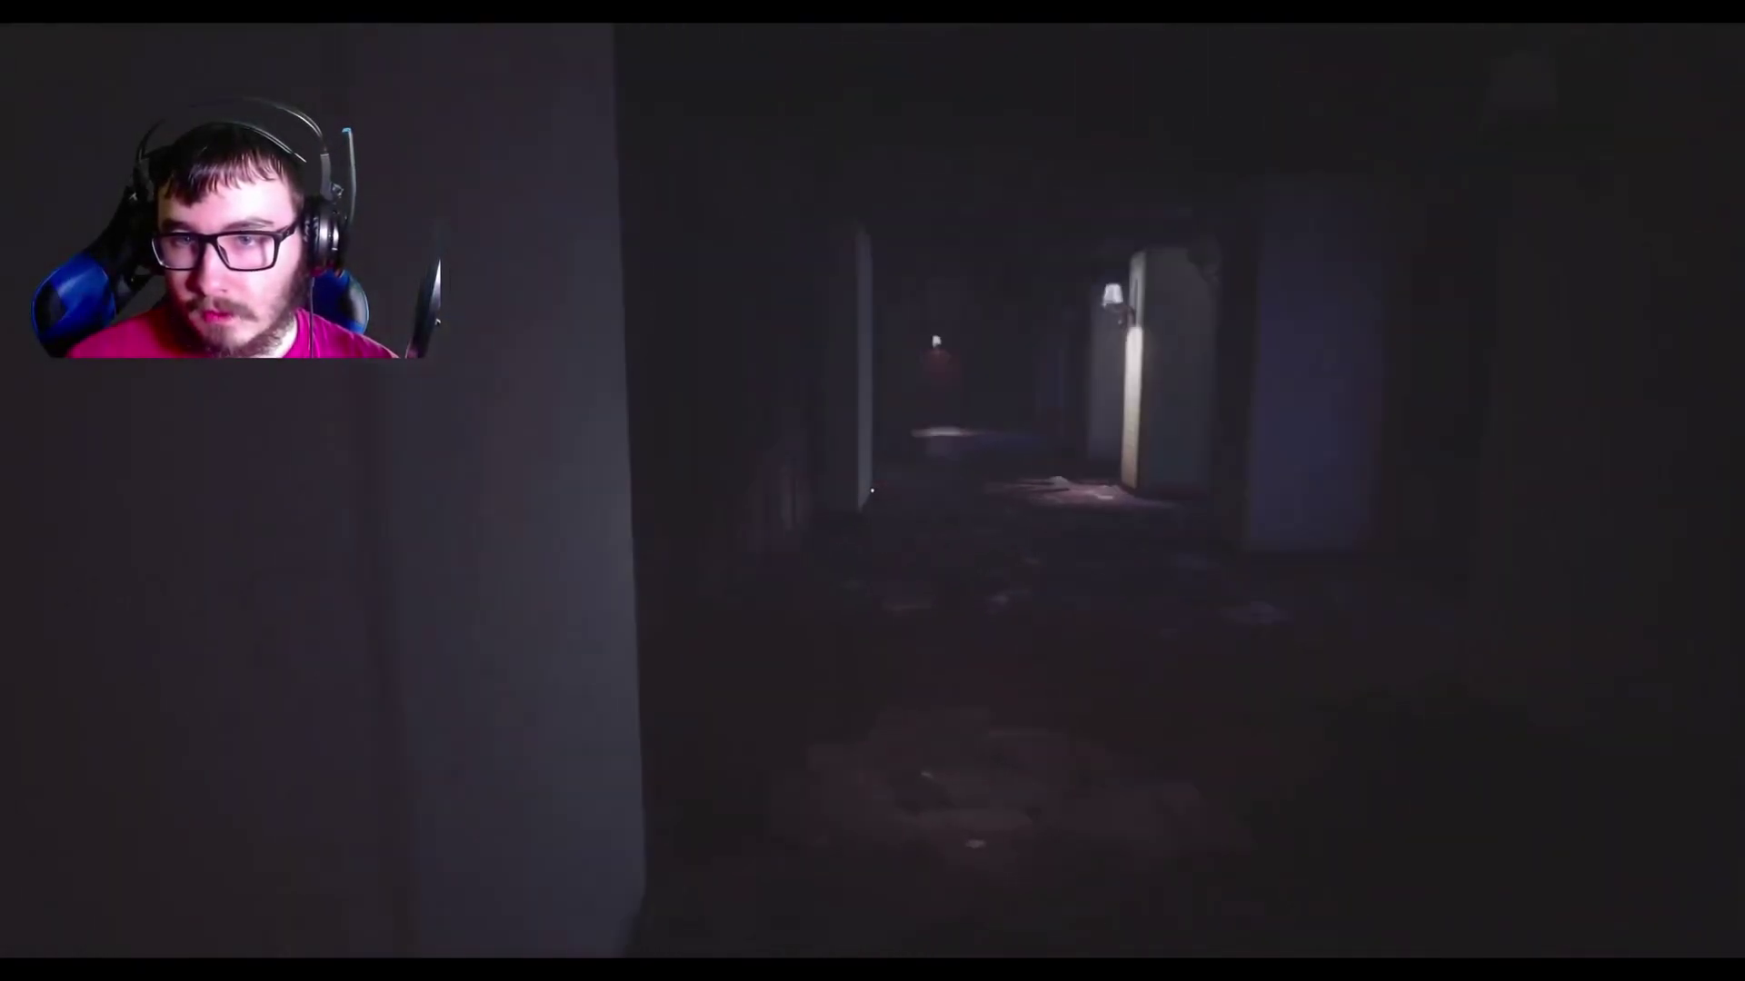
key("w")
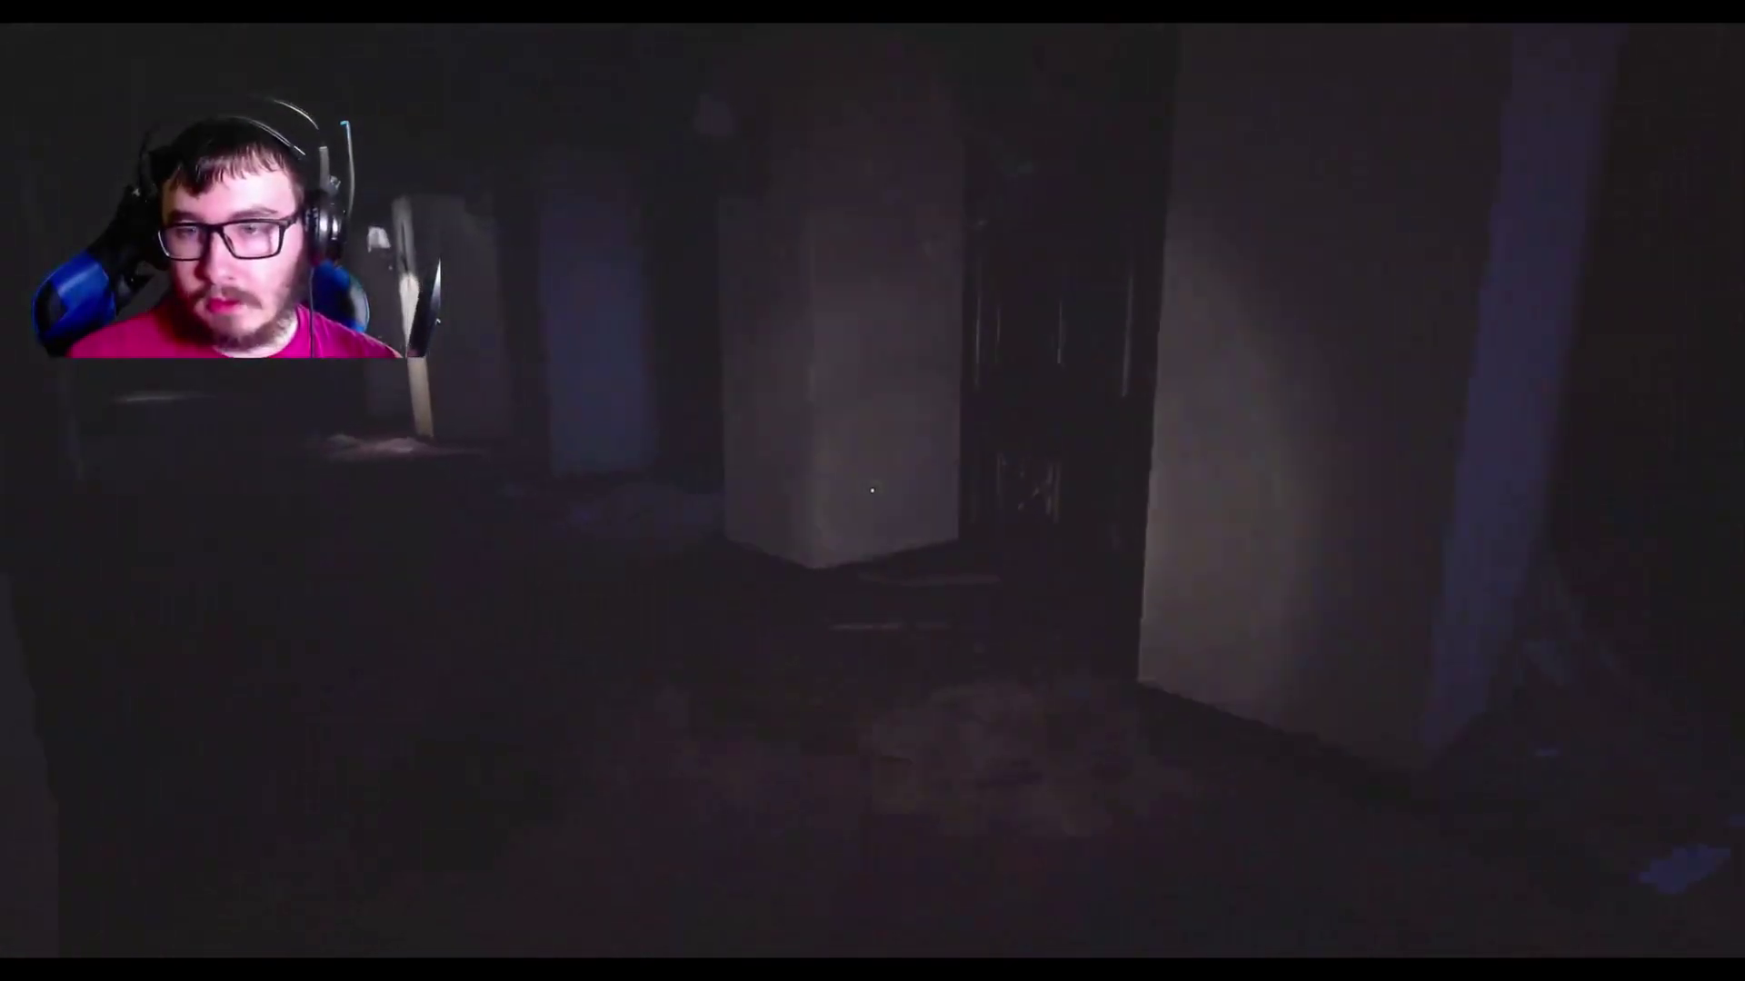
key("w")
key("w")
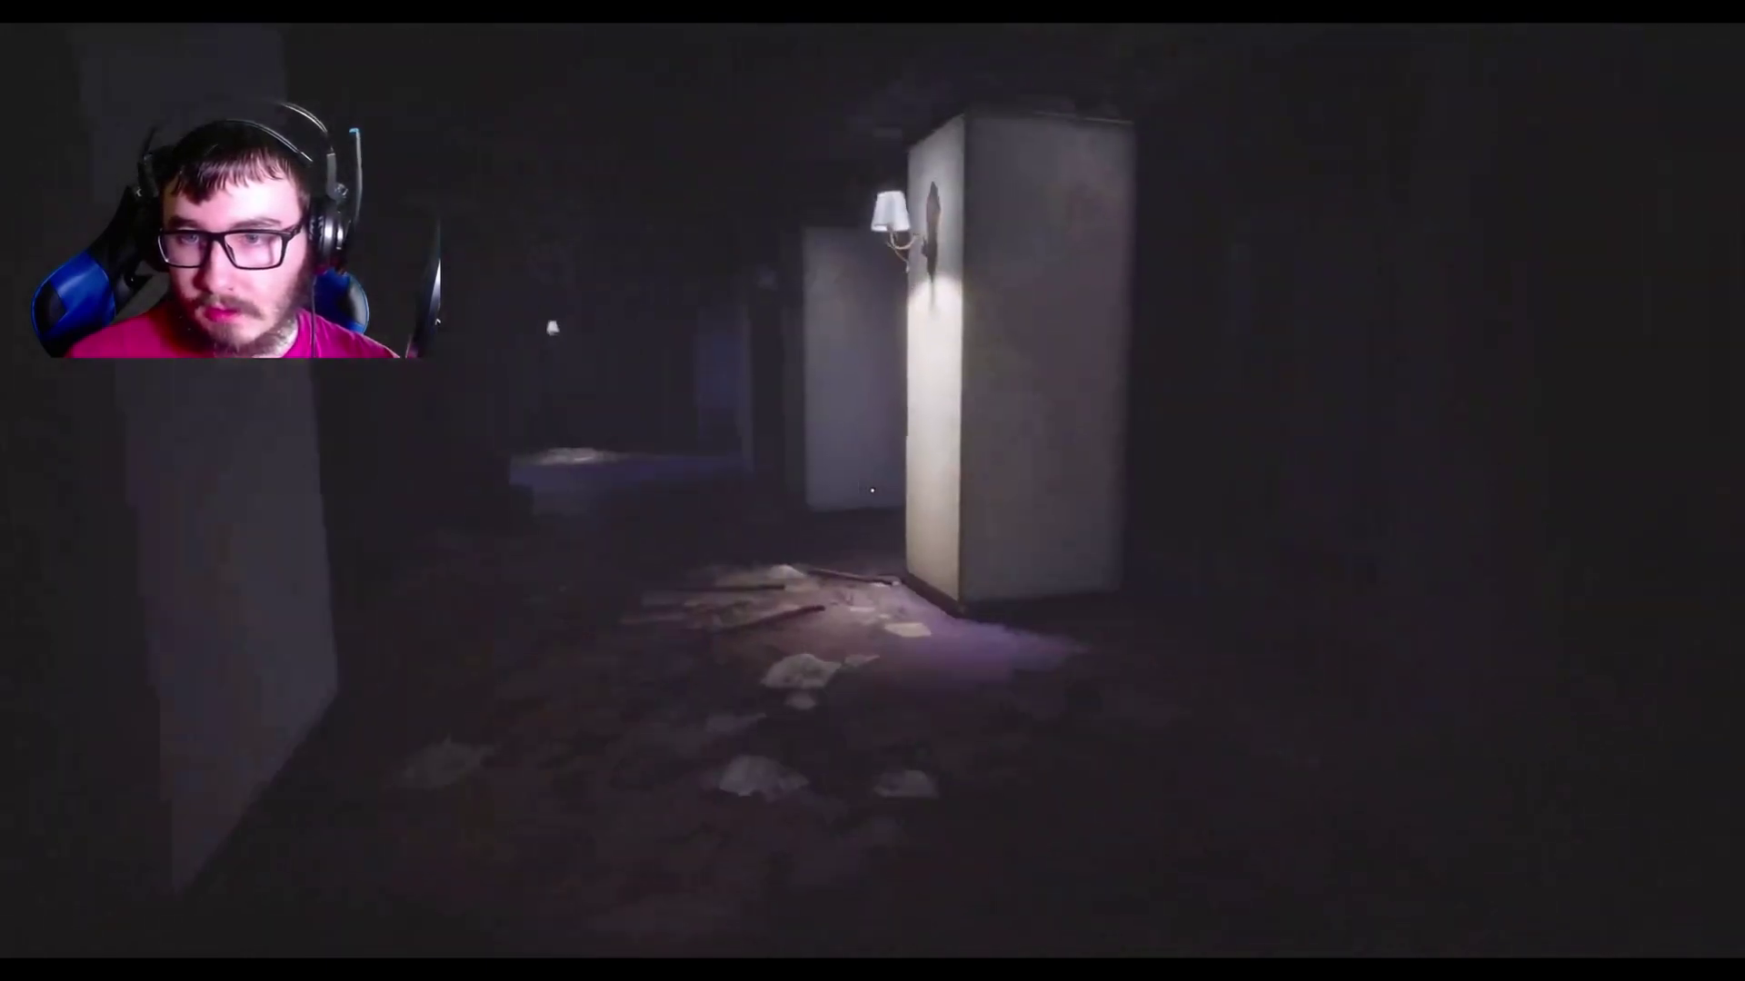
key("w")
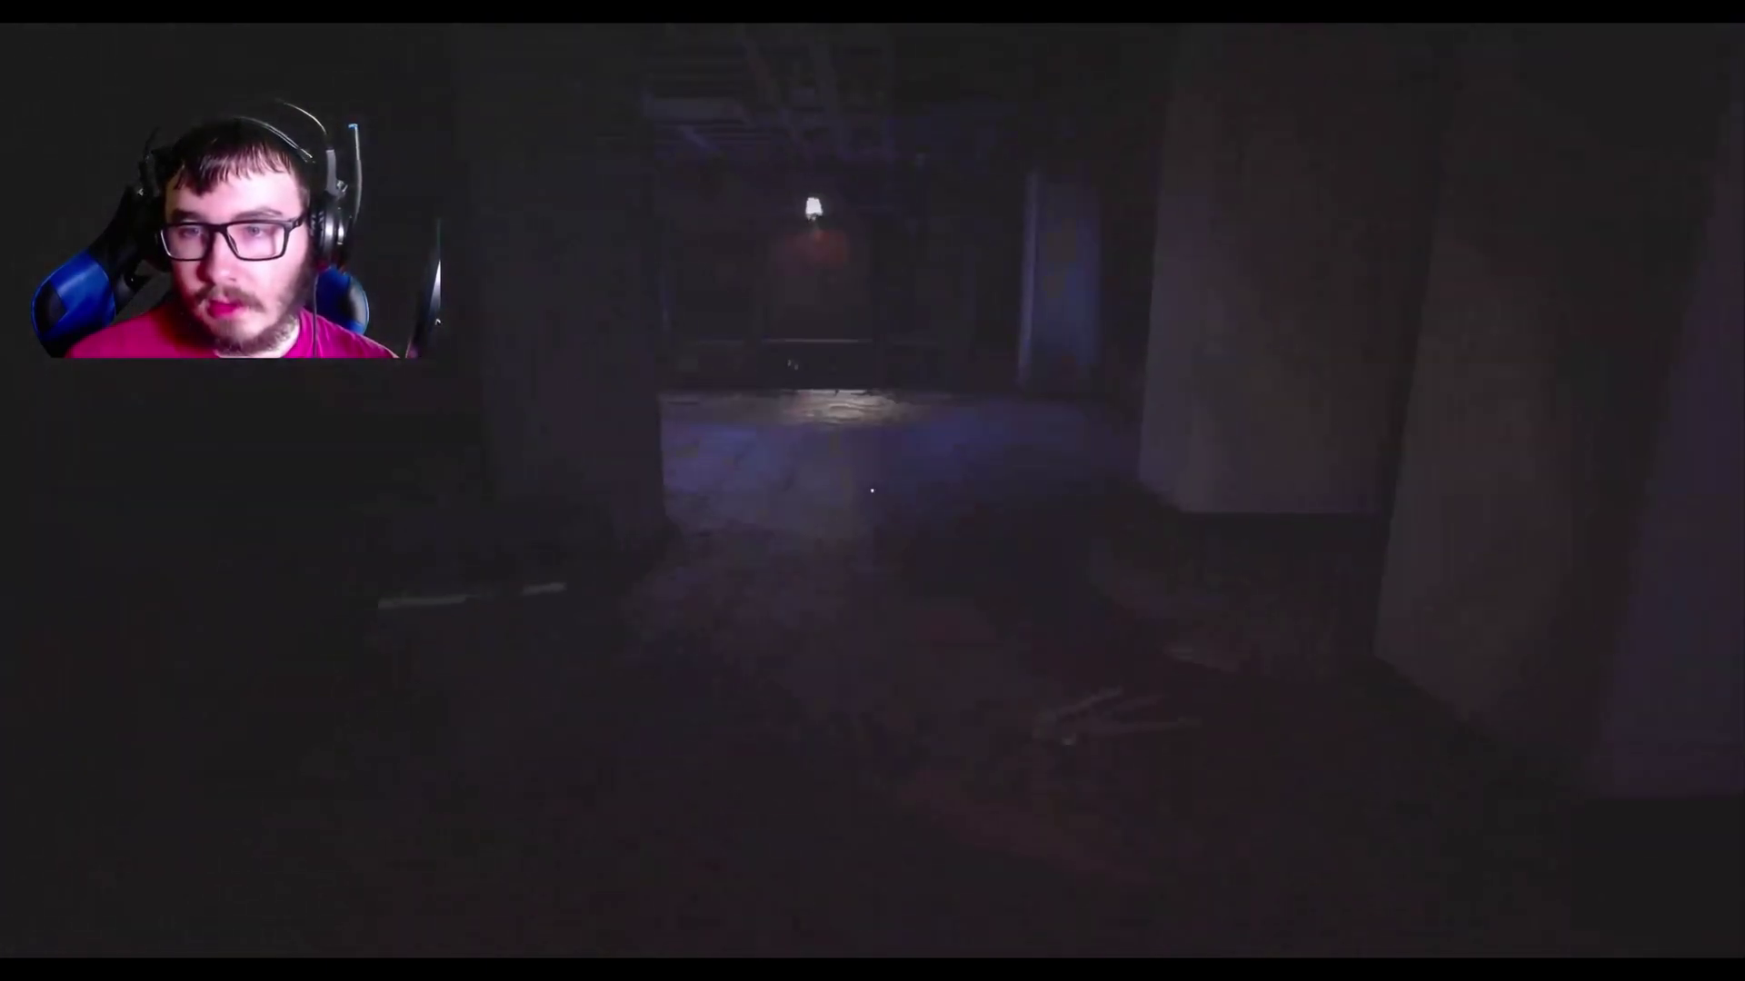
key("w")
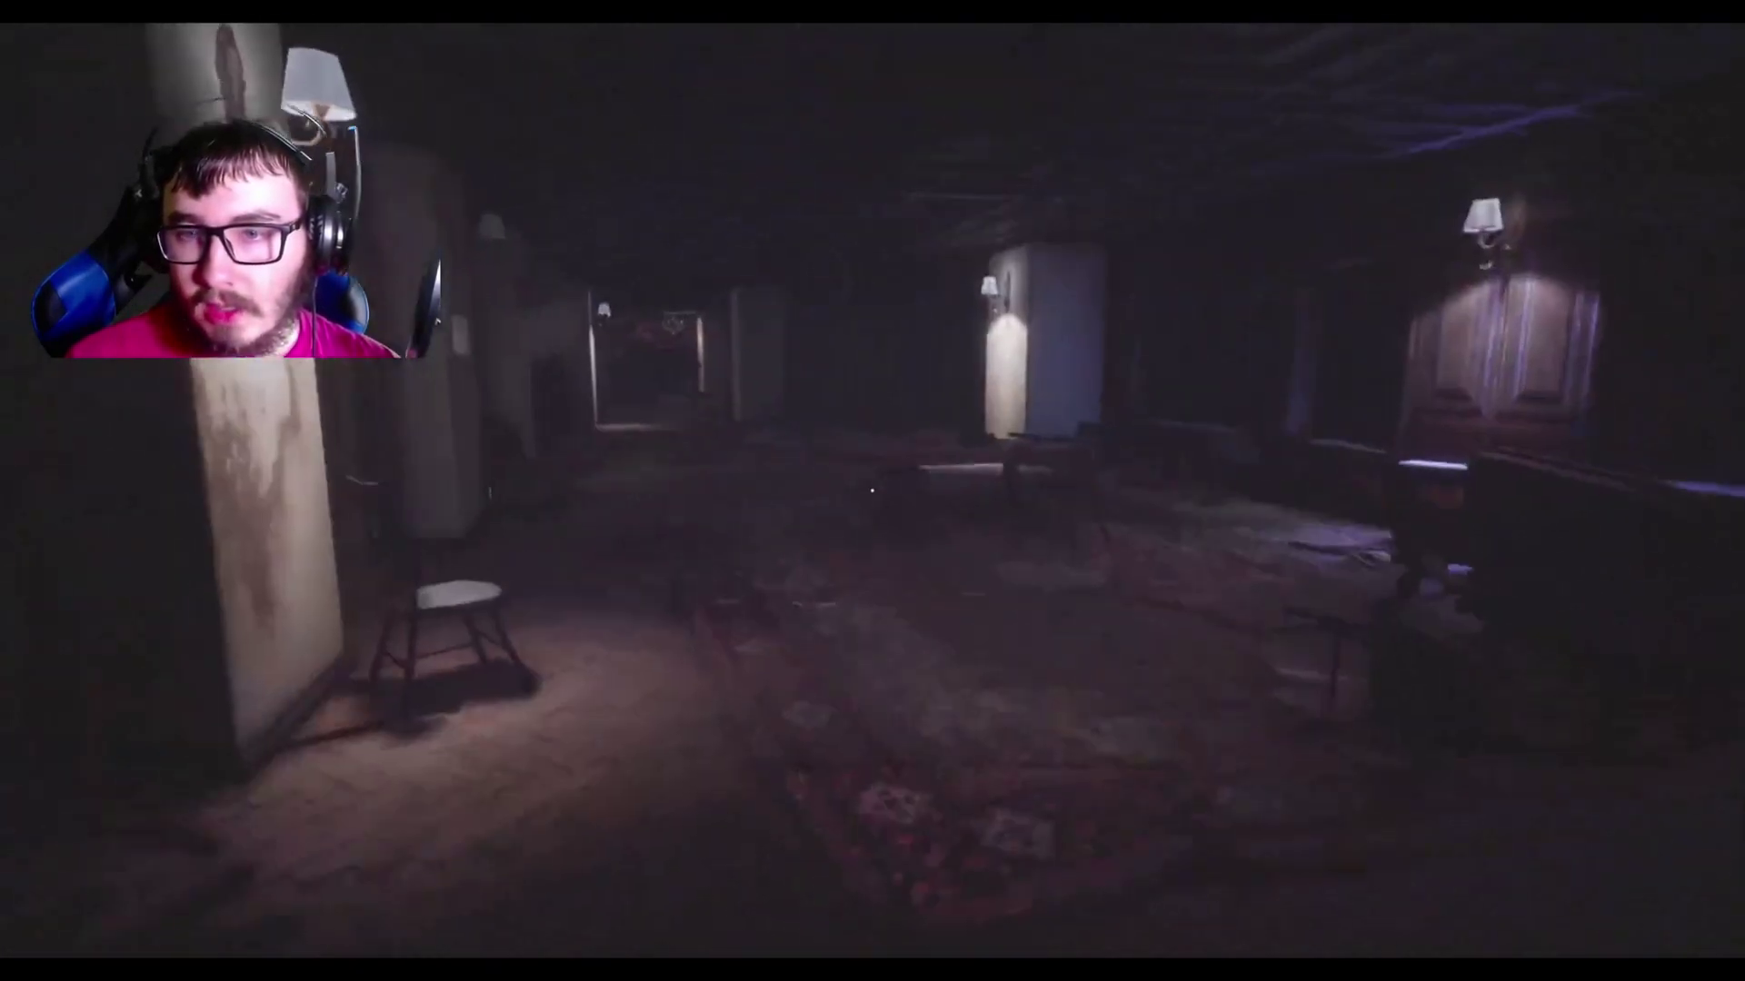
key("w")
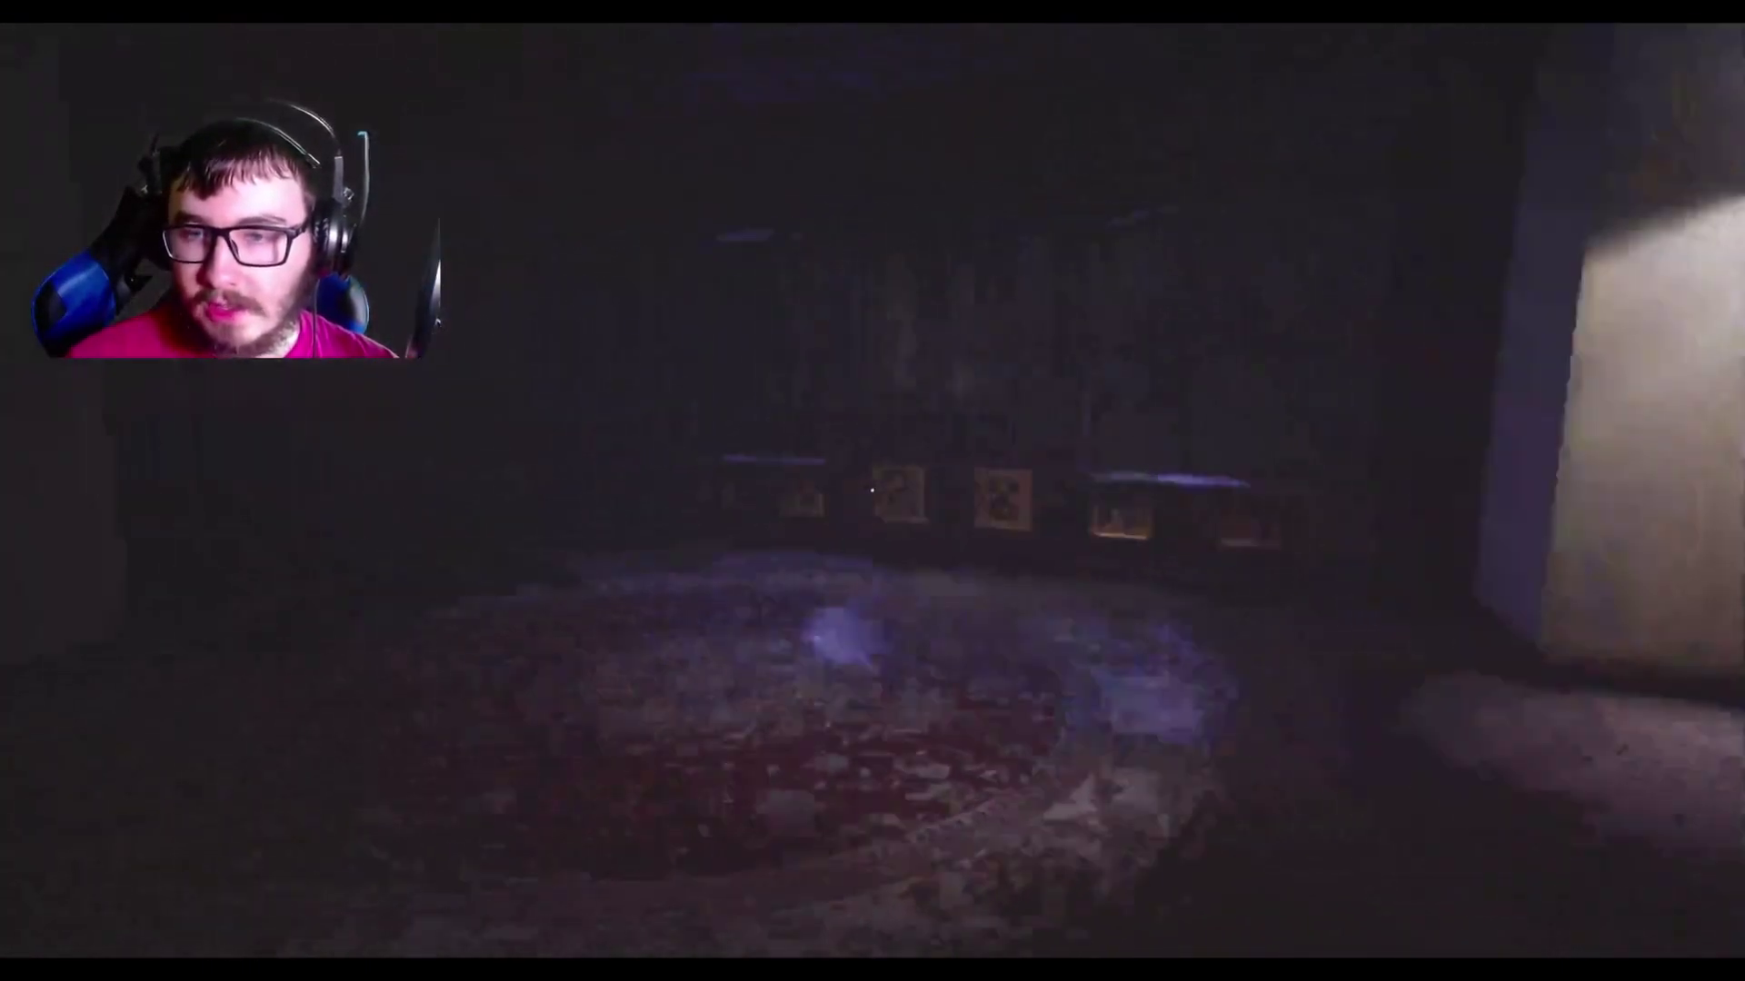
Continue past the wiring room into the tentacle room and open the inventory.
key("w")
key("w")
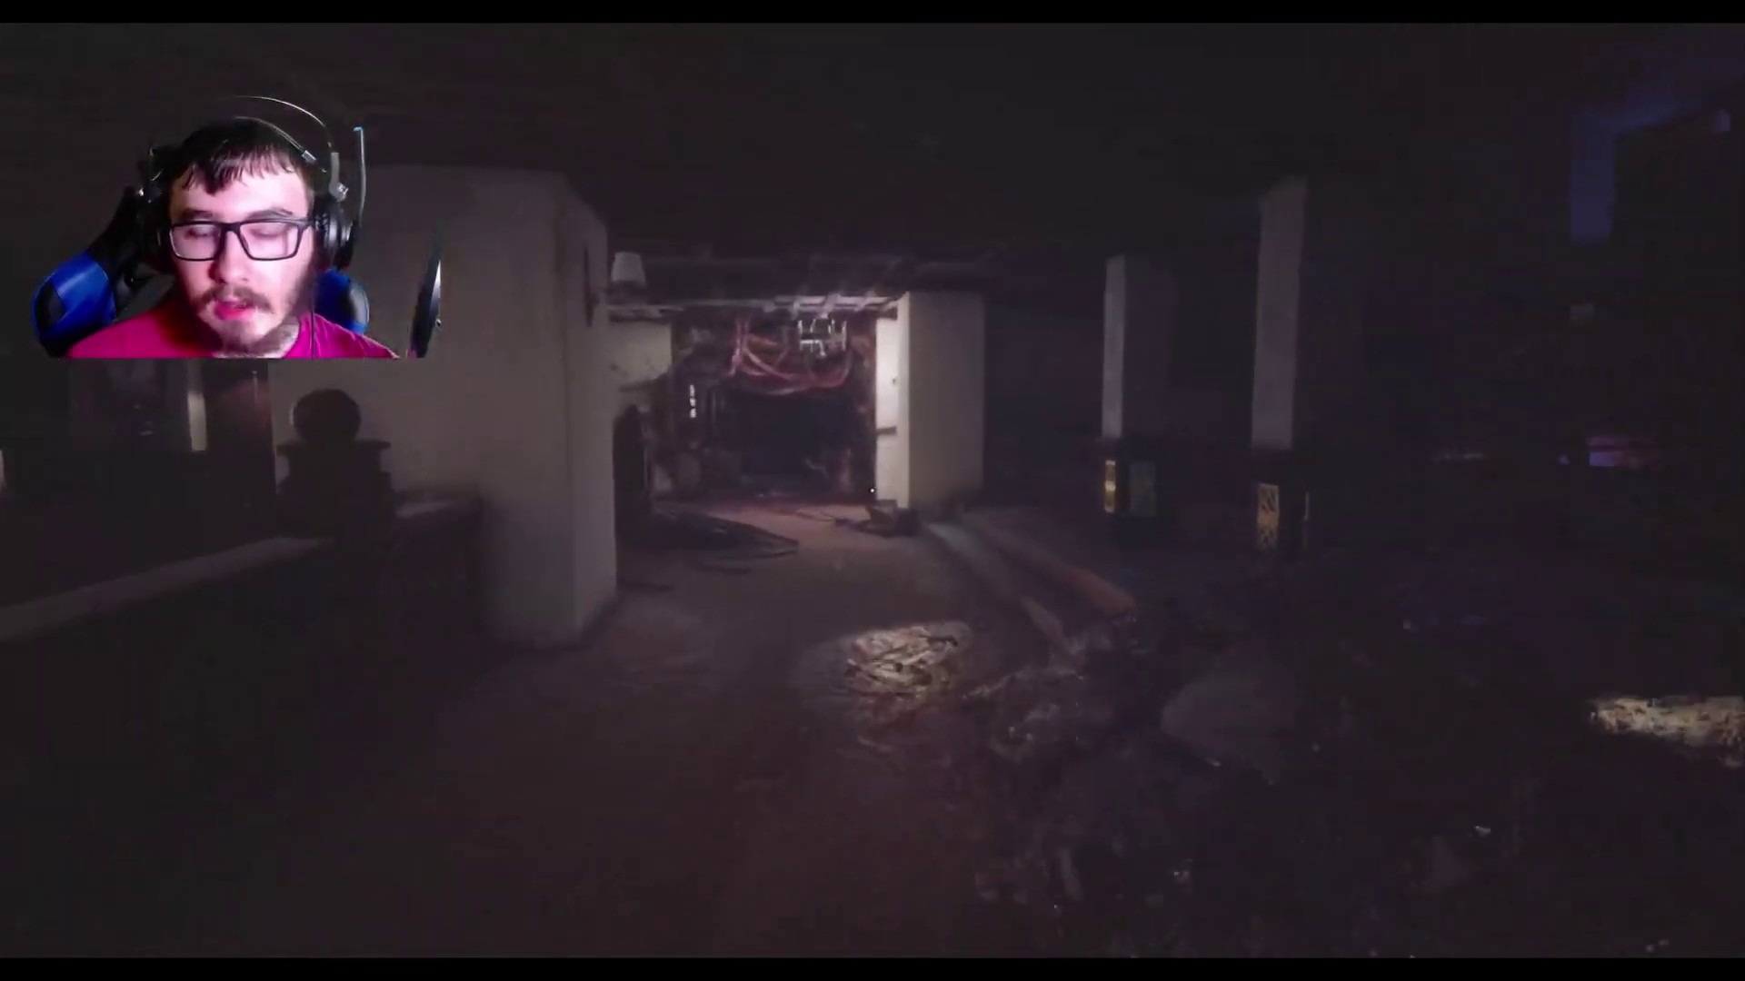
key("w")
key("w")
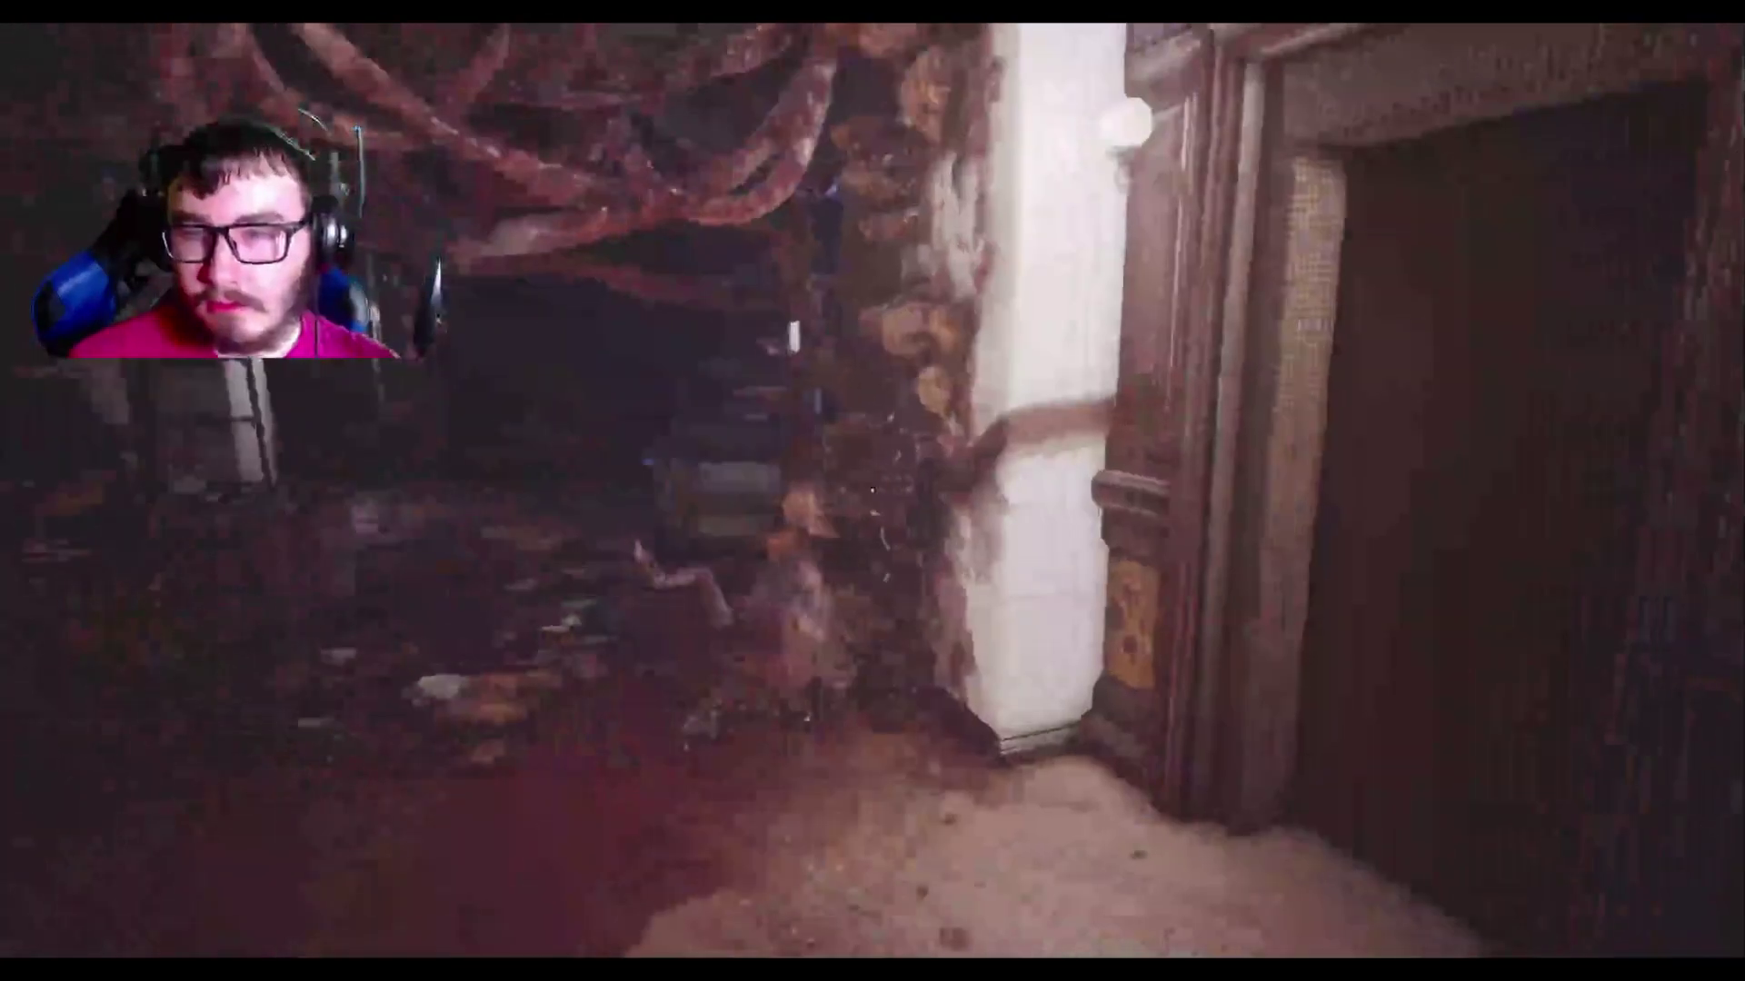
key("w")
key("w")
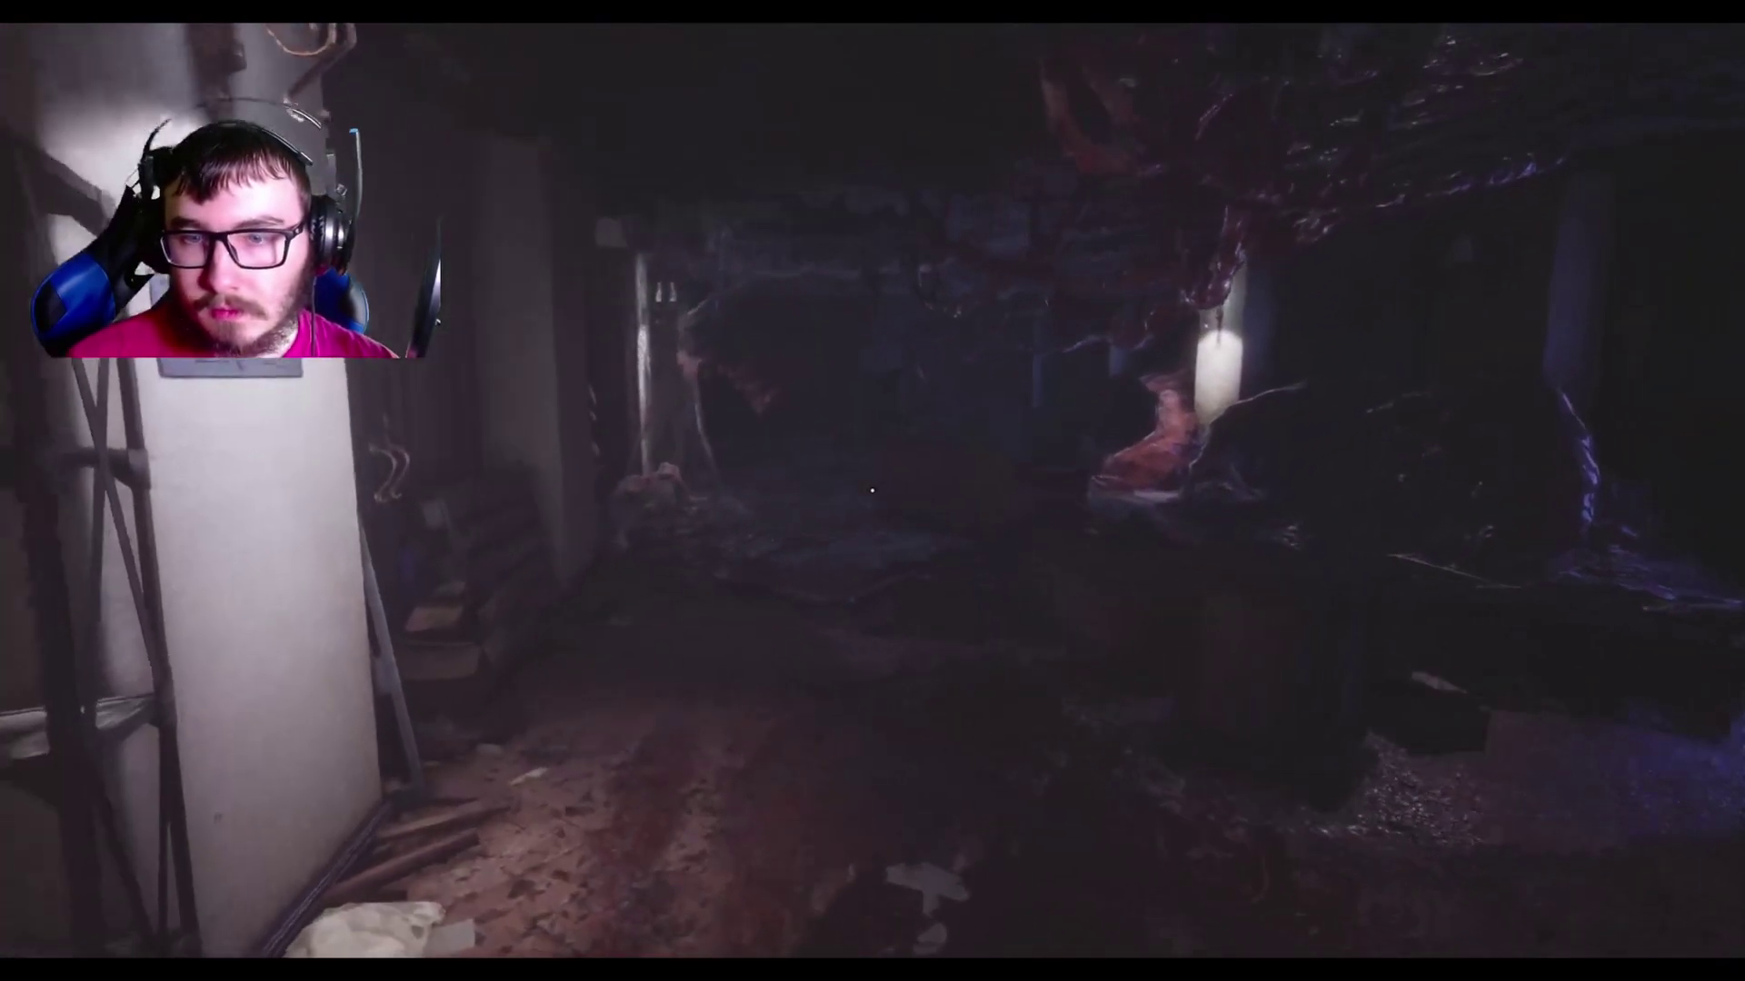
key("Tab")
key("Tab")
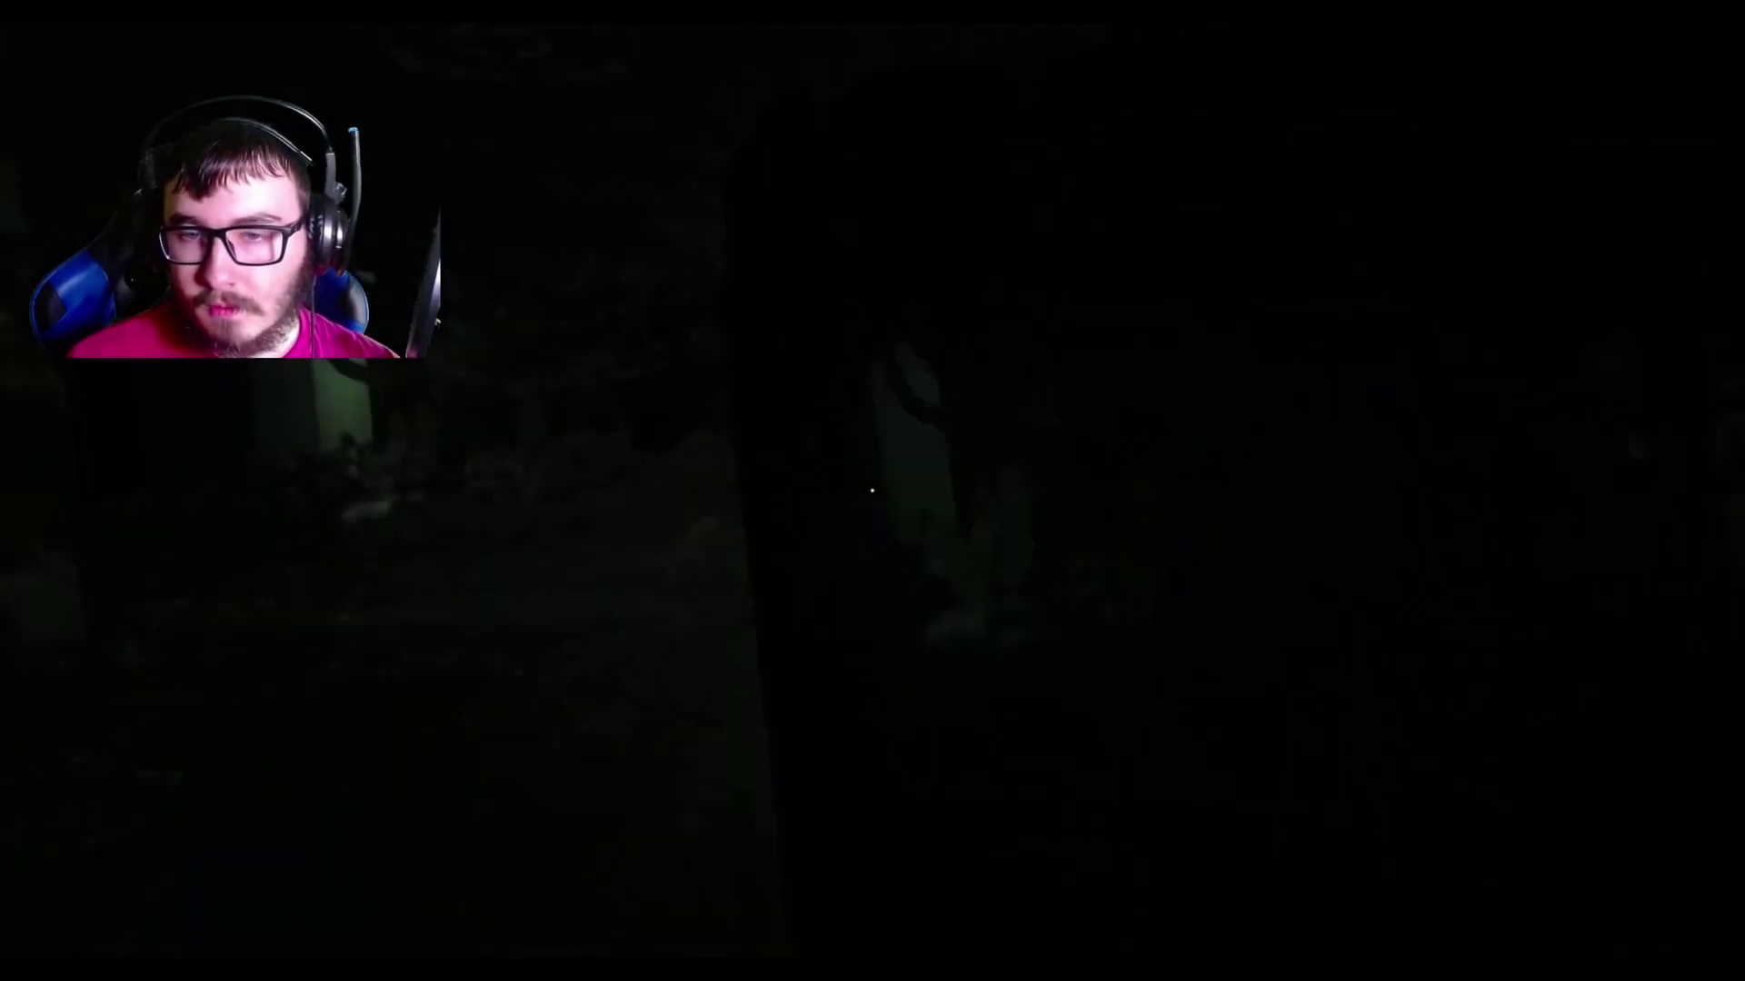
Browse the pistol's Rate of fire, Ammo and Accuracy upgrades.
key("d")
key("e")
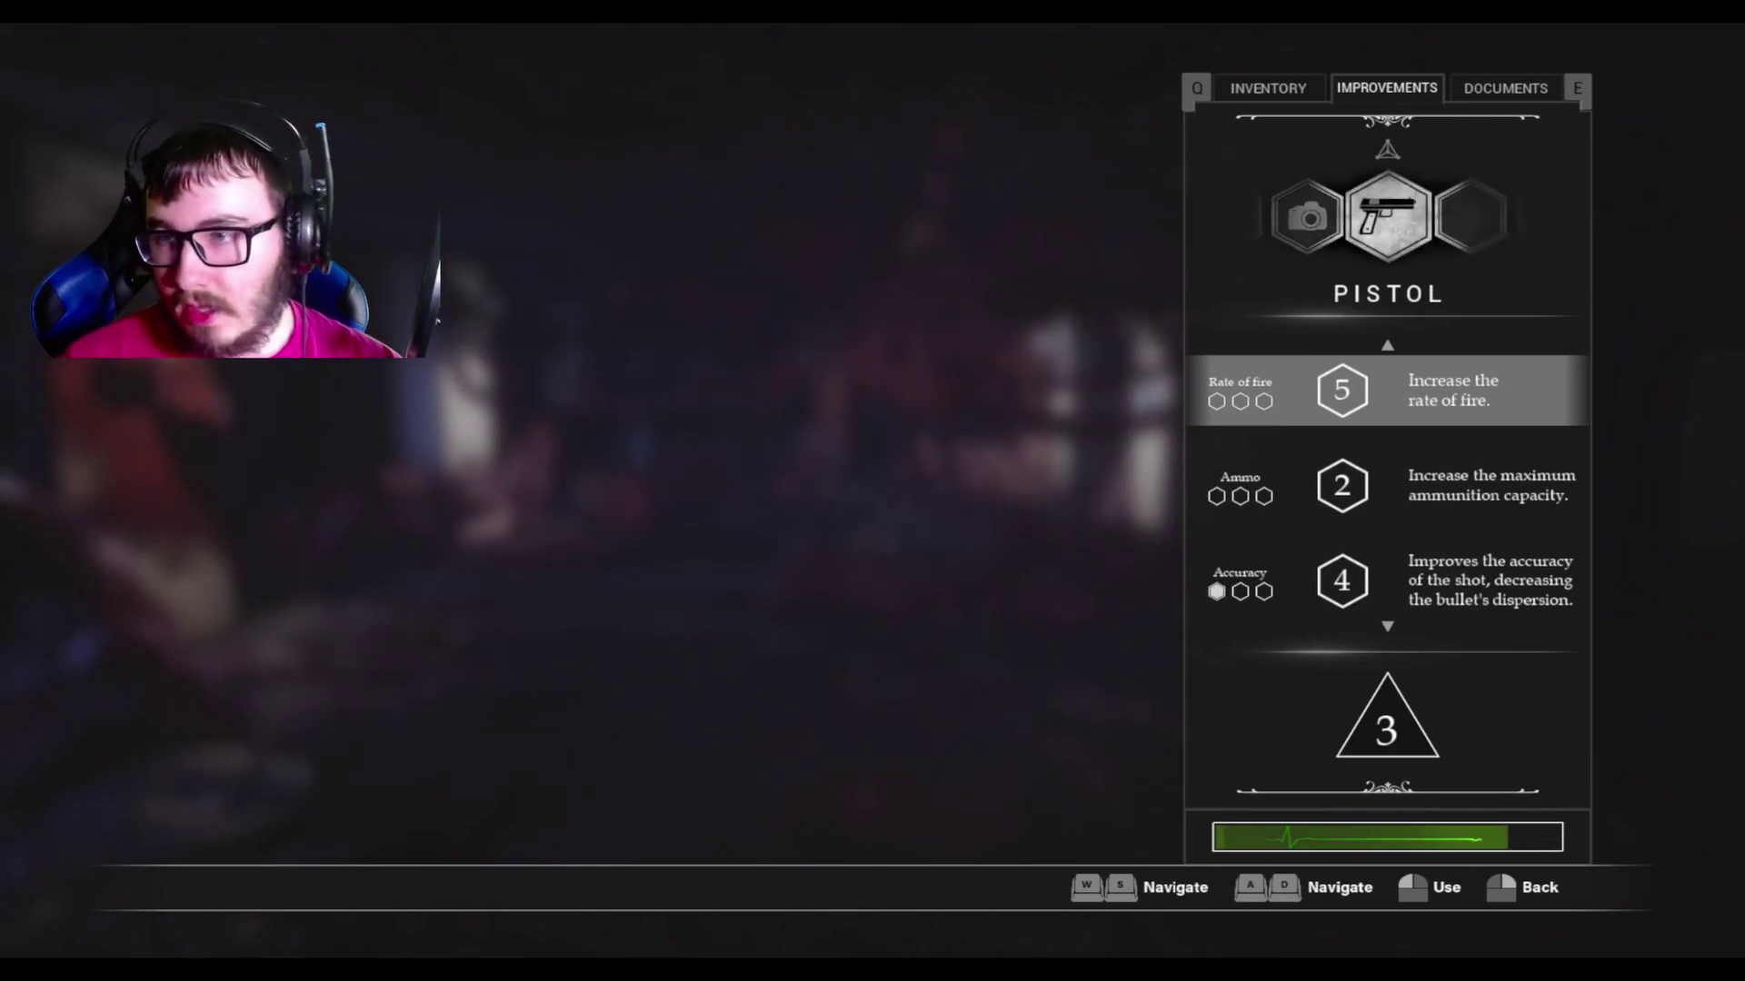
key("s")
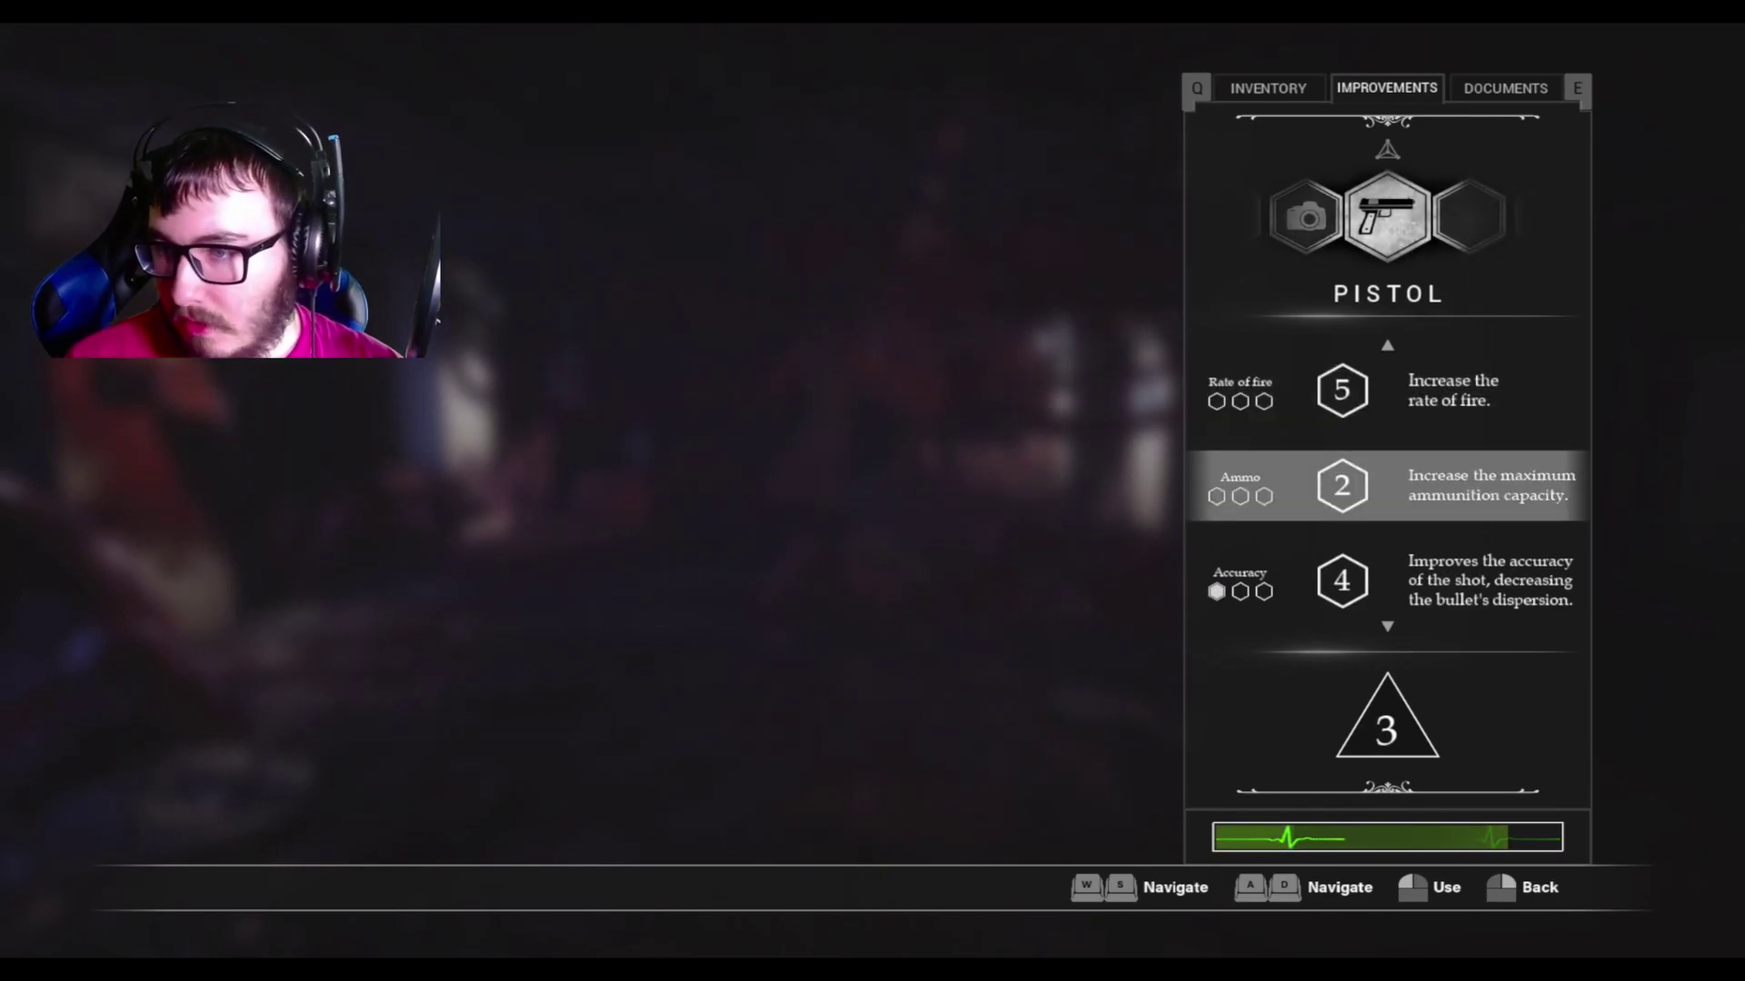
key("s")
key("w")
key("w")
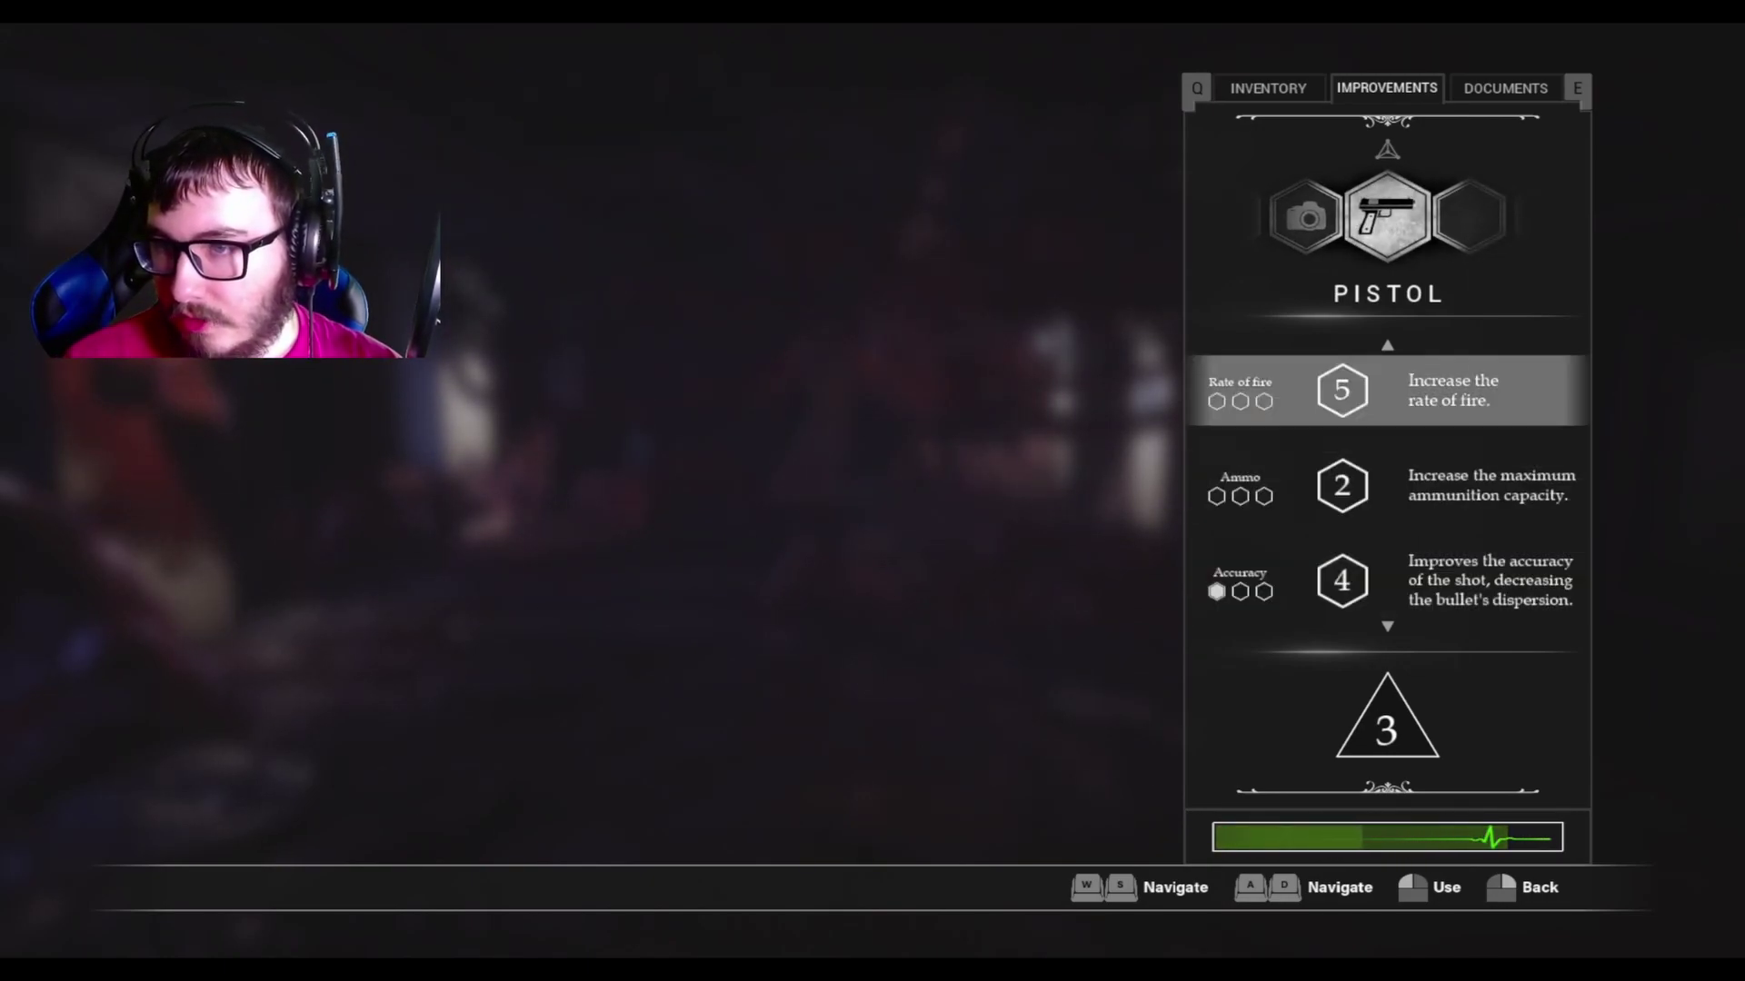
key("s")
key("s")
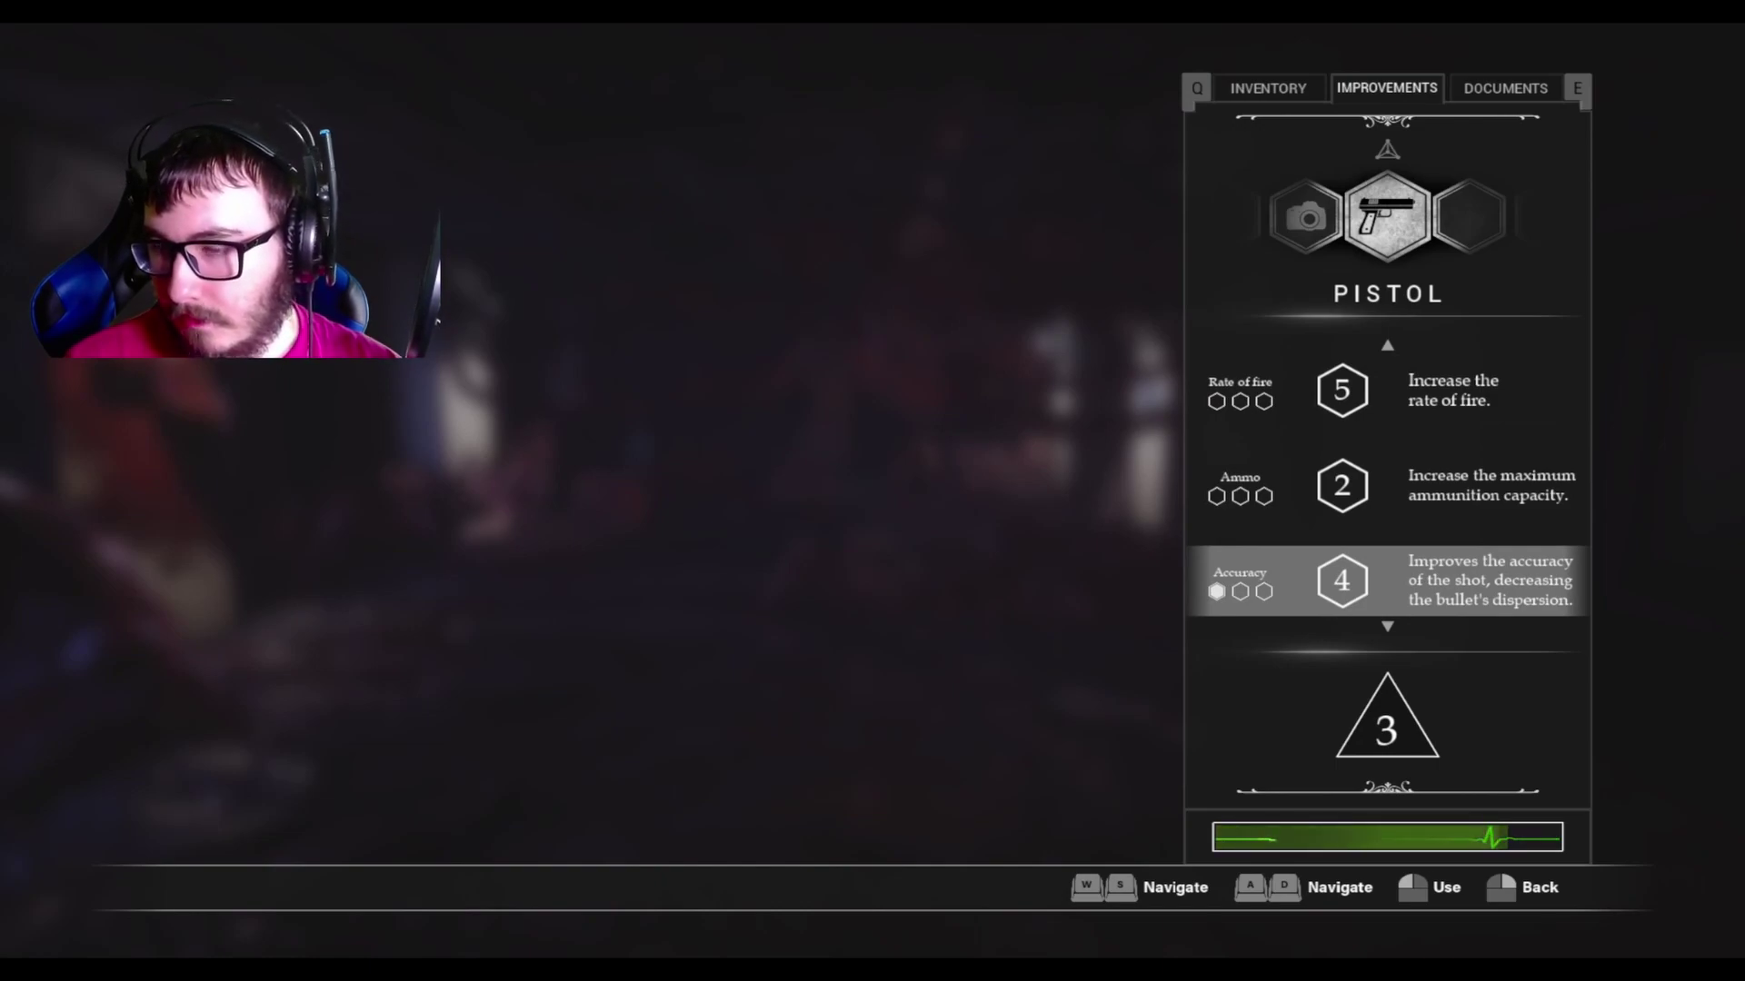
Go back to the camera upgrades, then close the improvements screen.
key("w")
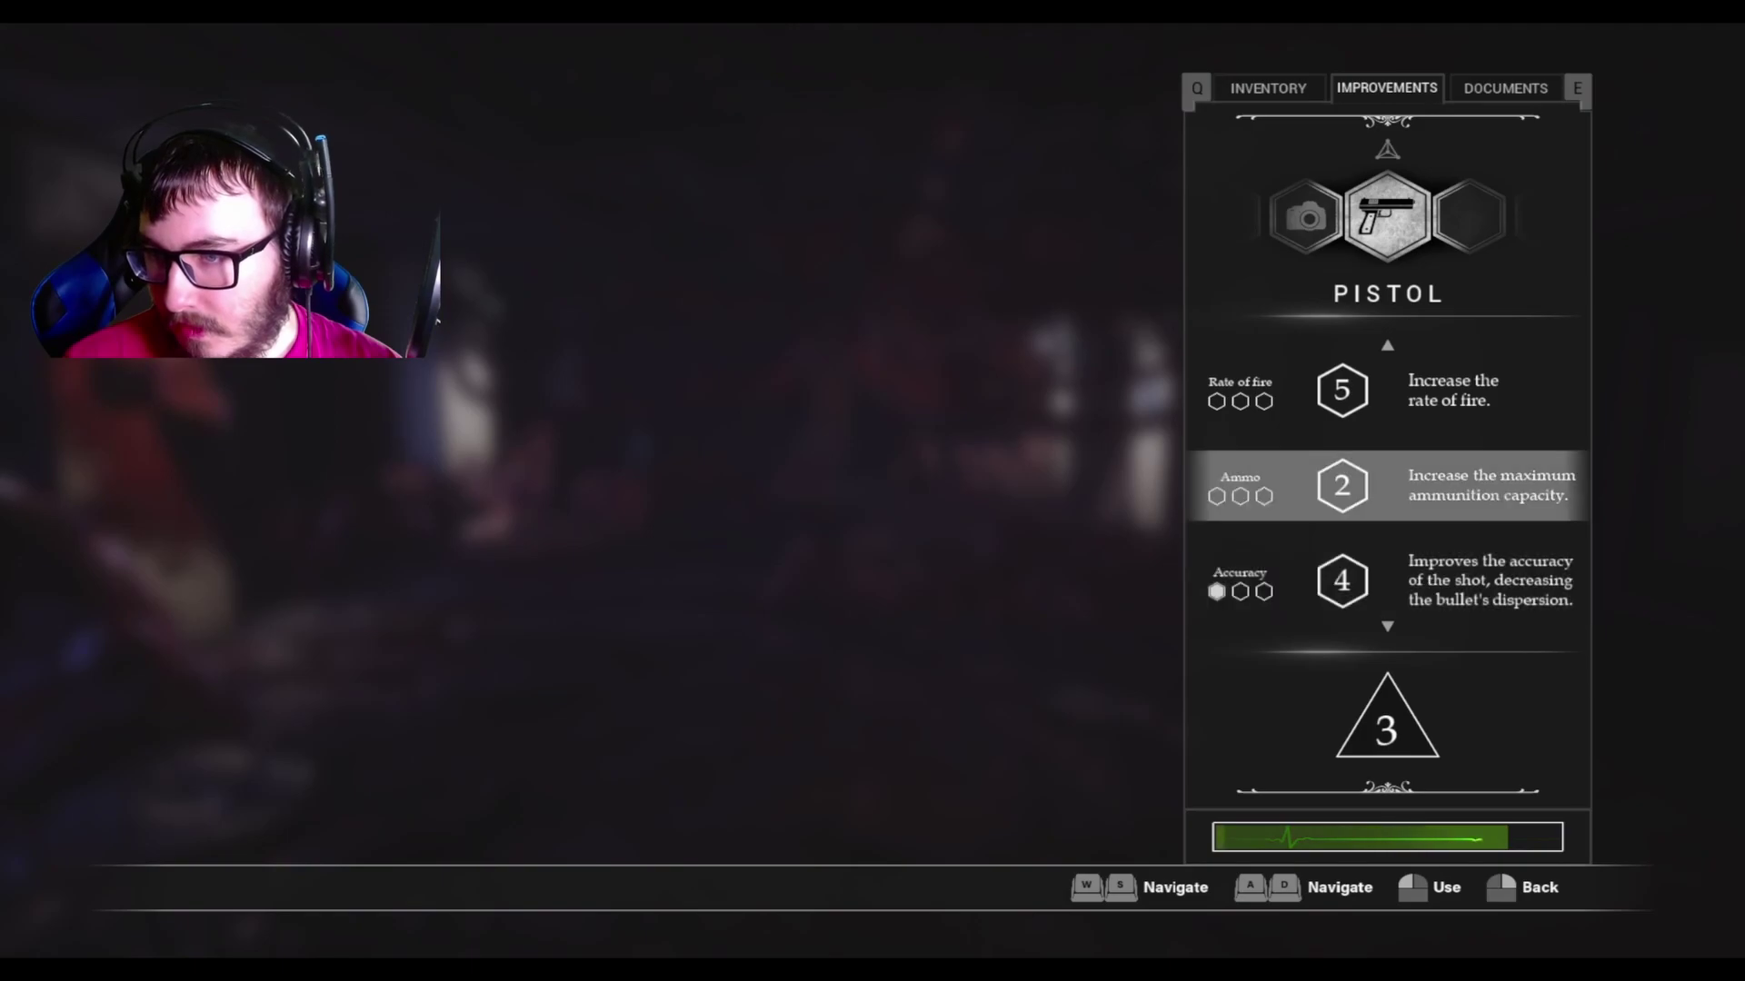
key("w")
key("d")
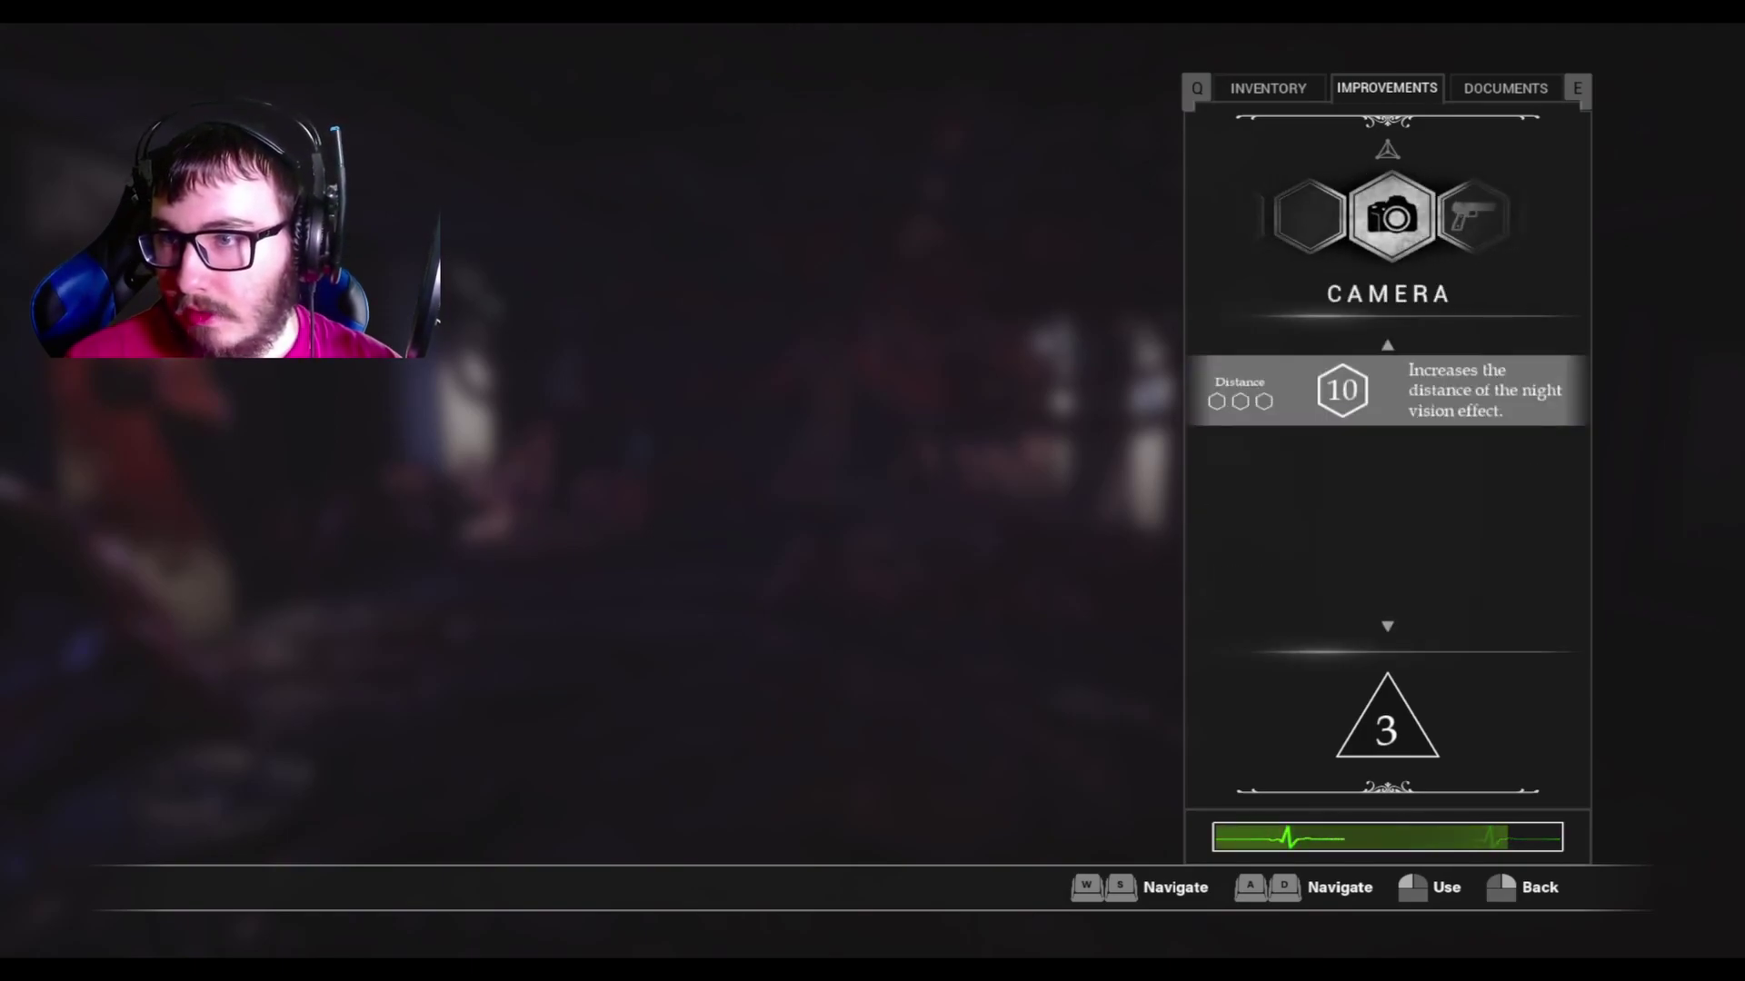
key("s")
key("Escape")
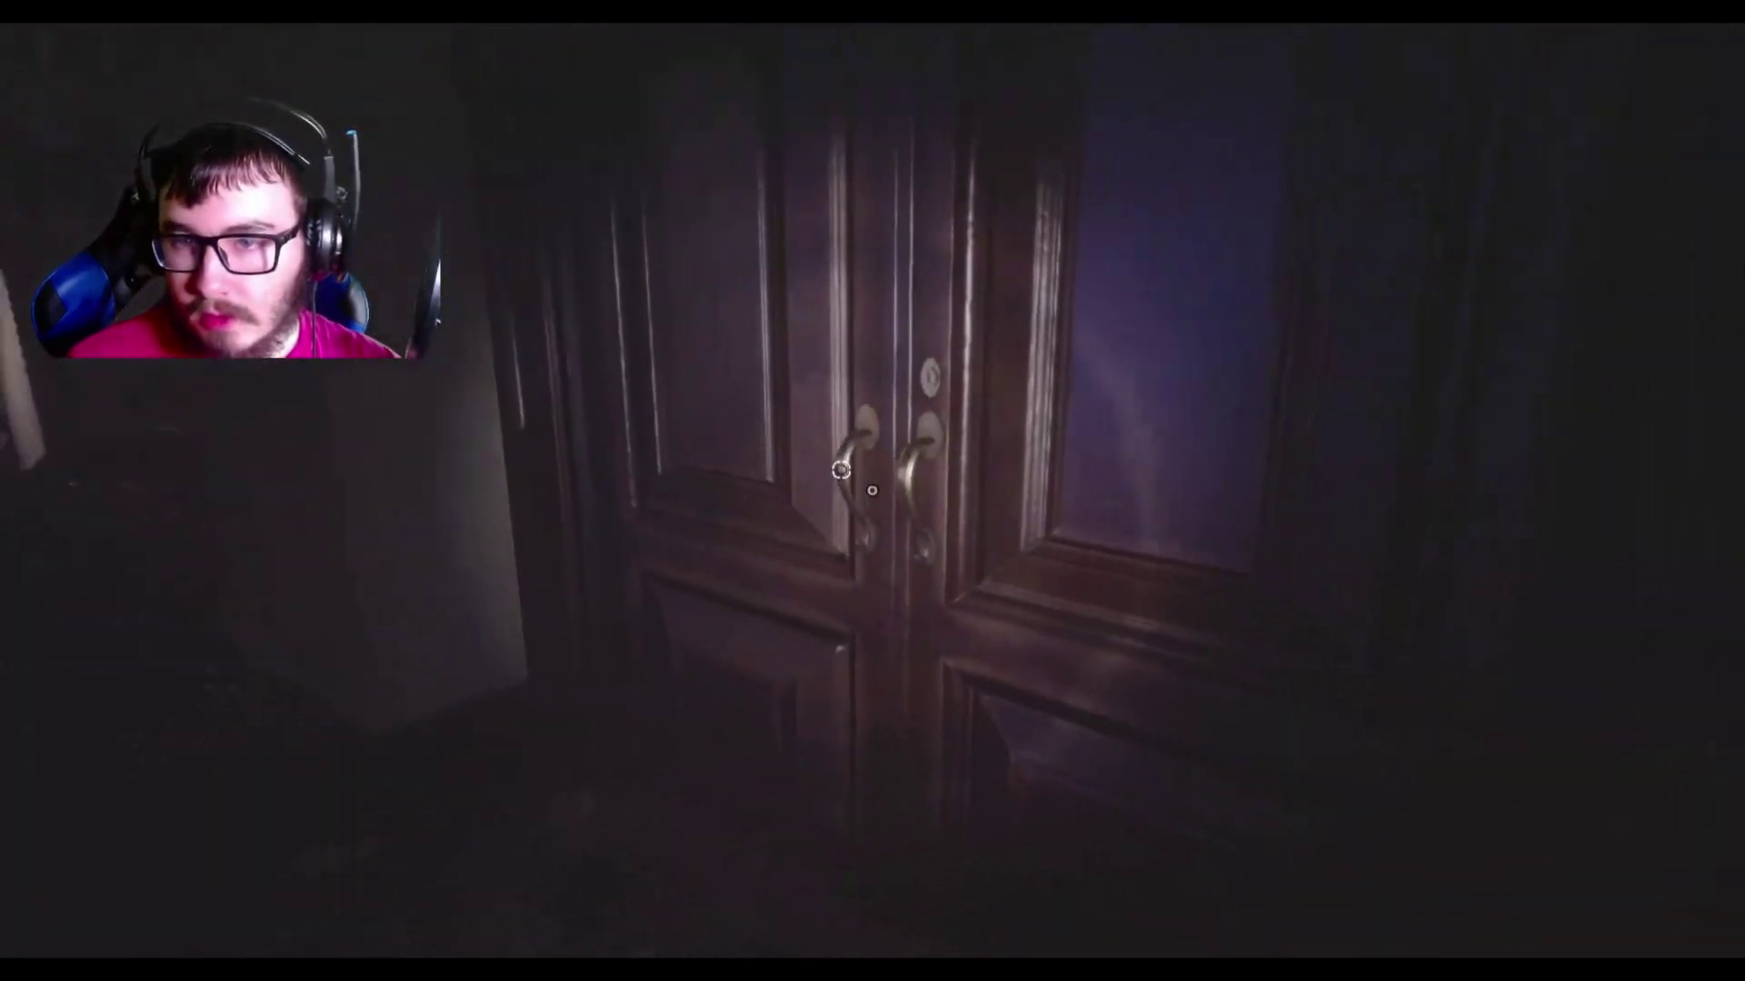
Check the inventory at the double door, then head into the fleshy-debris room.
key("Tab")
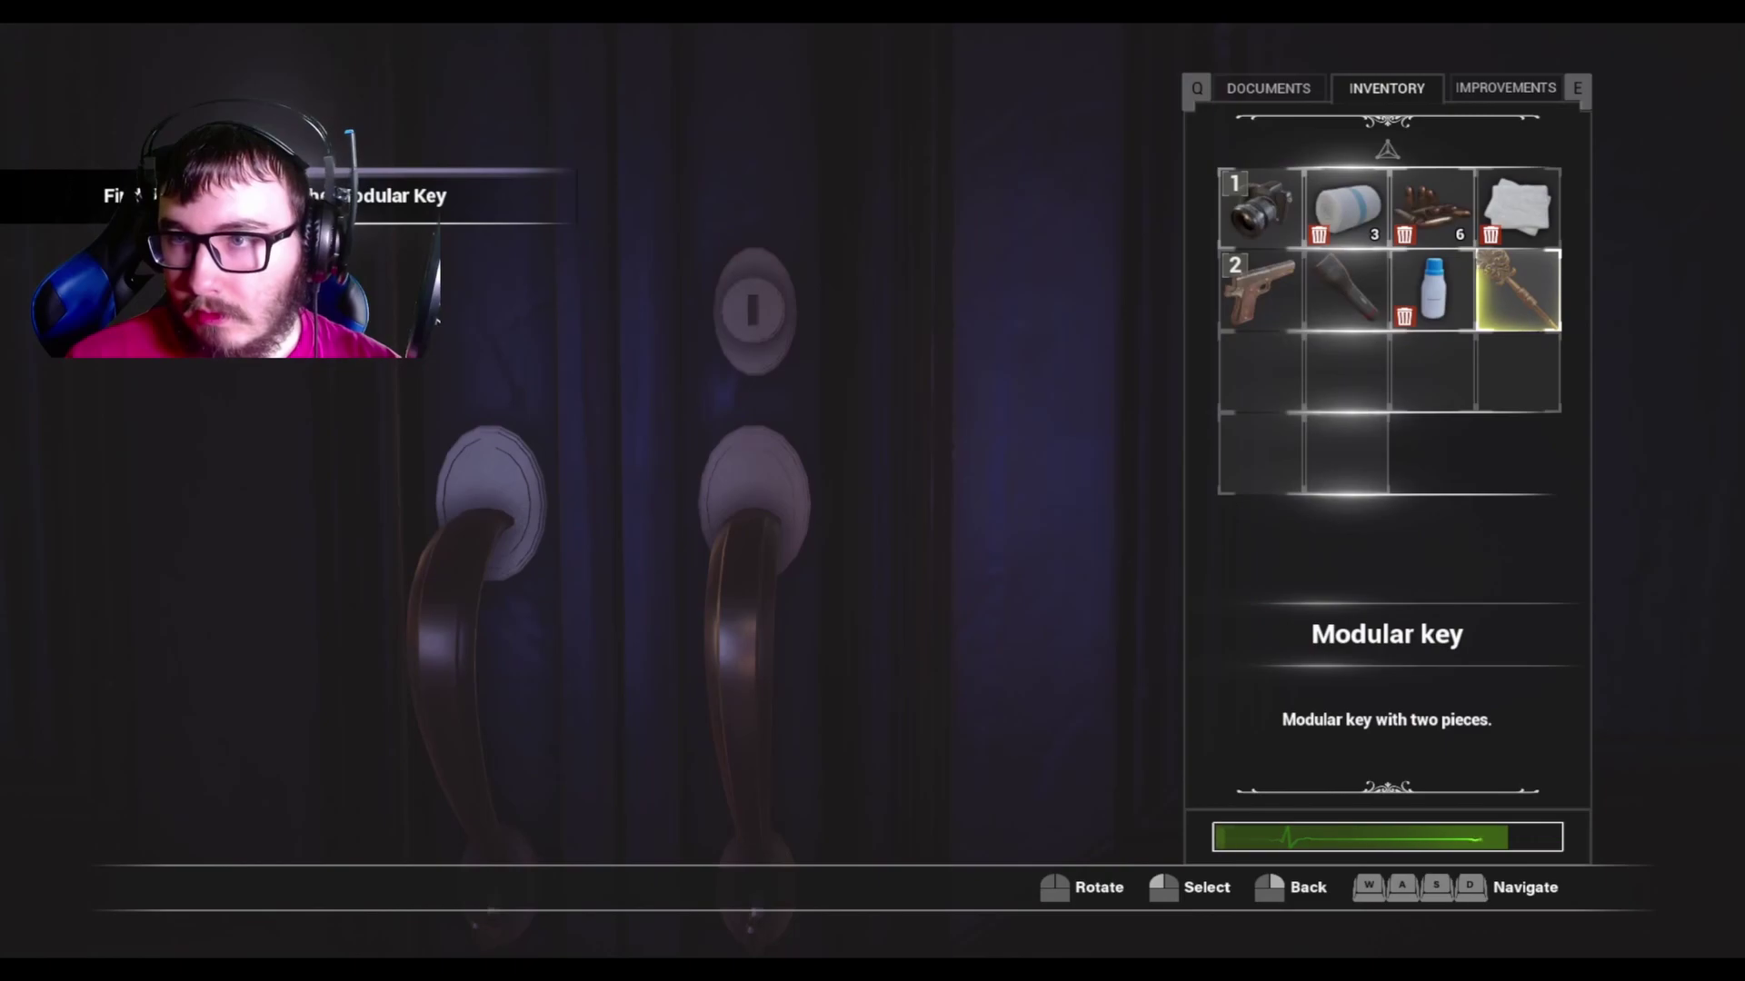
key("Tab")
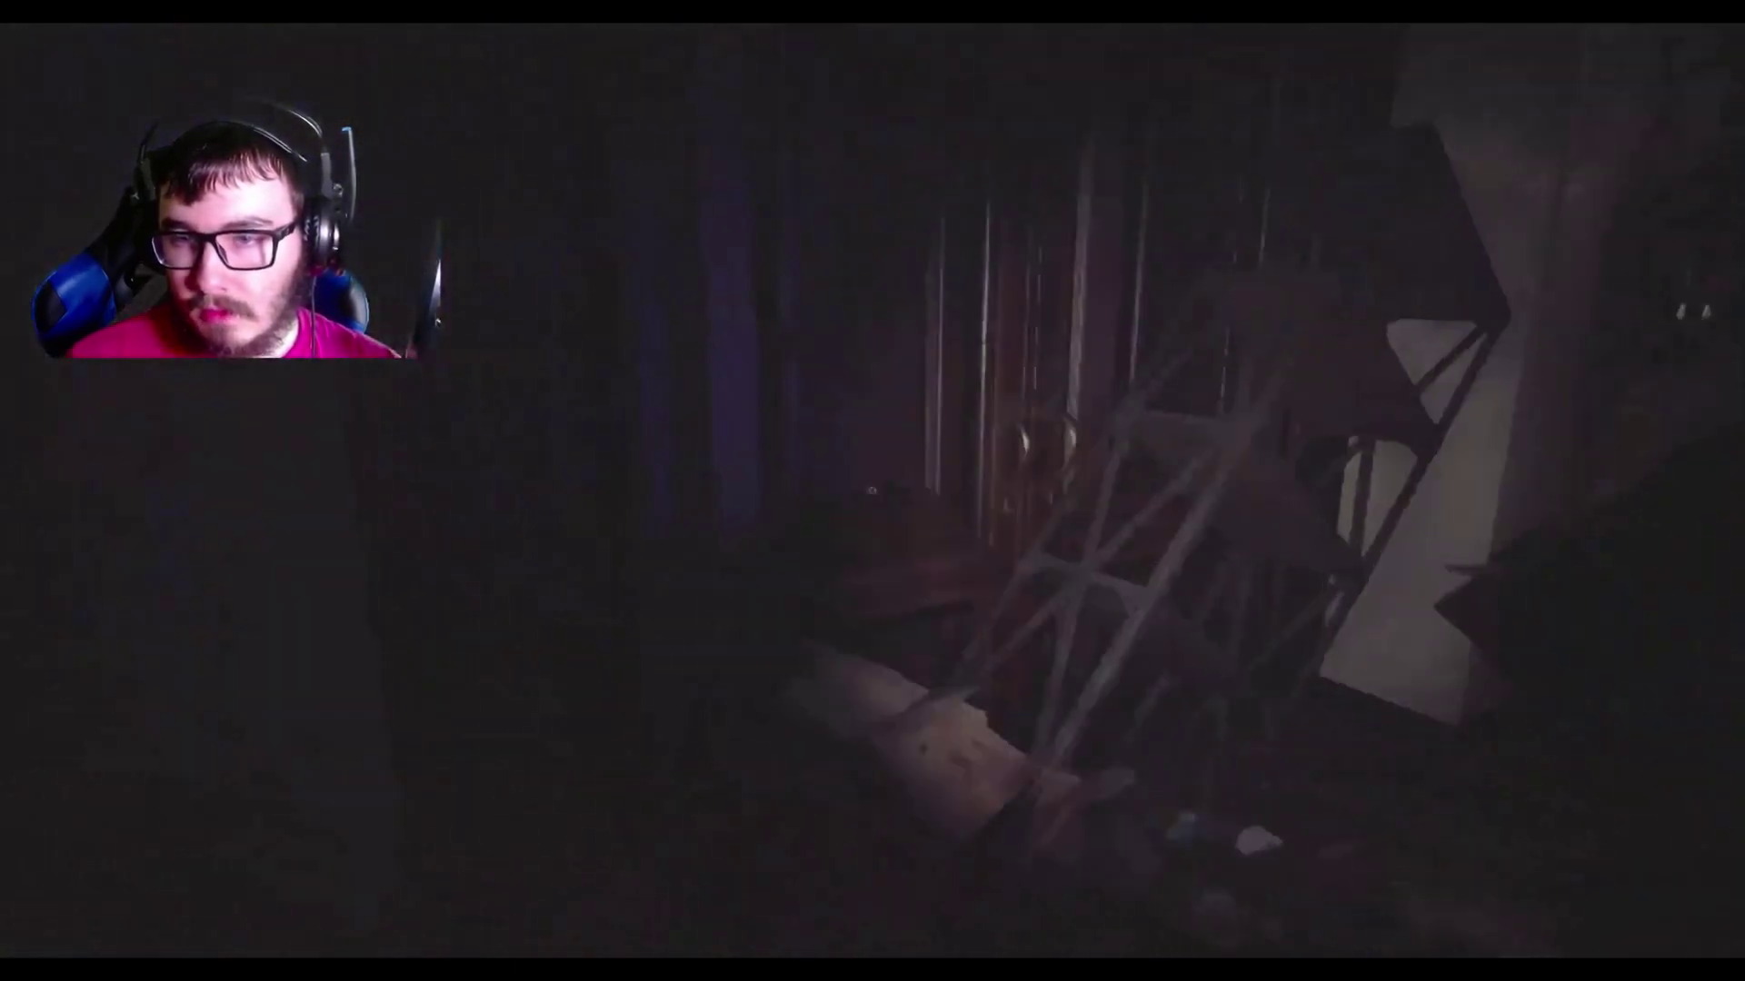
key("w")
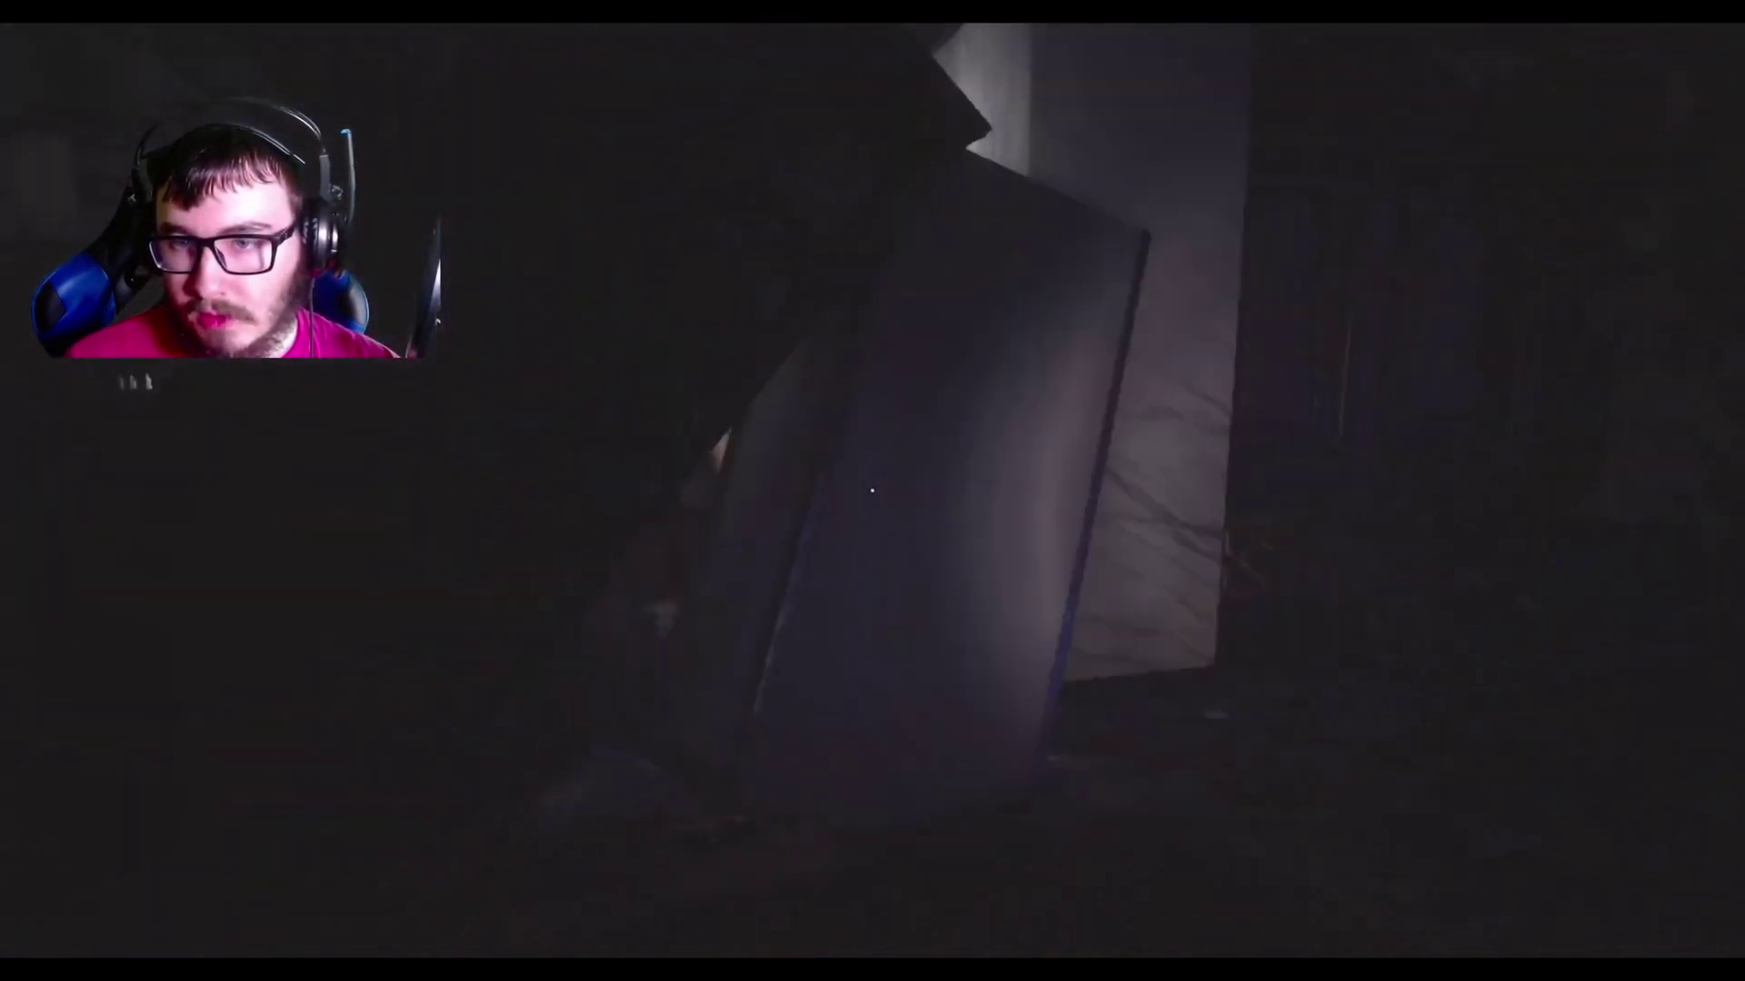
key("w")
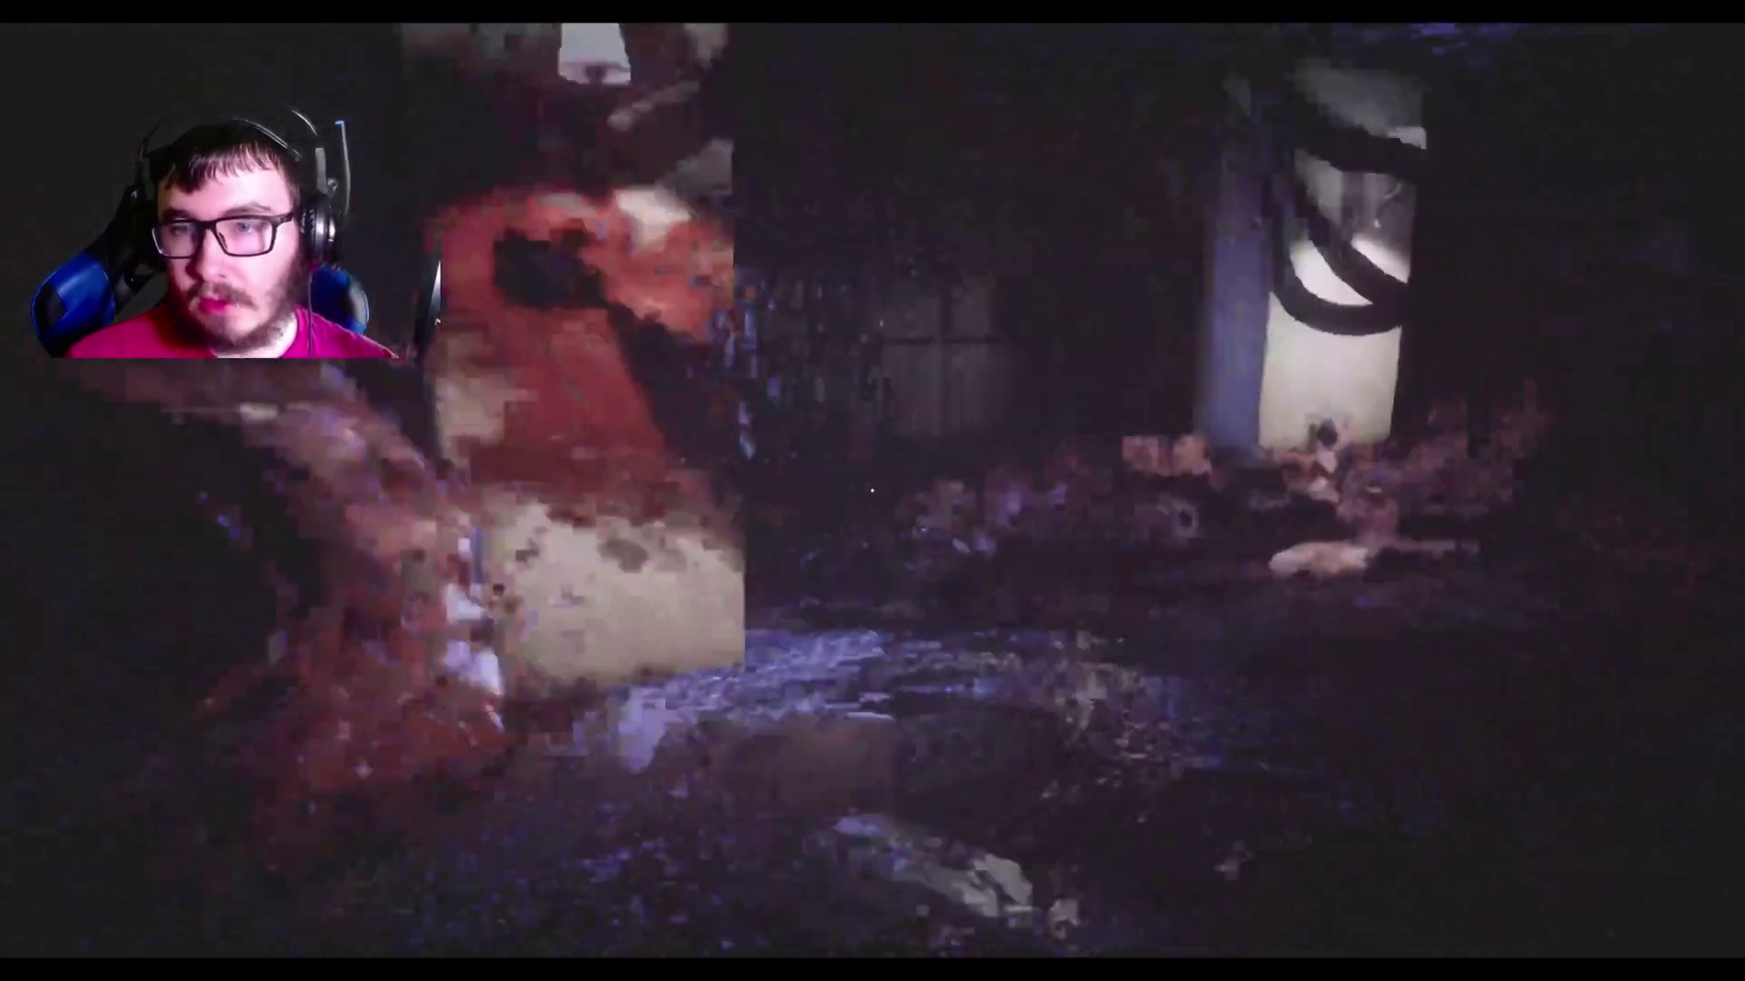
key("w")
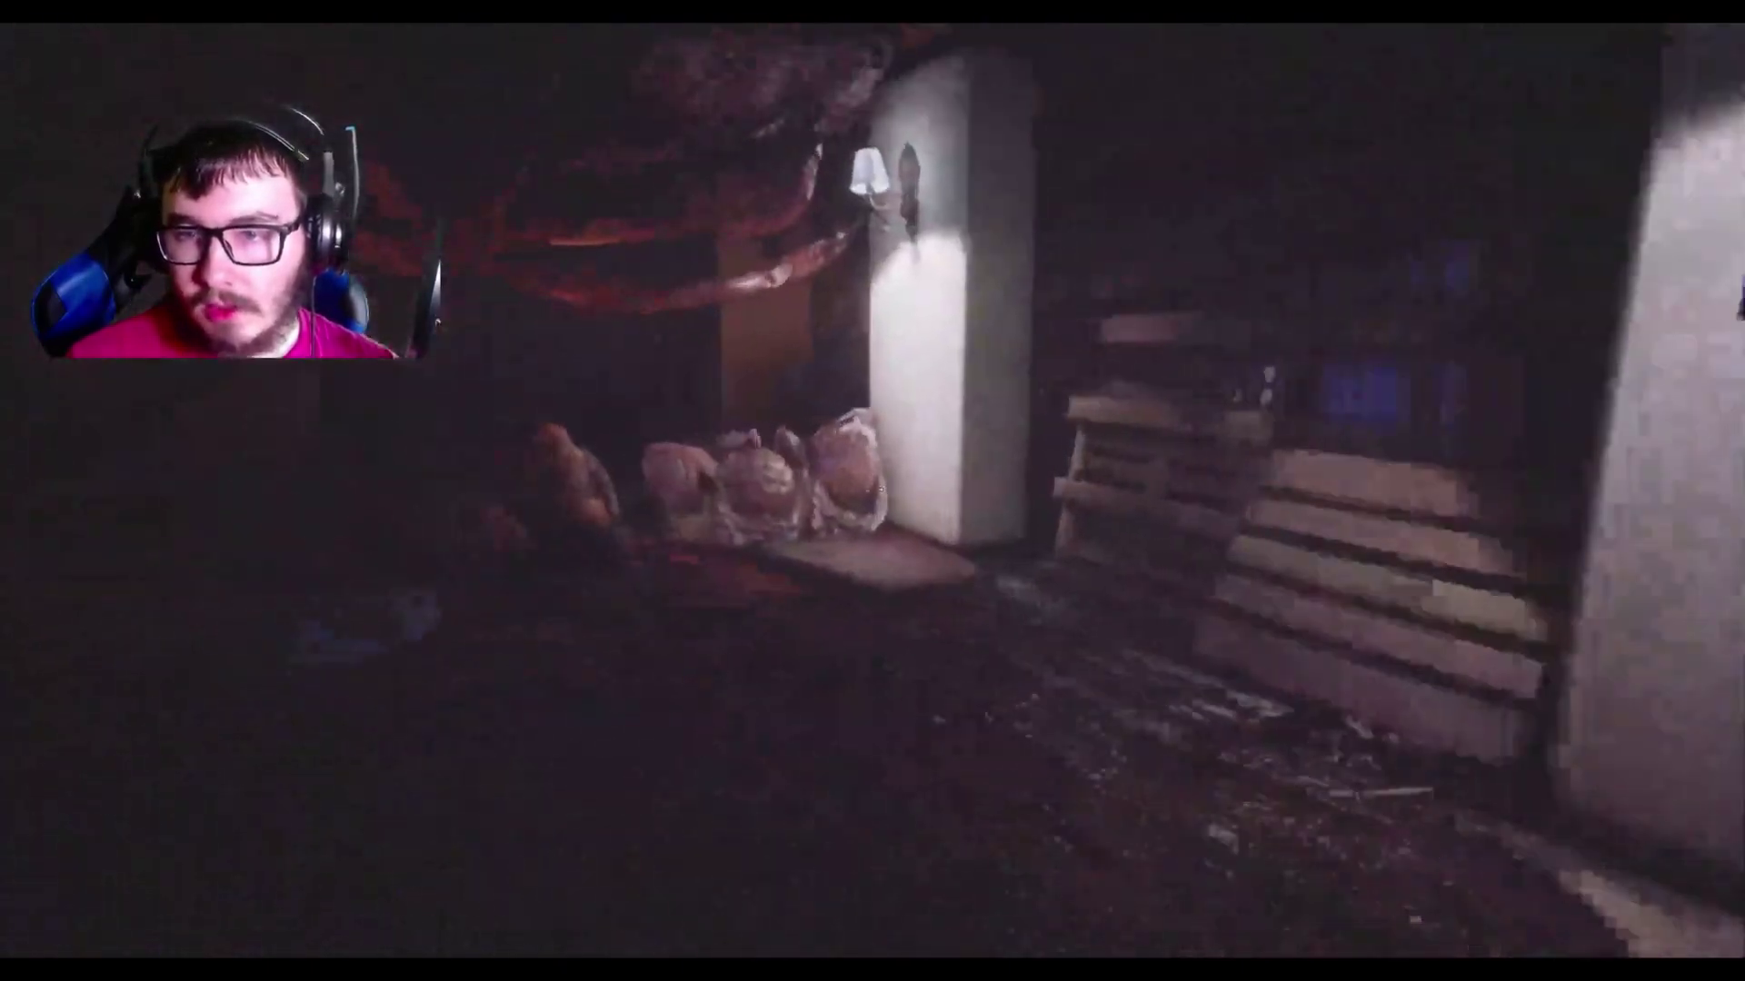
Walk back through the corridors past the lit pillar into the cobwebbed corridor.
key("w")
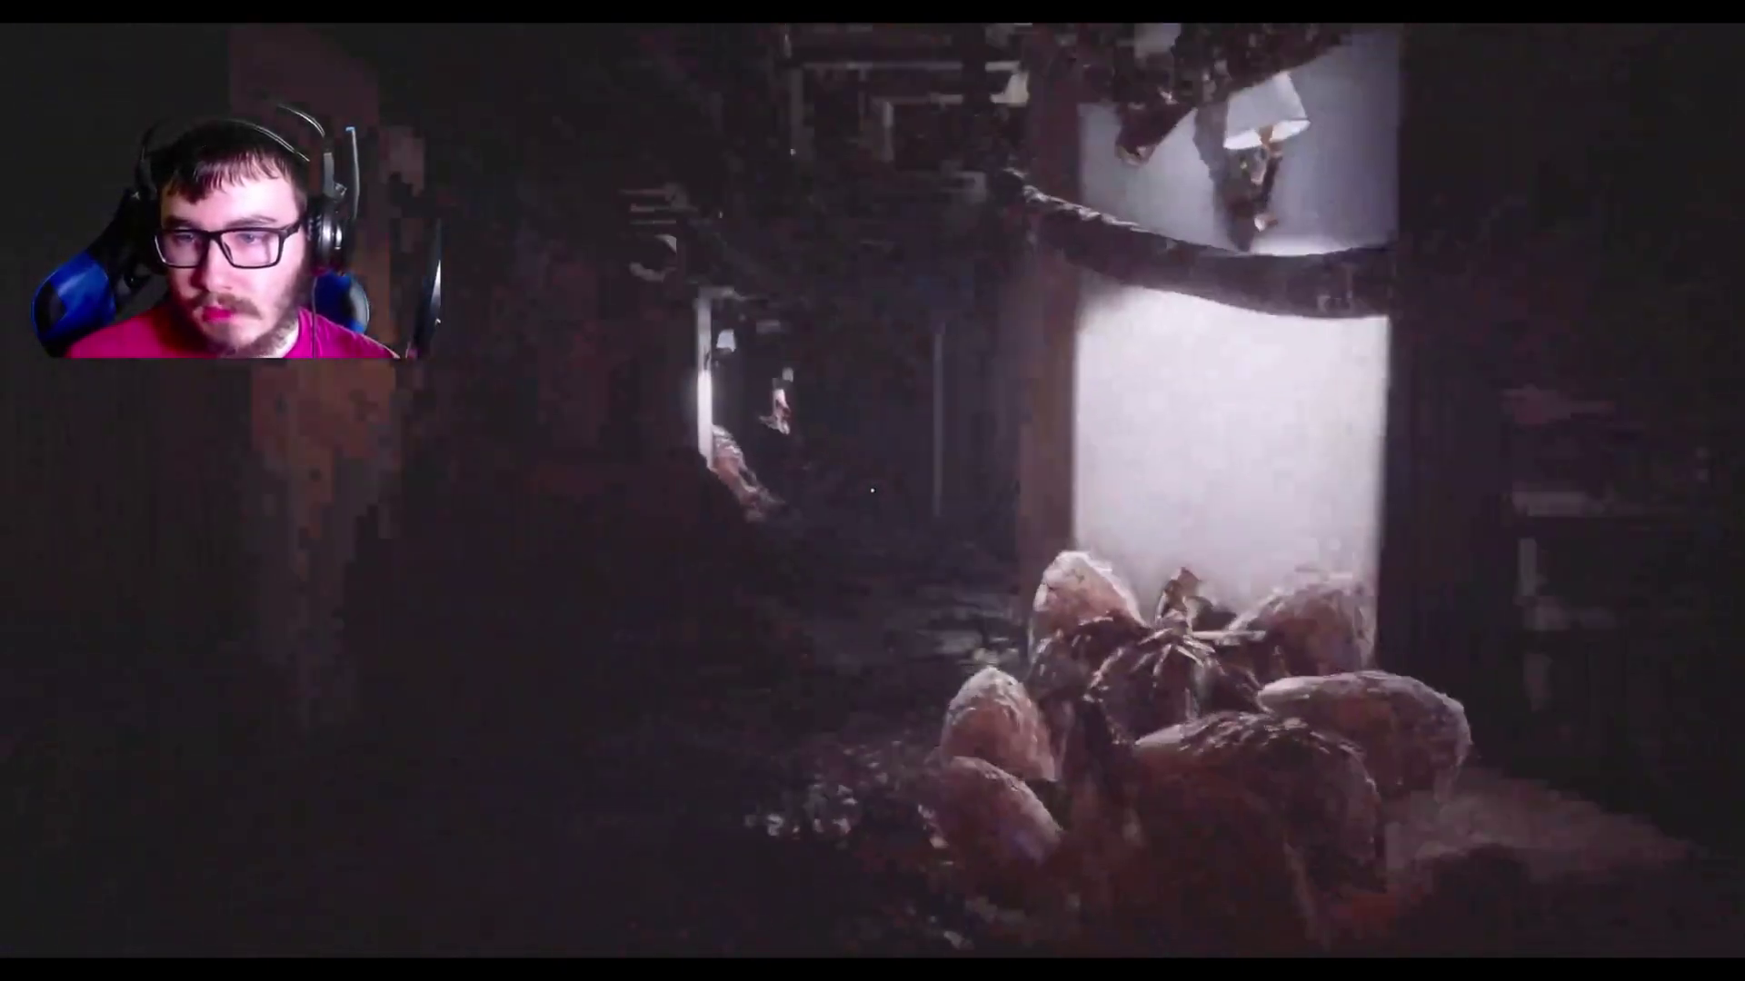
key("w")
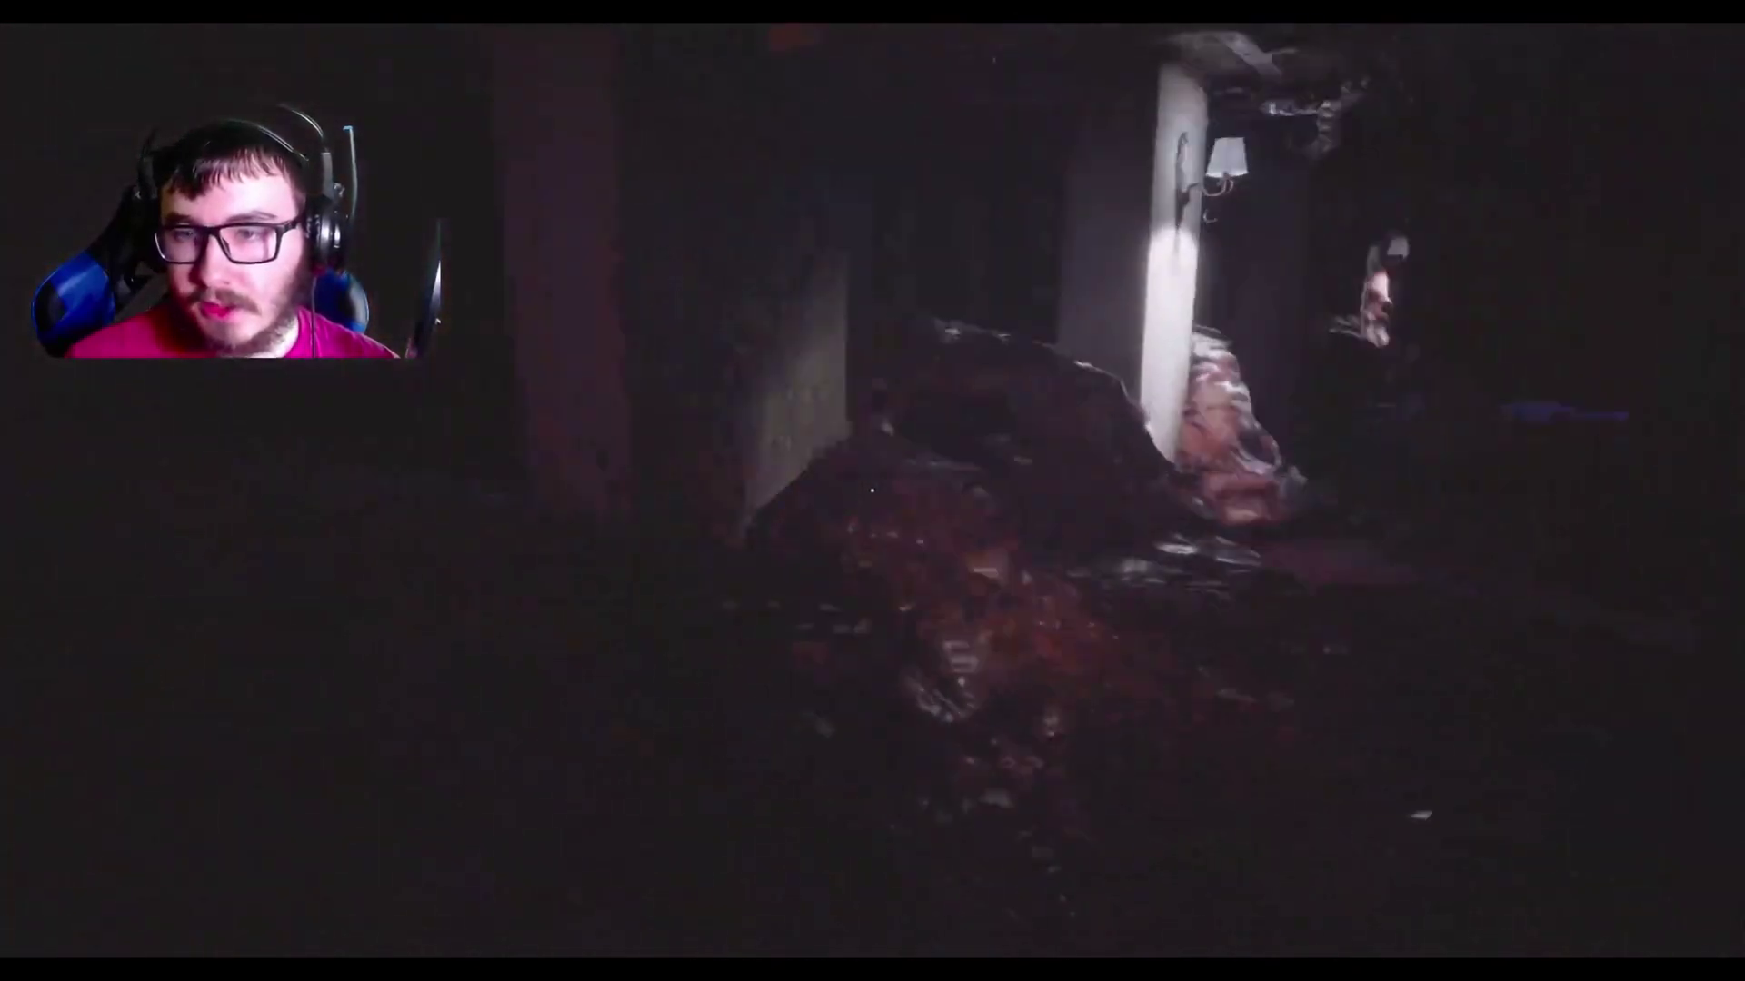
key("w")
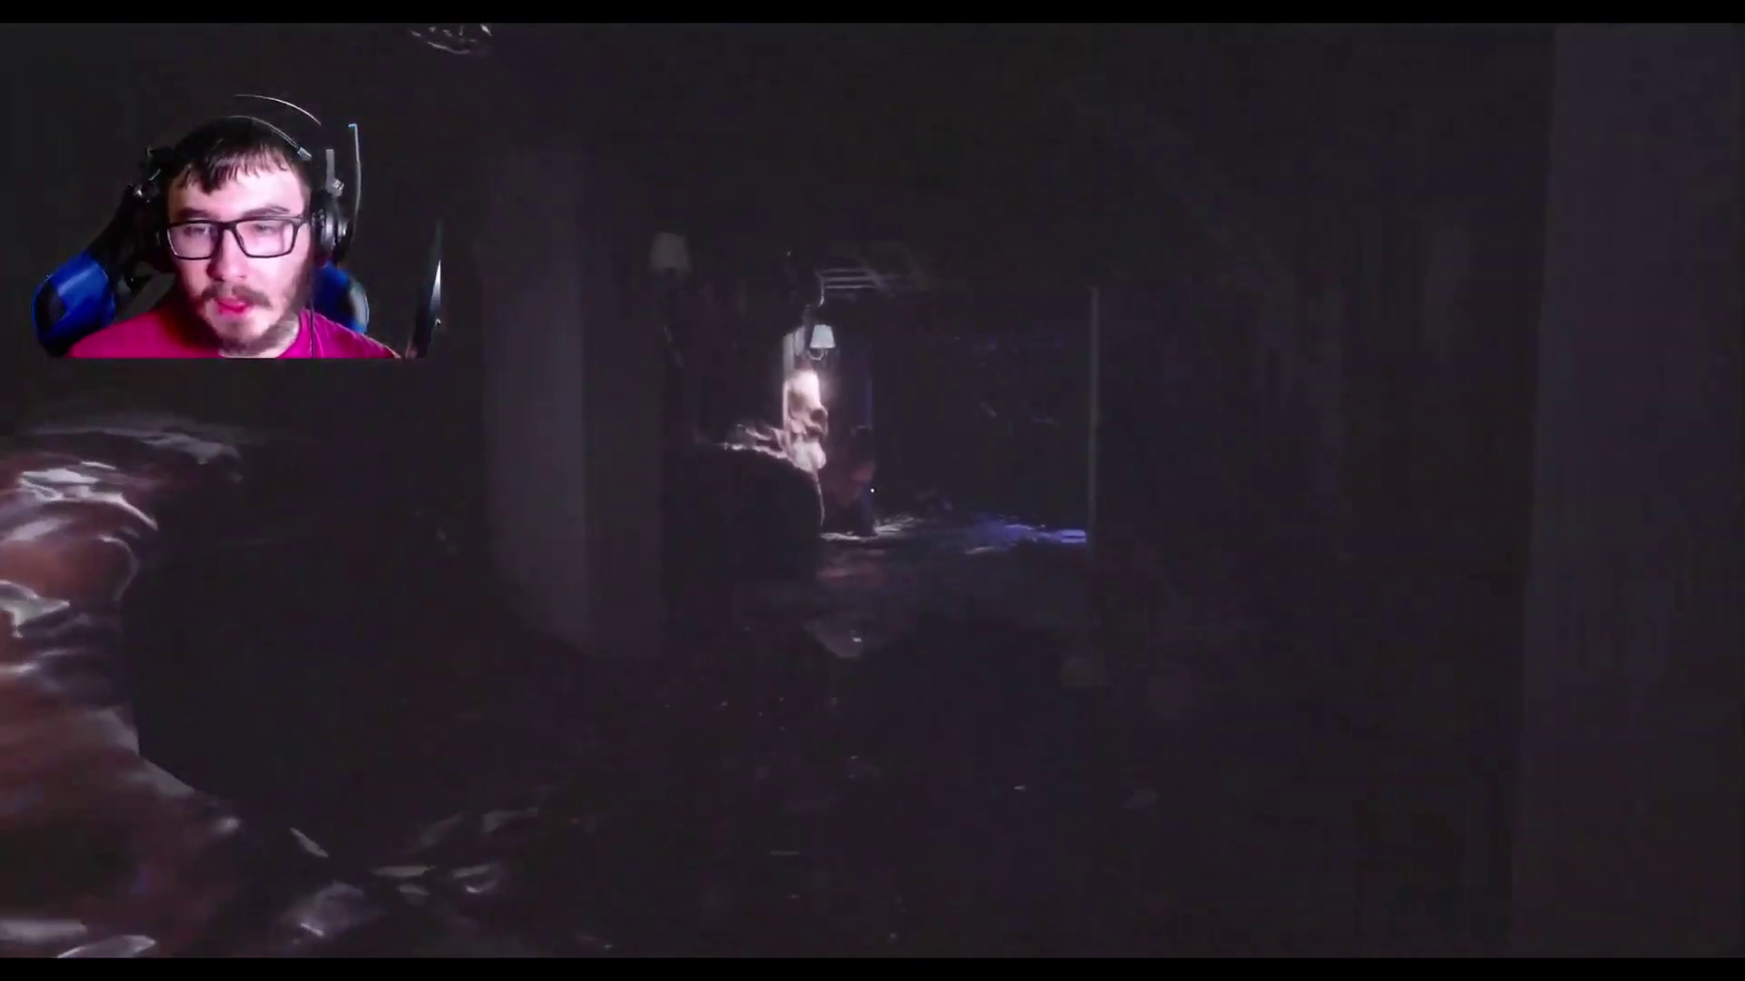
key("w")
key("w")
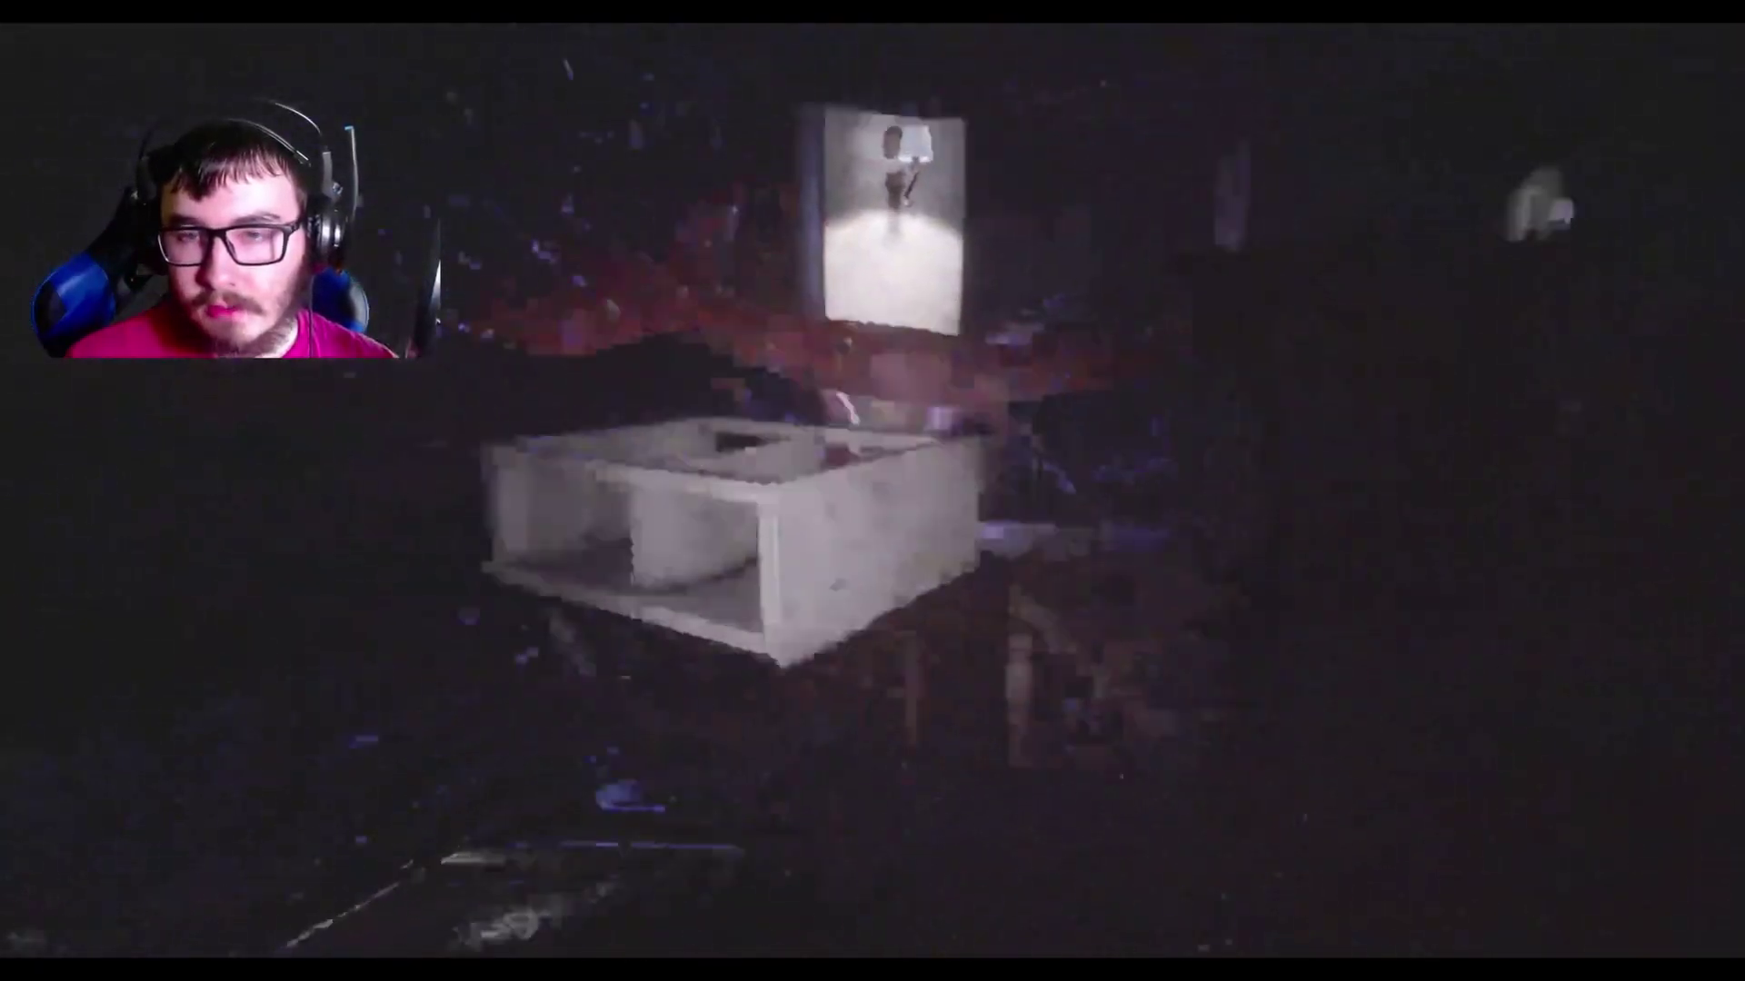
key("w")
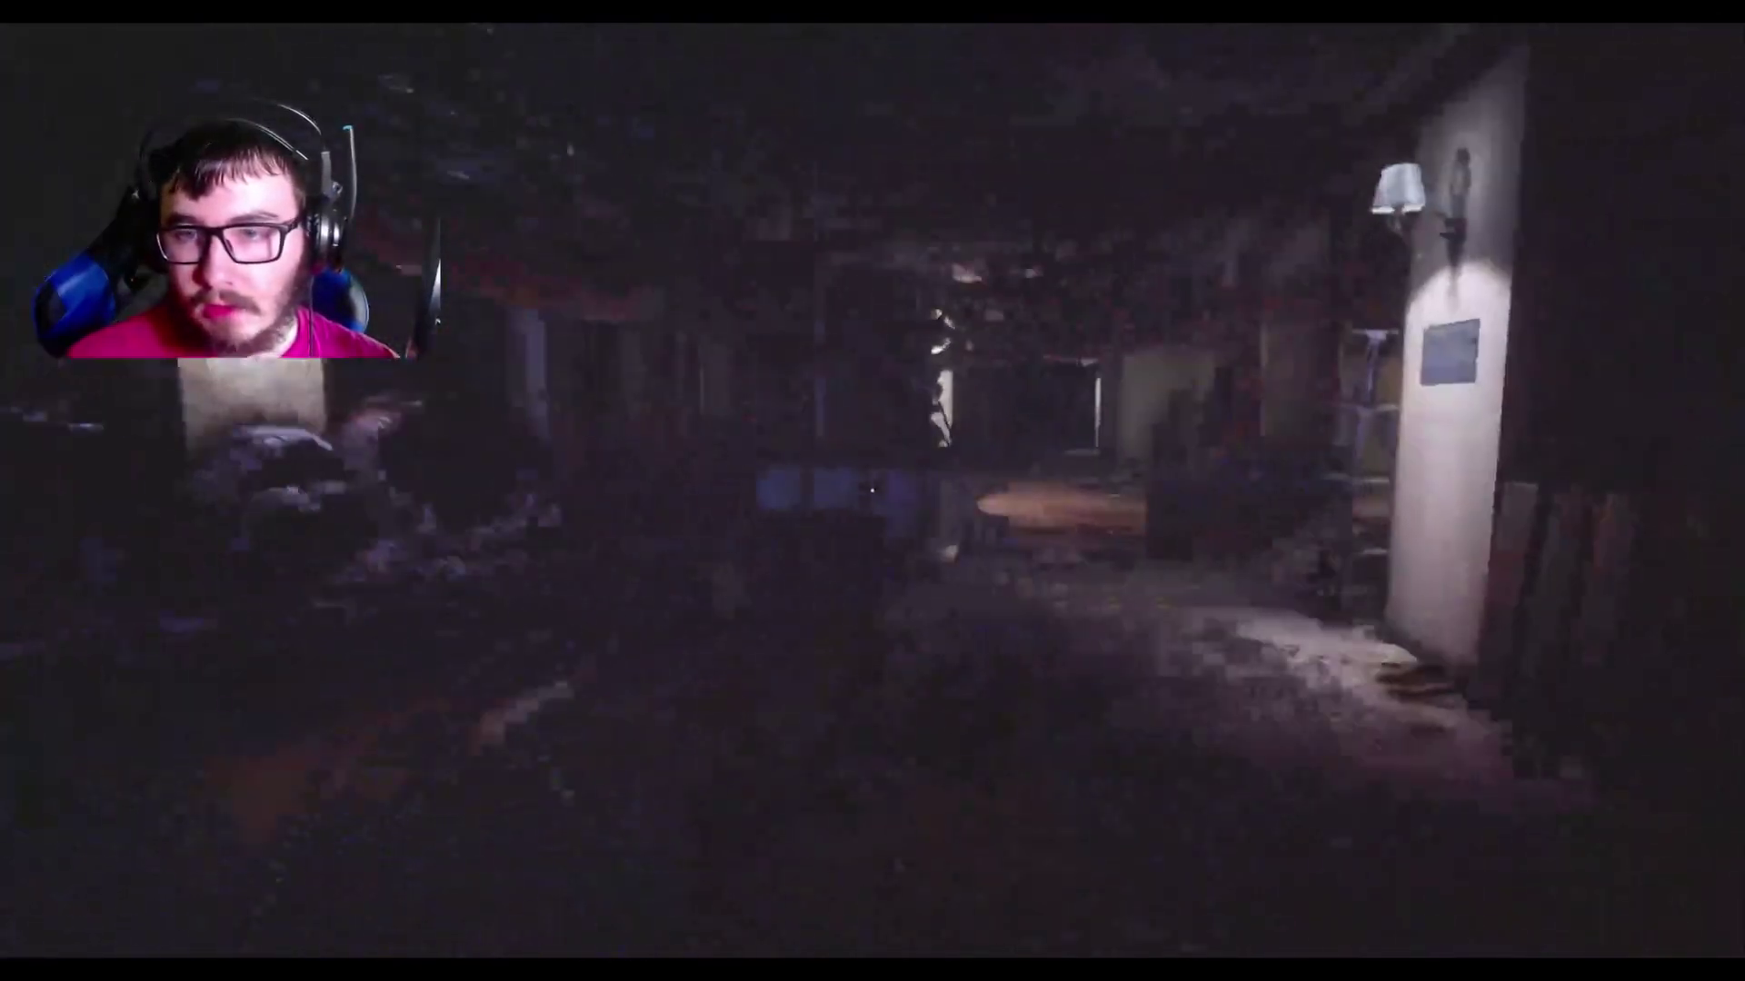
key("w")
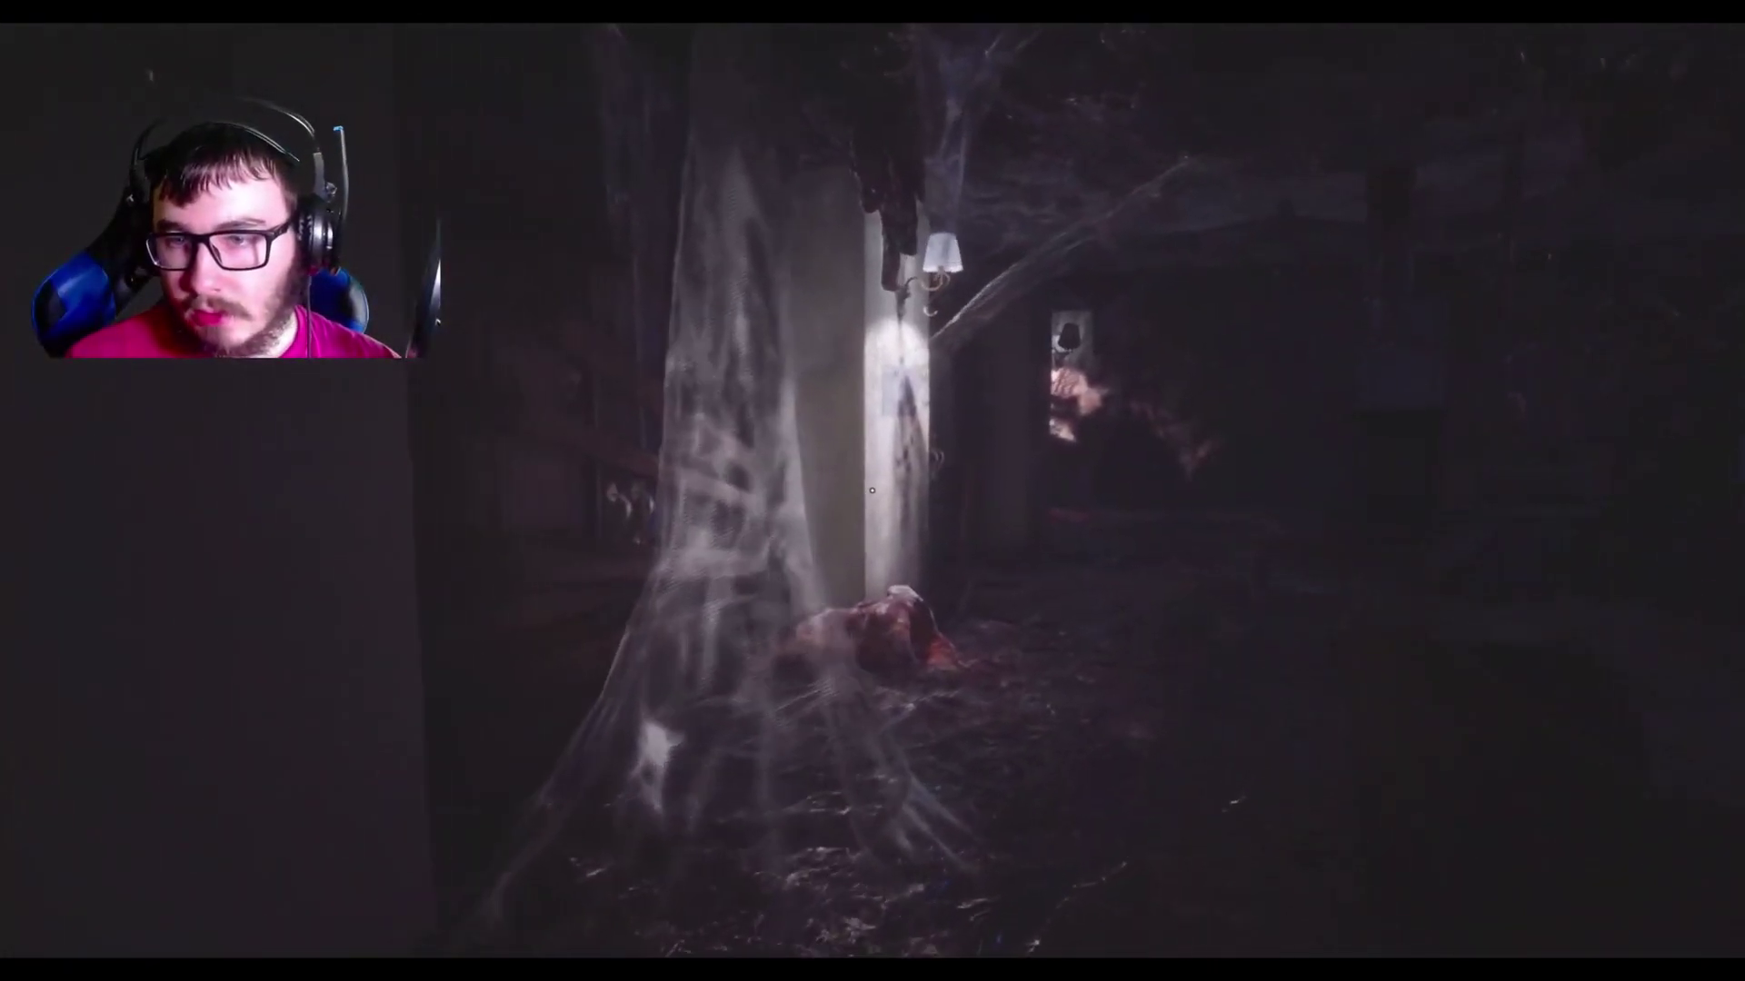
Check the wardrobe's lock, then walk down the panelled corridor to the debris pile.
key("w")
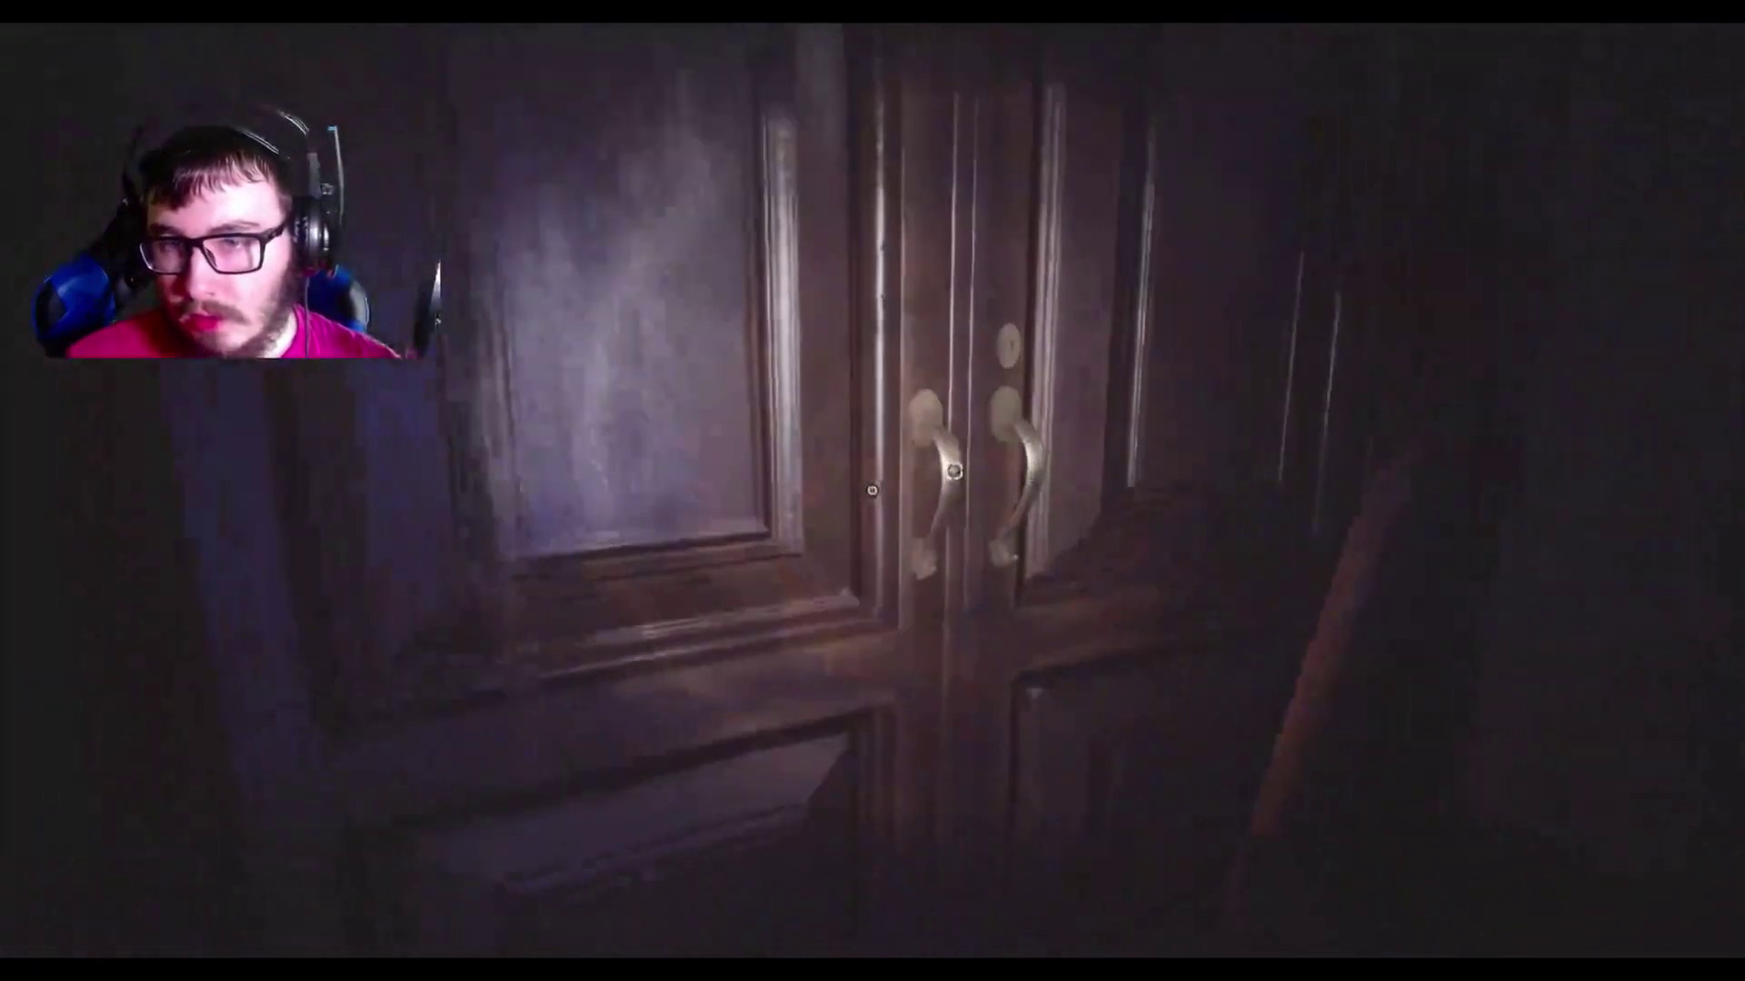
key("e")
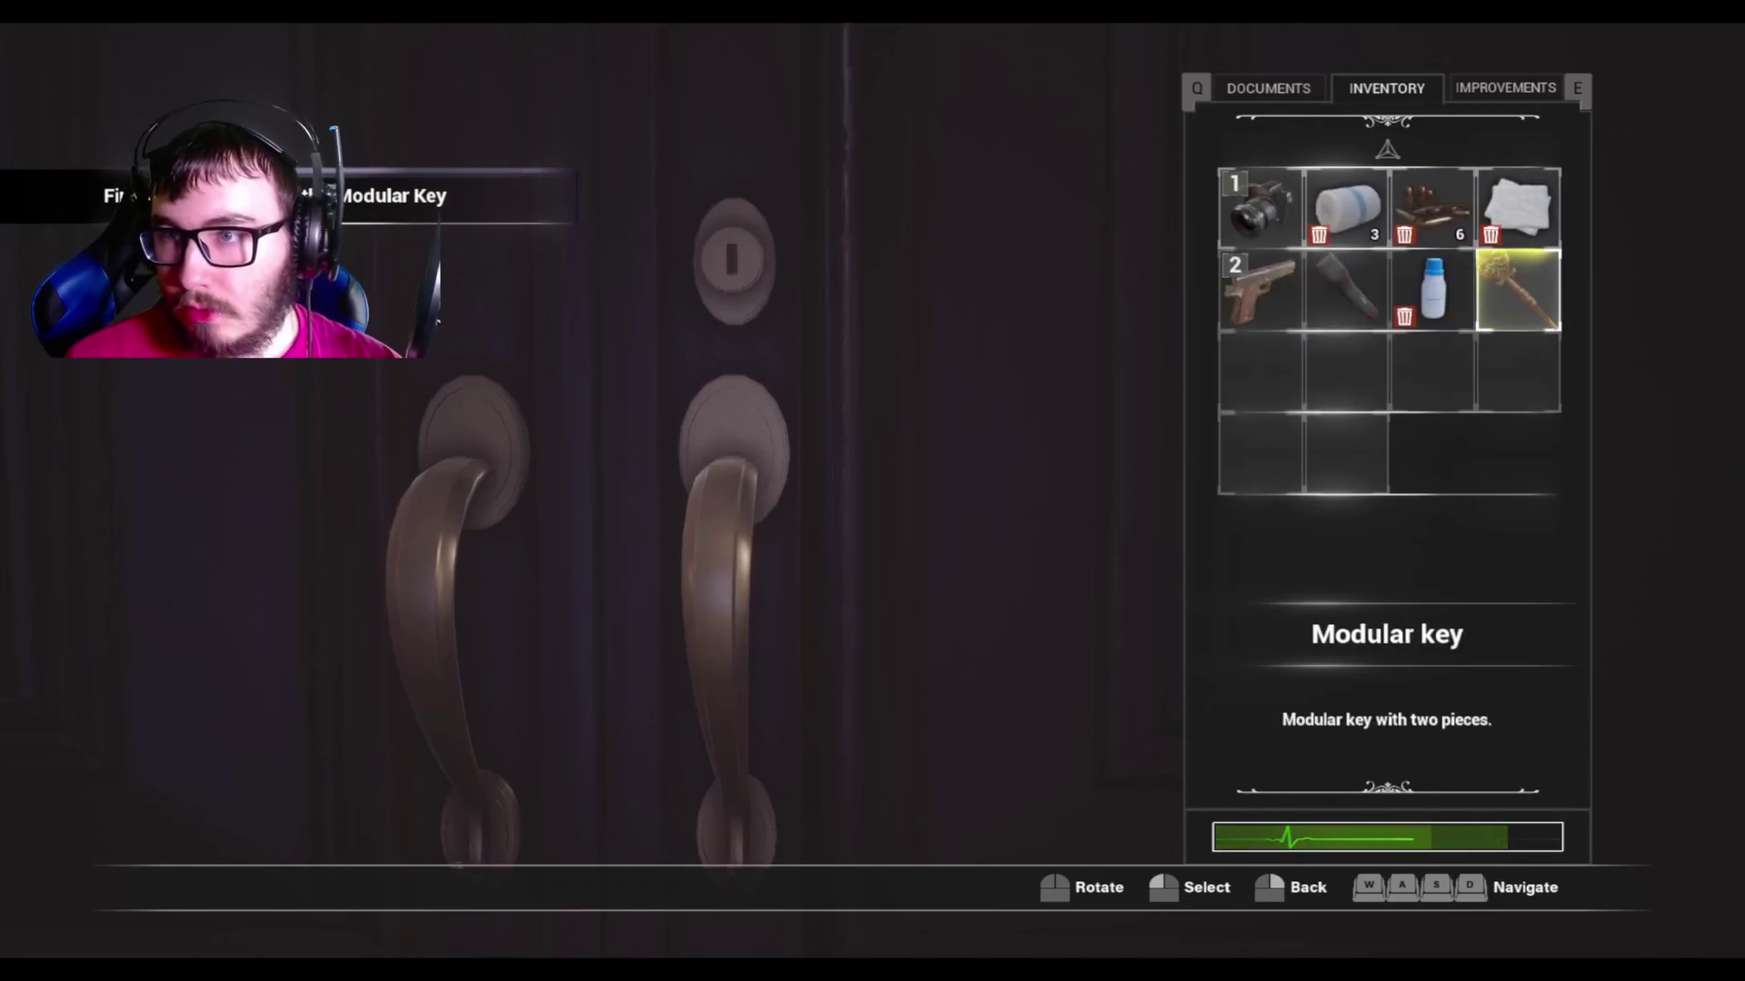
key("Escape")
key("w")
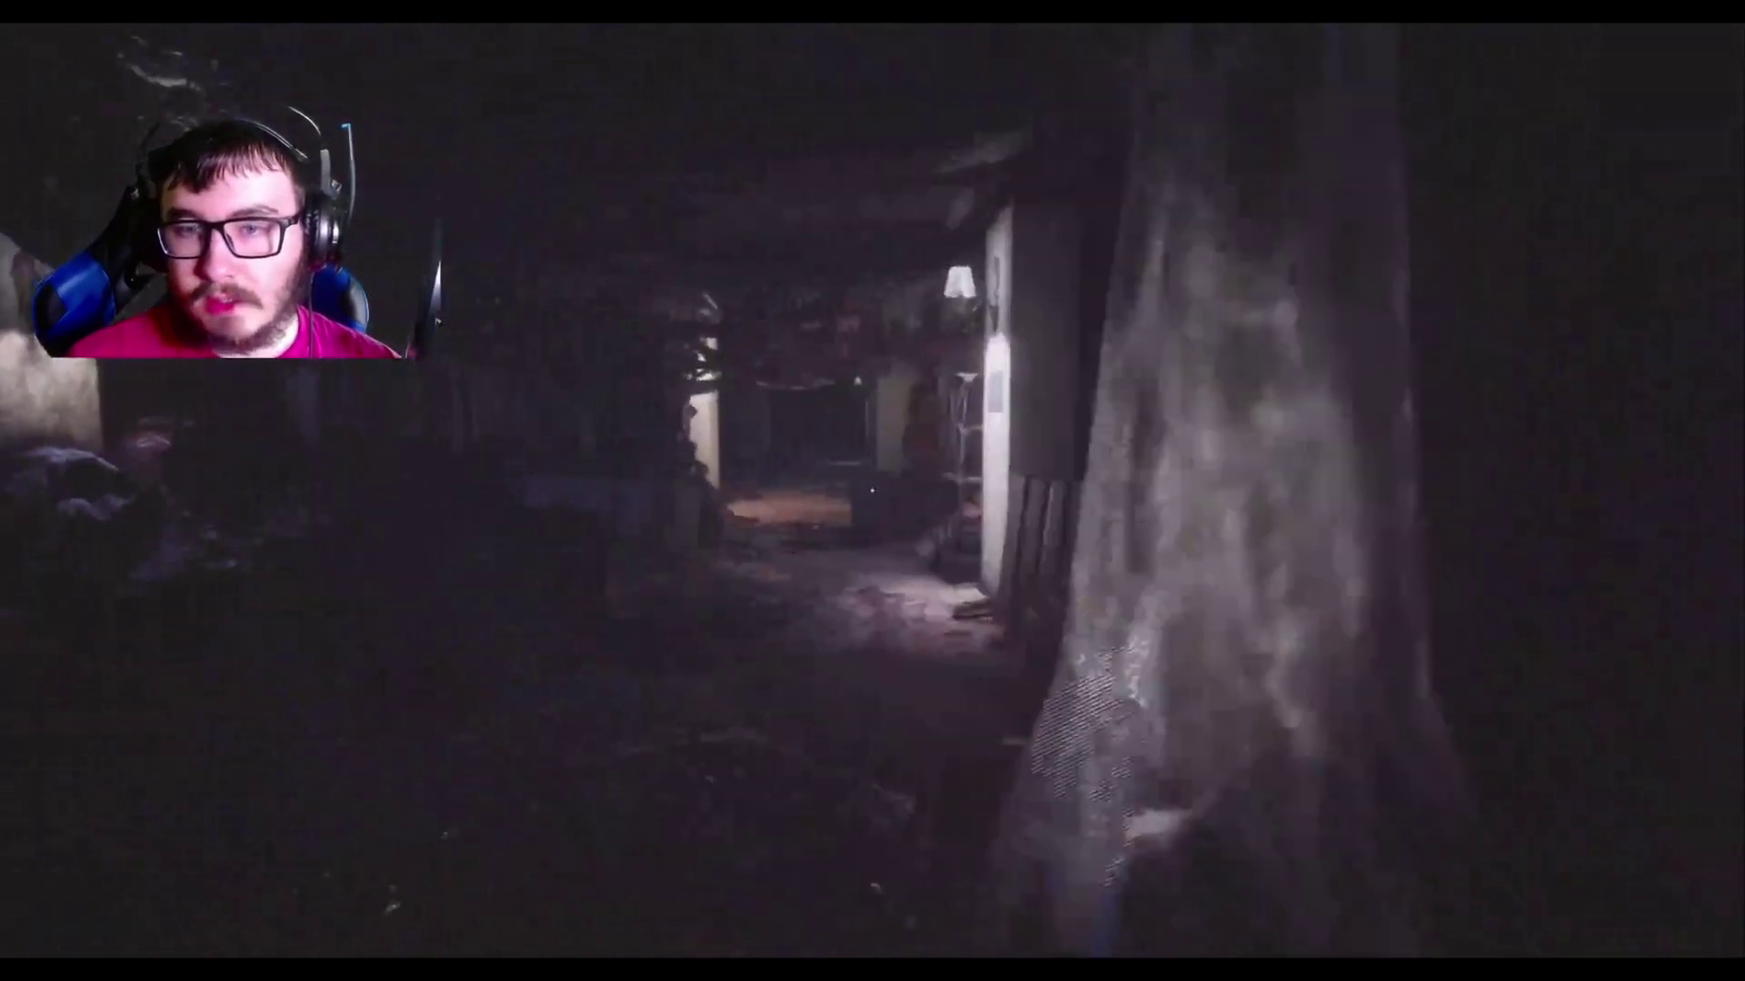
key("w")
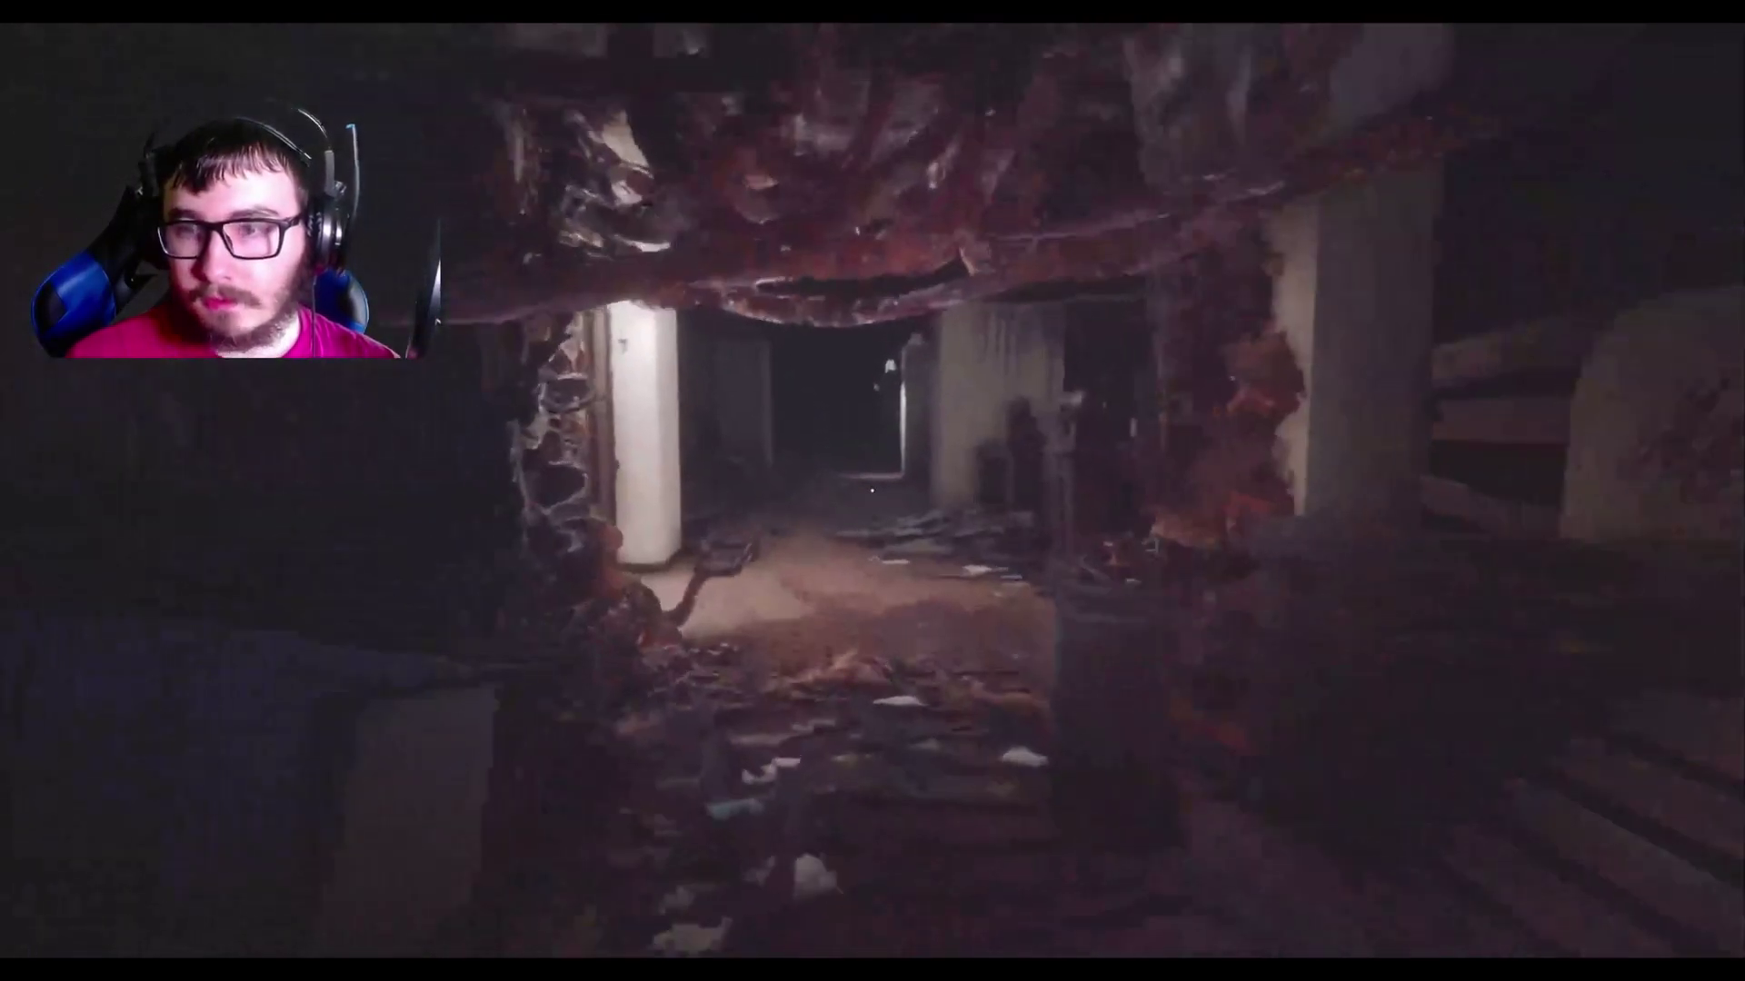
key("w")
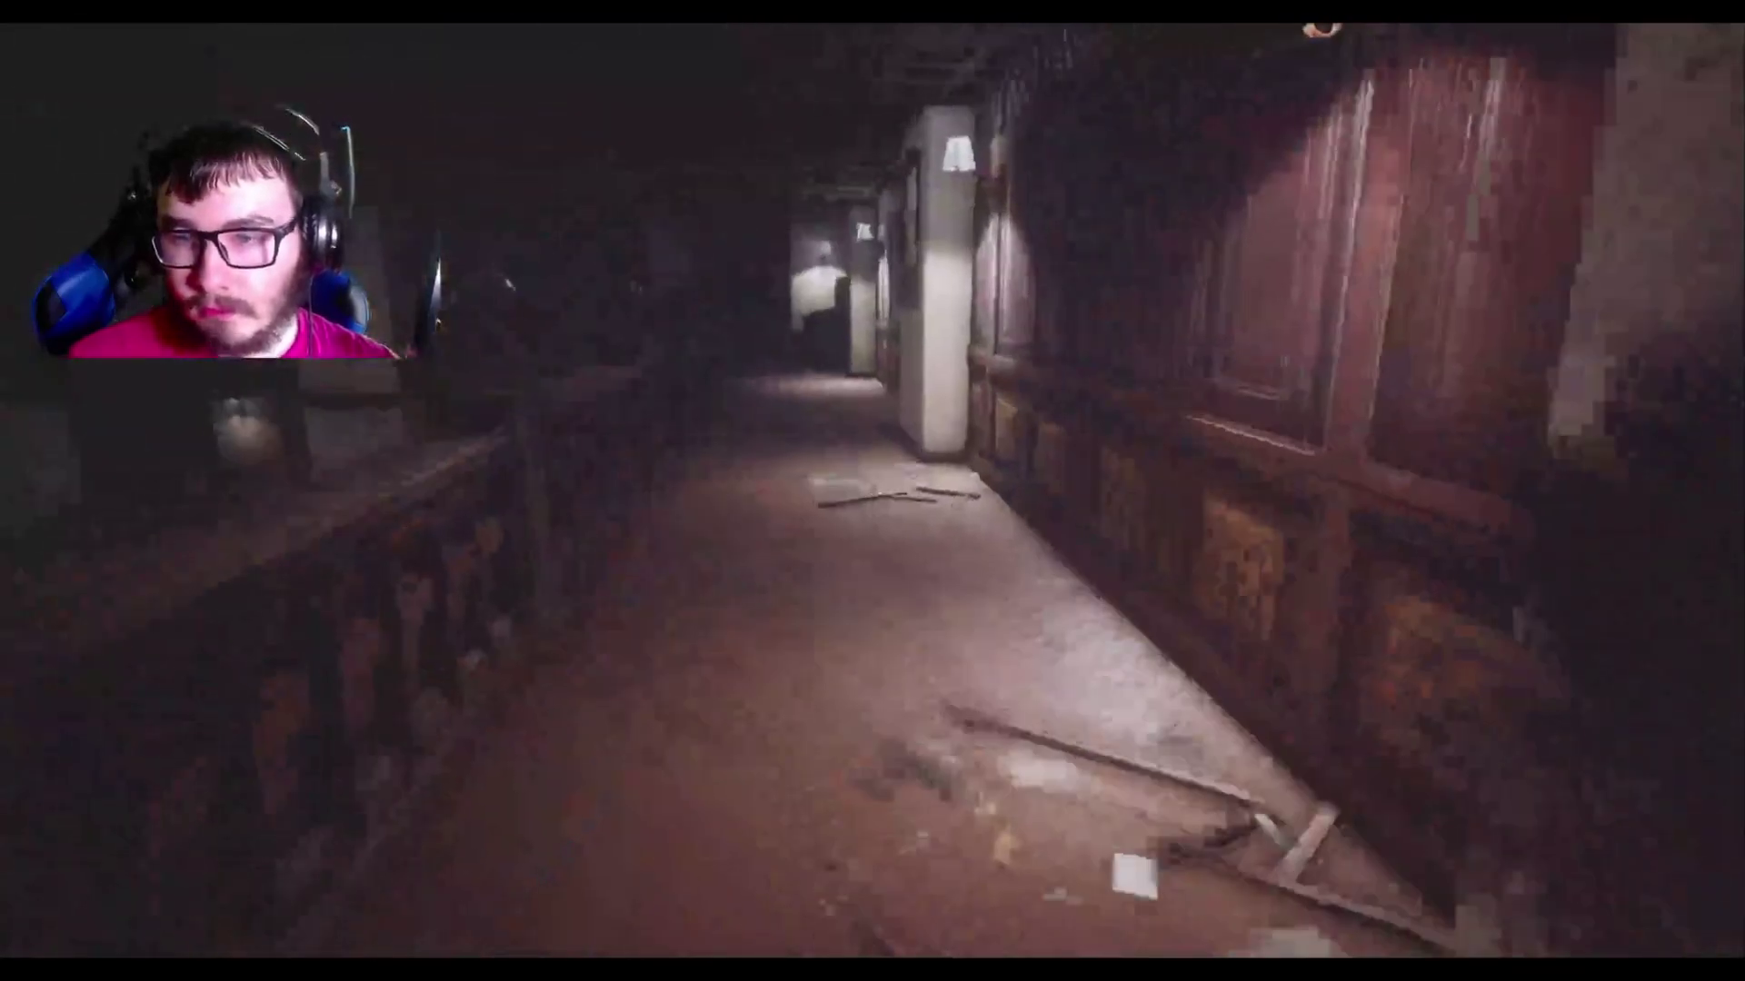
key("w")
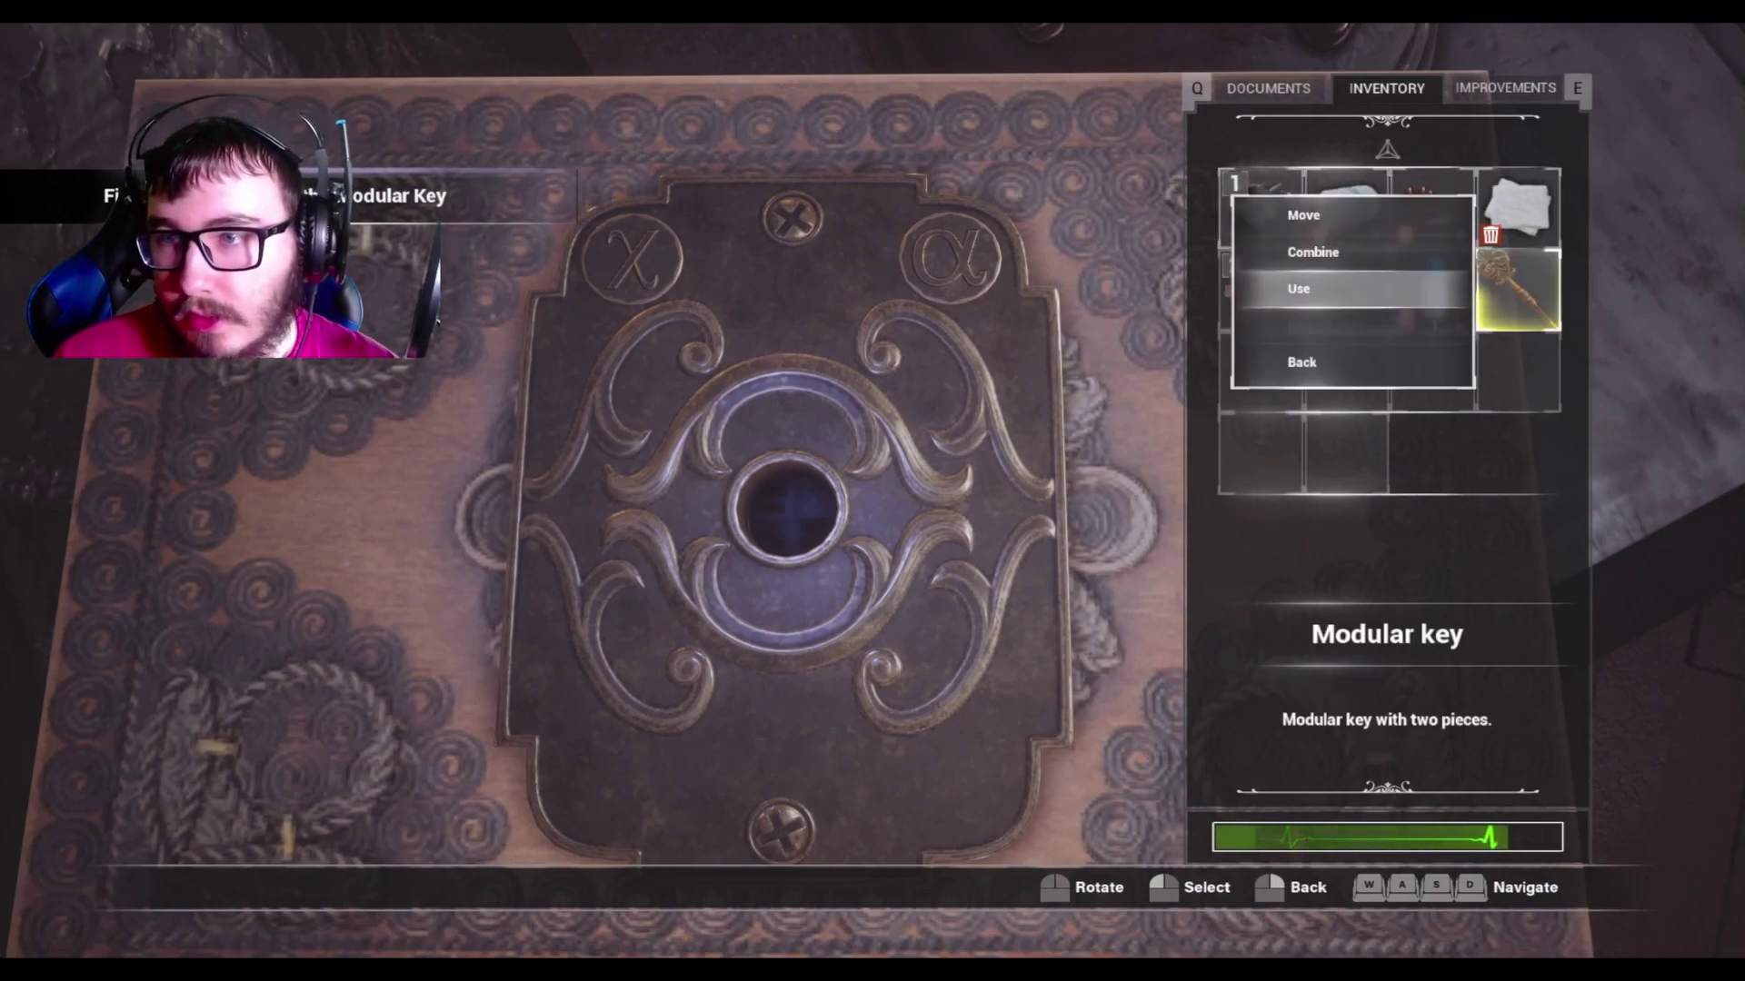
Use the Modular key on the ornate box and take the Meeting room 2 Metal key.
key("Return")
key("e")
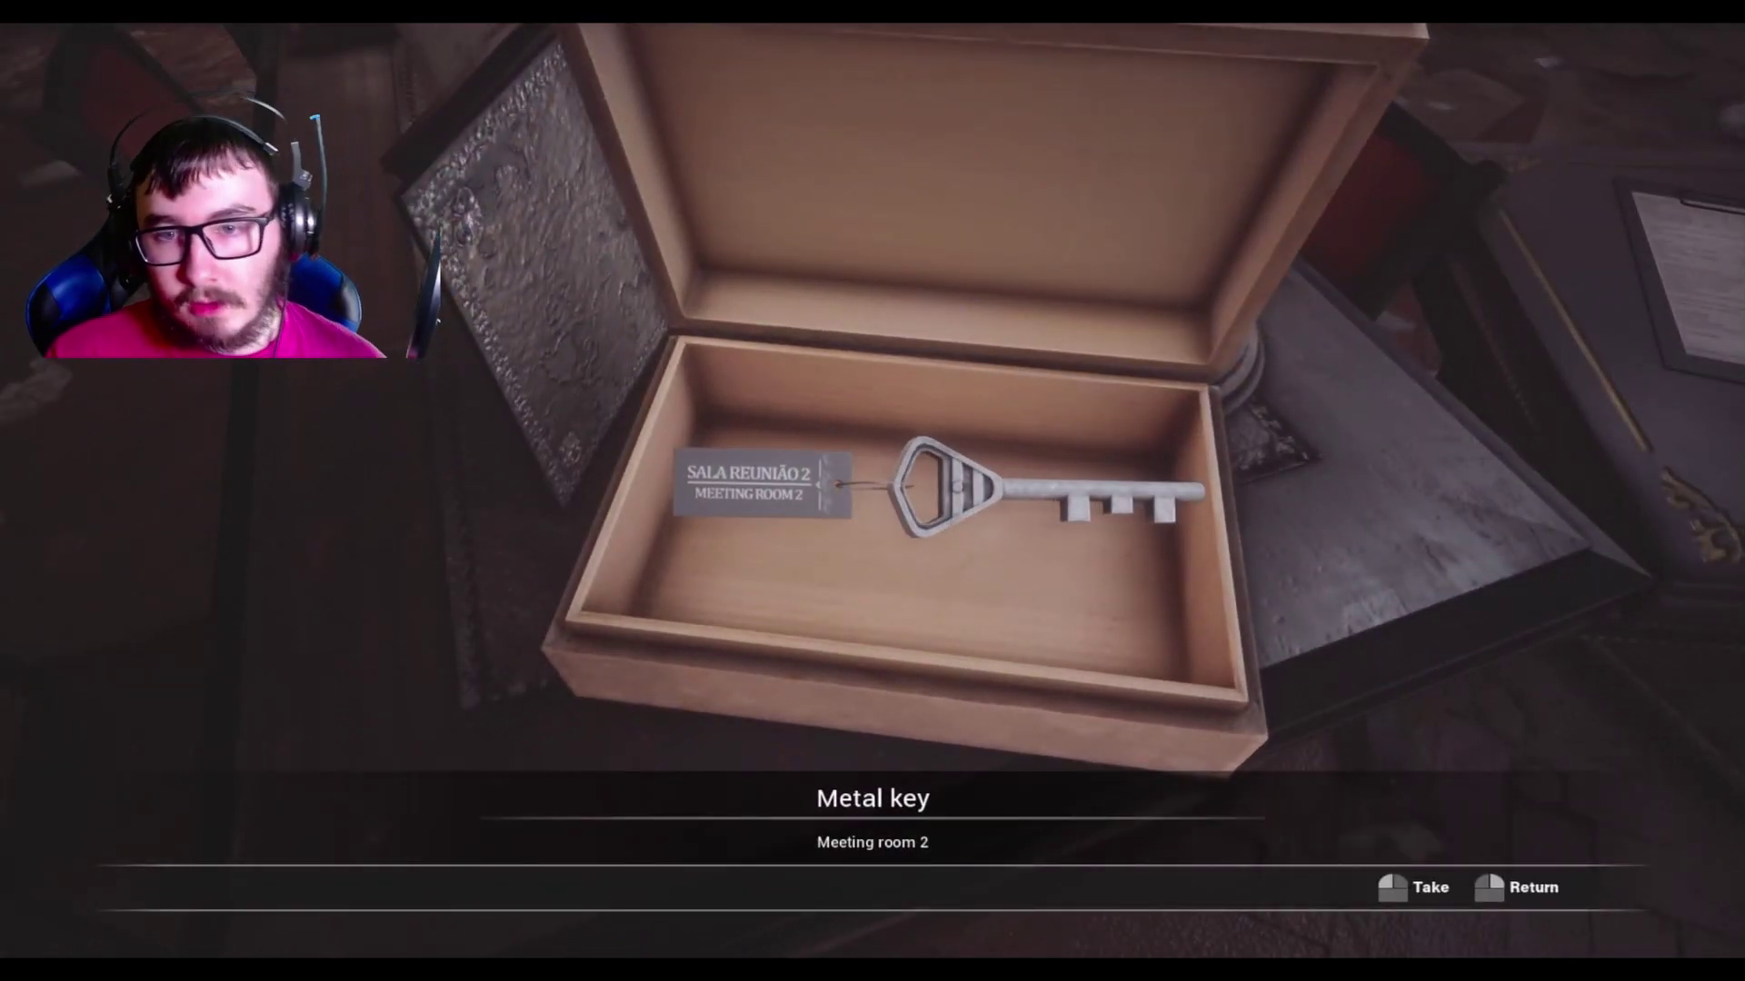
left_click(872, 491)
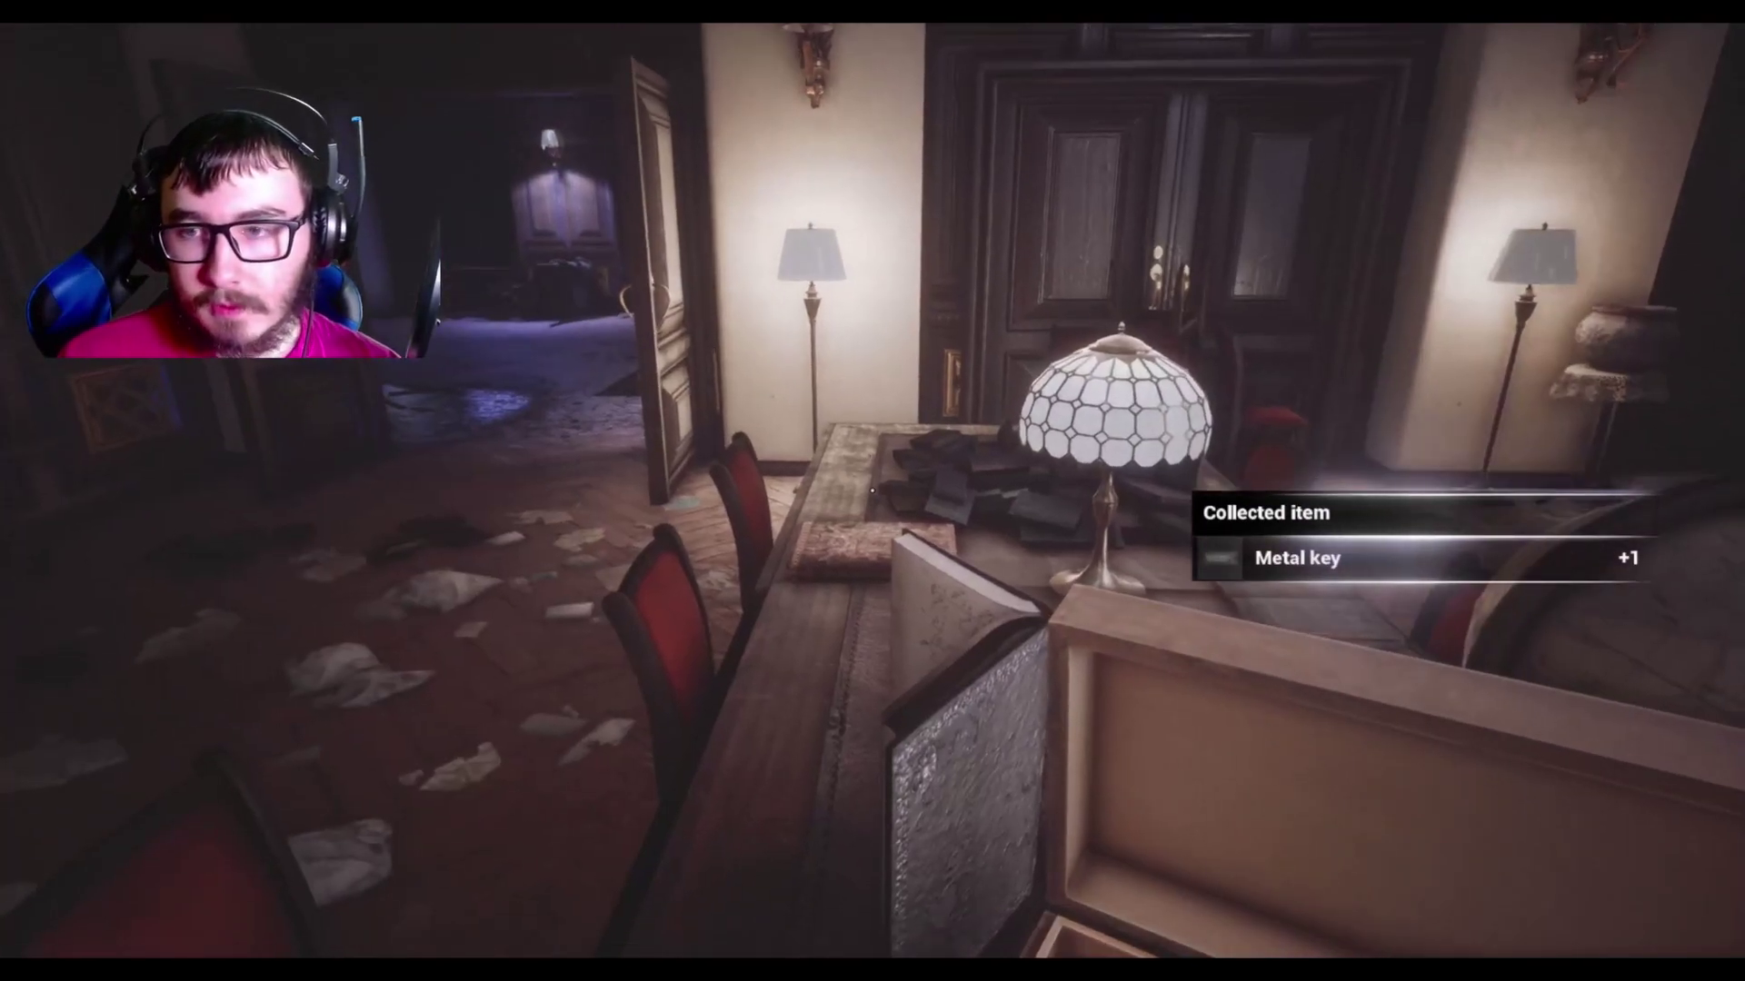
Check the newly collected Metal key in the inventory.
key("Tab")
key("s")
key("a")
key("s")
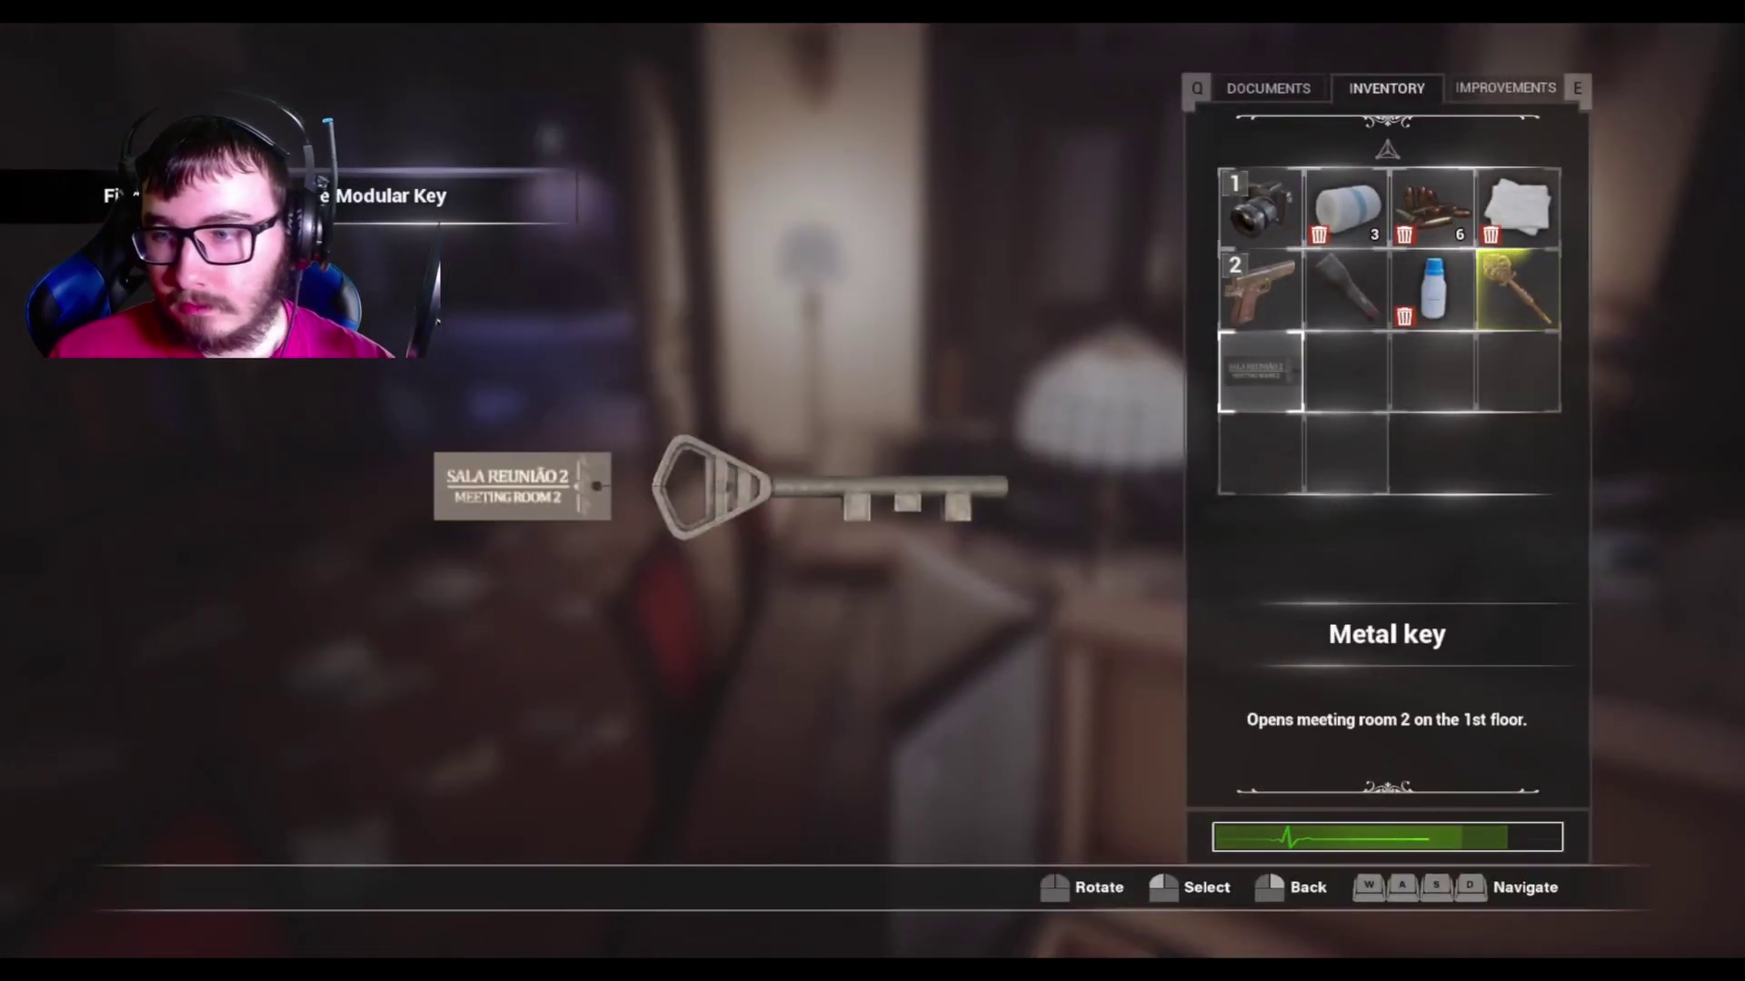
key("Tab")
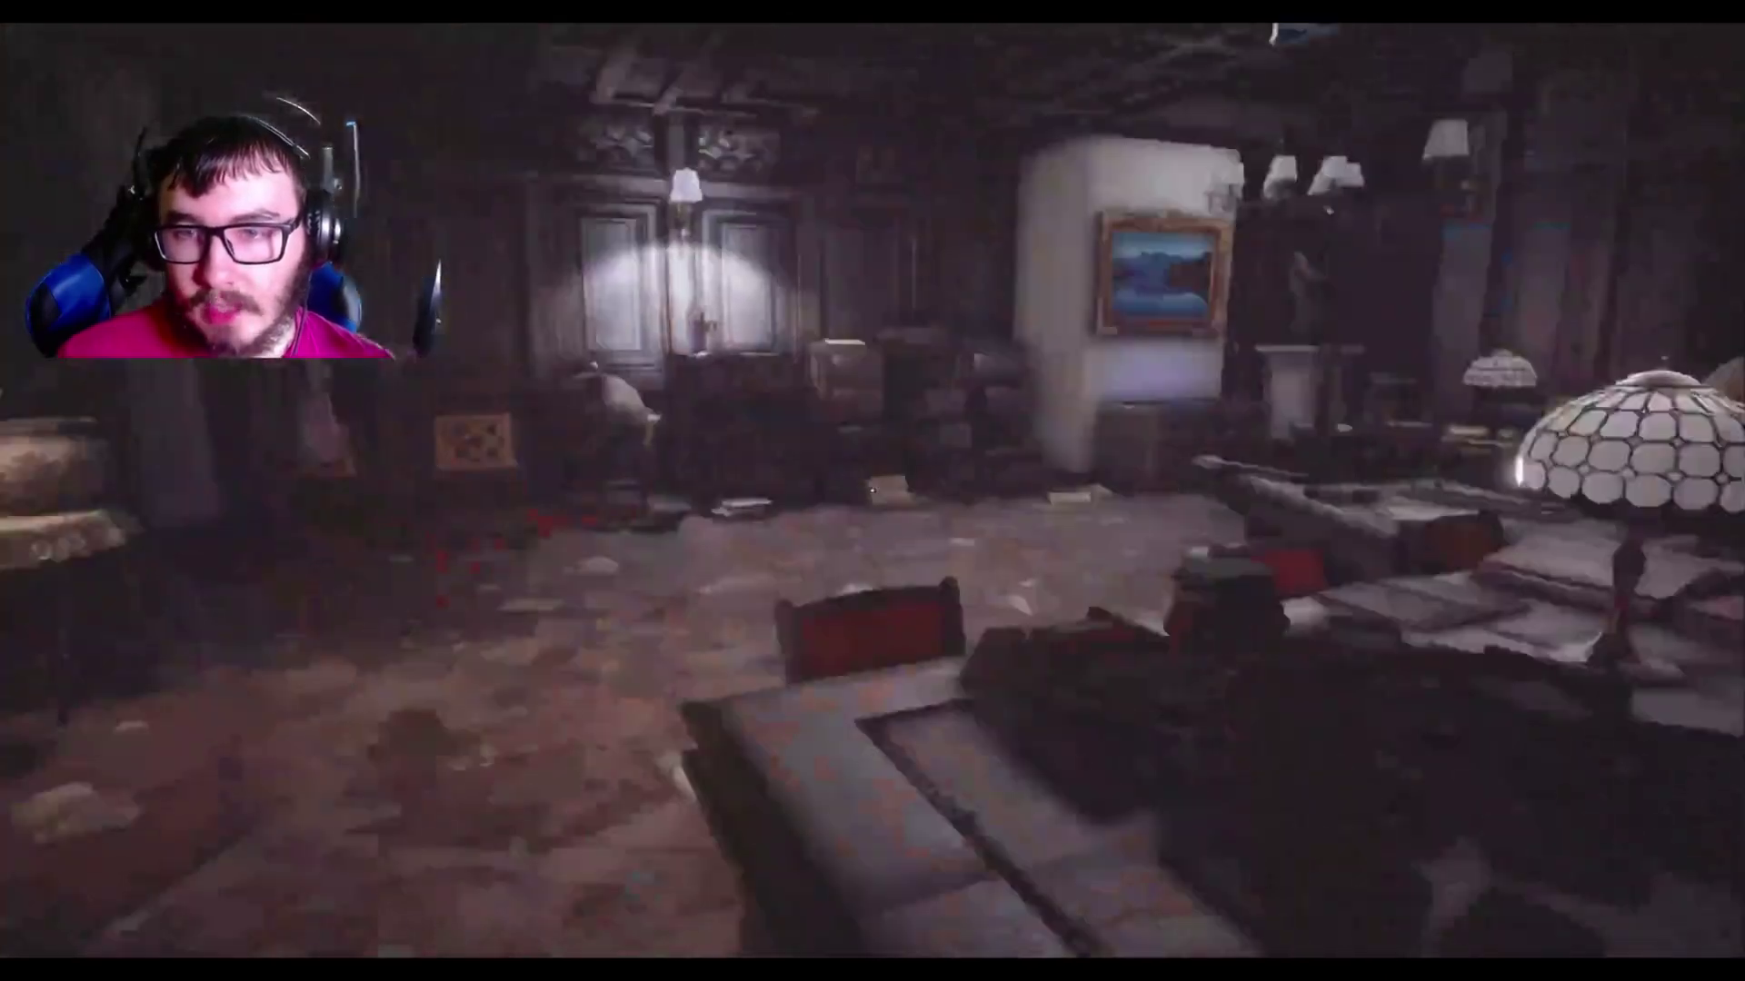
Open the storage chest's item list and view options for the stored Metal key.
key("w")
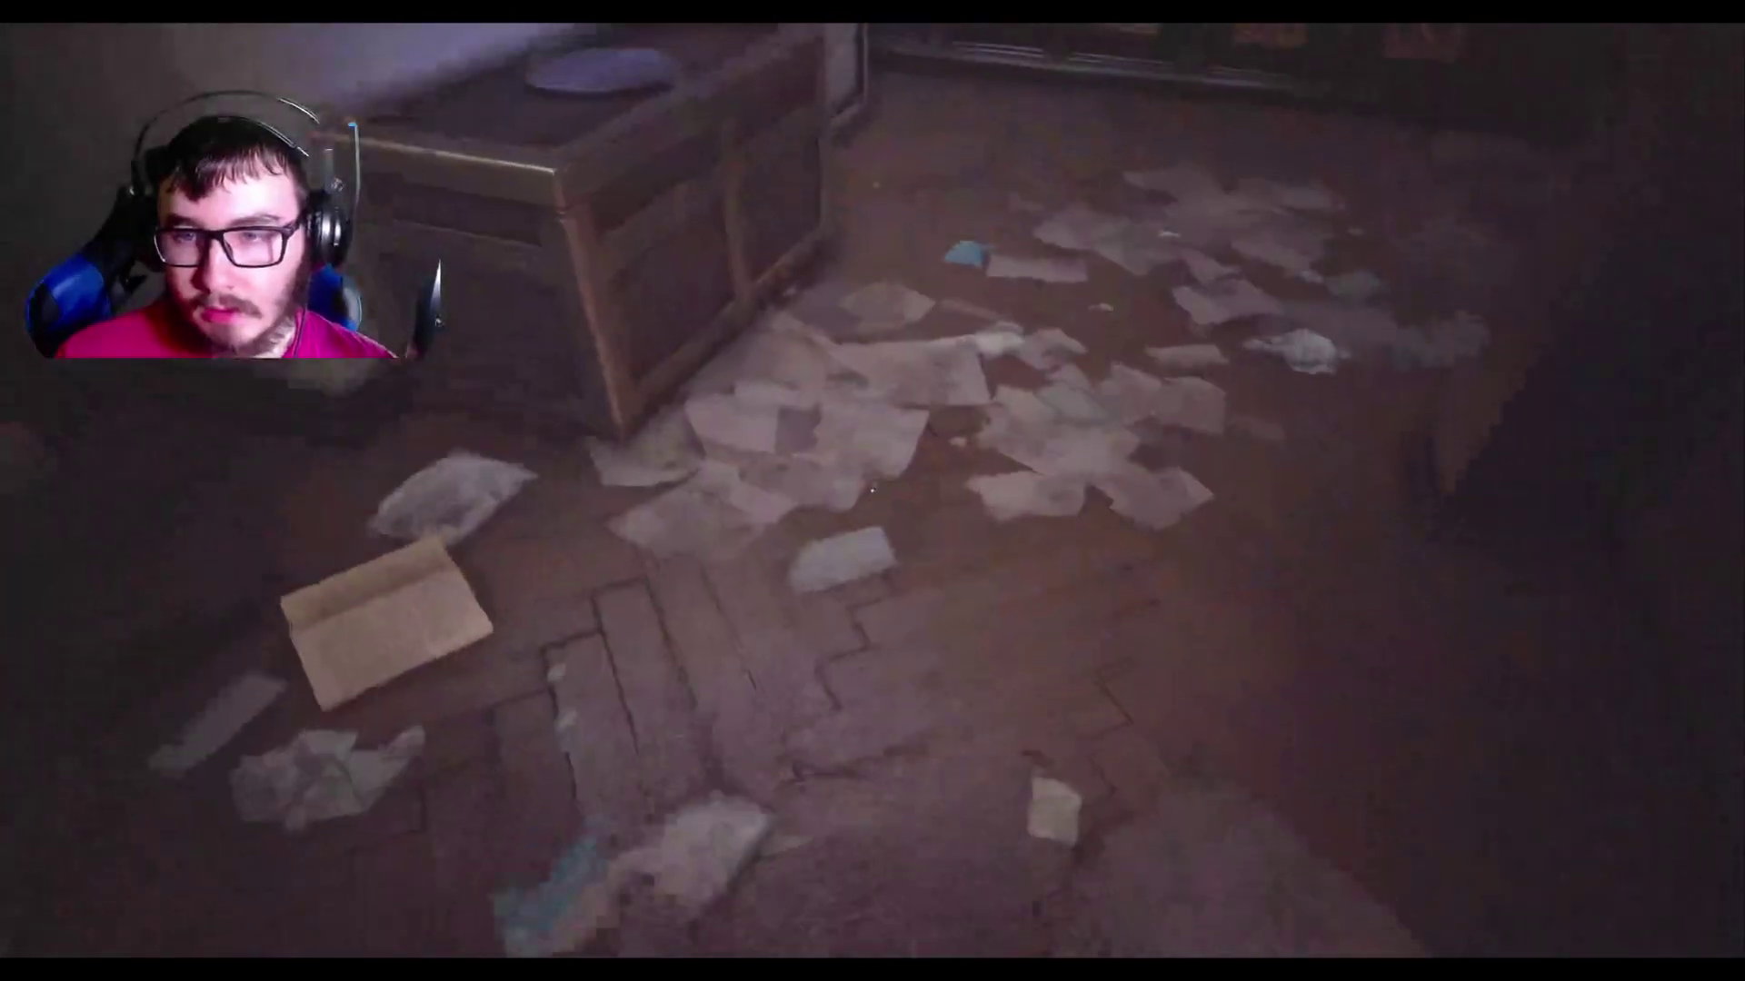
key("Tab")
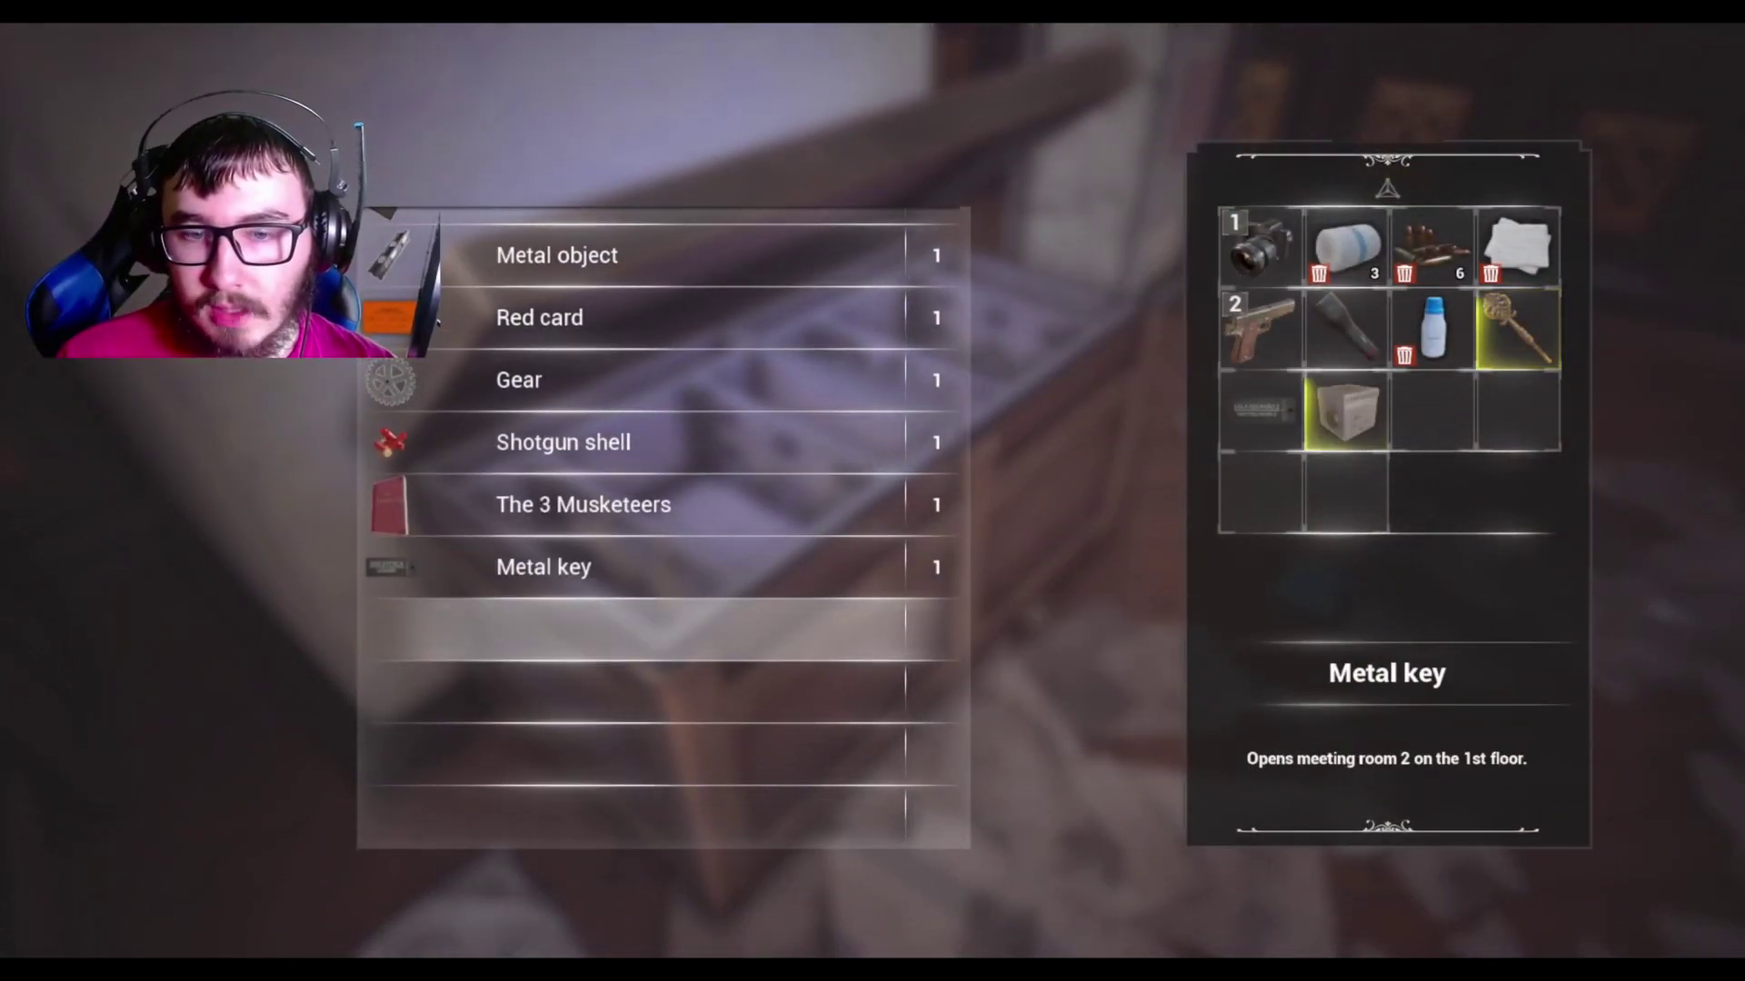
key("Return")
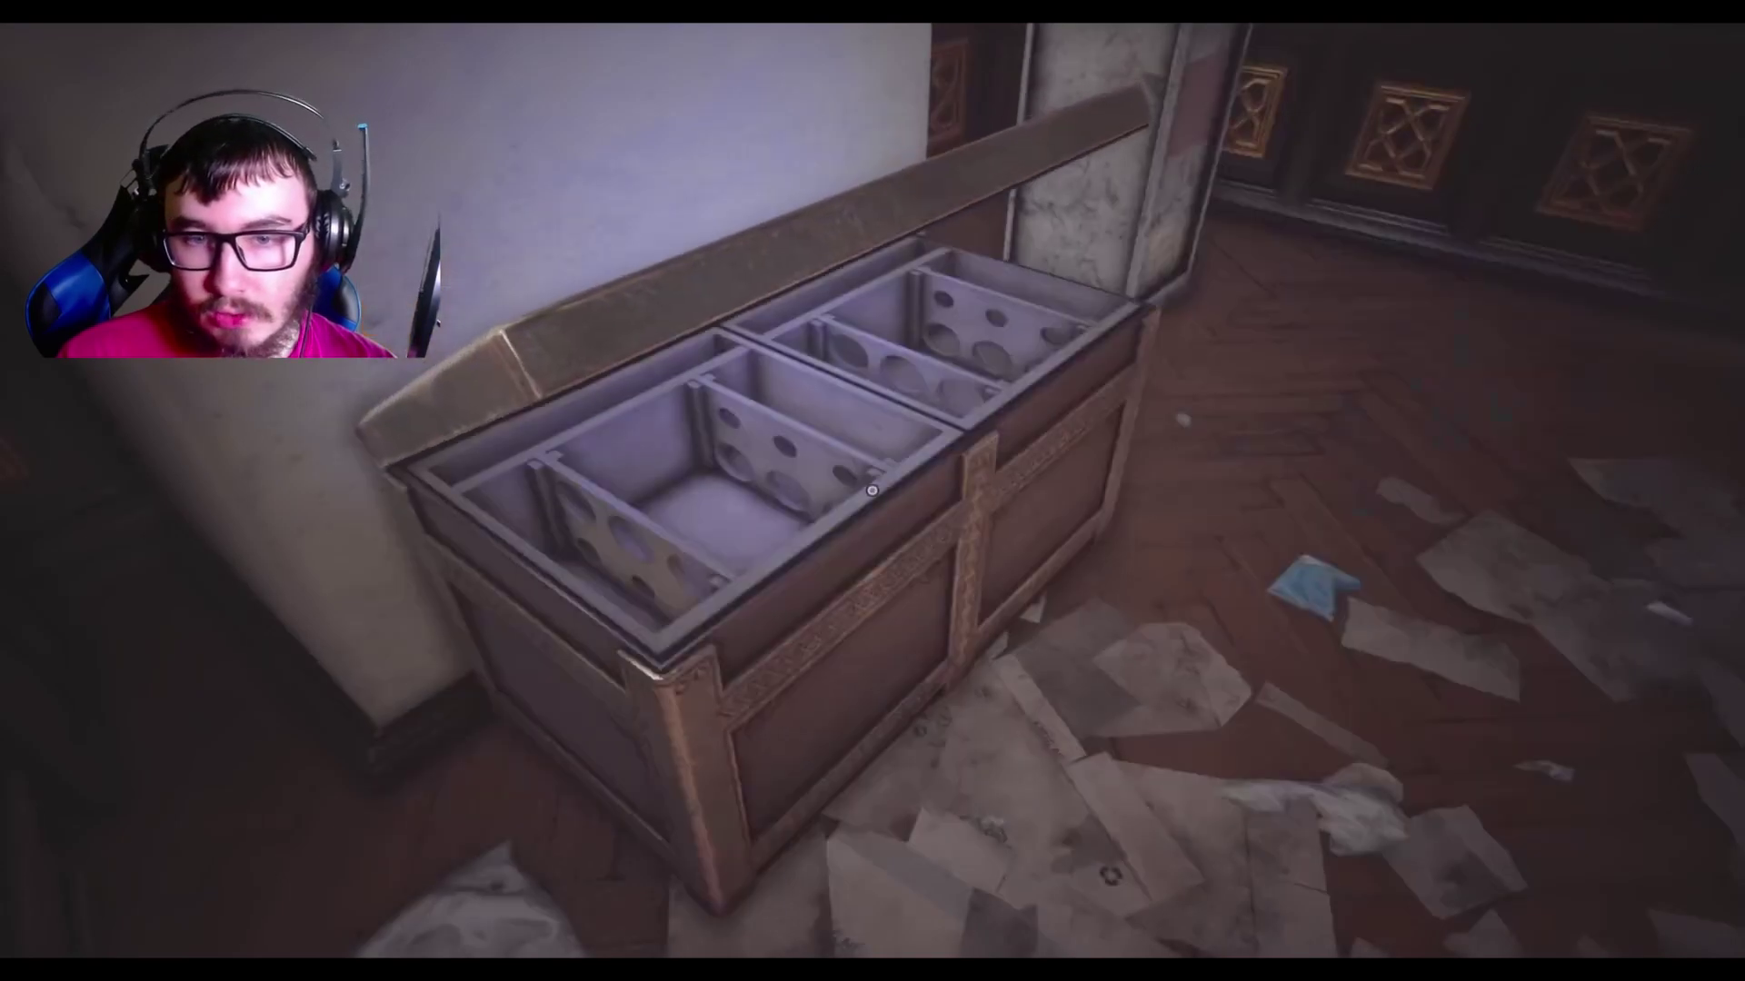
key("Tab")
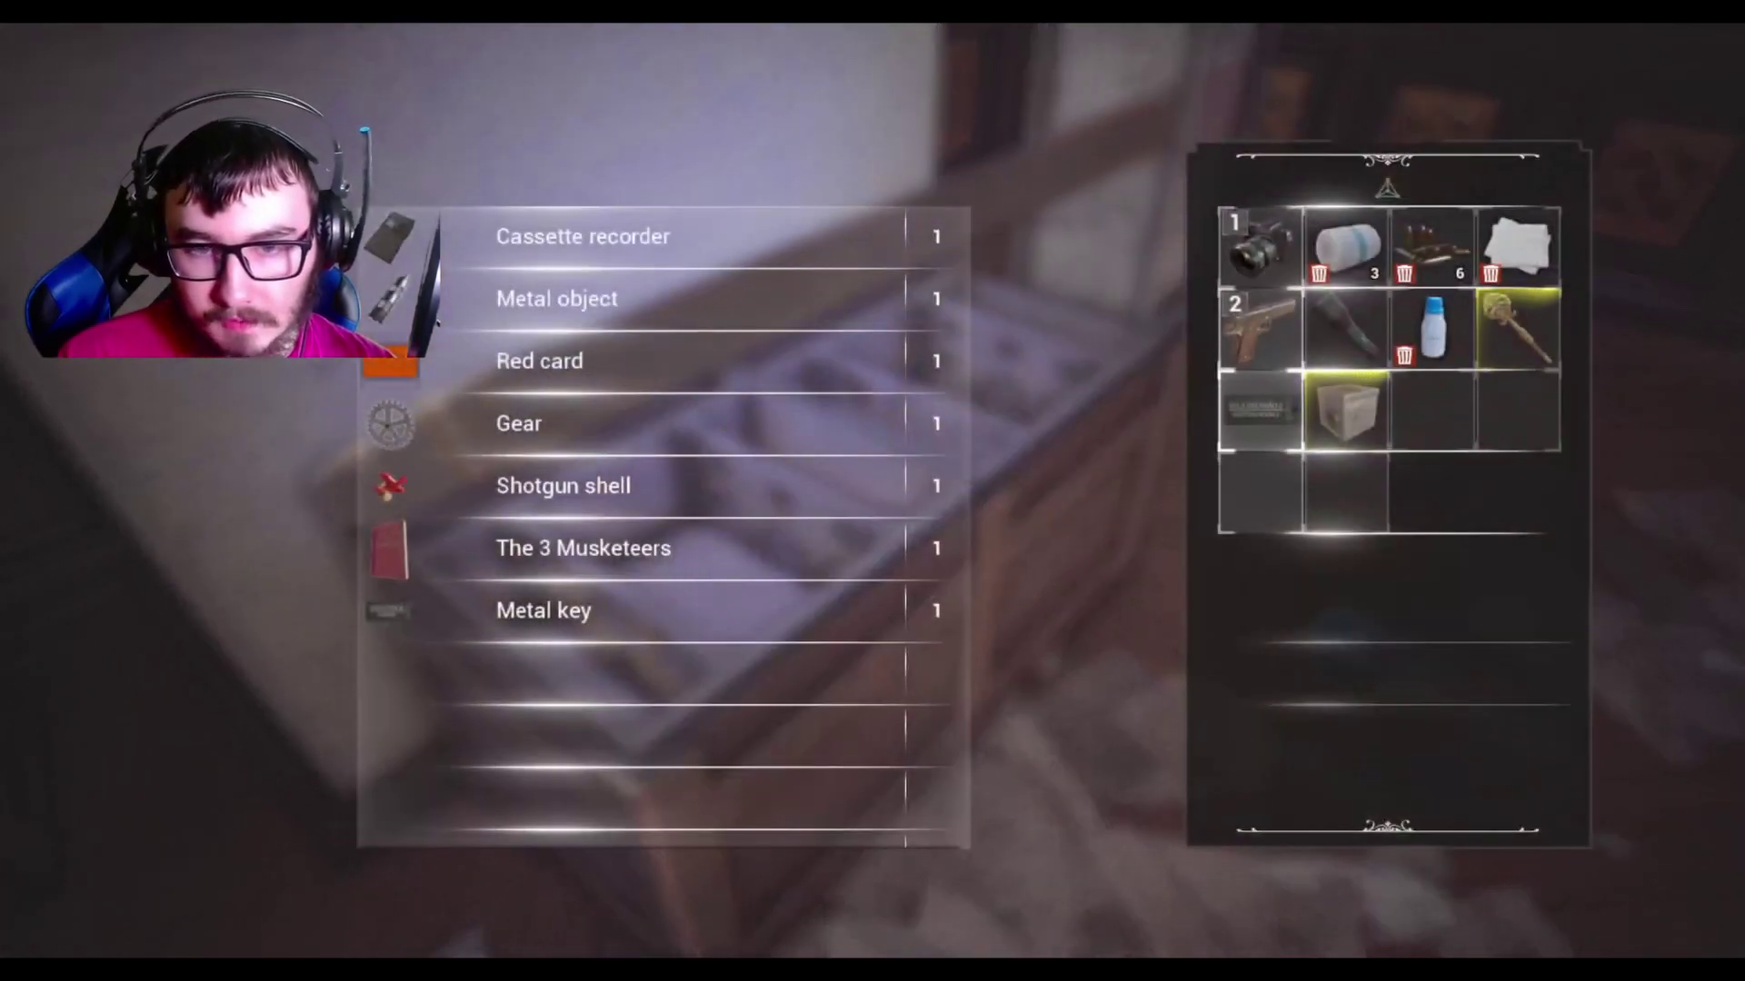
key("Down")
key("Down")
key("Down")
key("Return")
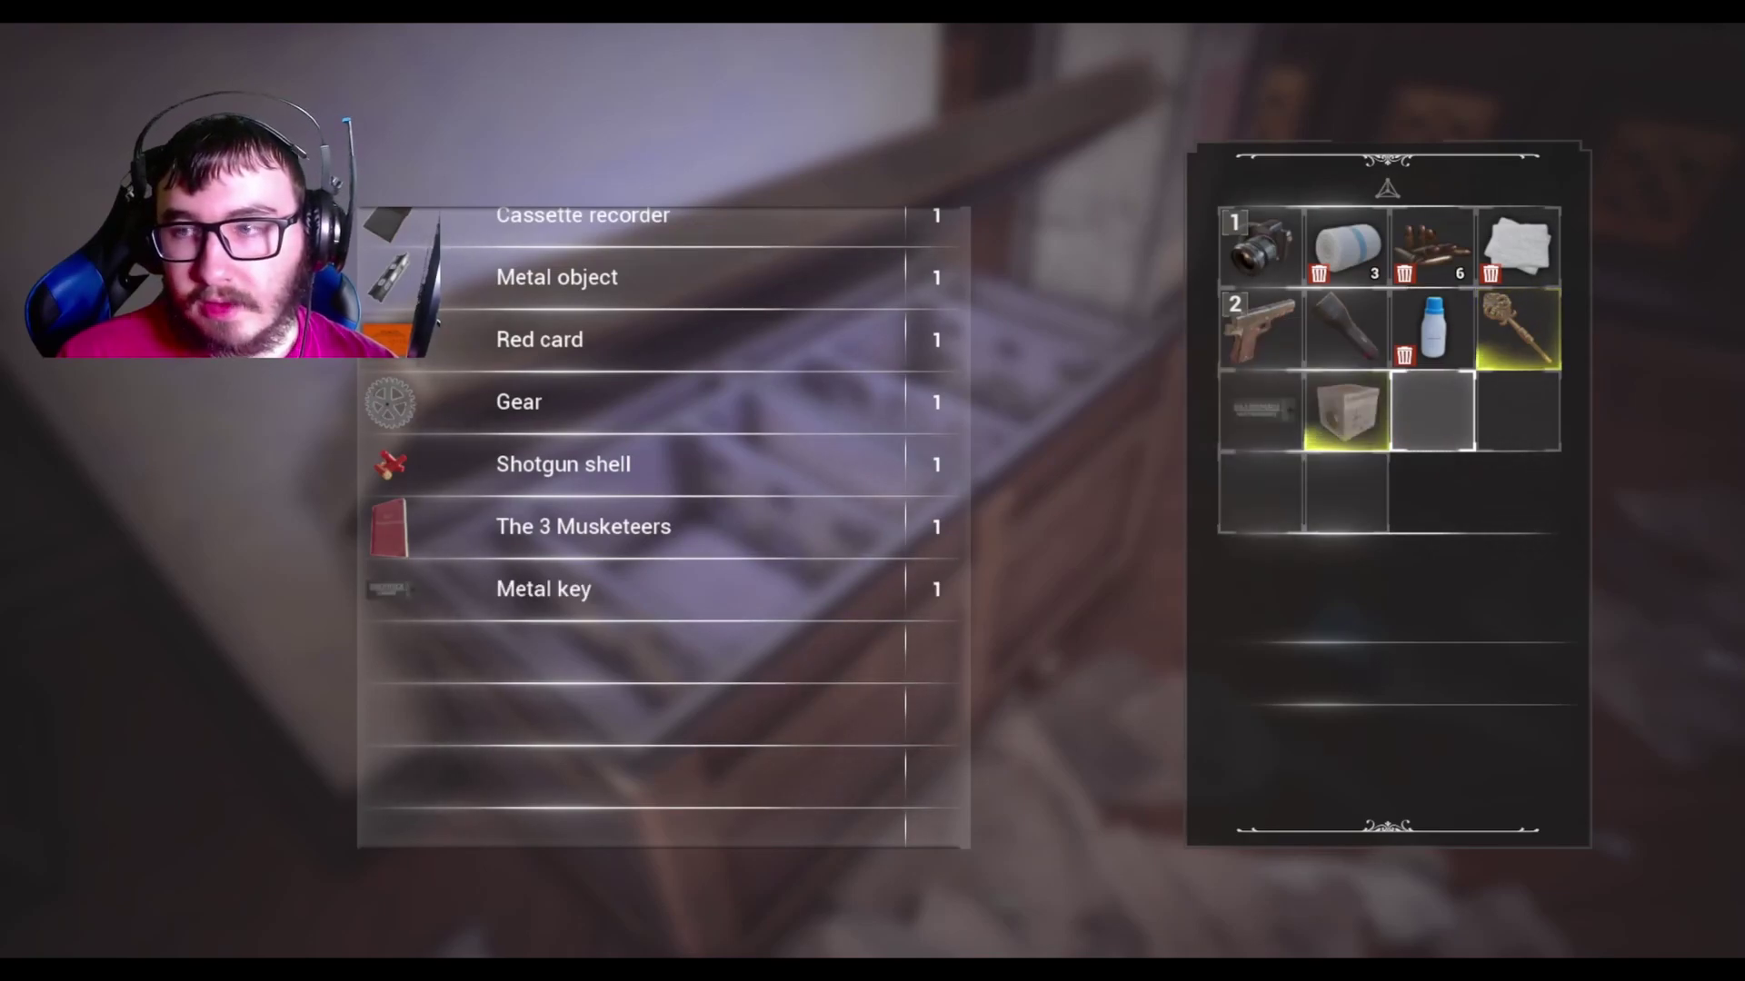
Bring up the Withdraw/Cancel options for the stored Gear.
key("Down")
key("Up")
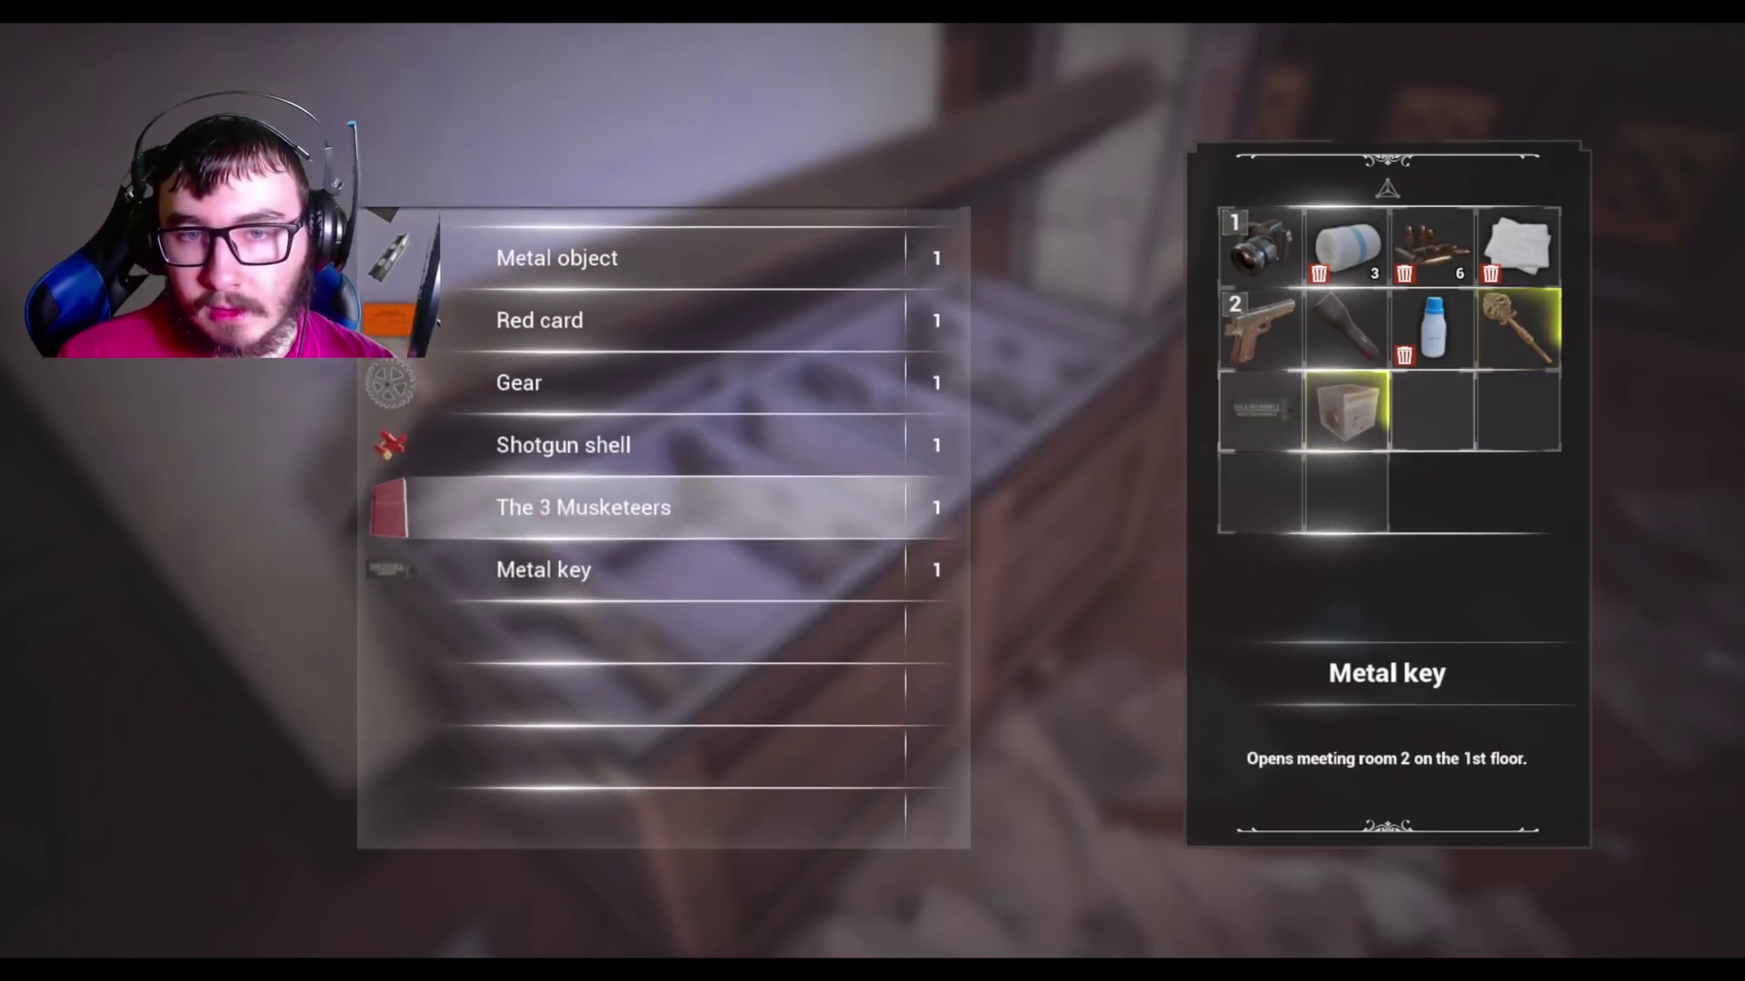
key("Up")
key("Up")
key("Down")
key("Up")
key("Return")
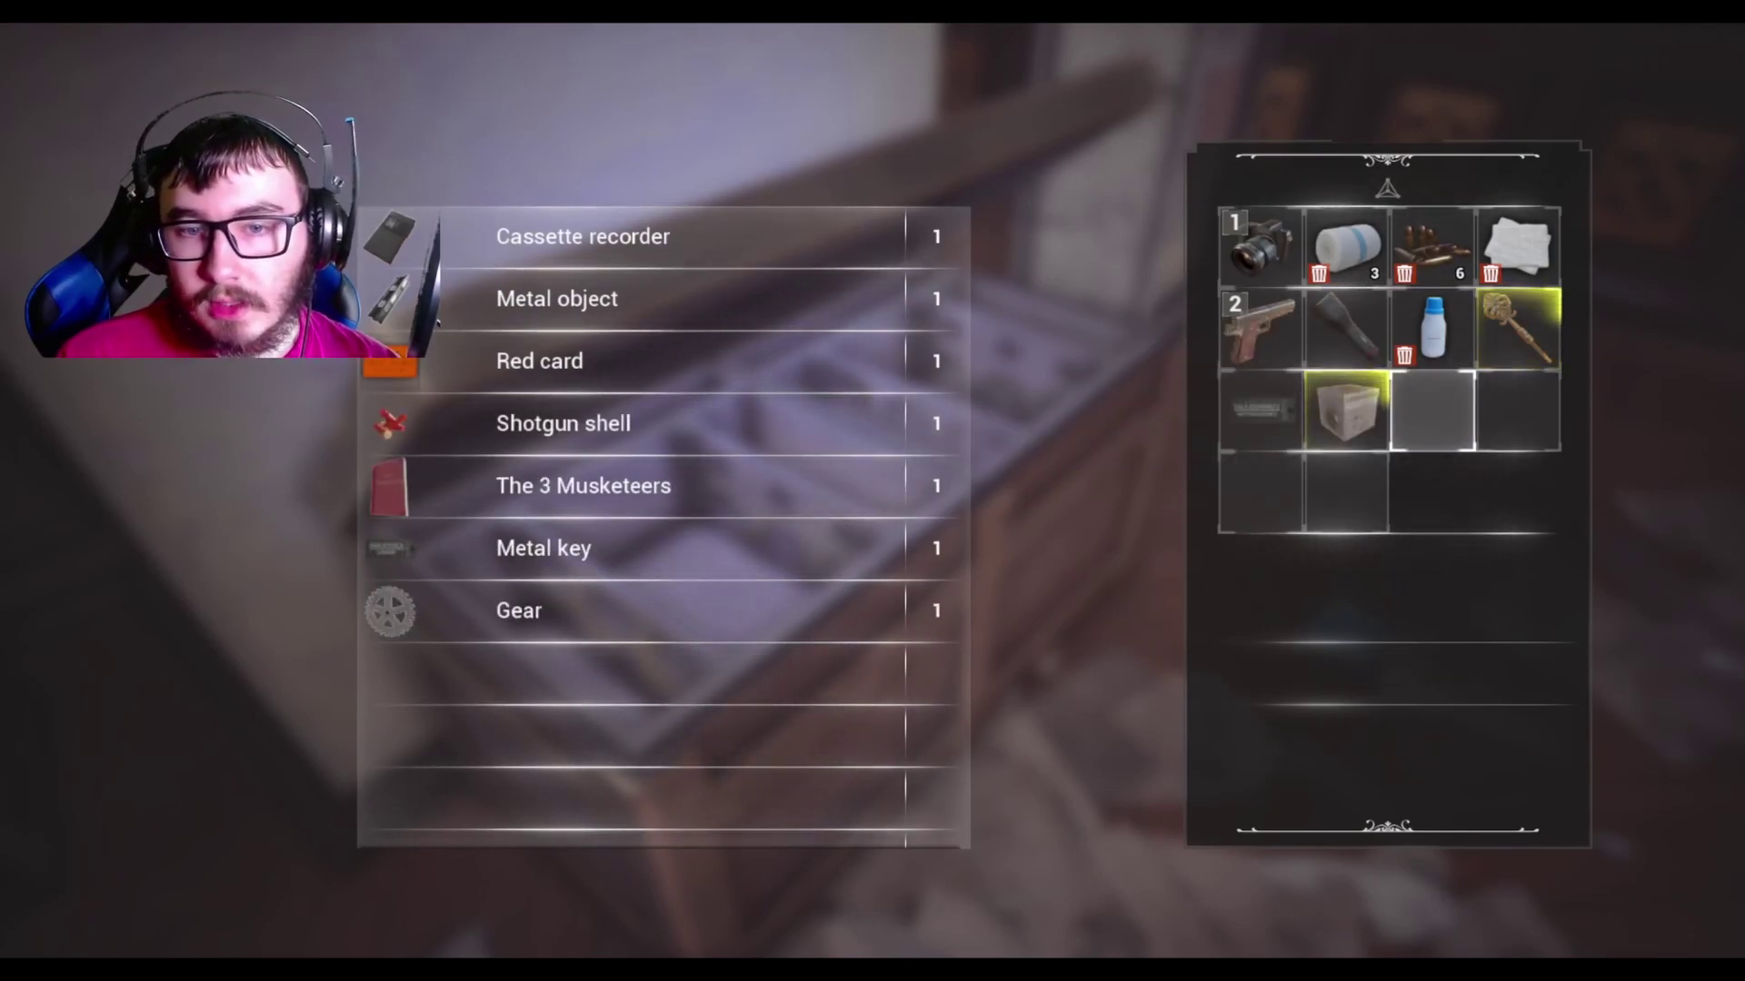
View the Red card's Withdraw/Cancel options, then close the storage chest.
key("Down")
key("Up")
key("Up")
key("Return")
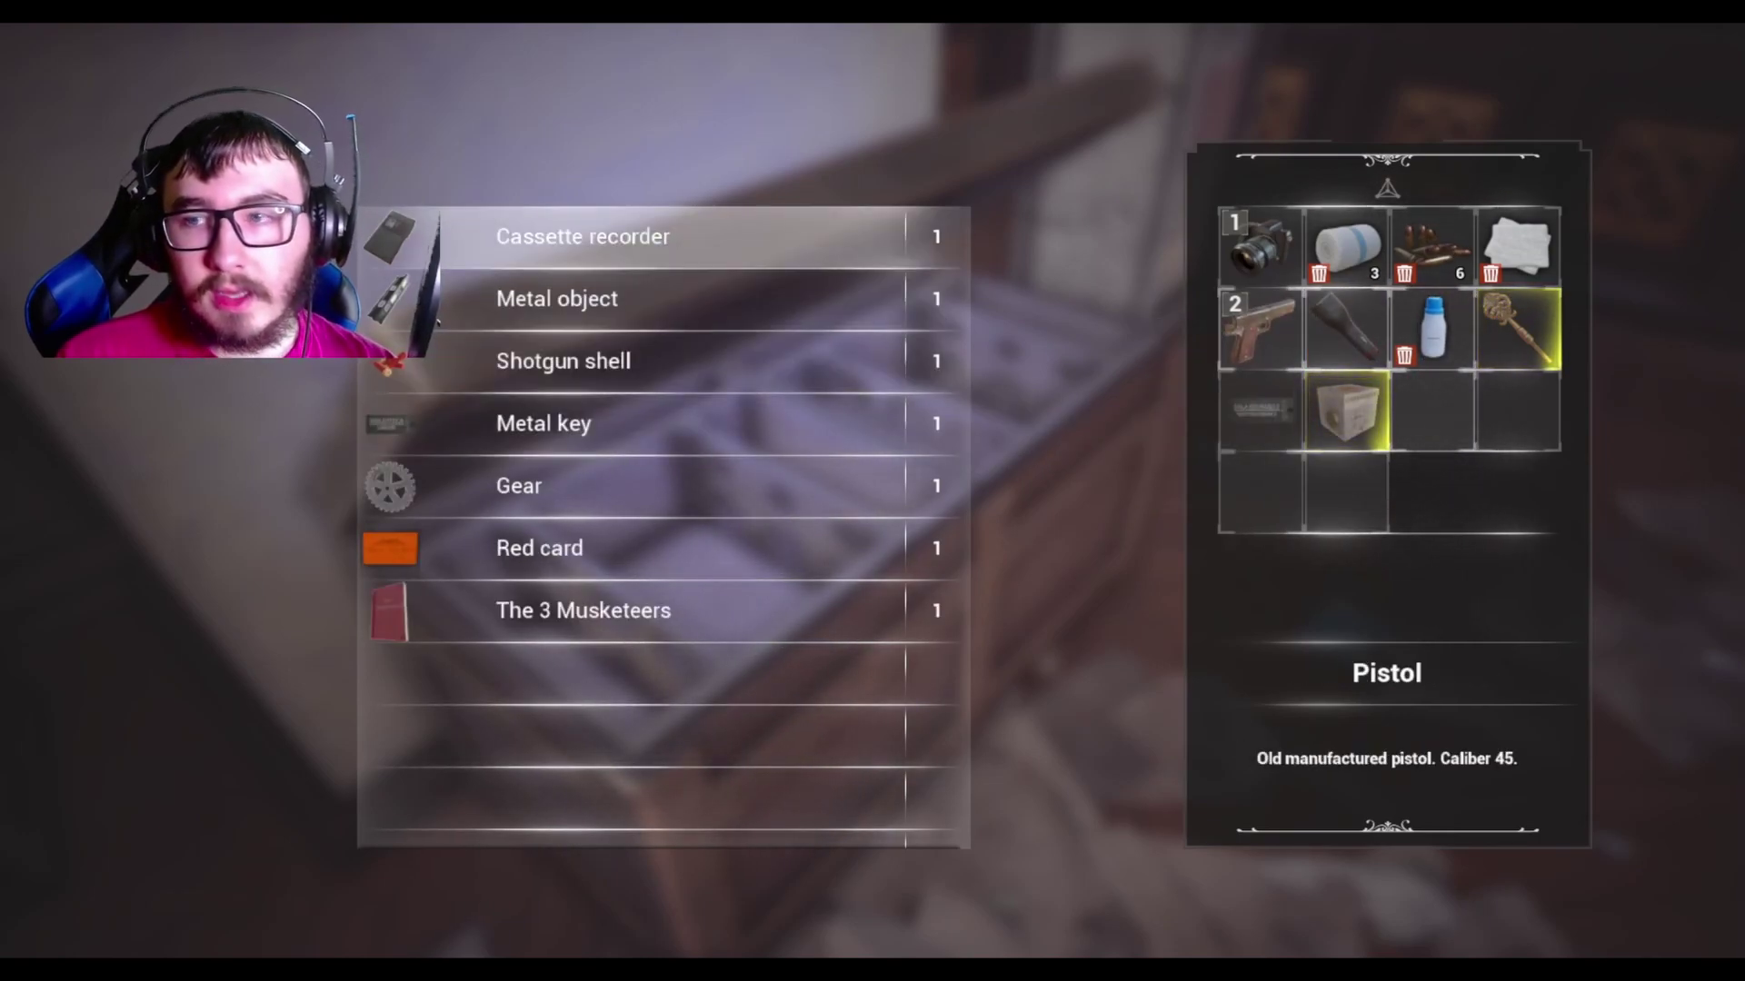
key("Escape")
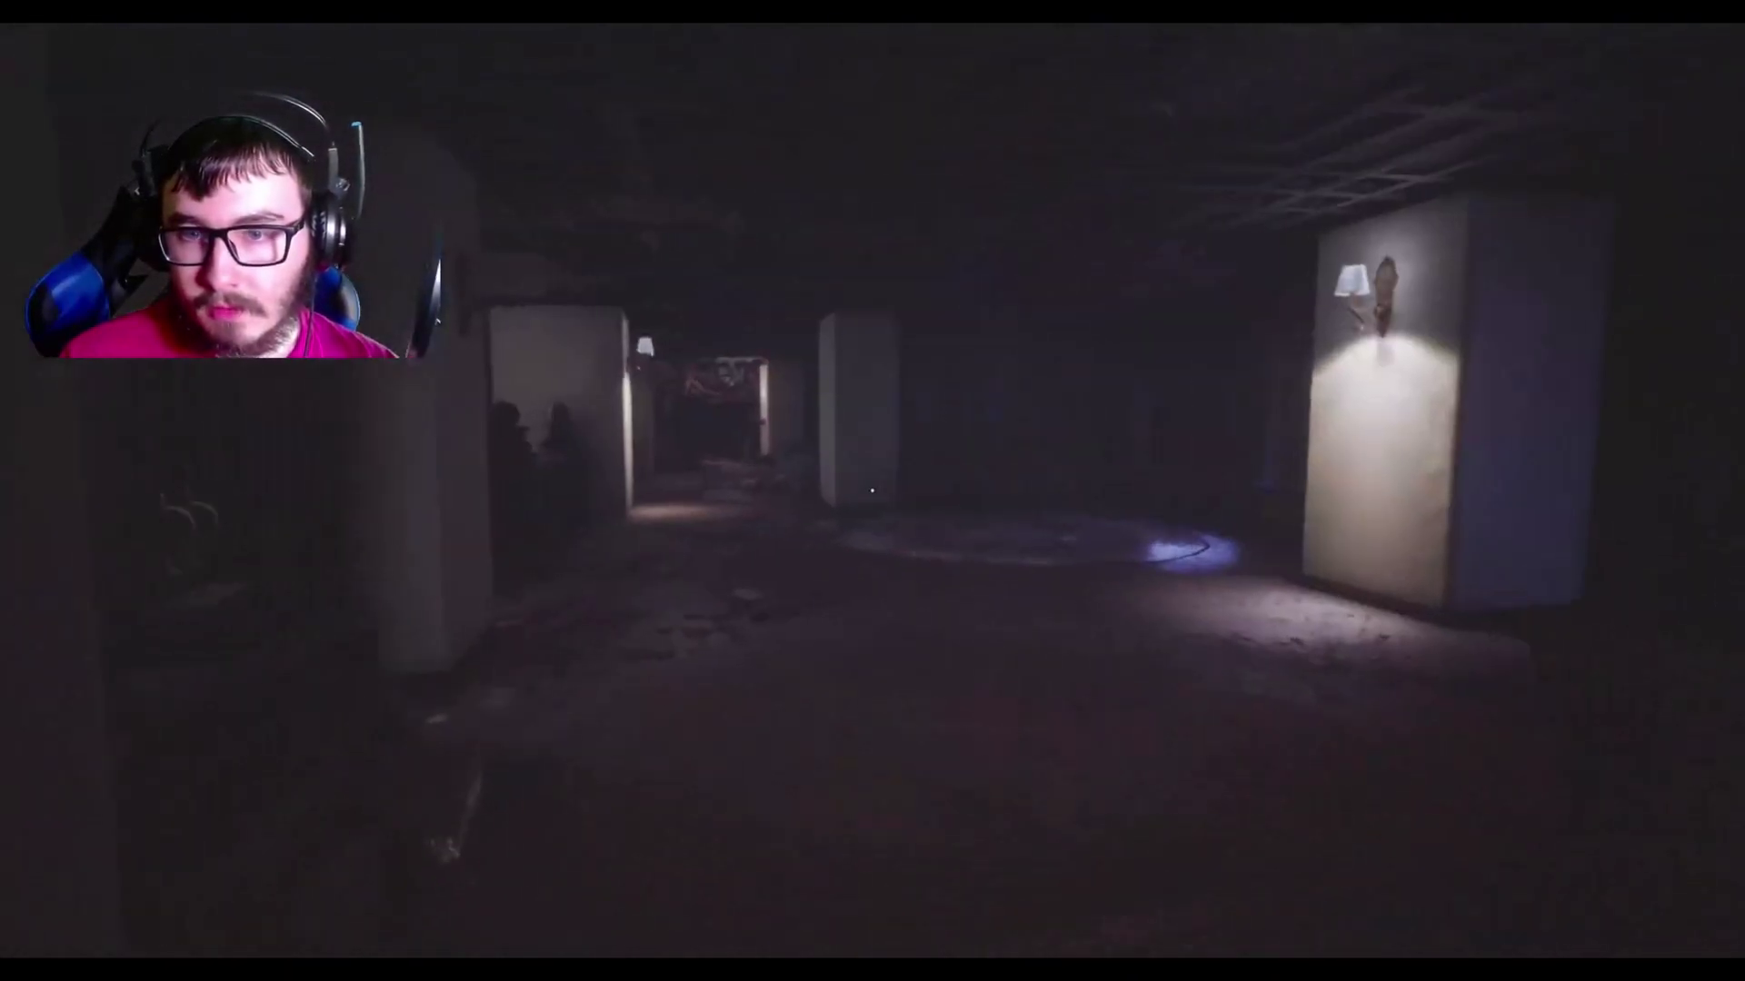
Check the Metal key in the inventory, read the wall sign, and recheck the inventory.
key("Tab")
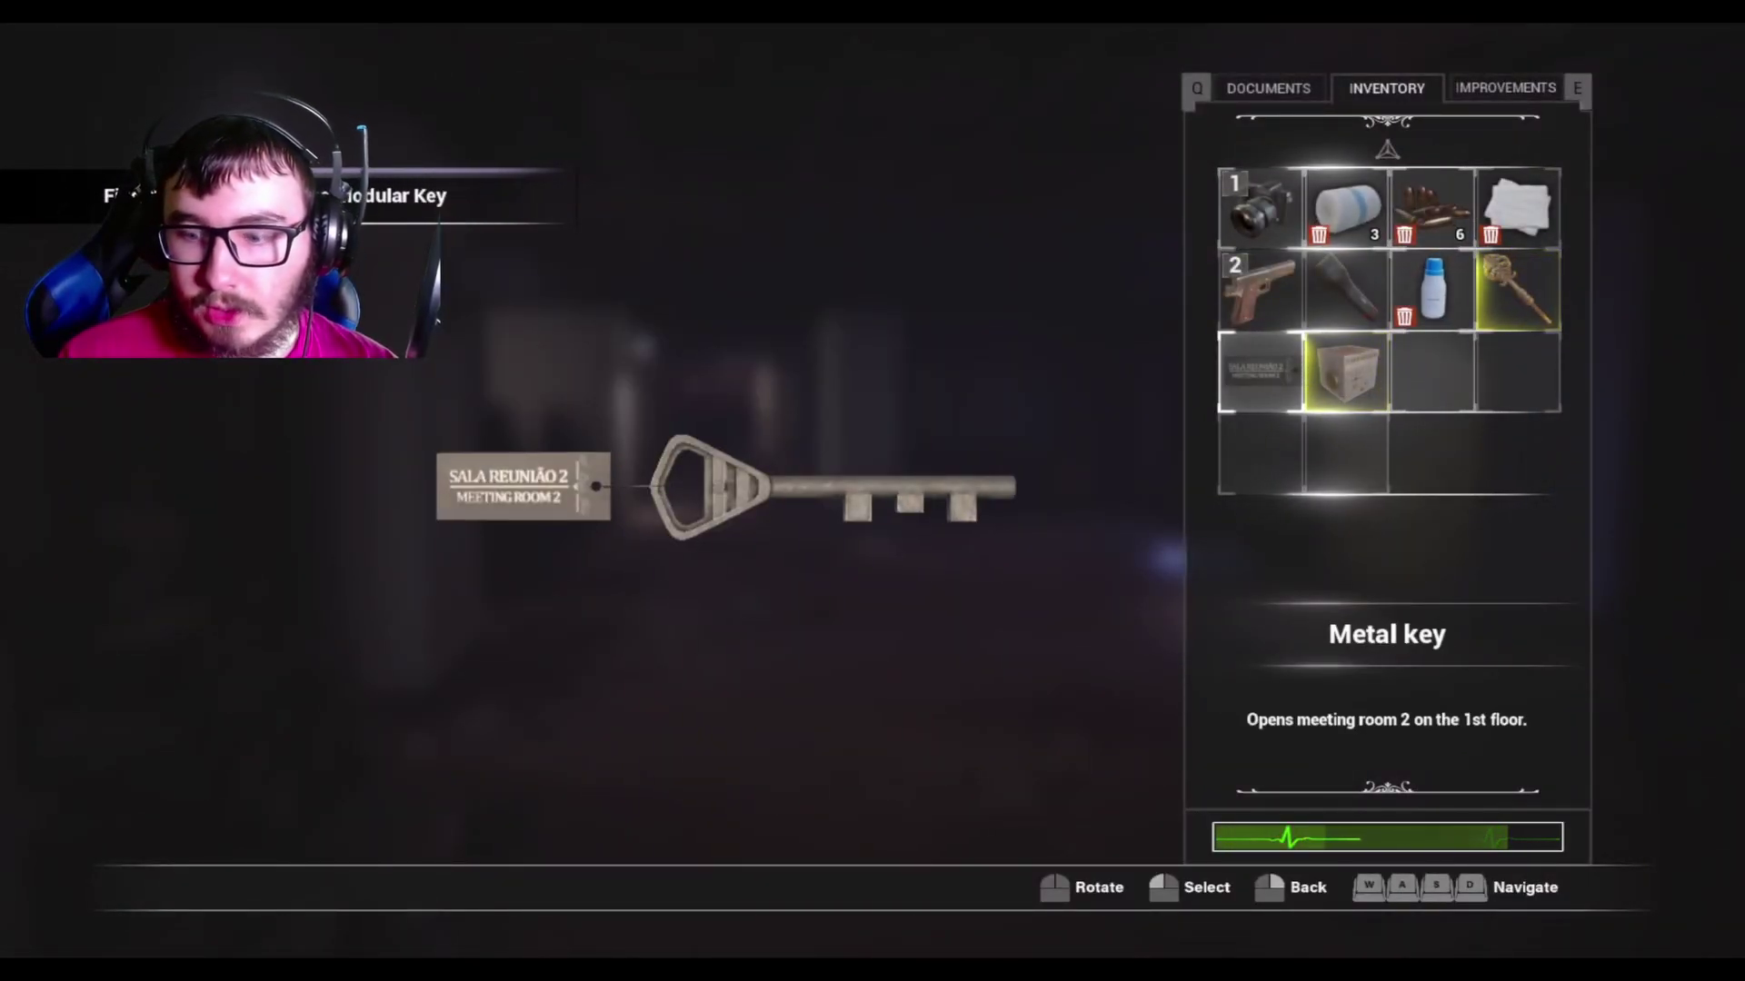
key("Tab")
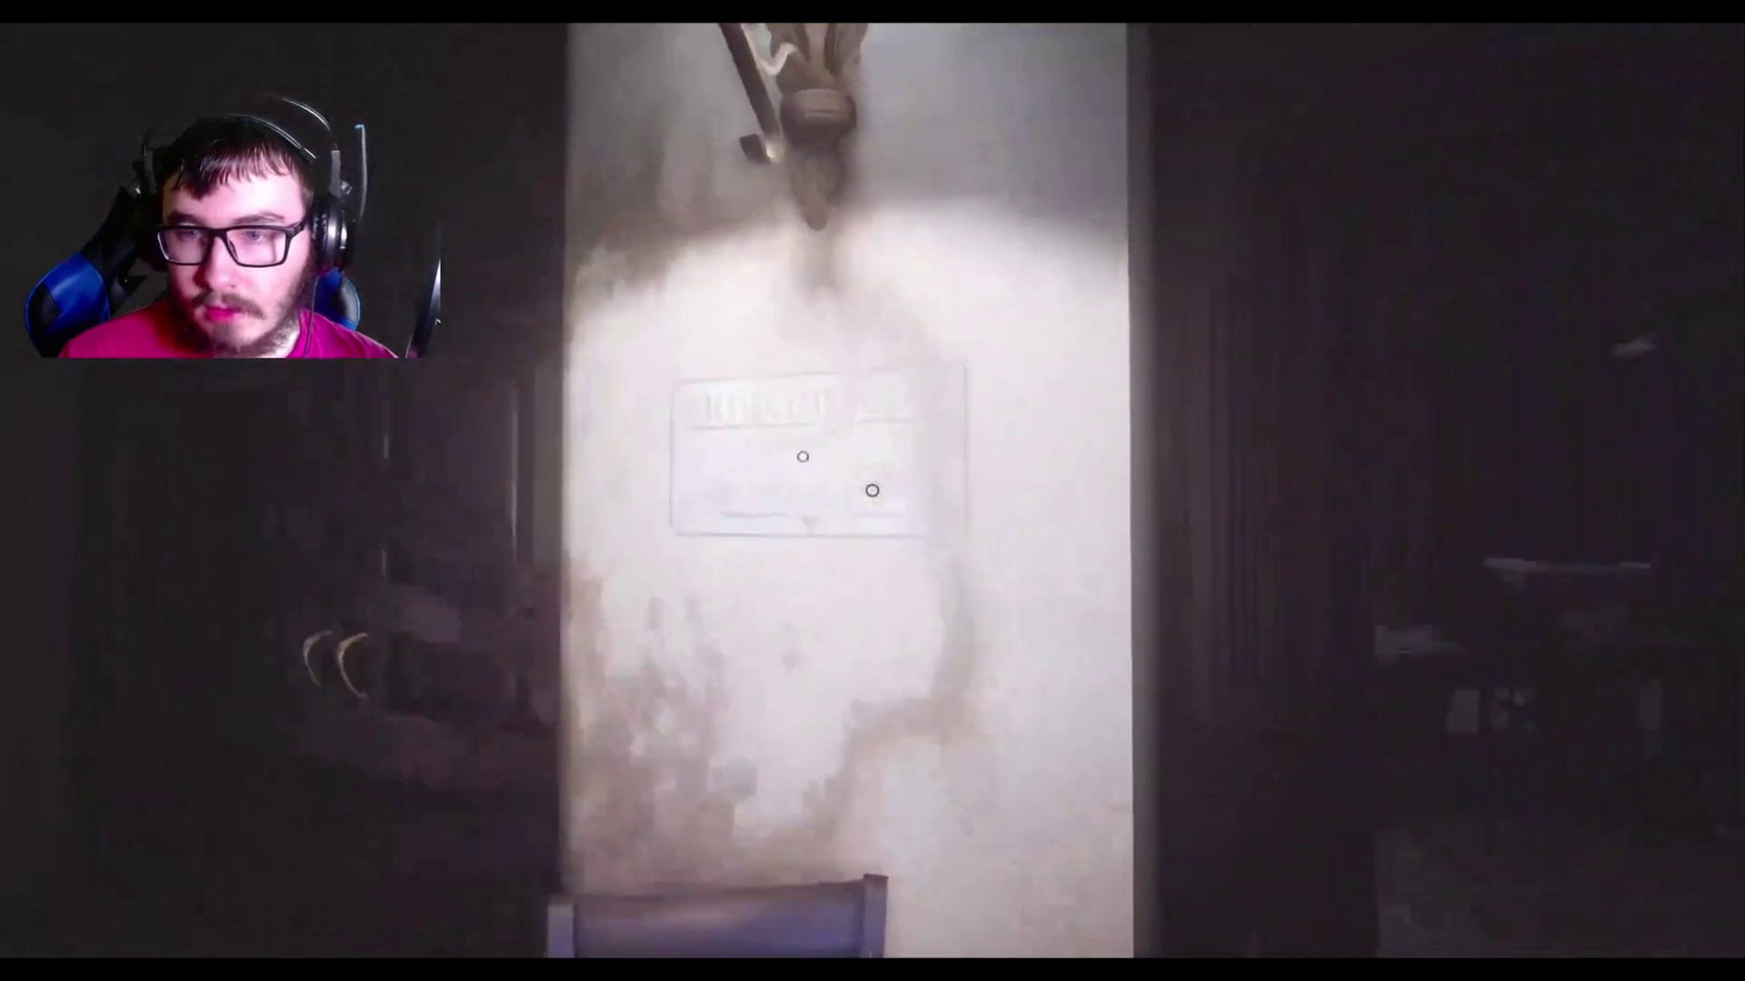
left_click(872, 489)
right_click(870, 490)
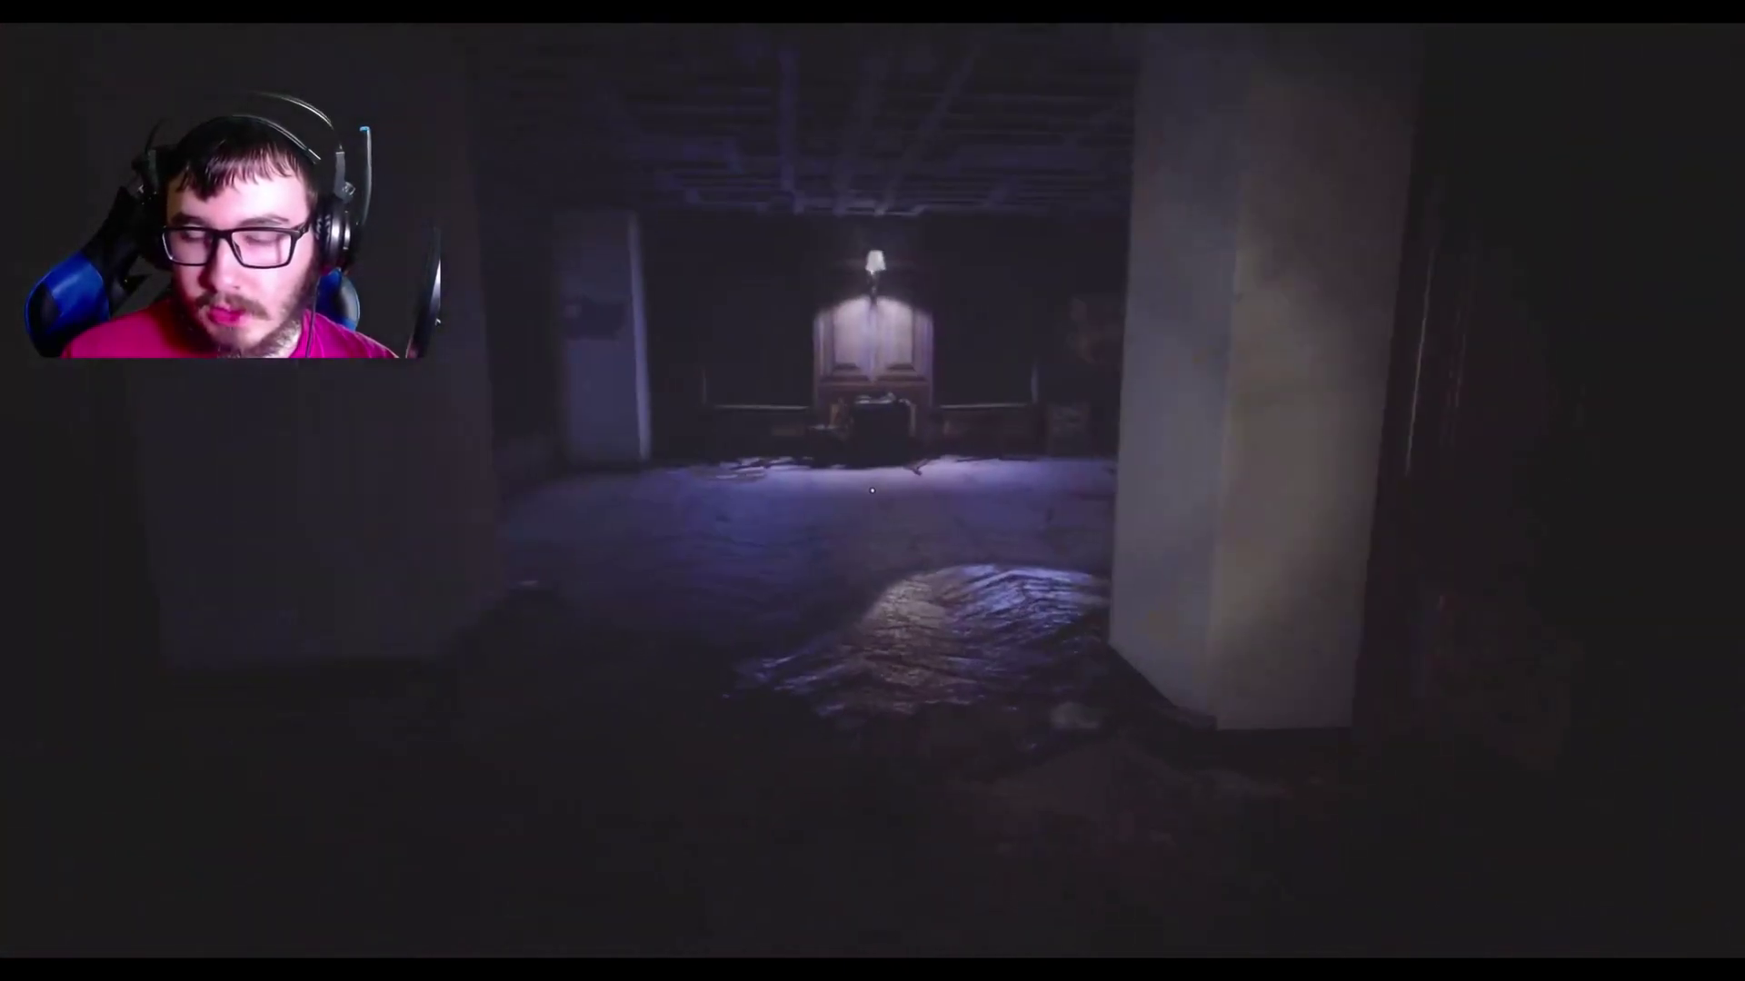
key("Tab")
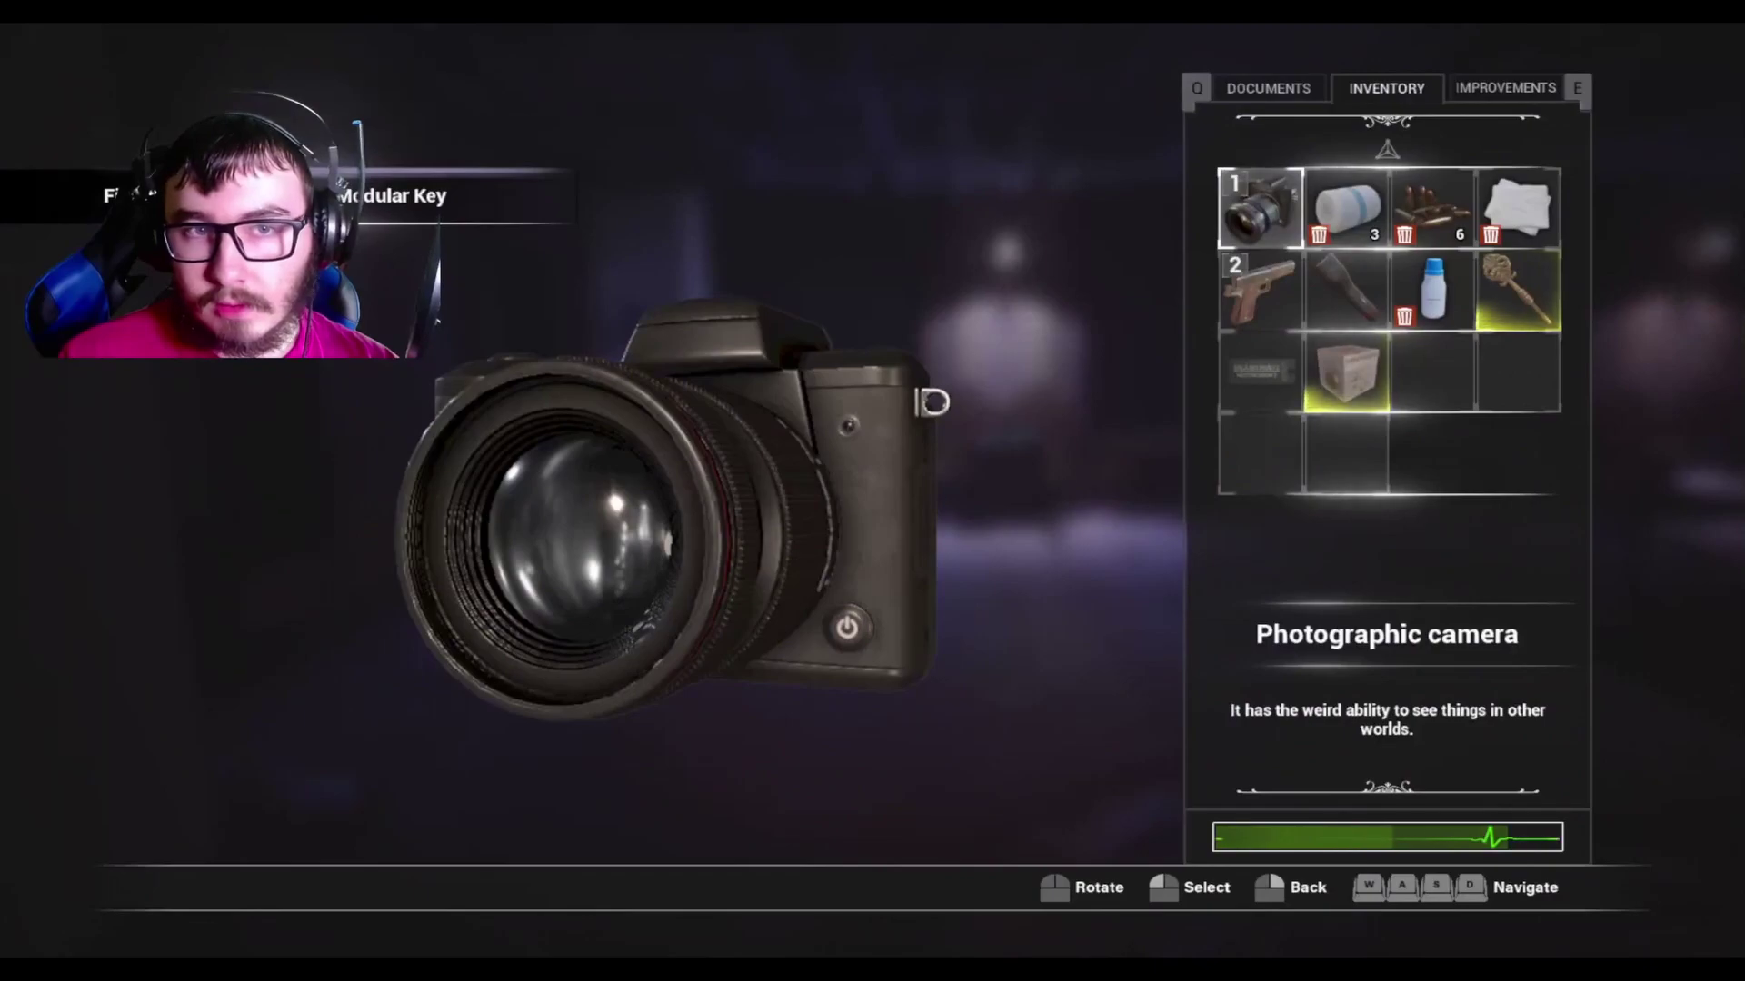
key("Tab")
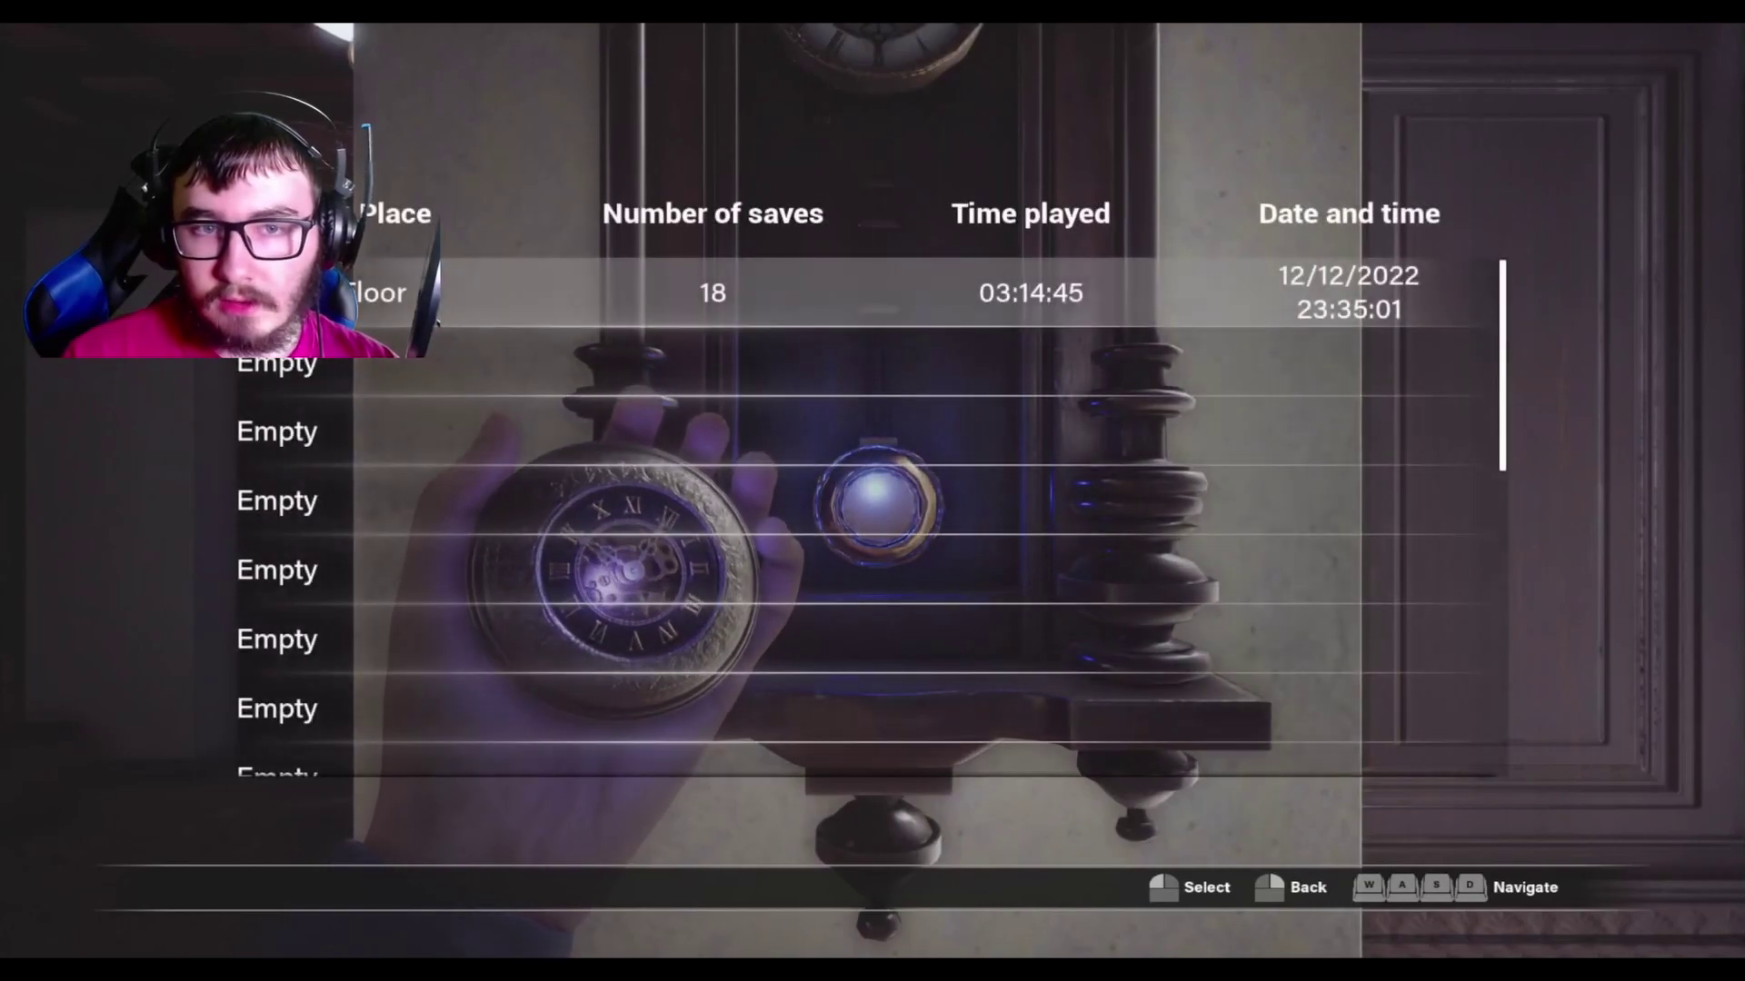
Overwrite the first save slot at the wall clock, making it save 19.
key("Return")
key("Return")
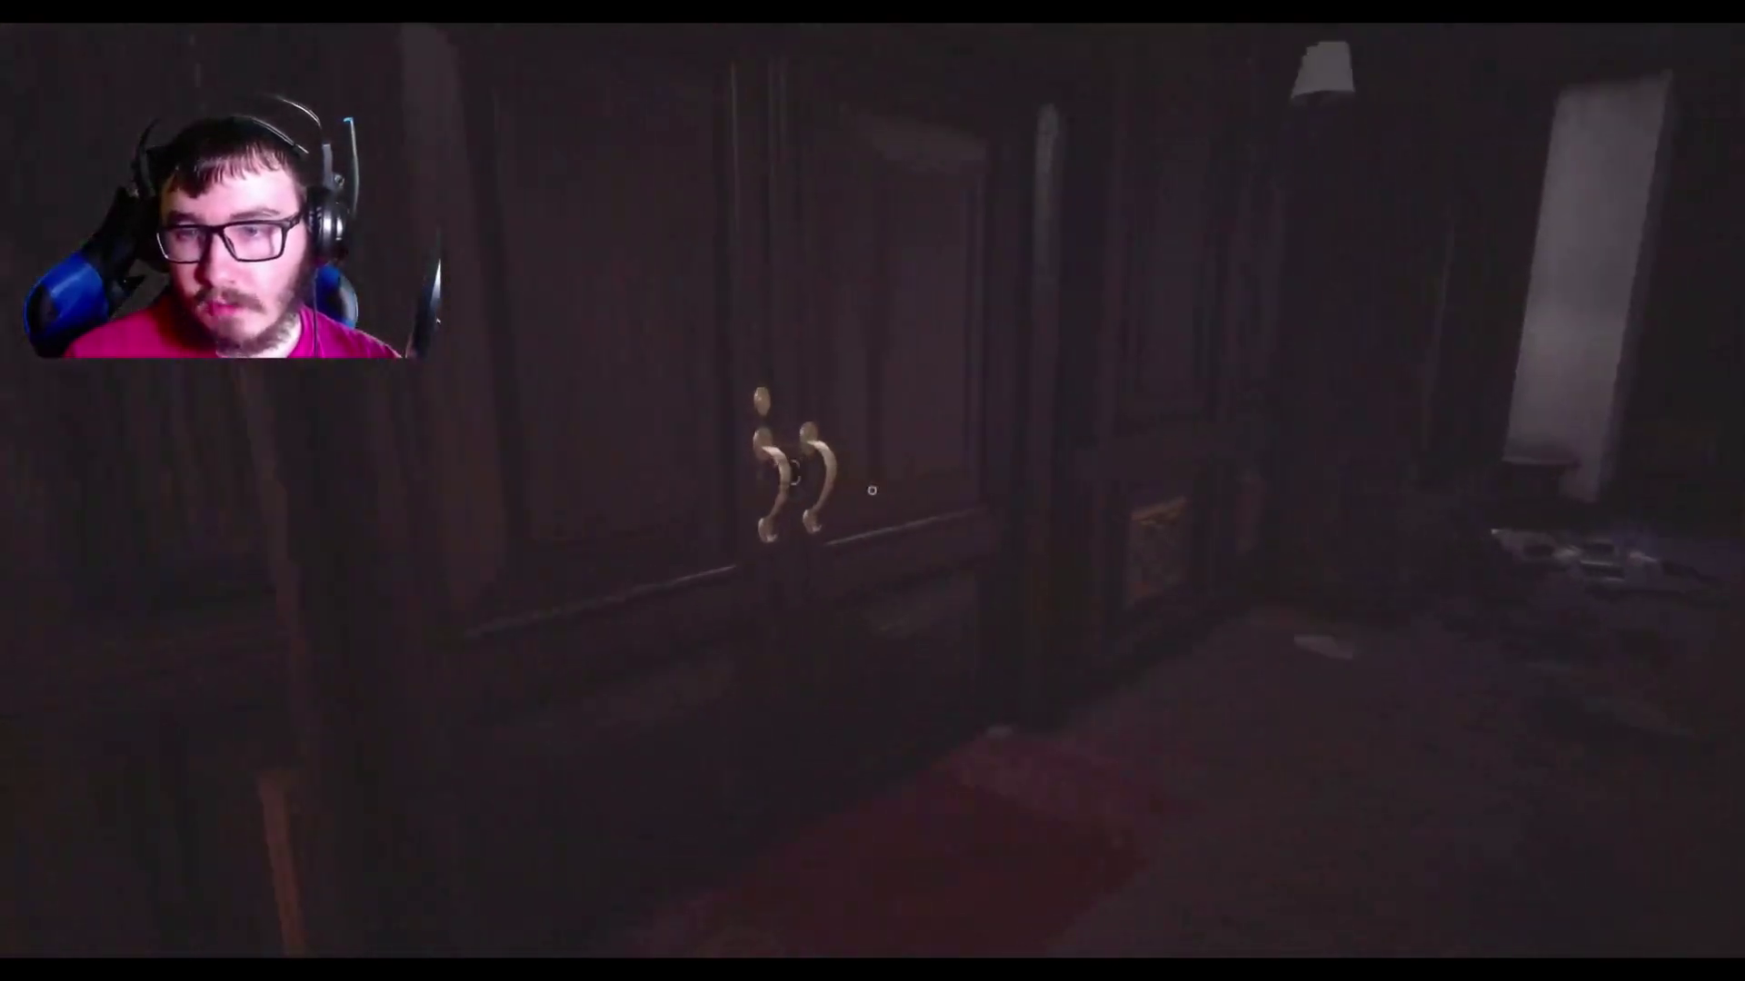
Try the Metal key on the double door, then advance down the corridor with pistol raised.
left_click(871, 489)
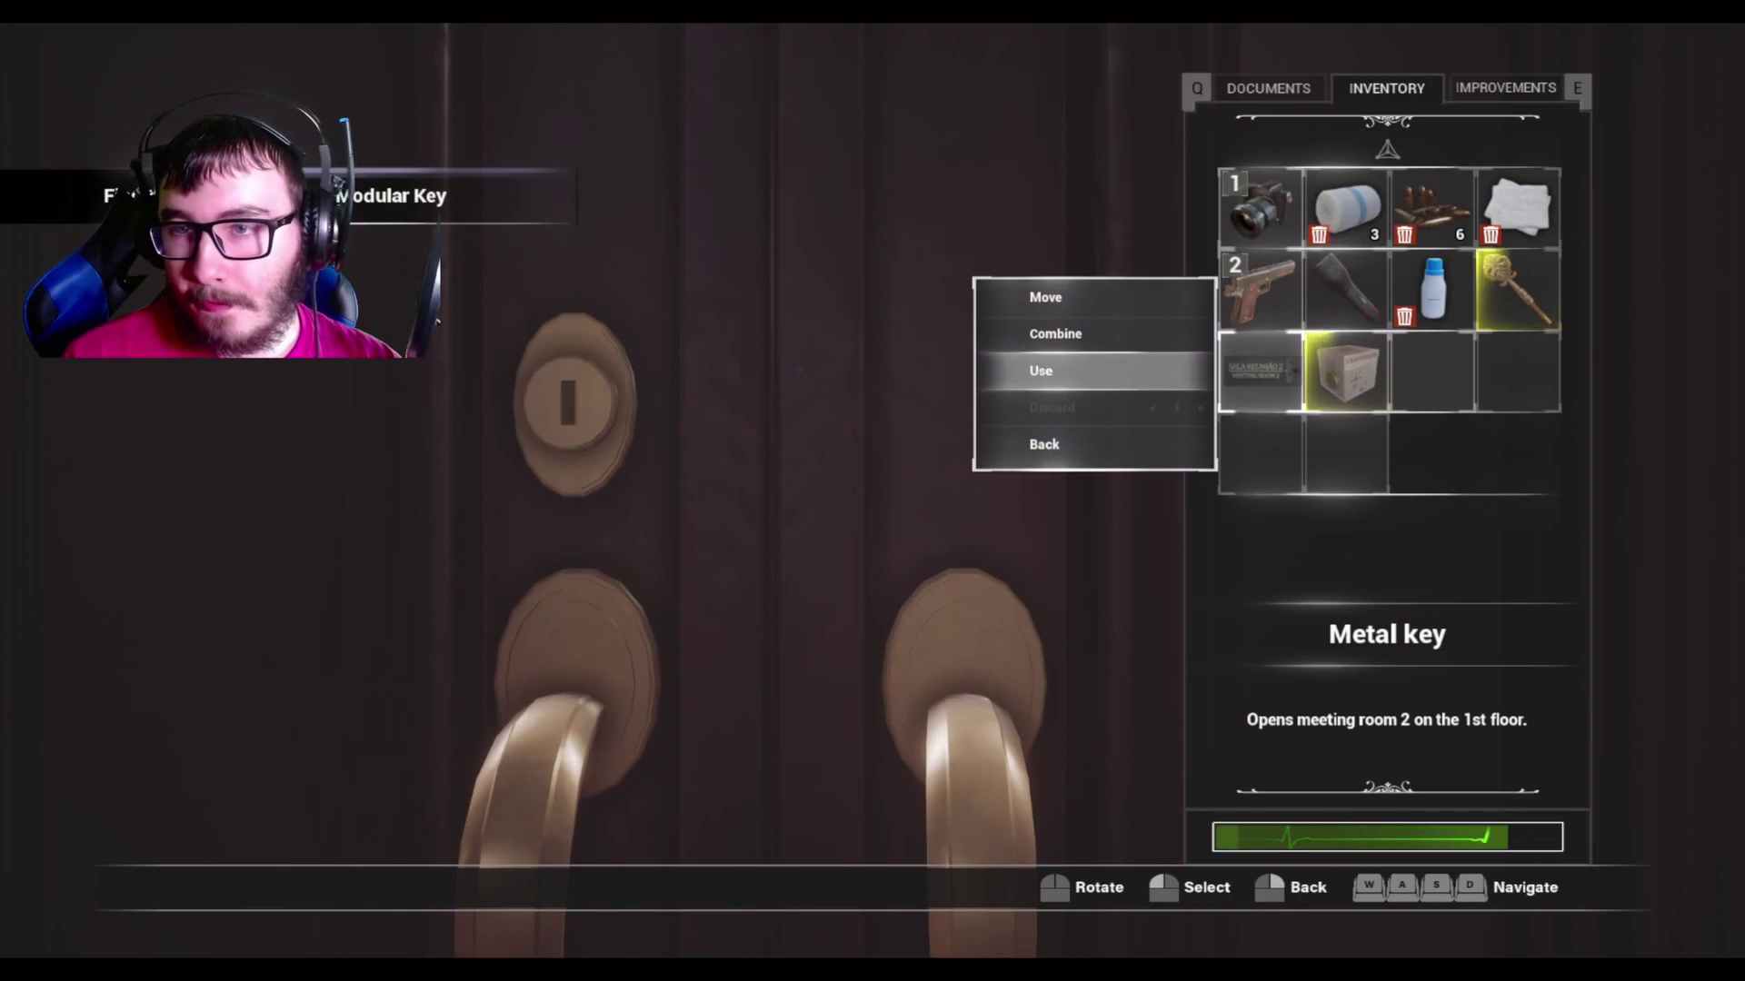
key("Return")
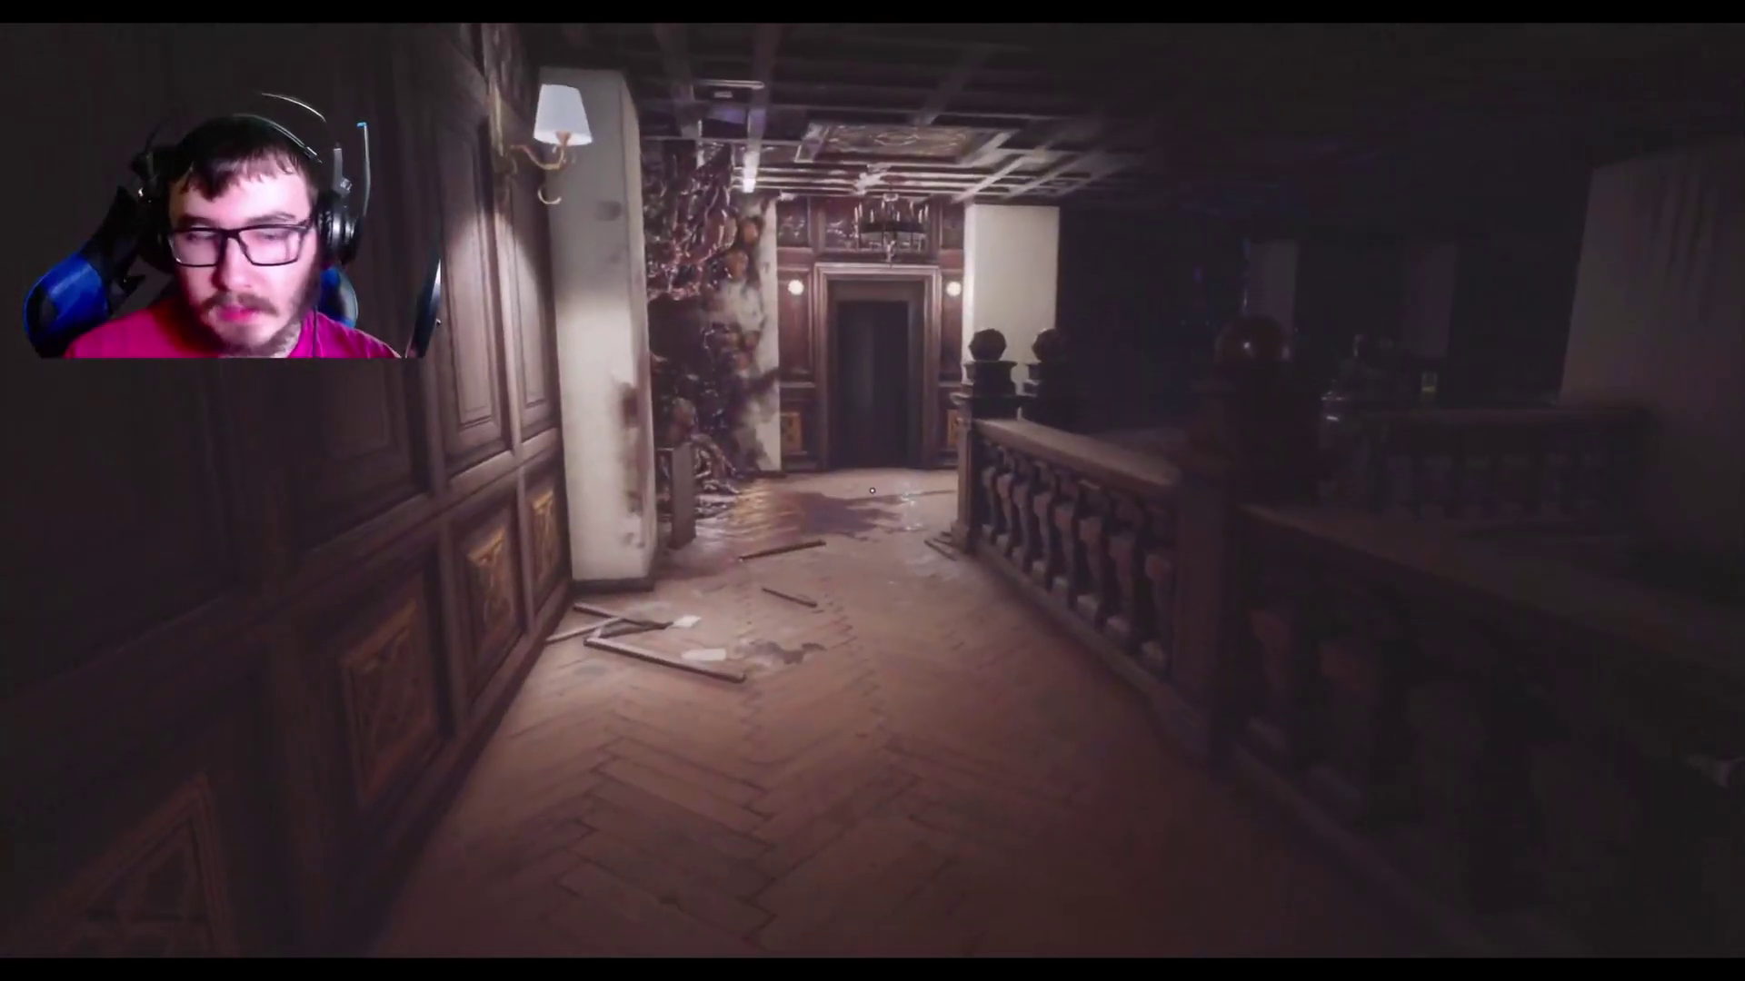
right_click(873, 487)
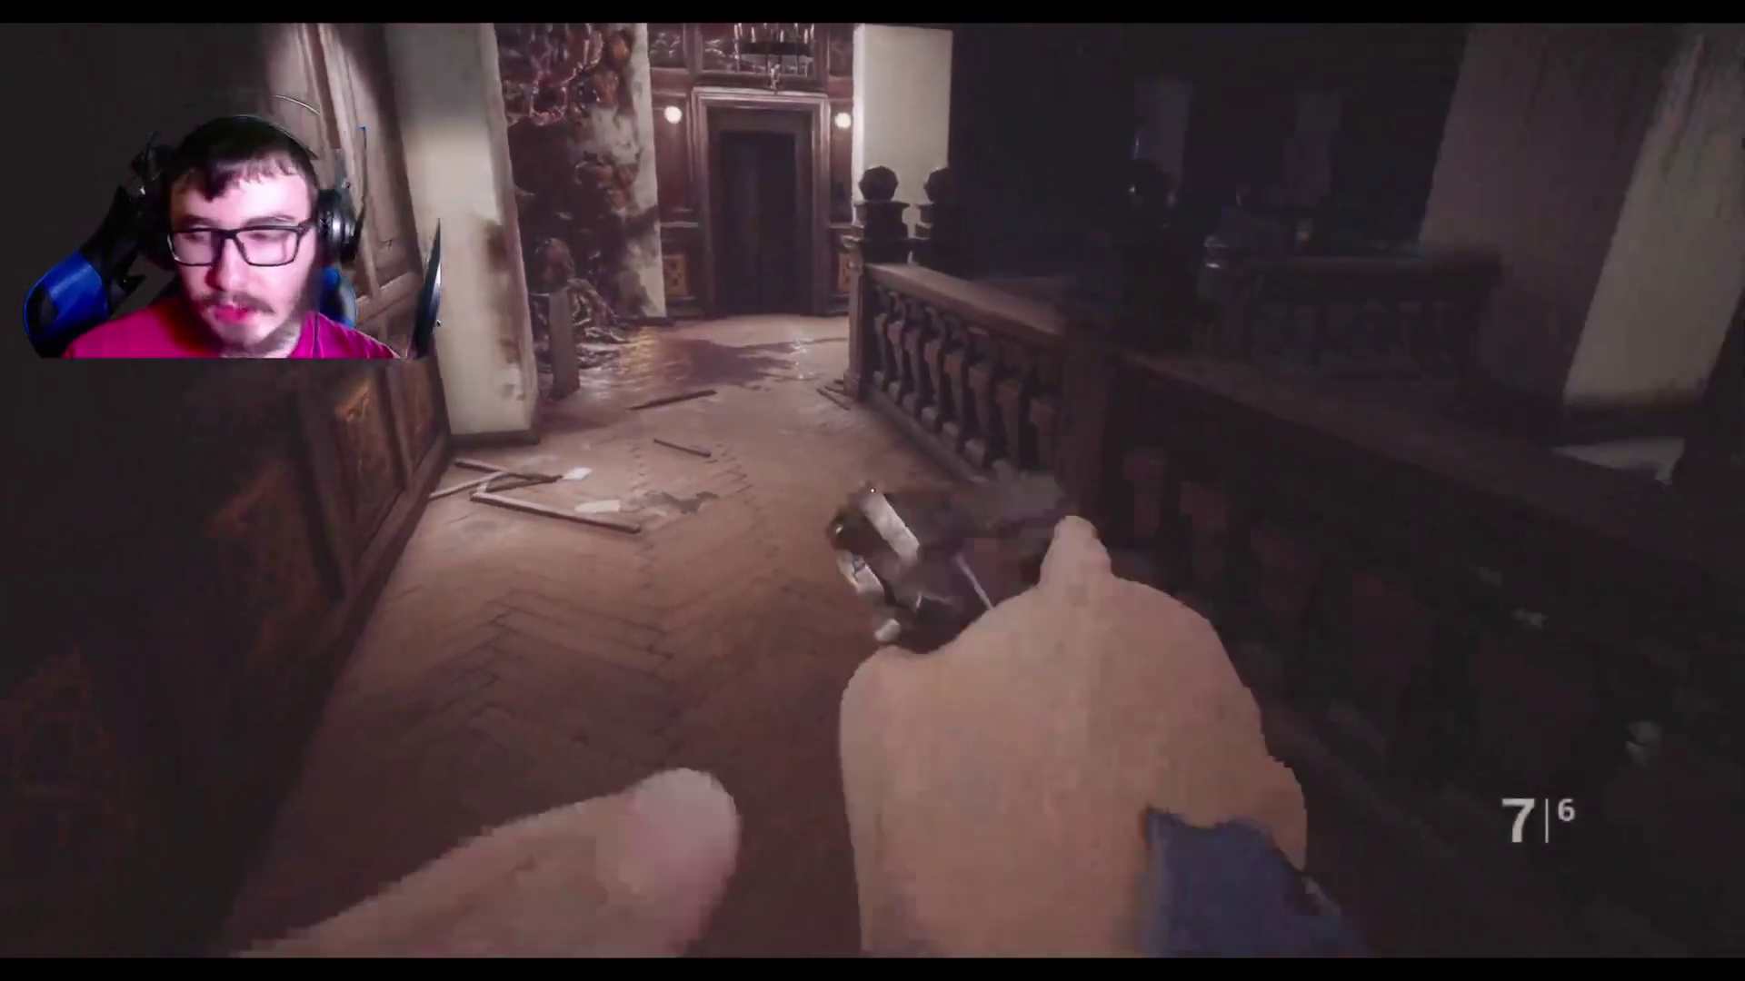
key("Tab")
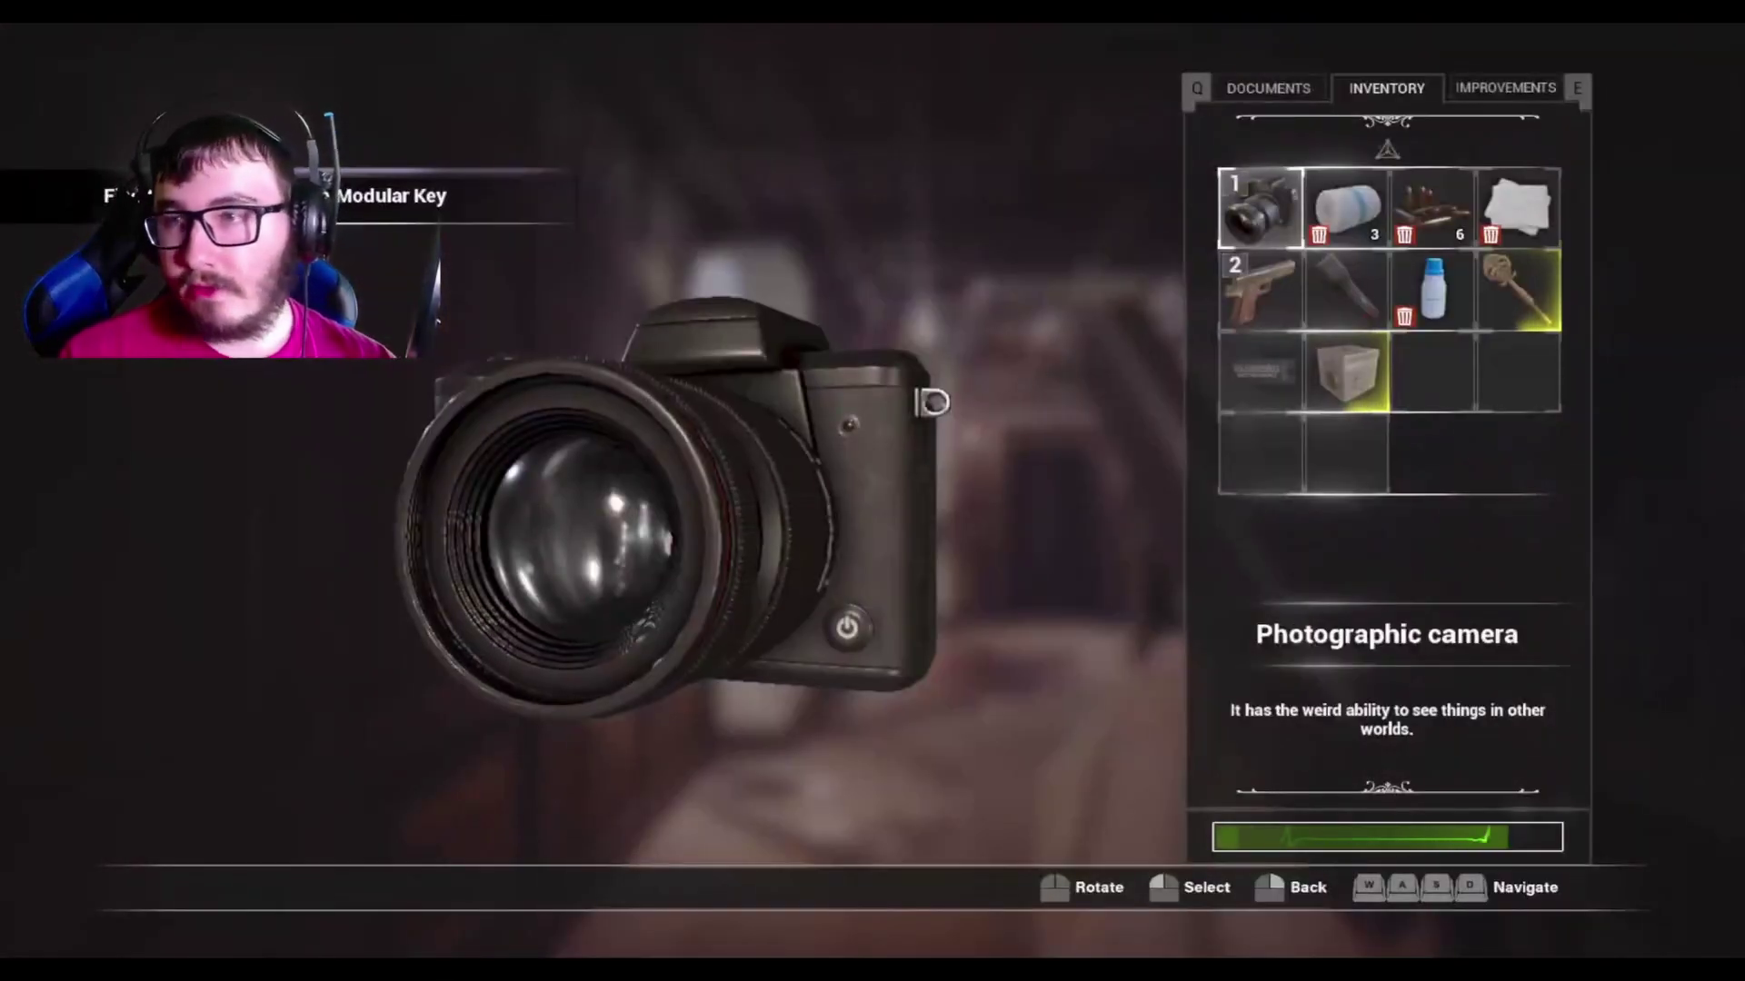
key("Tab")
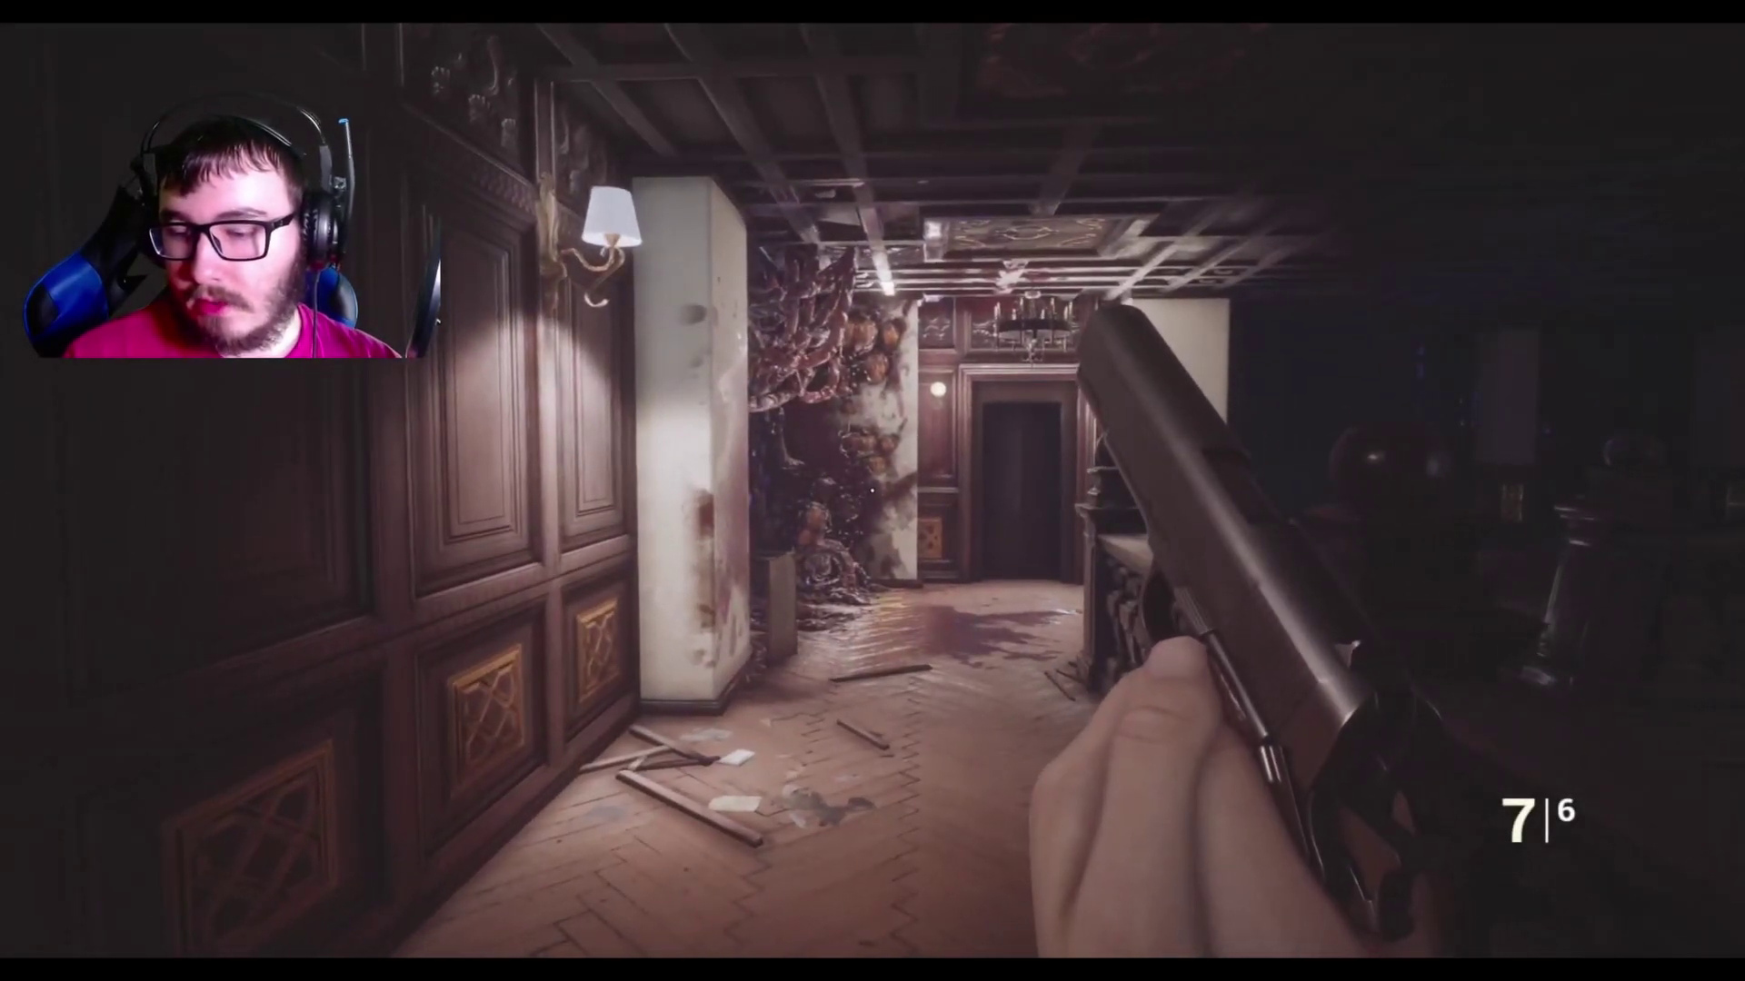
key("w")
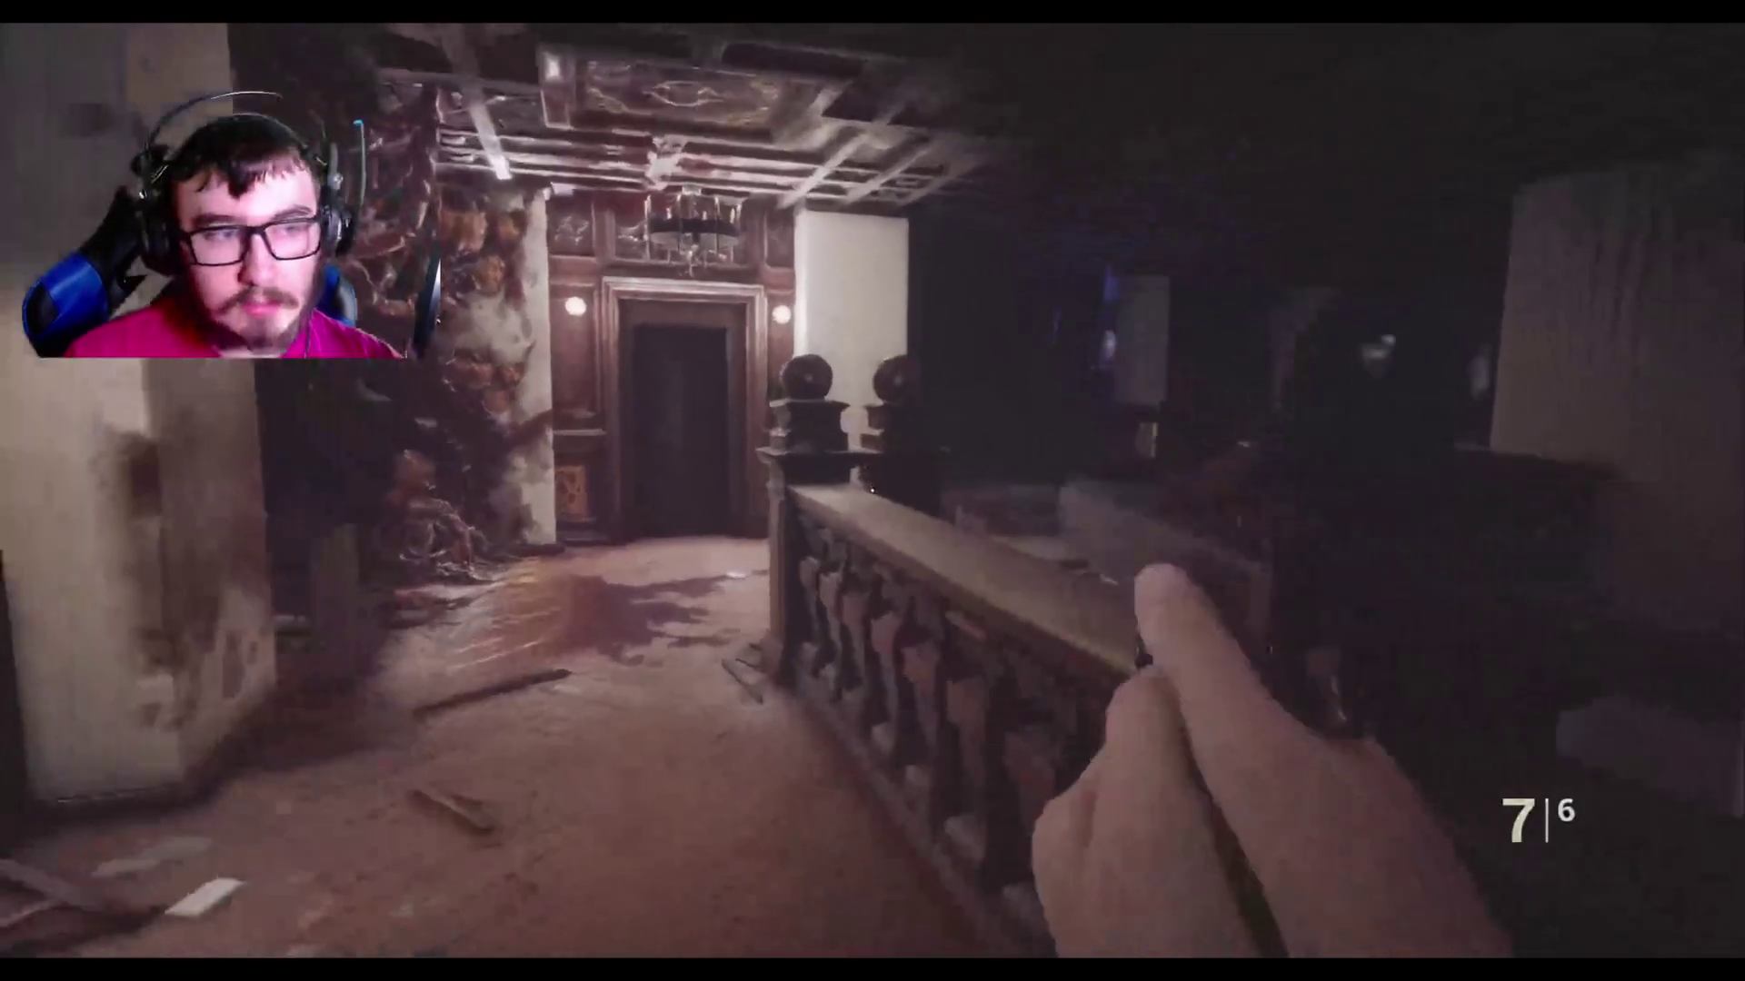
key("w")
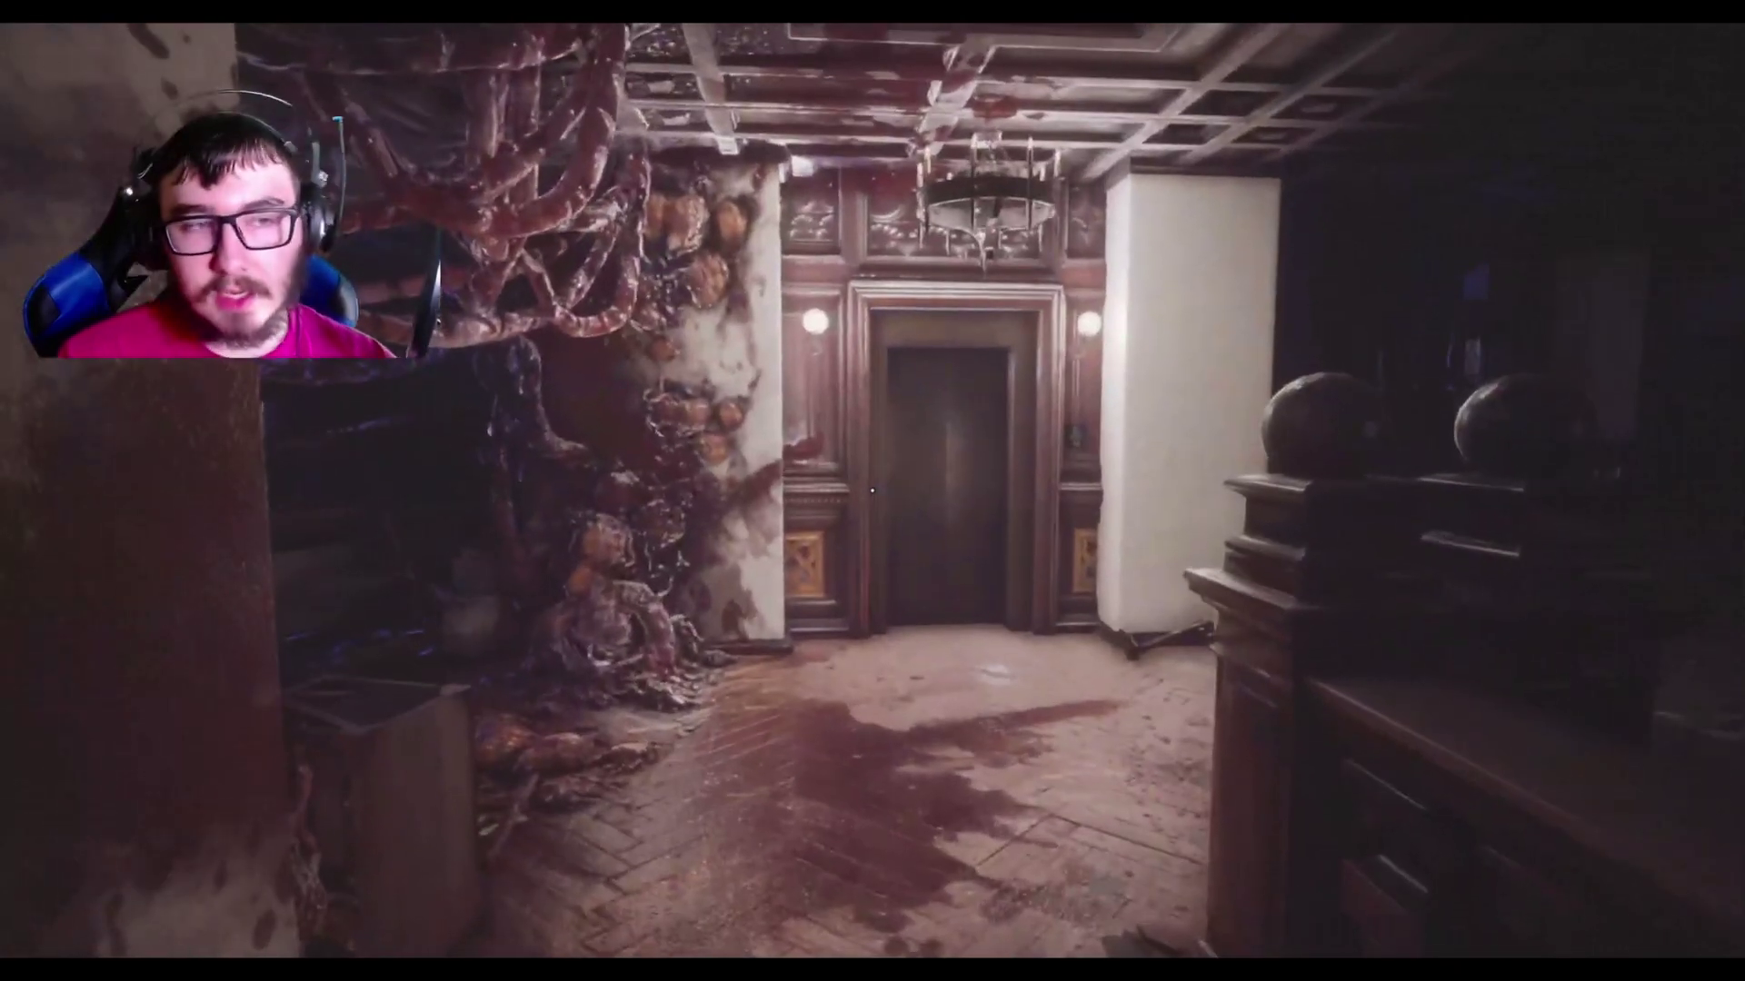
key("w")
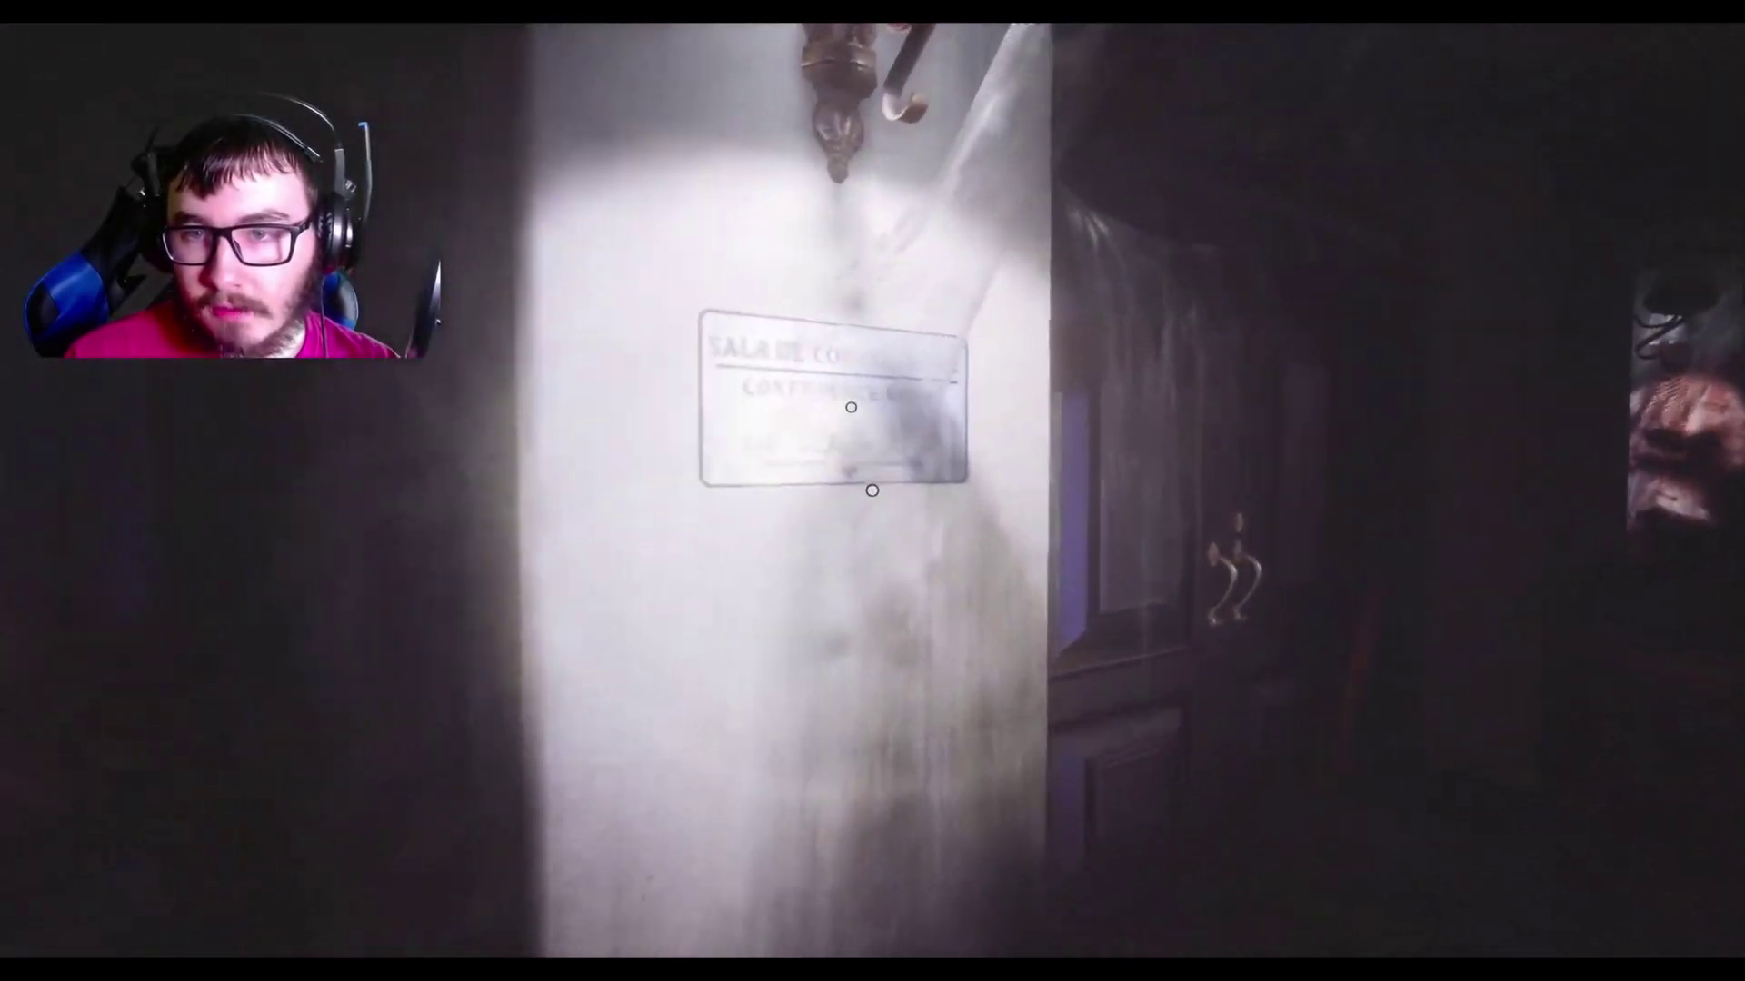
Read the wall sign and try the Metal key on the nearby door.
left_click(871, 489)
key("Escape")
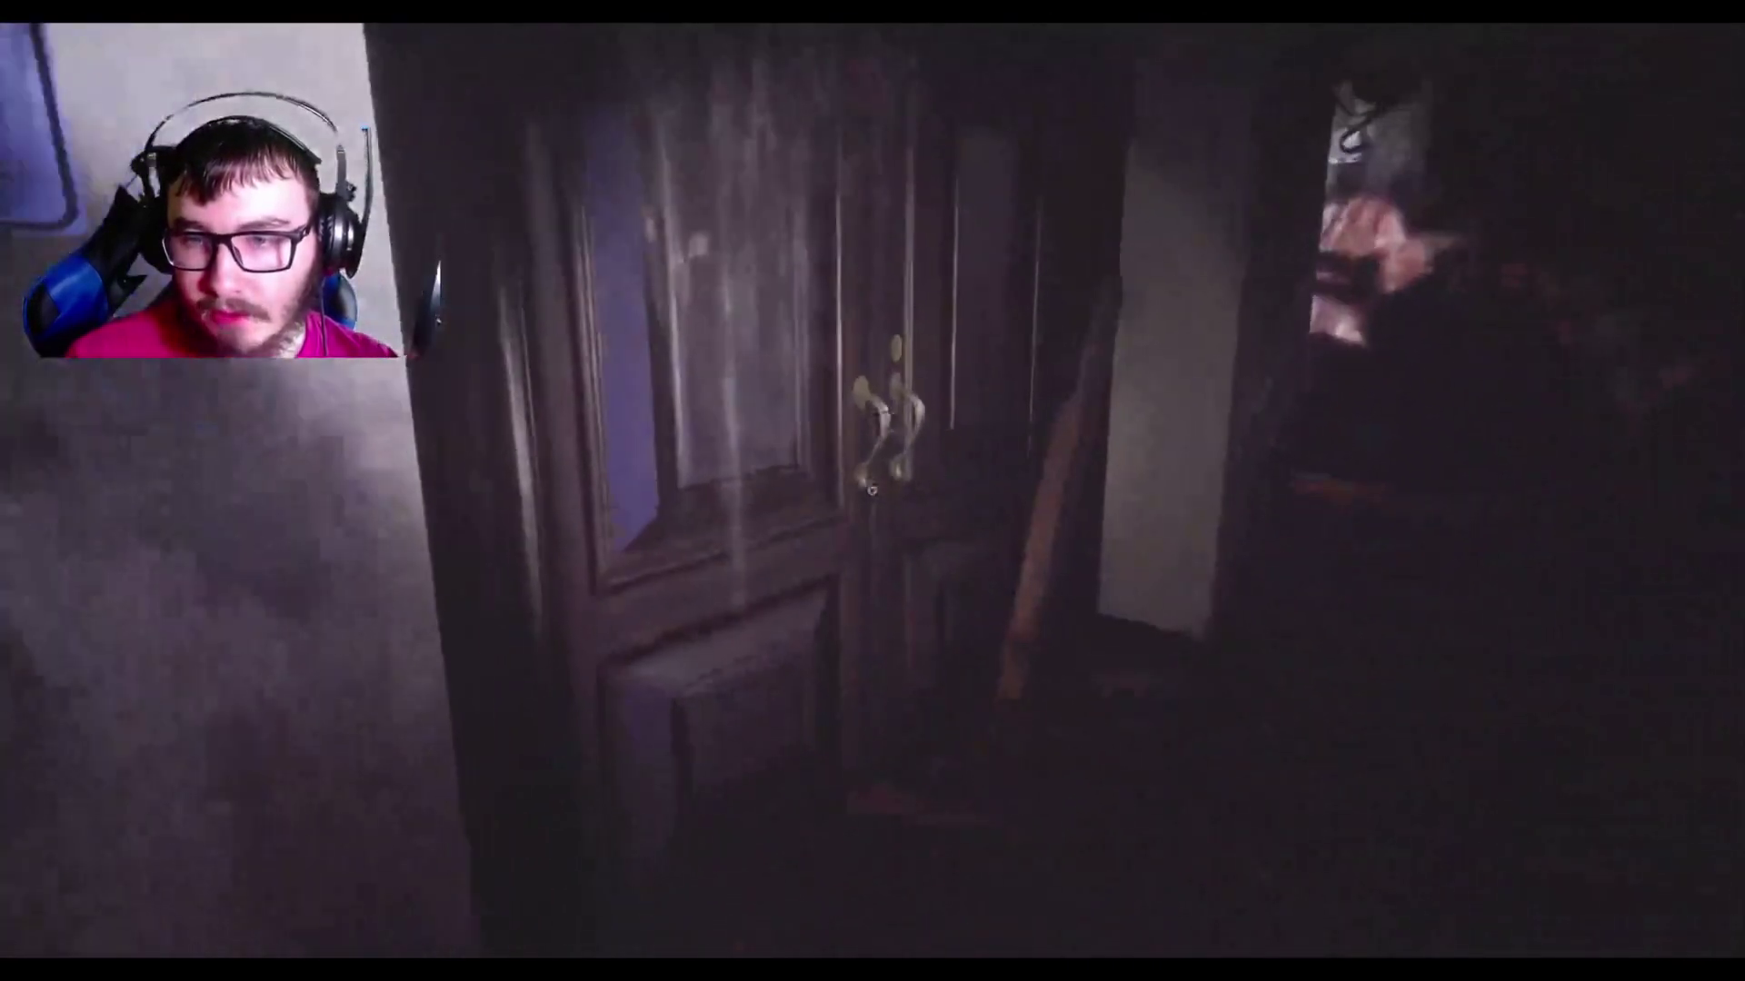
left_click(872, 490)
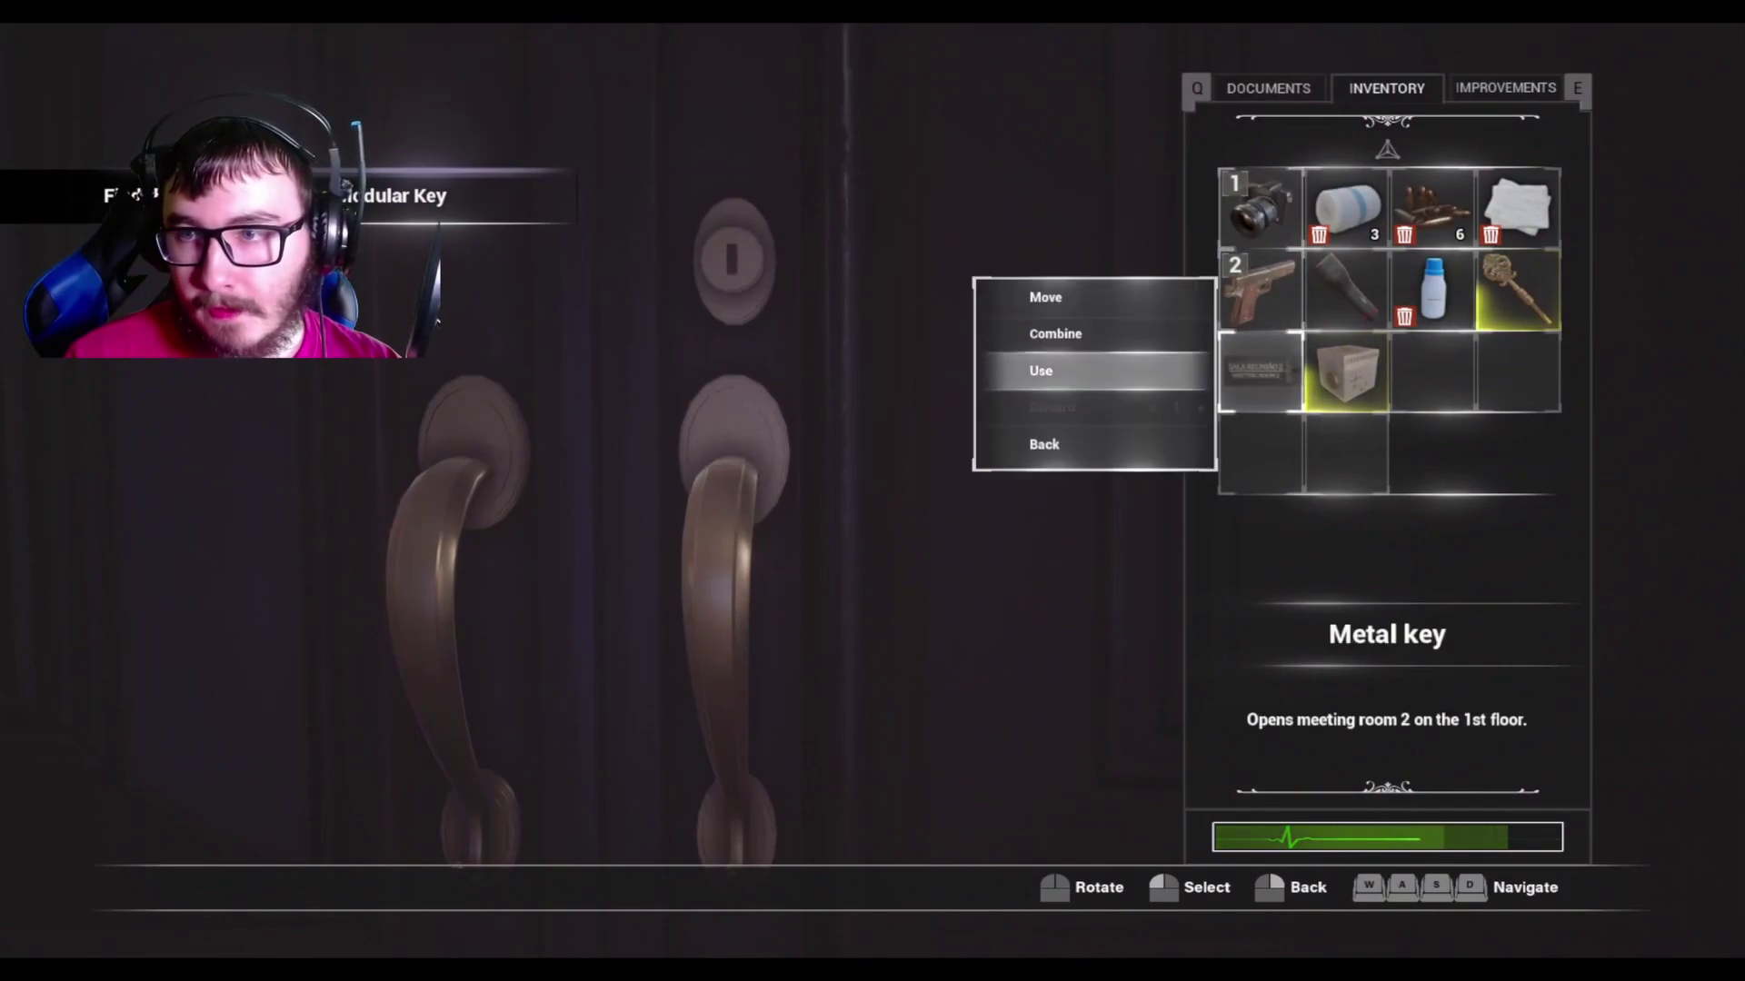
key("Escape")
left_click(870, 489)
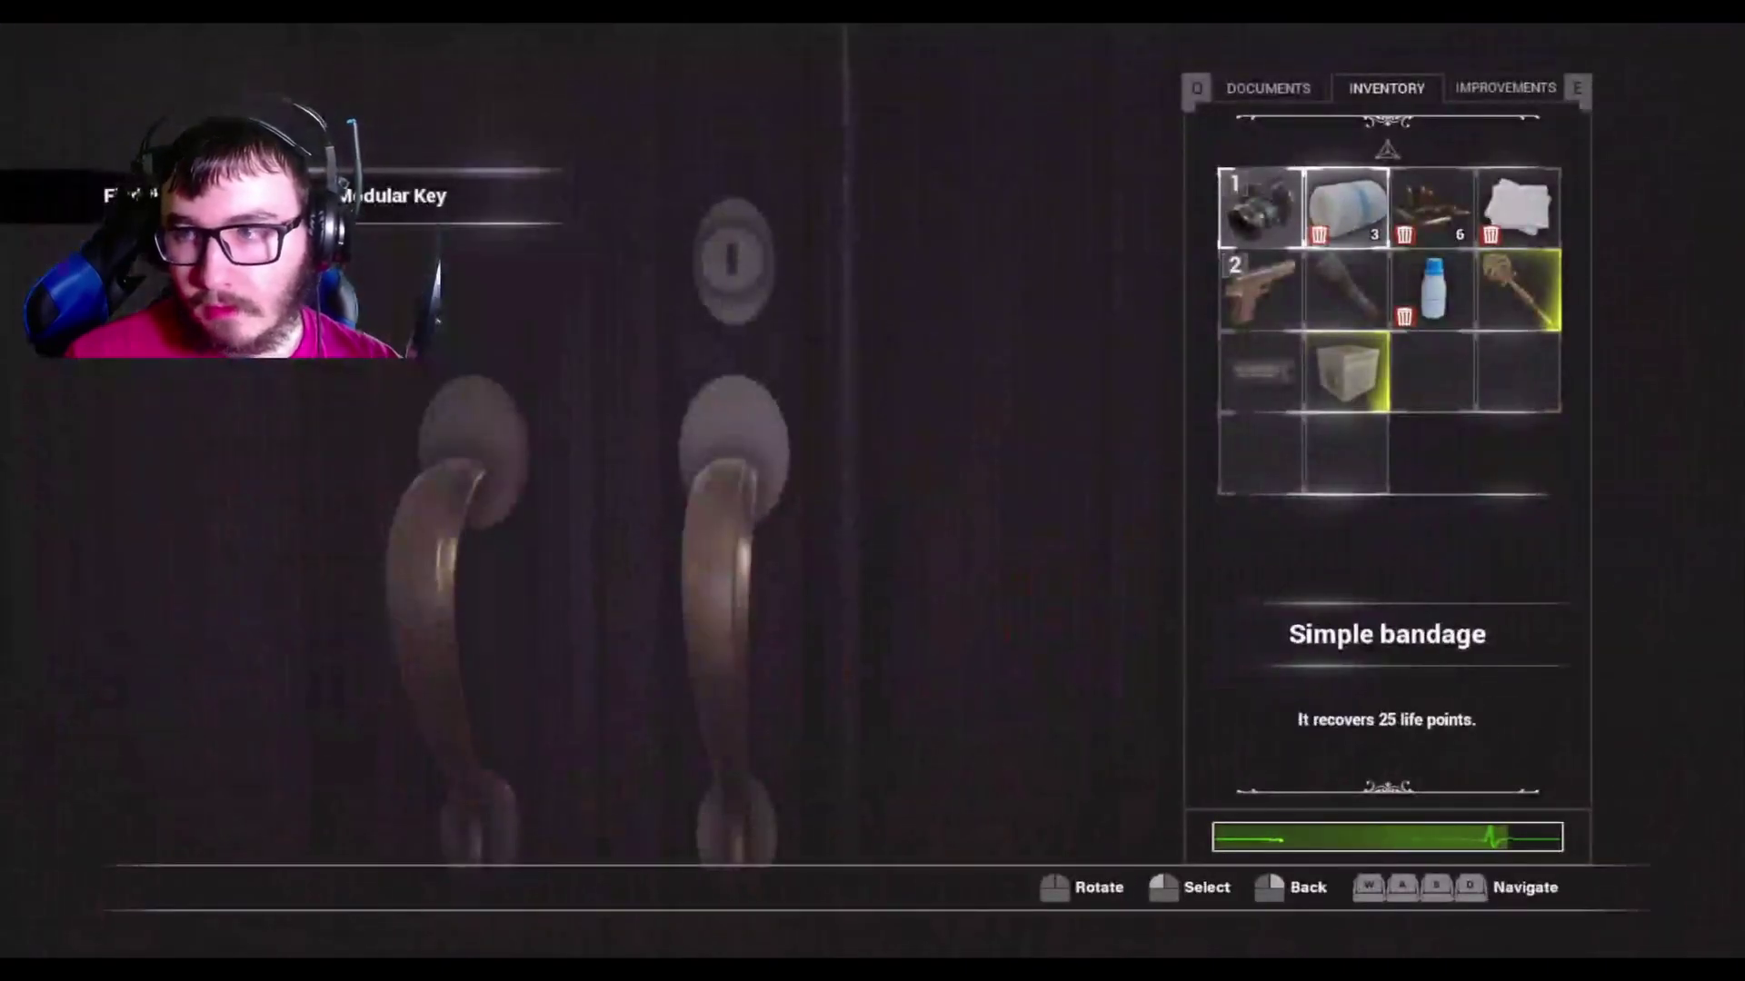
left_click(870, 489)
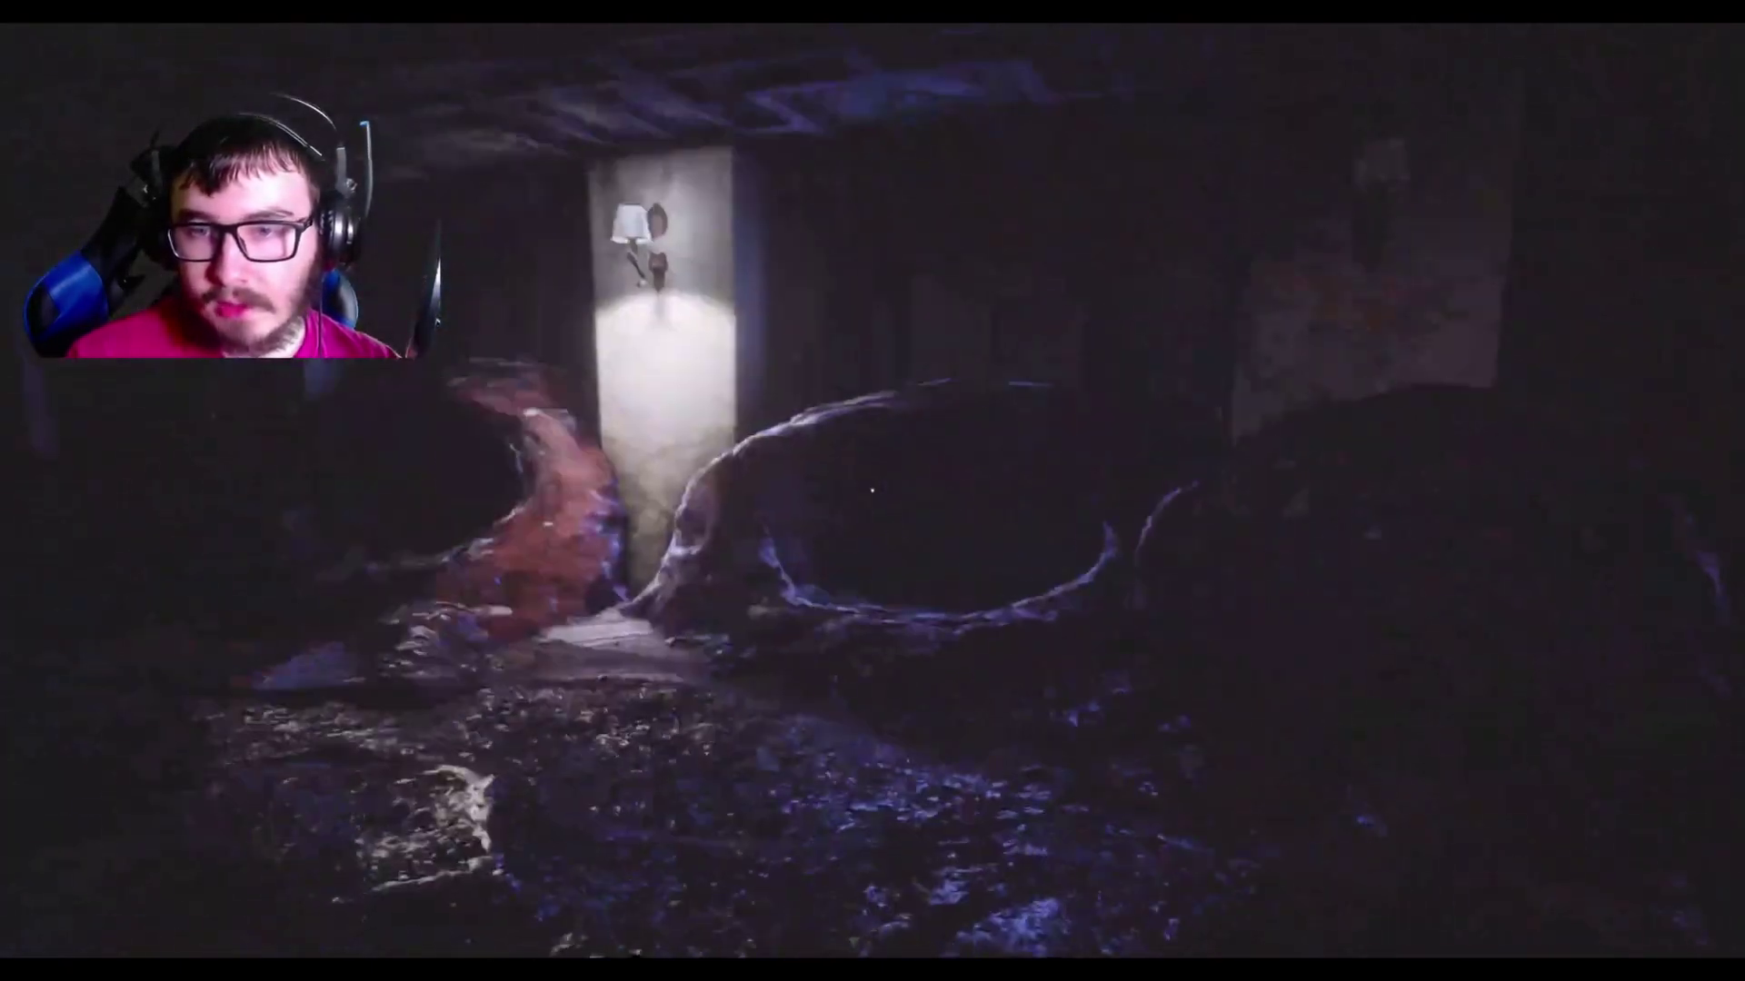
Walk down the dark corridor and read the Meeting Room 2 sign.
key("w")
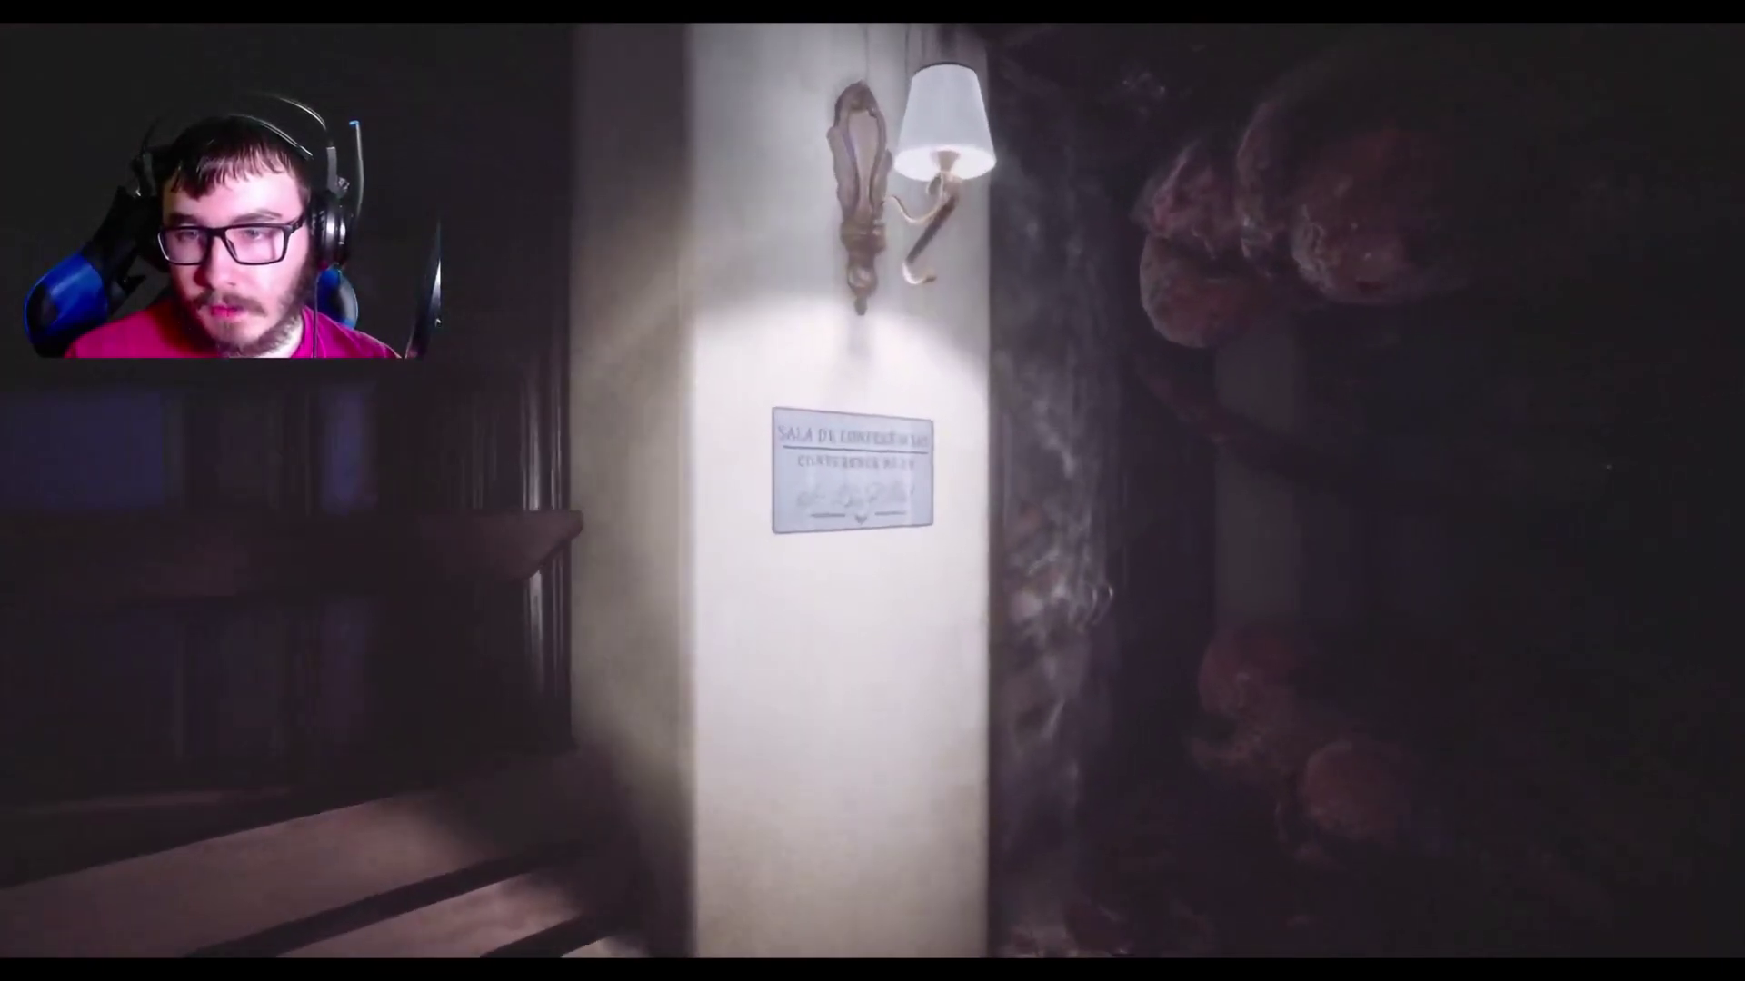
left_click(870, 490)
right_click(873, 490)
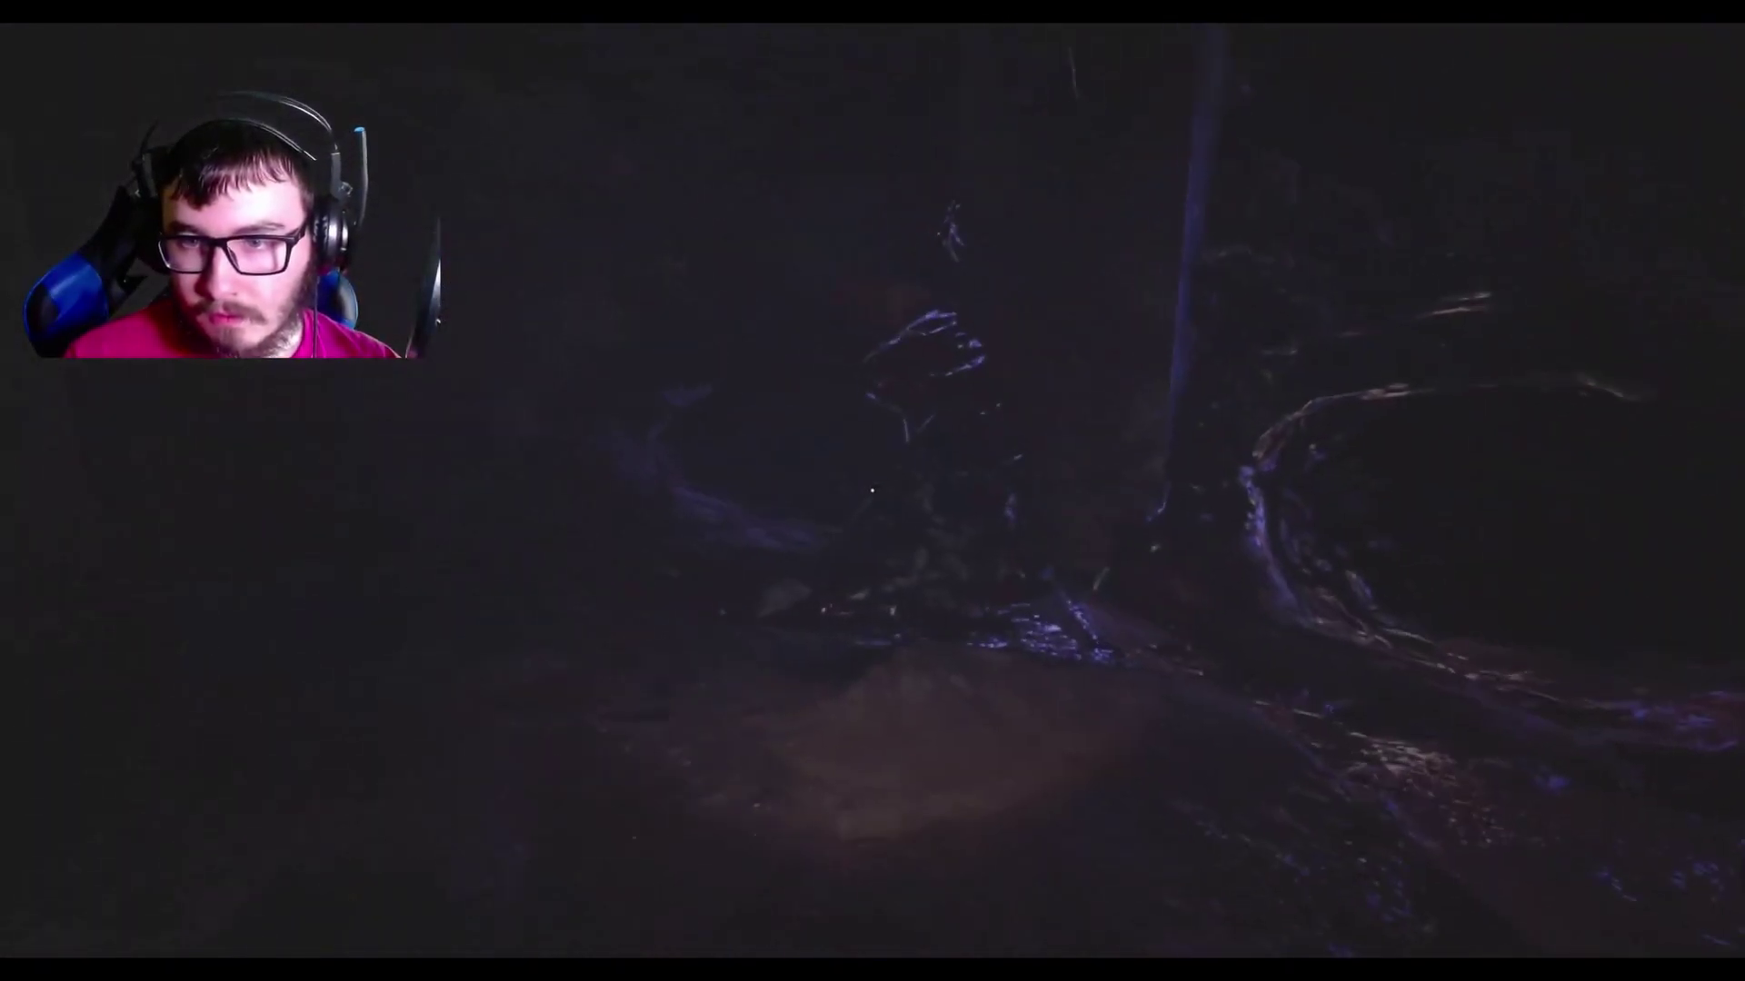
left_click(872, 489)
right_click(872, 490)
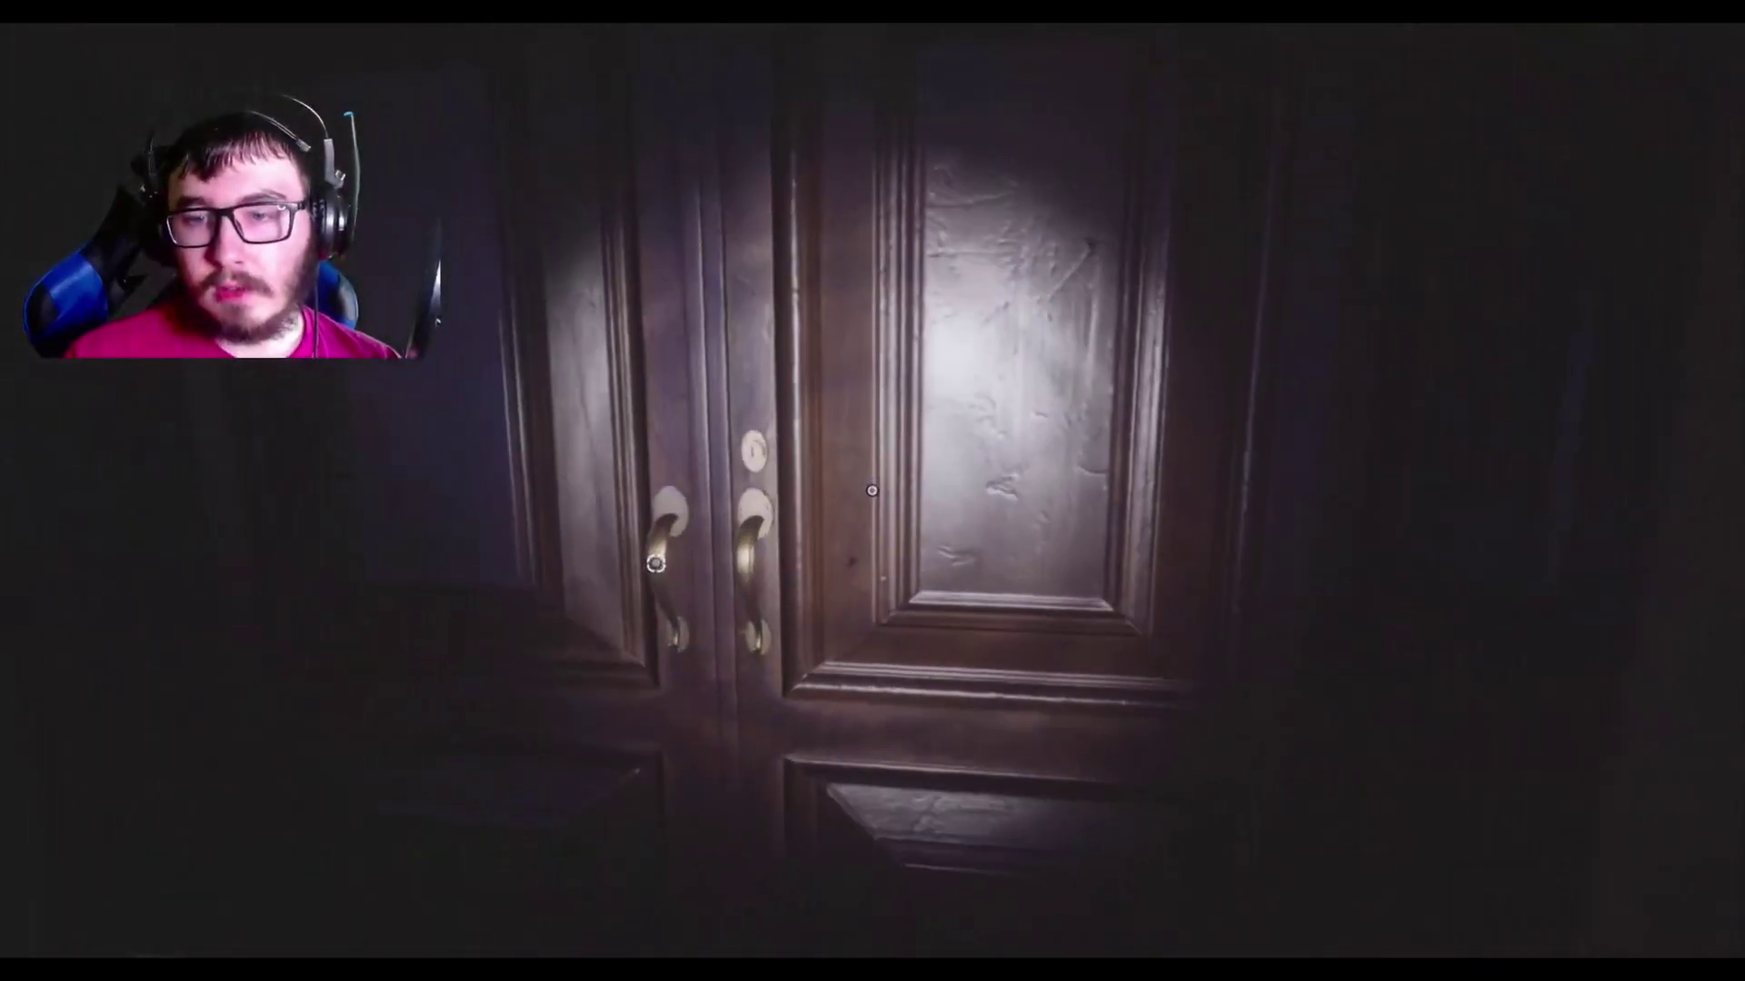
Use the Metal key on the Meeting Room 2 double doors.
left_click(871, 490)
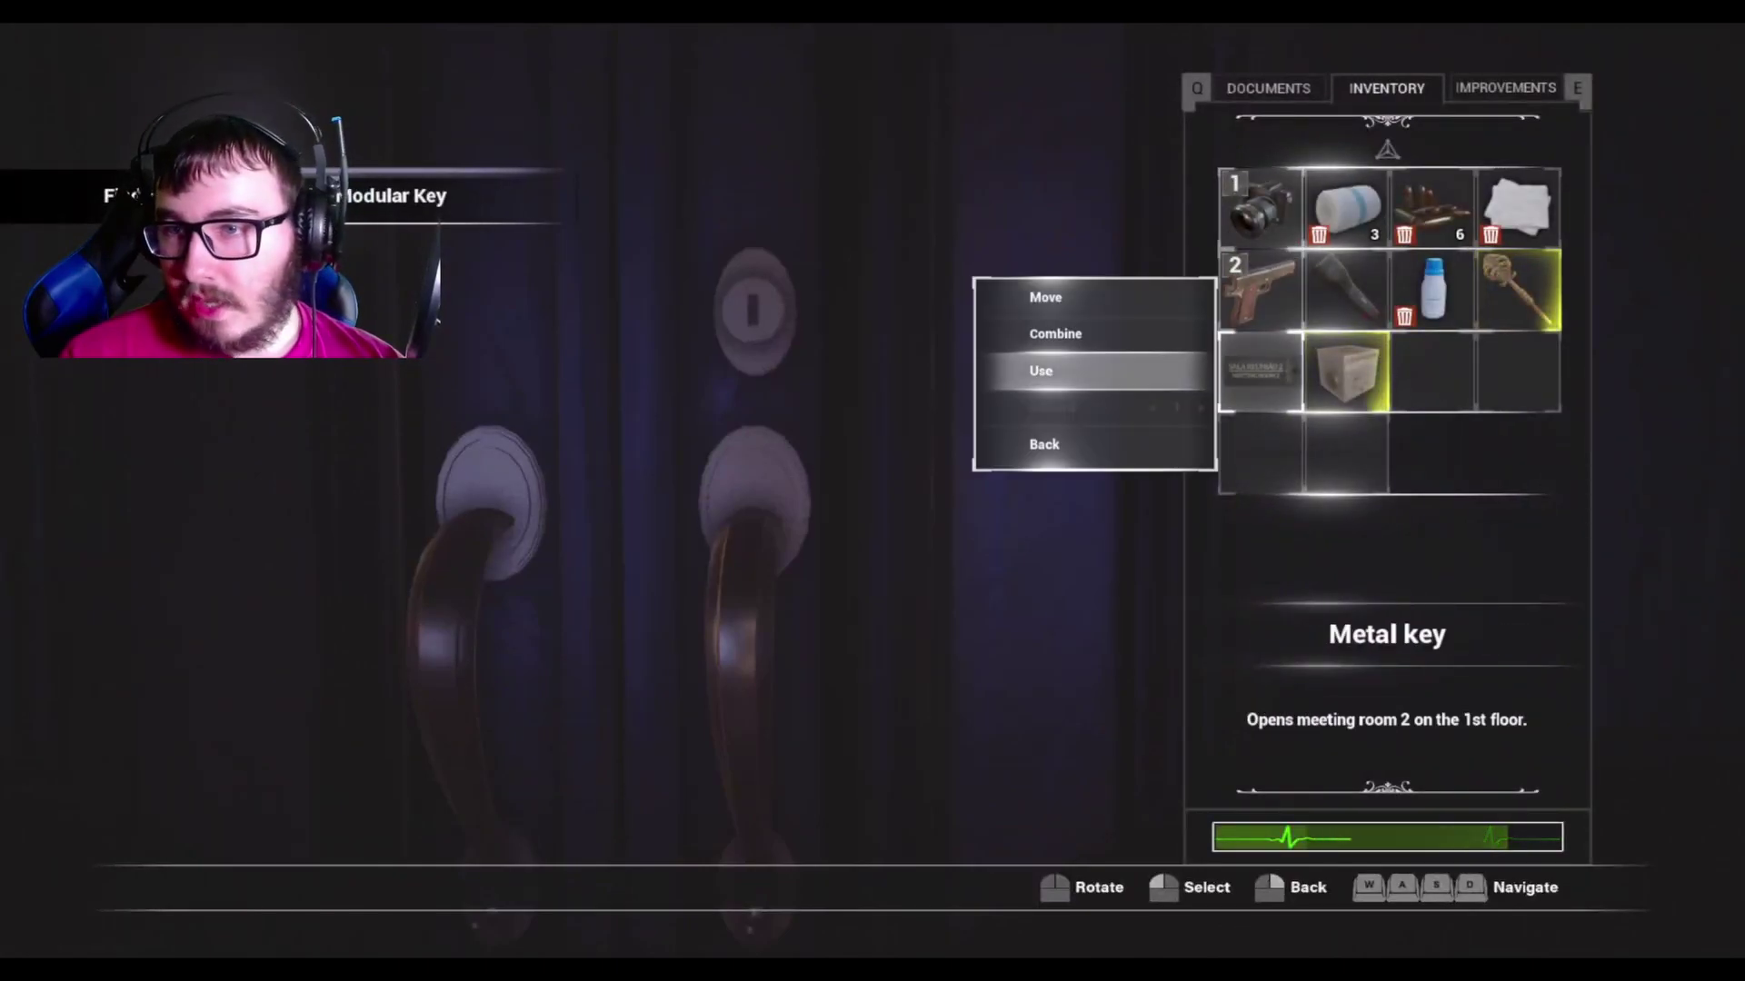
left_click(871, 489)
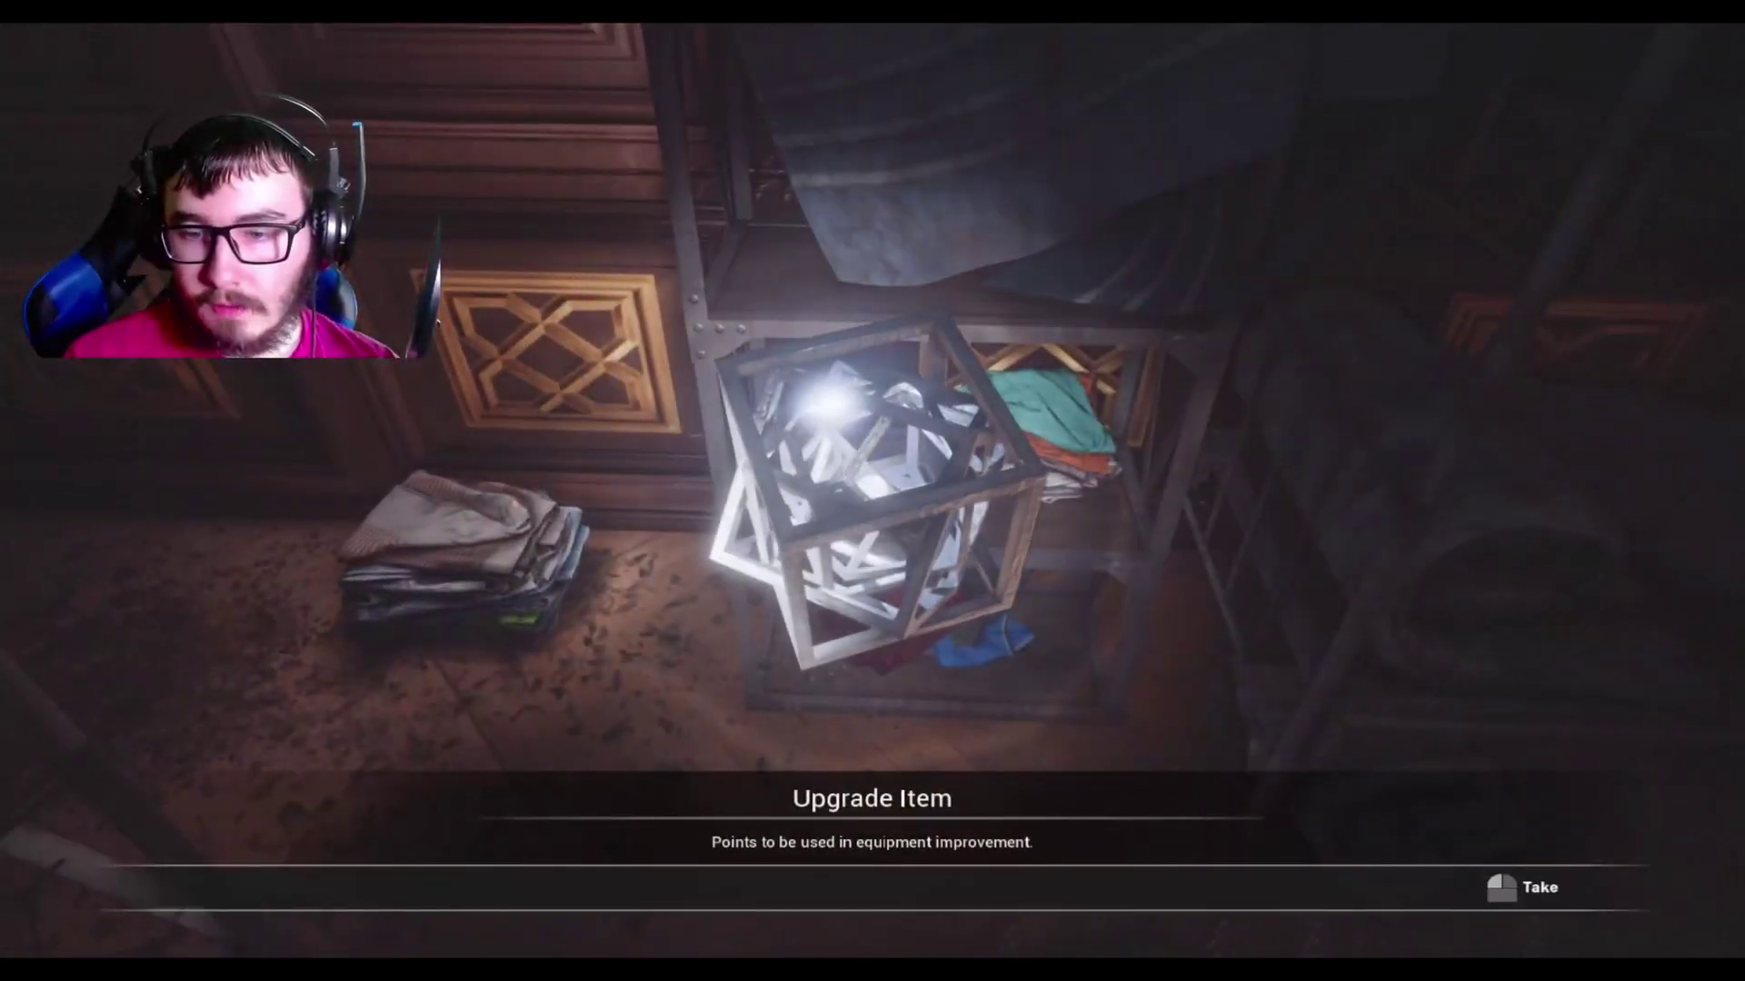
Take the elevator button and review the photographic camera's improvements in the inventory.
key("e")
key("Tab")
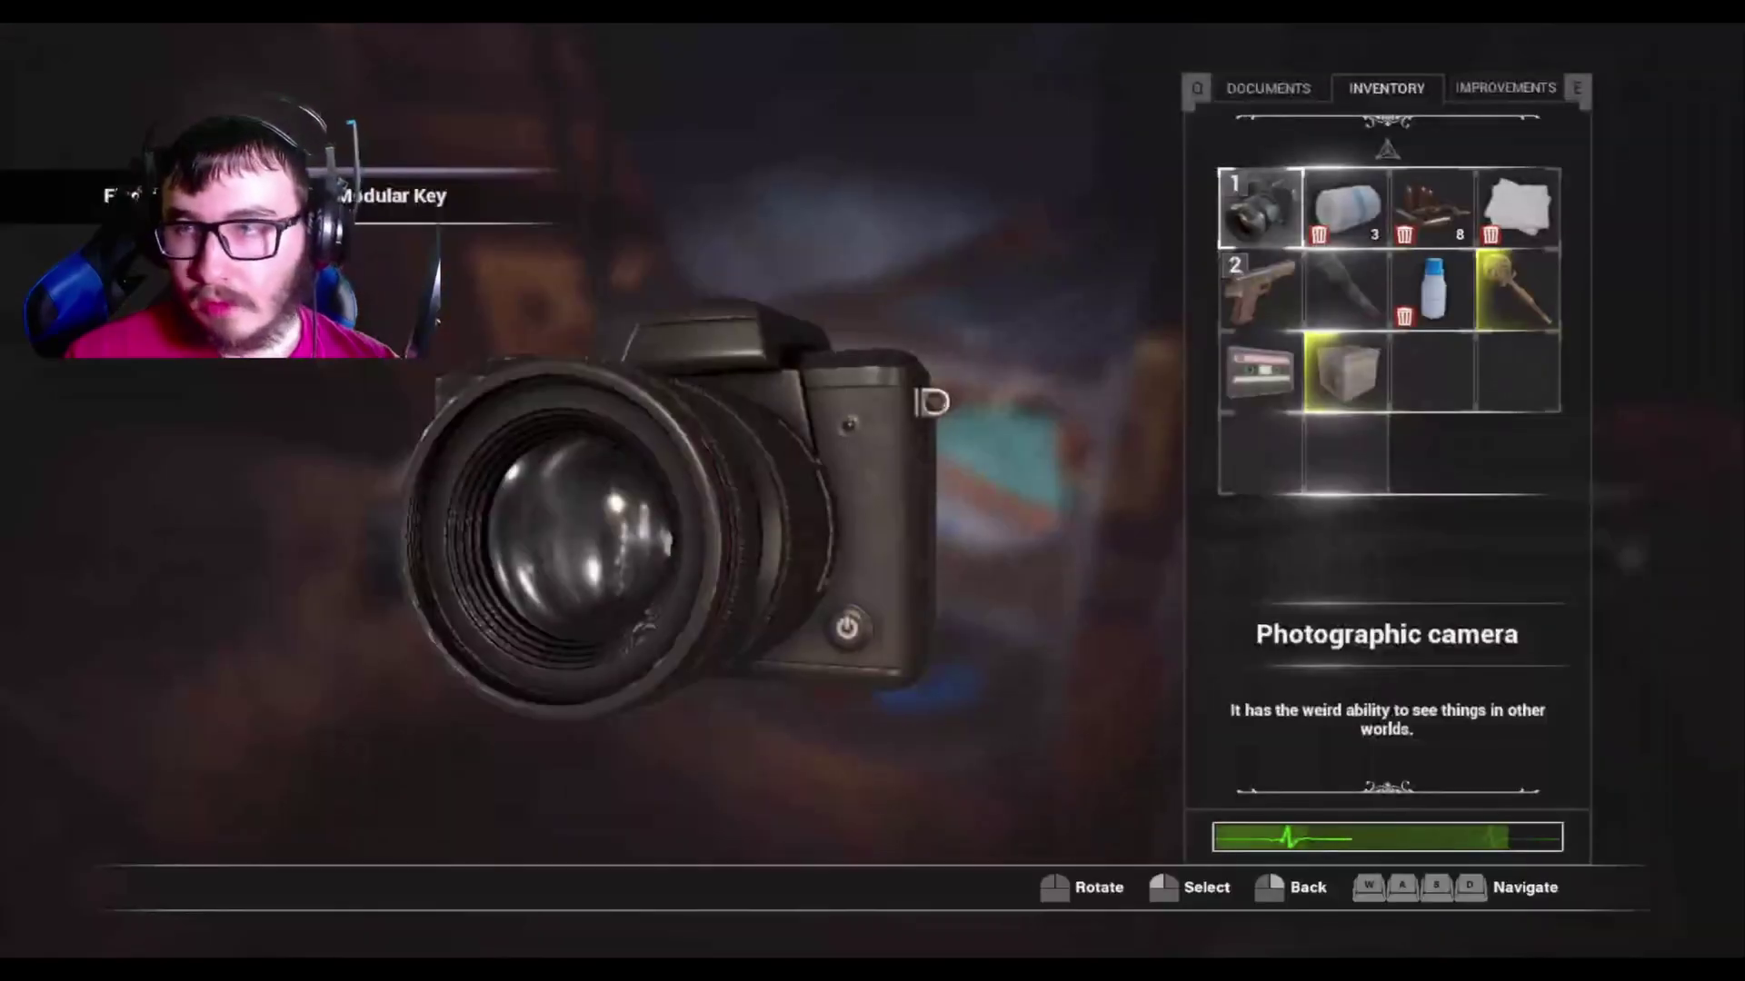
key("a")
key("e")
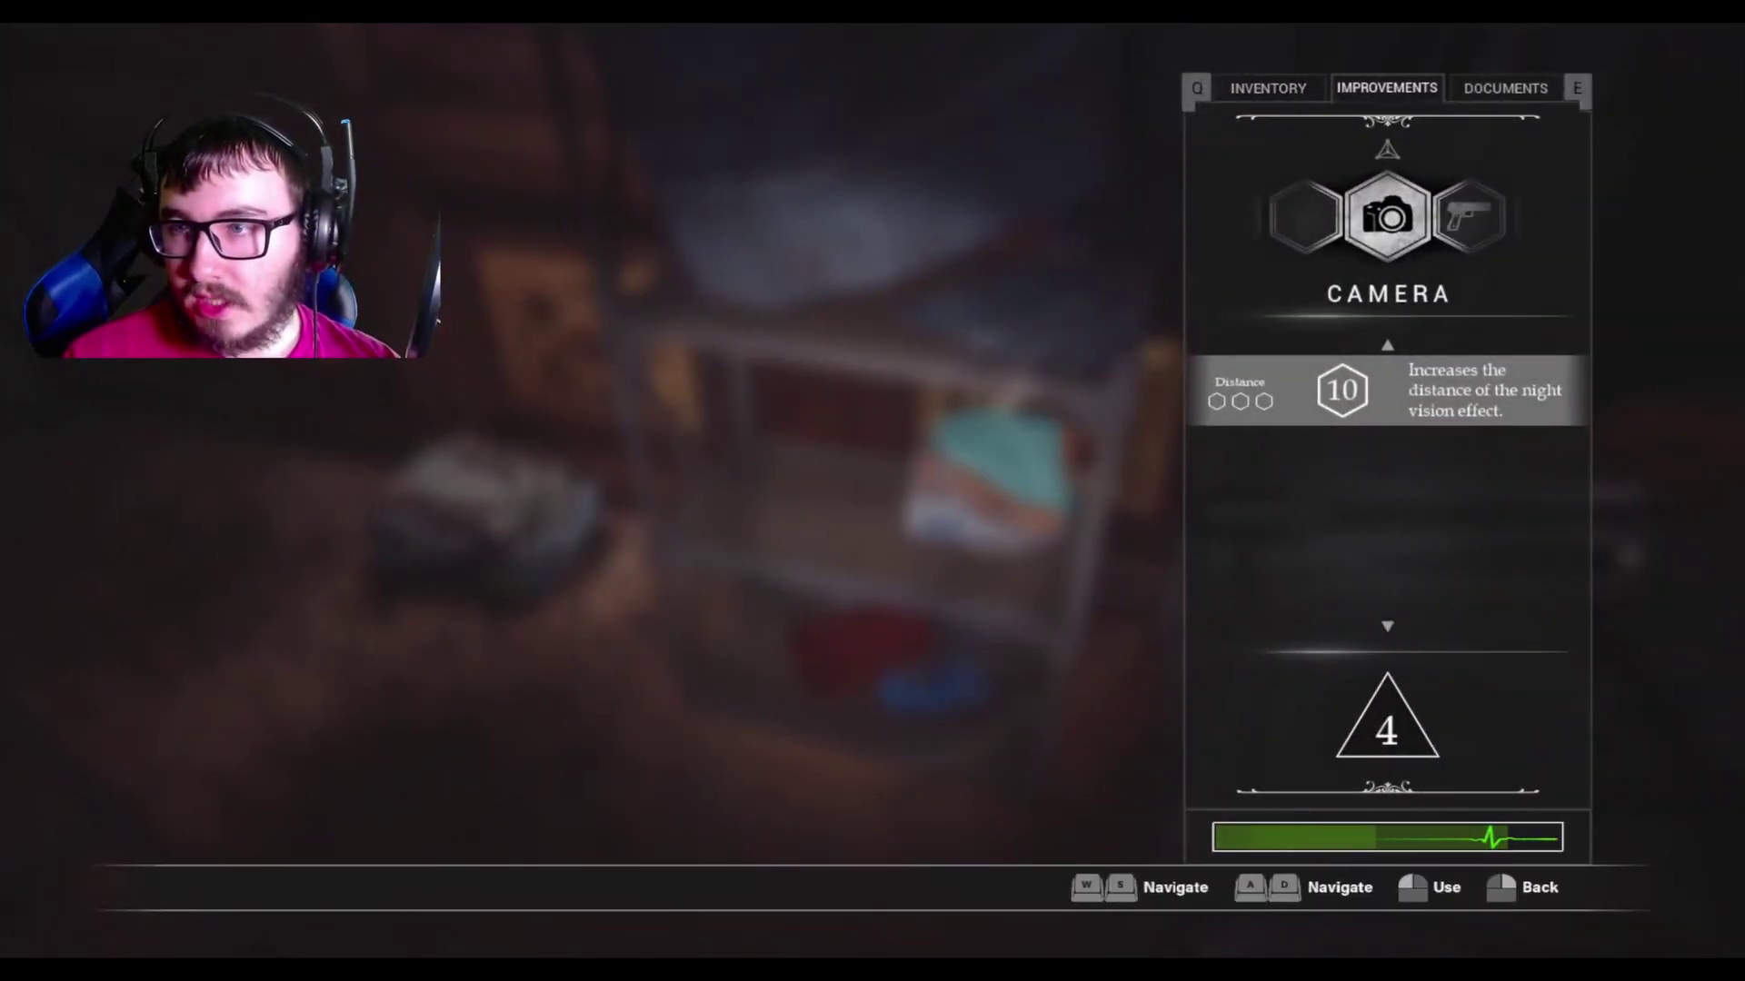
key("q")
key("q")
key("Tab")
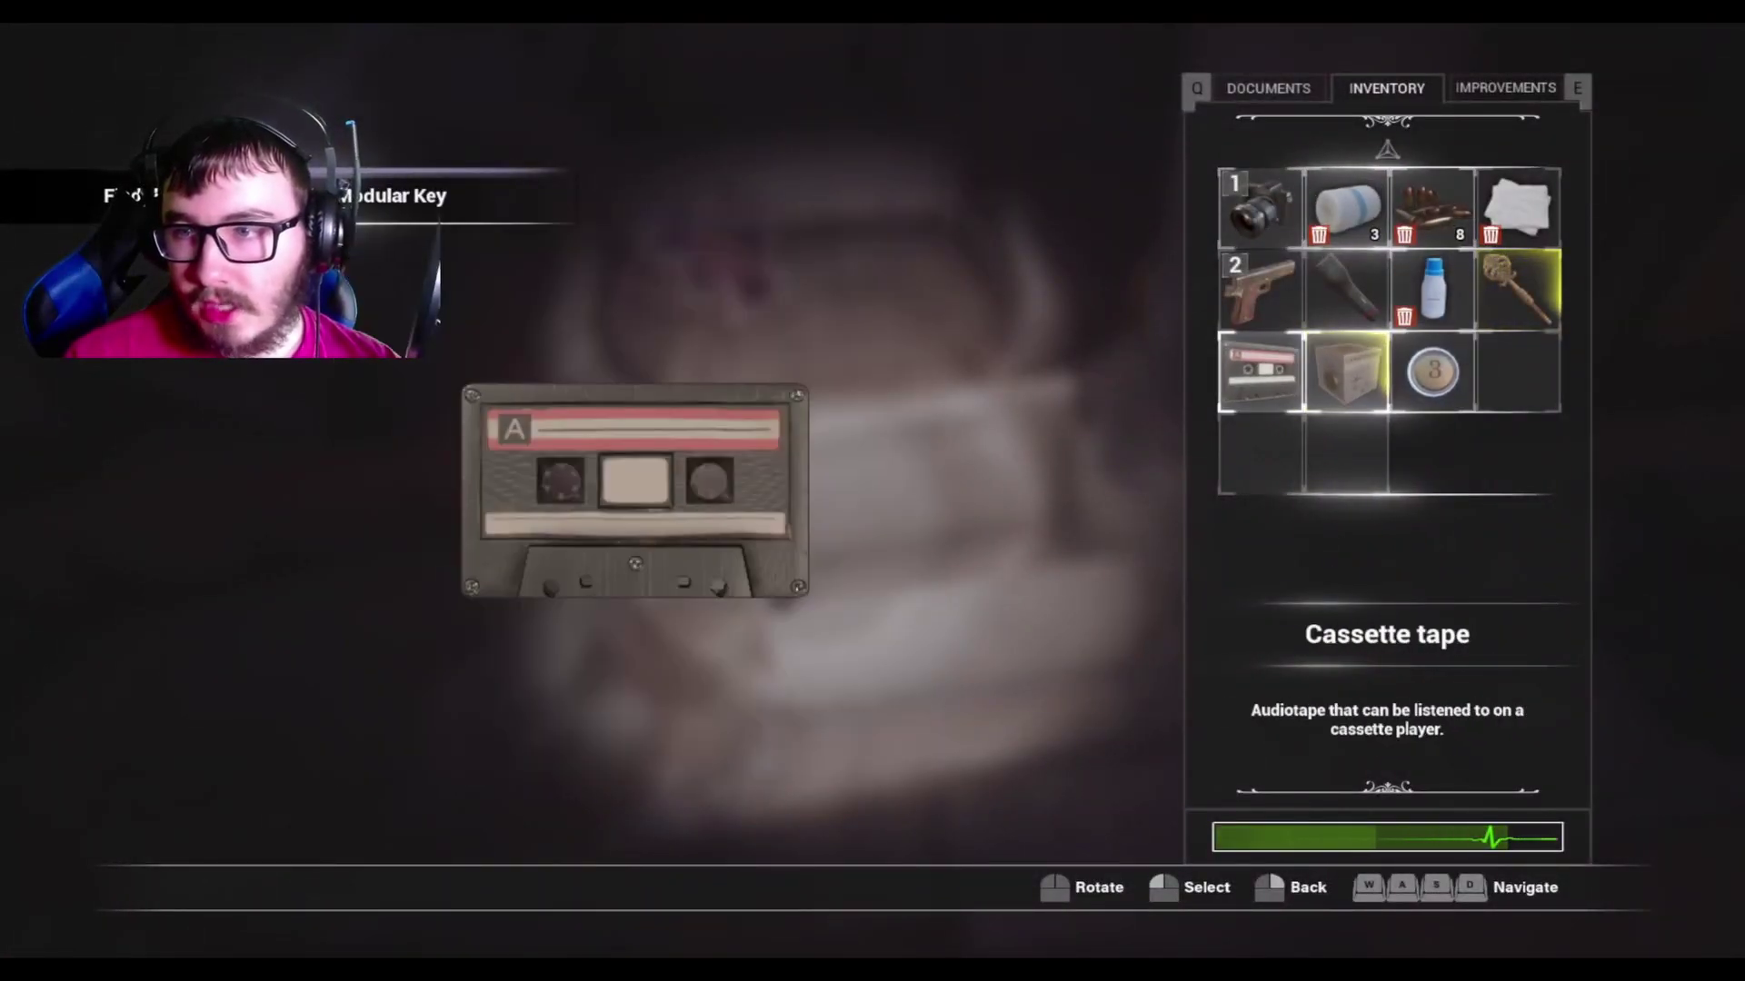
Use the chosen item on the metal puzzle box and take the pistol bullets inside.
key("Return")
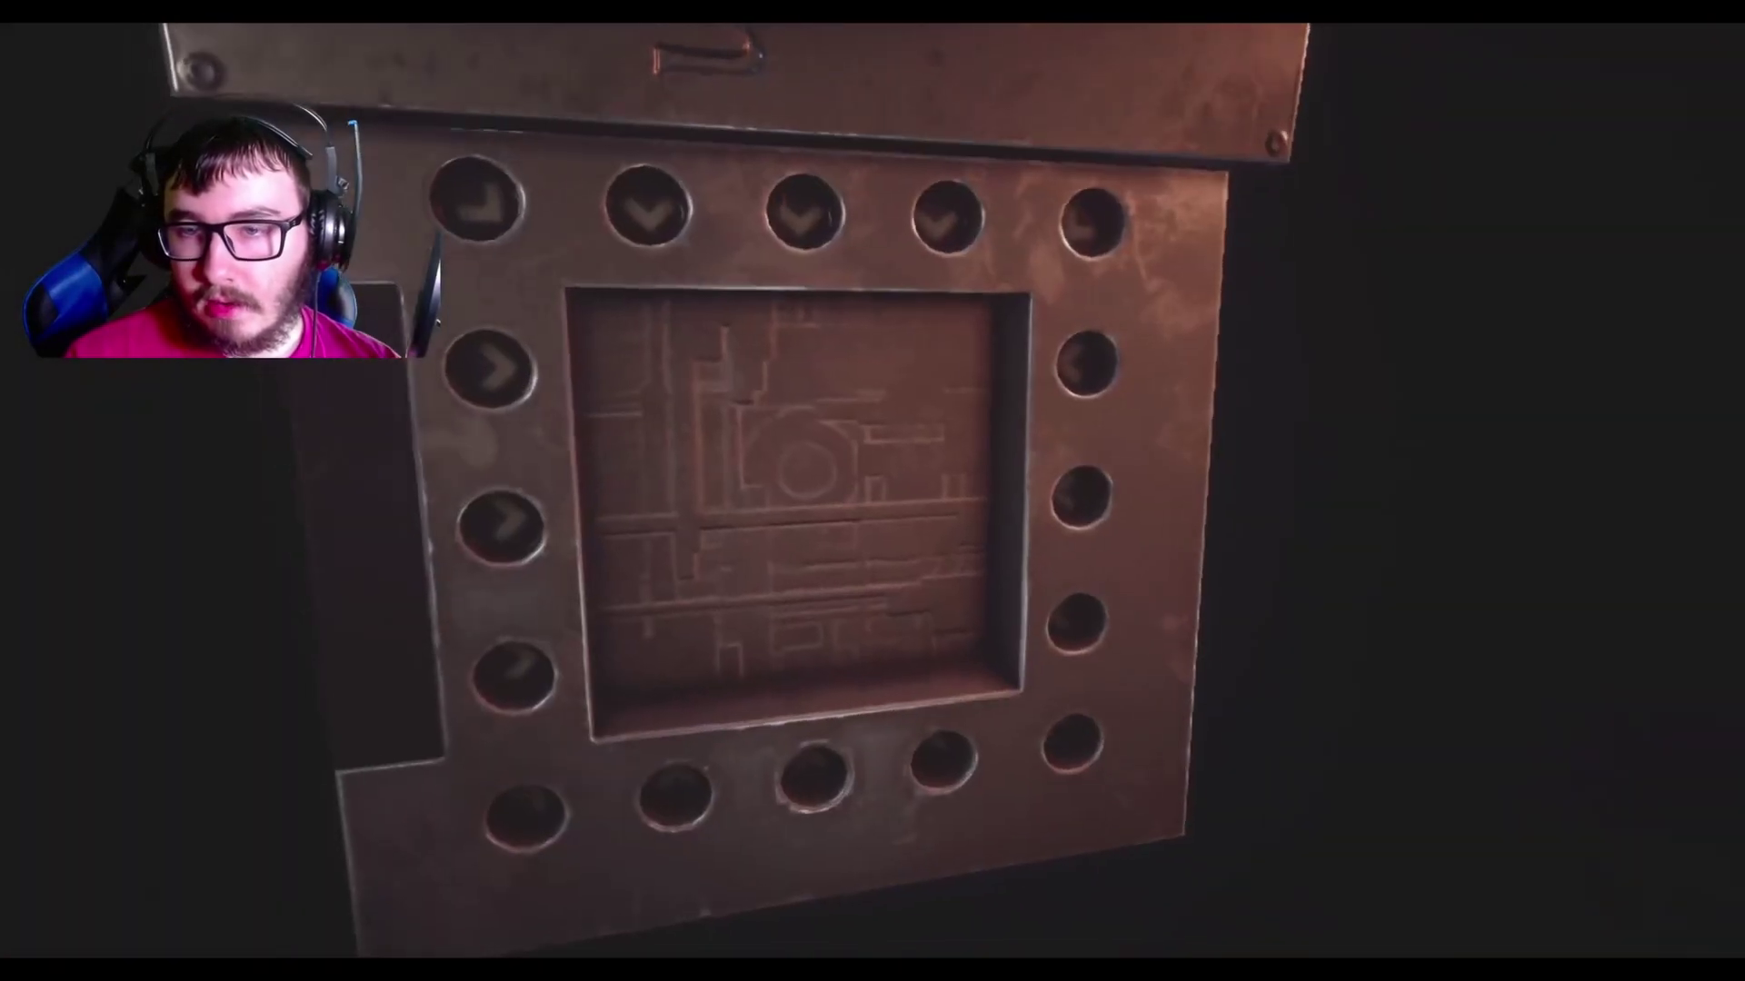
key("Escape")
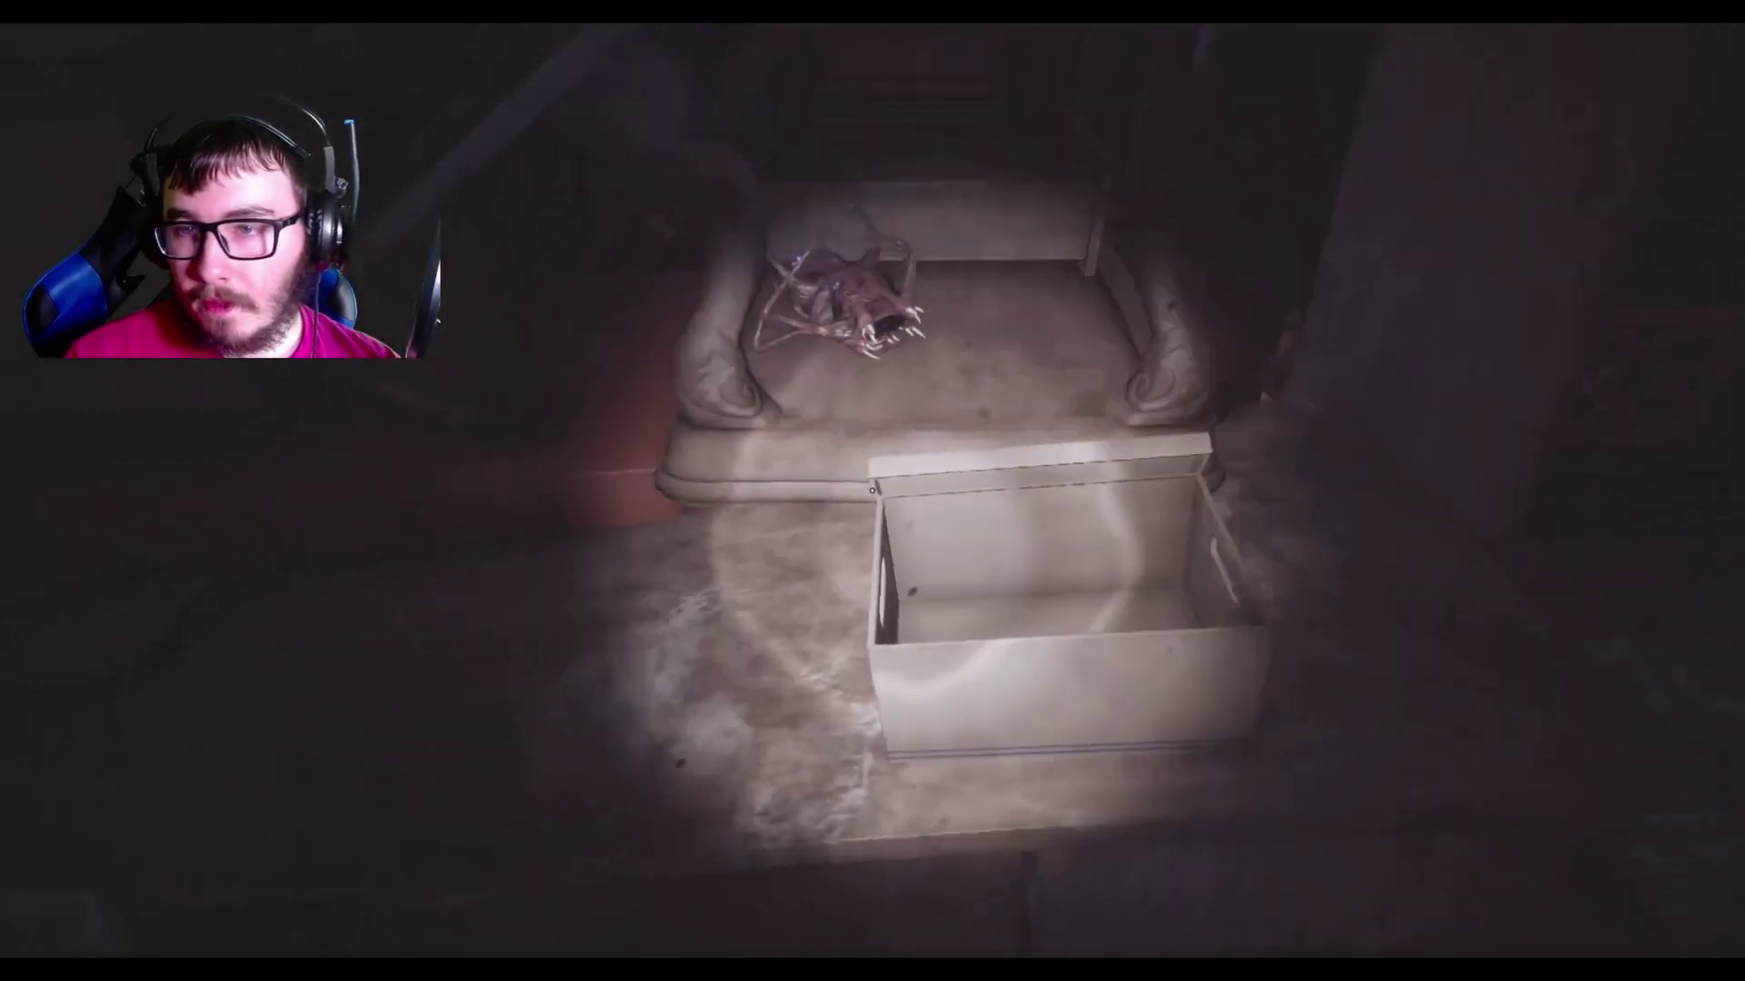
key("Tab")
key("Tab")
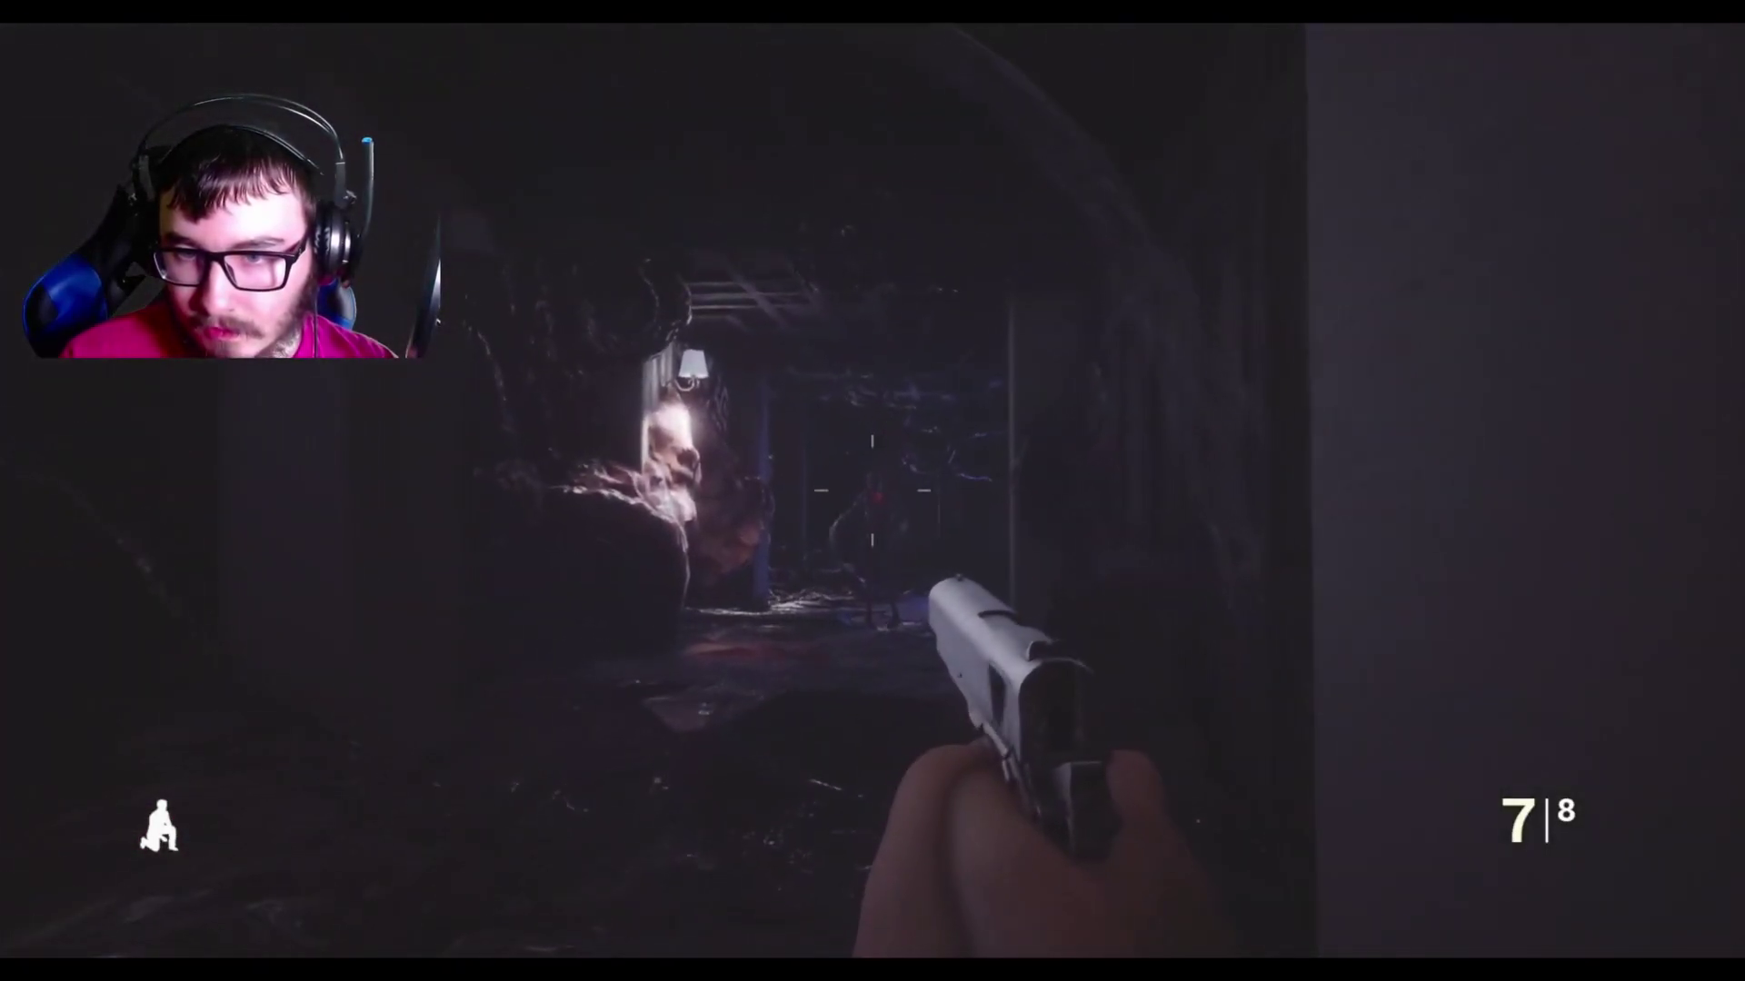
Fire ten pistol shots at the creature in the corridor.
left_click(873, 485)
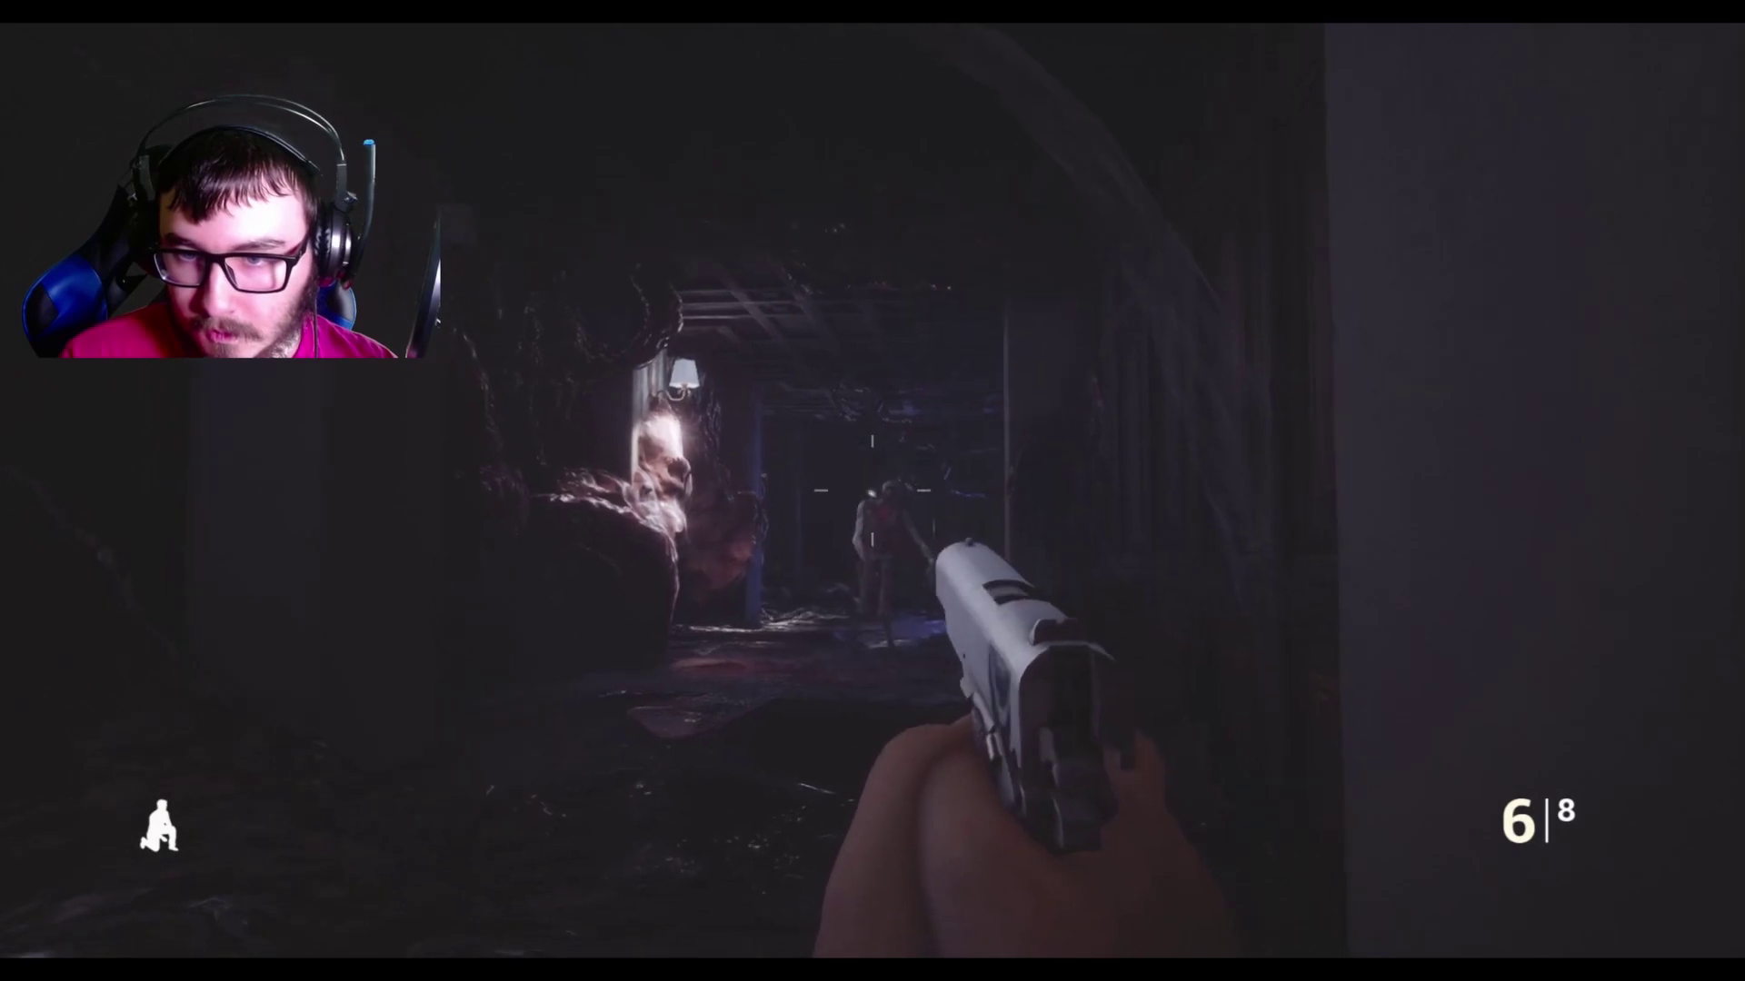
left_click(873, 484)
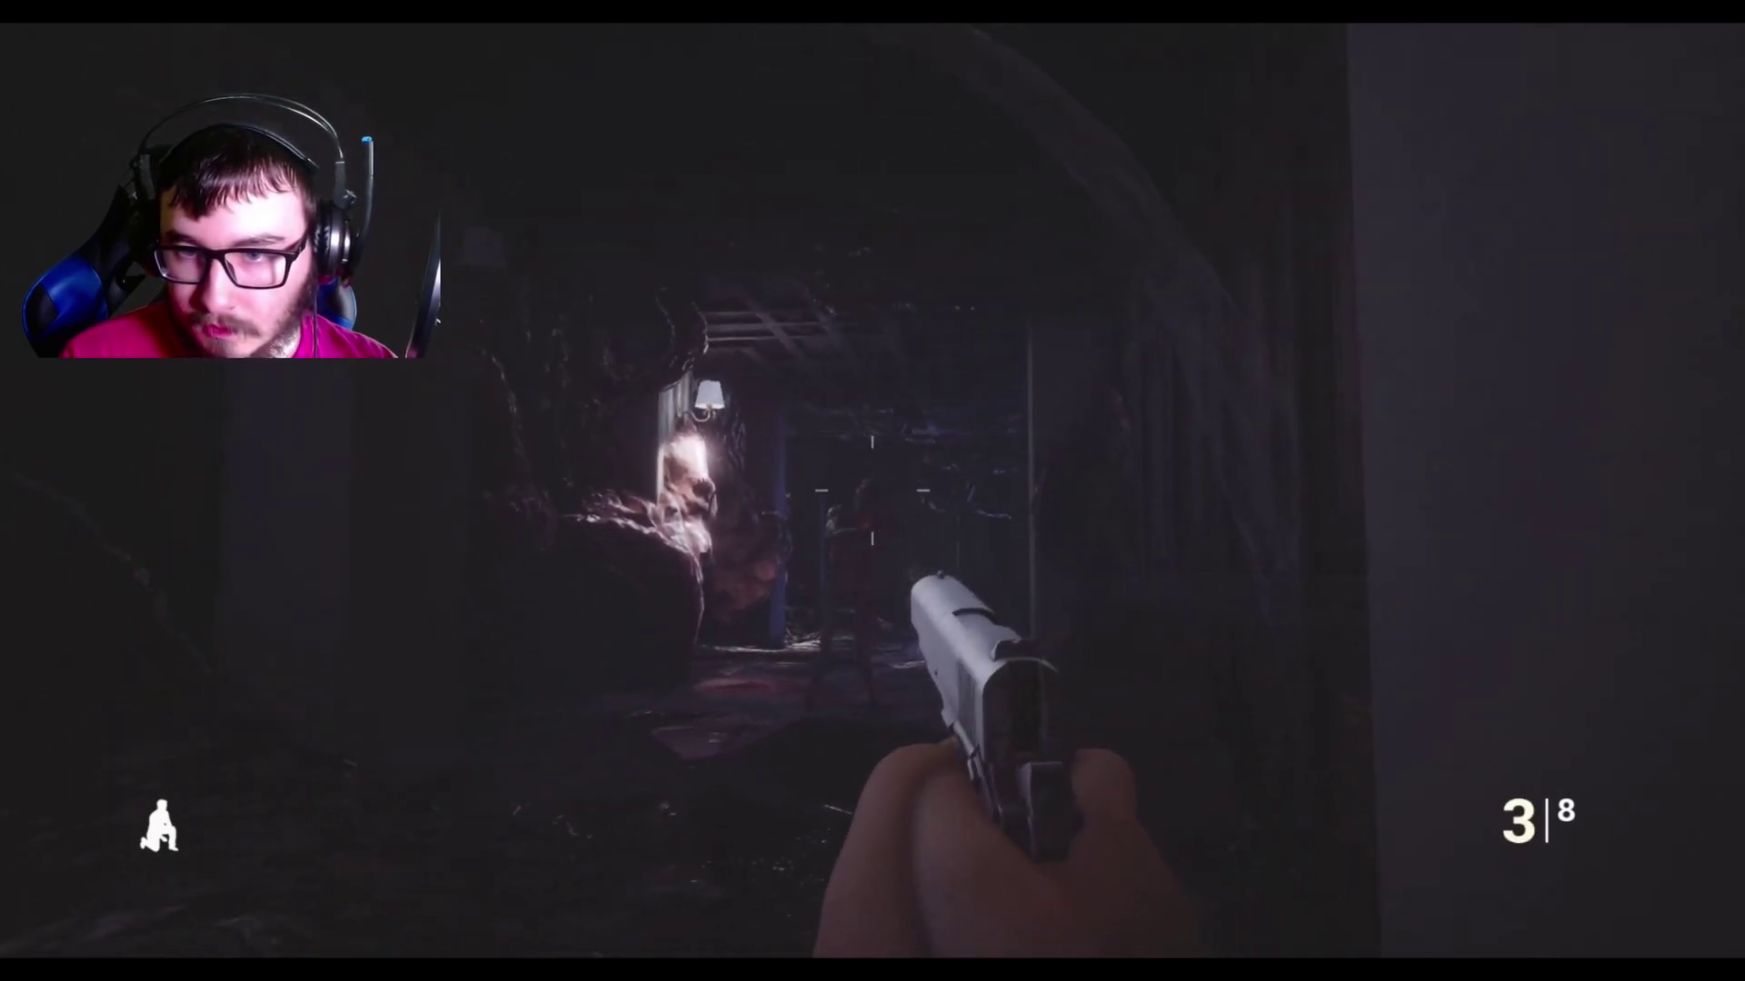
left_click(872, 484)
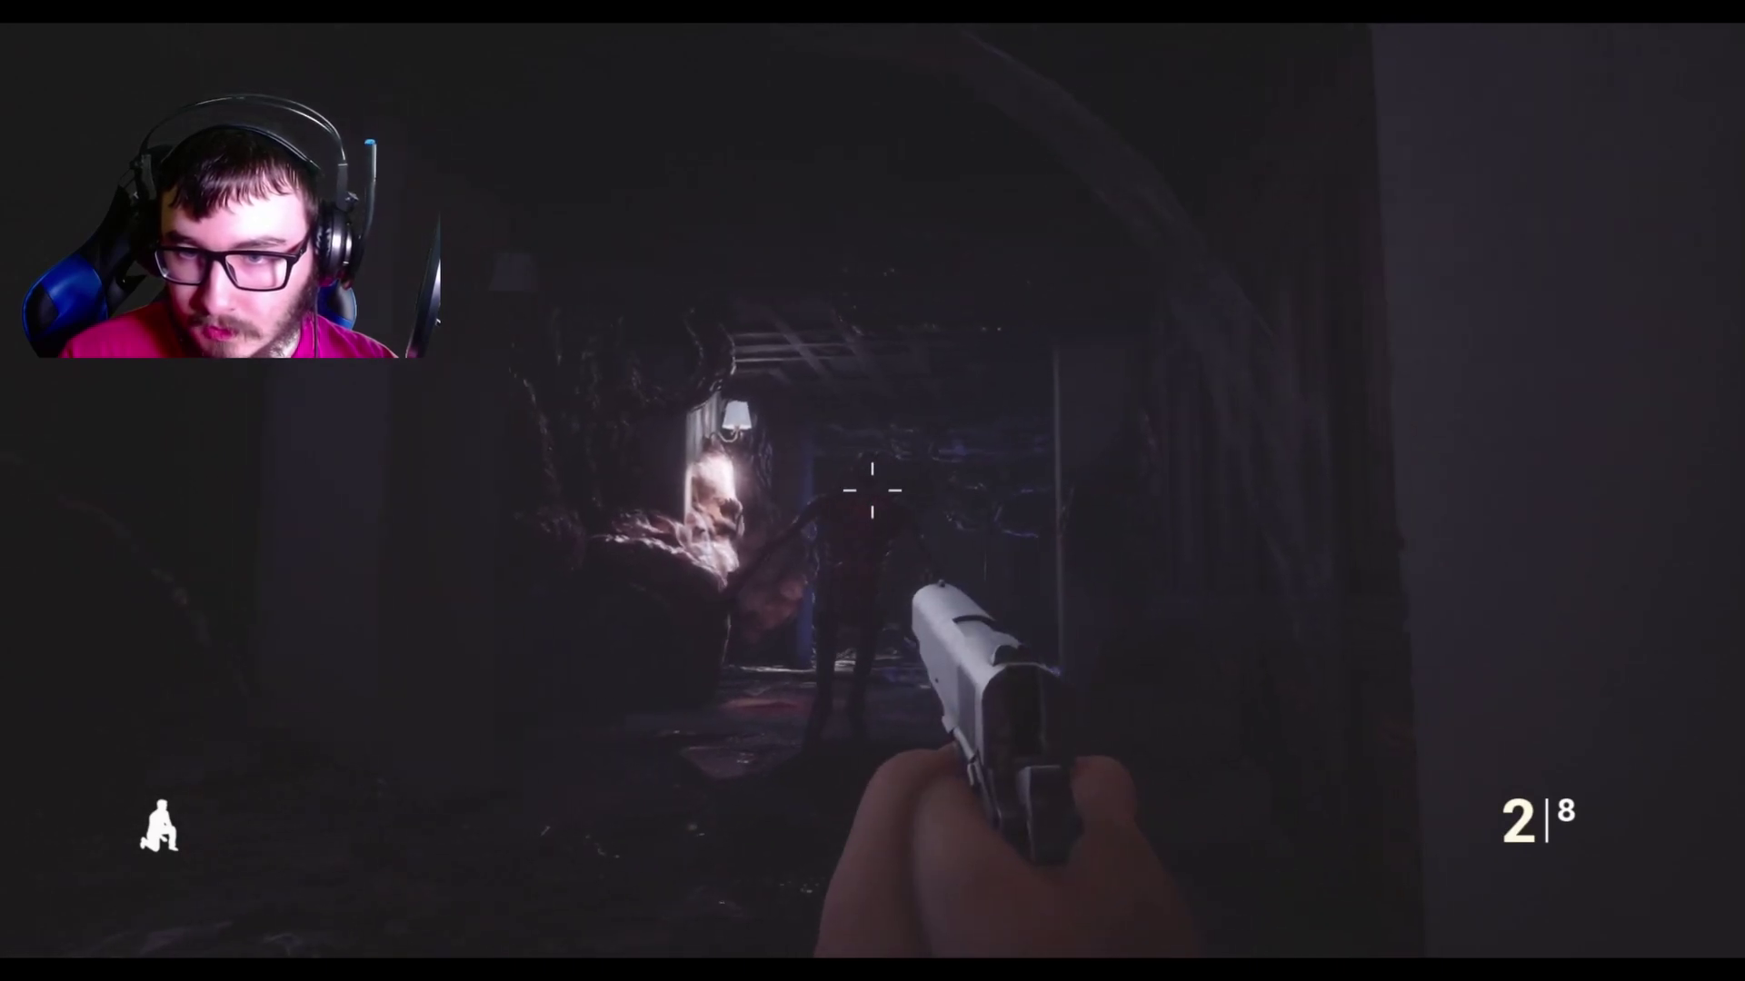
left_click(872, 484)
left_click(873, 484)
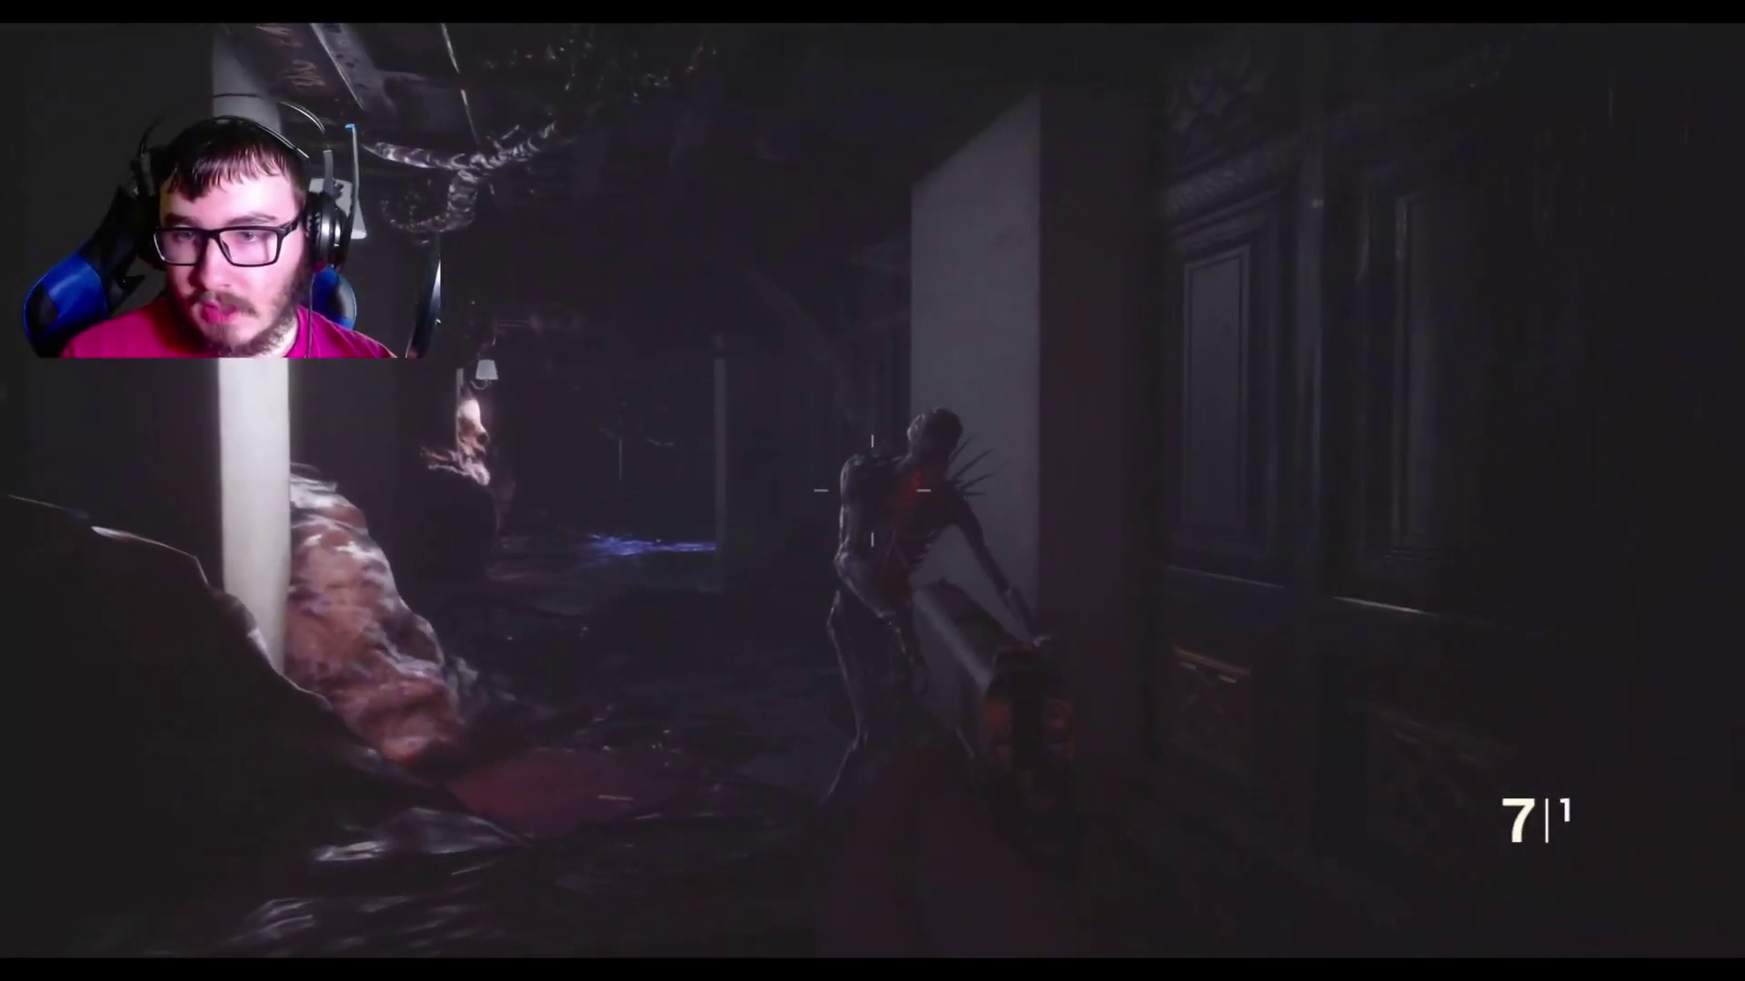
left_click(873, 491)
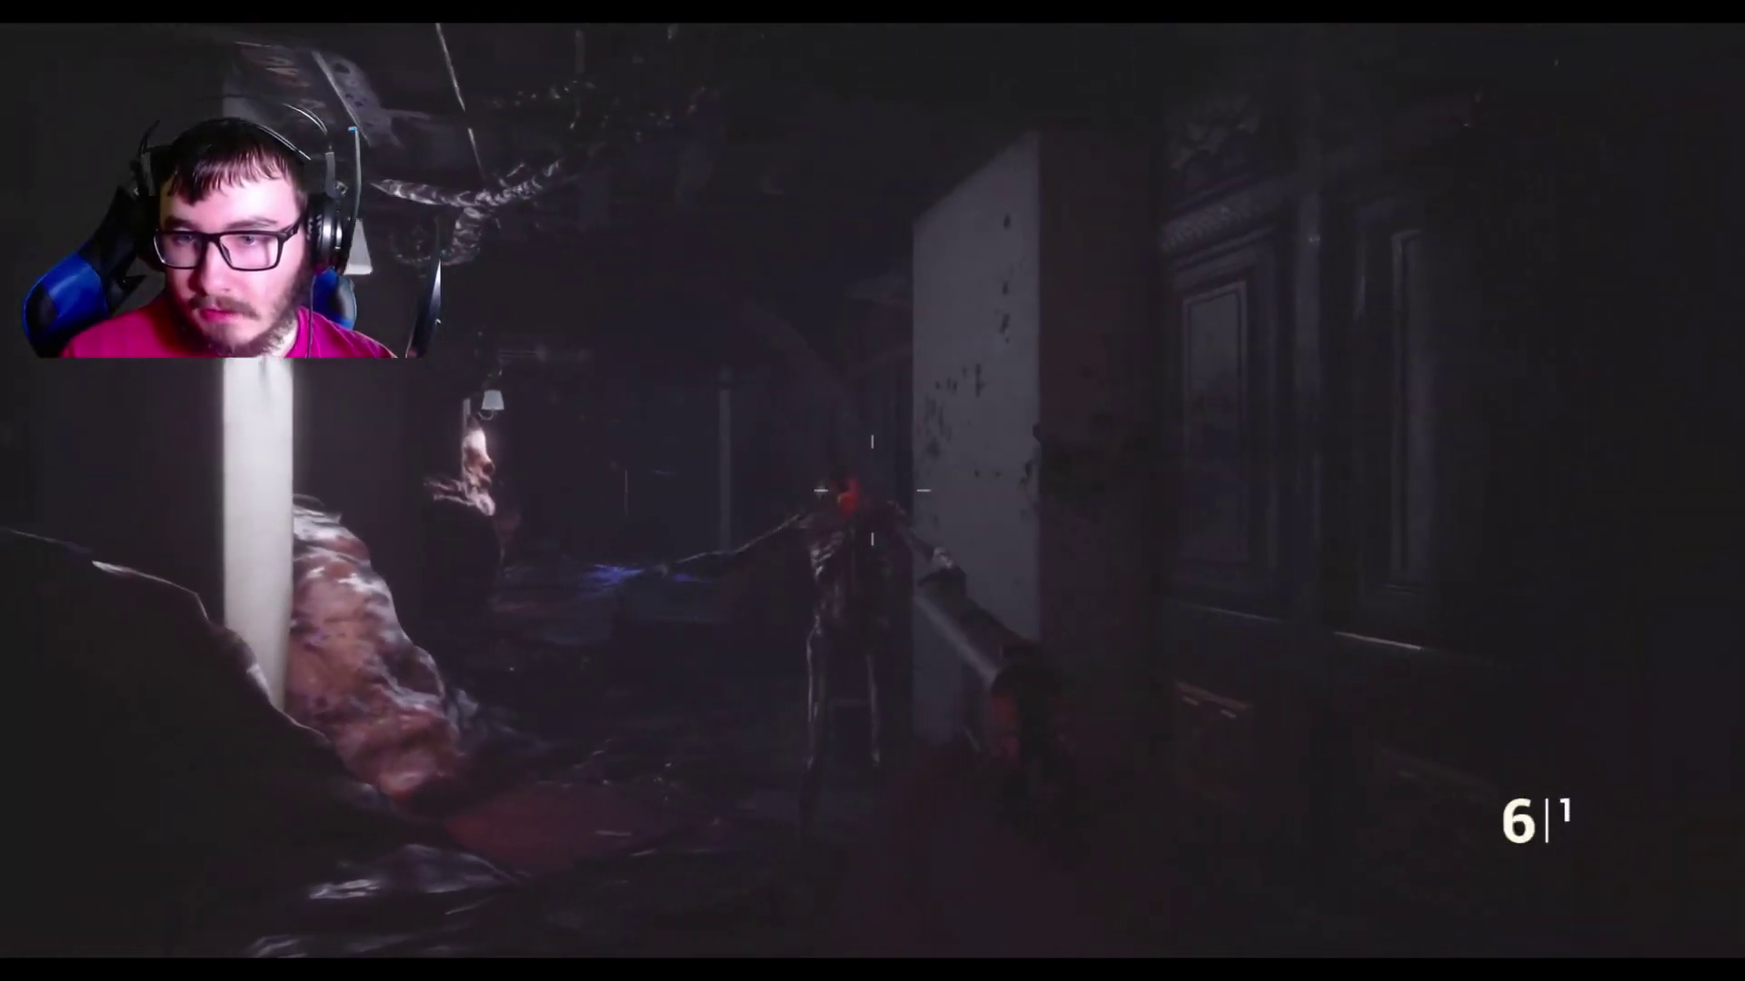
left_click(873, 490)
left_click(873, 492)
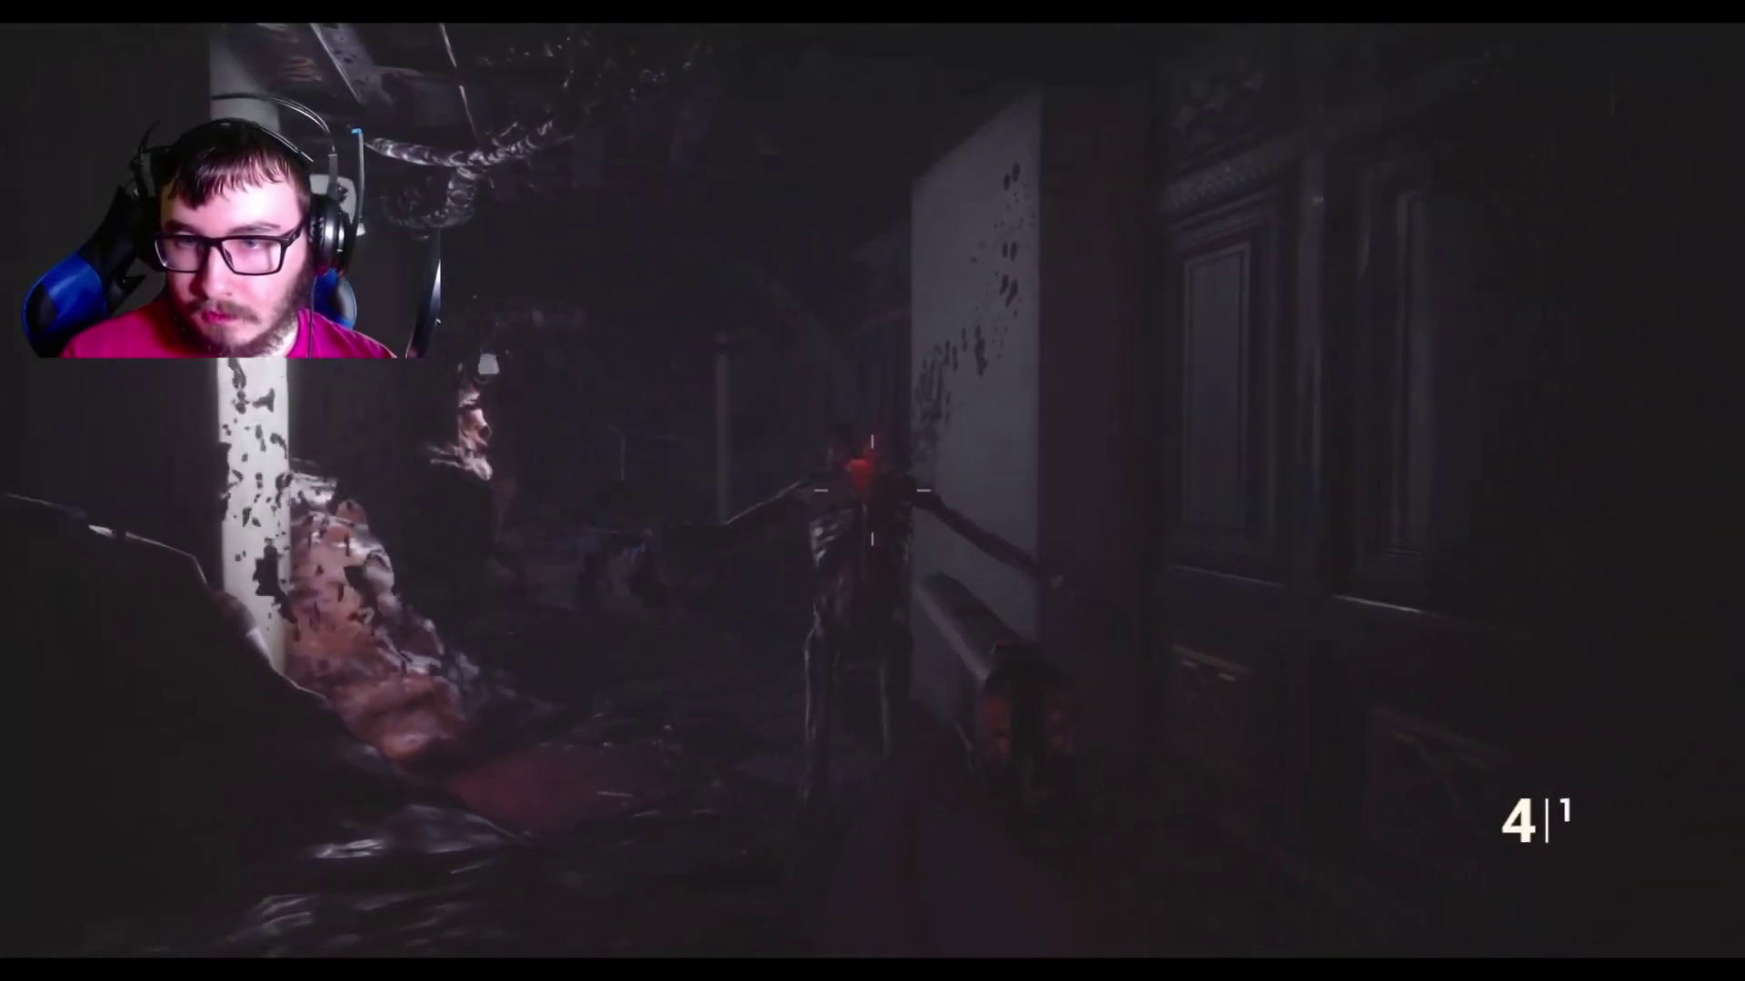
left_click(872, 491)
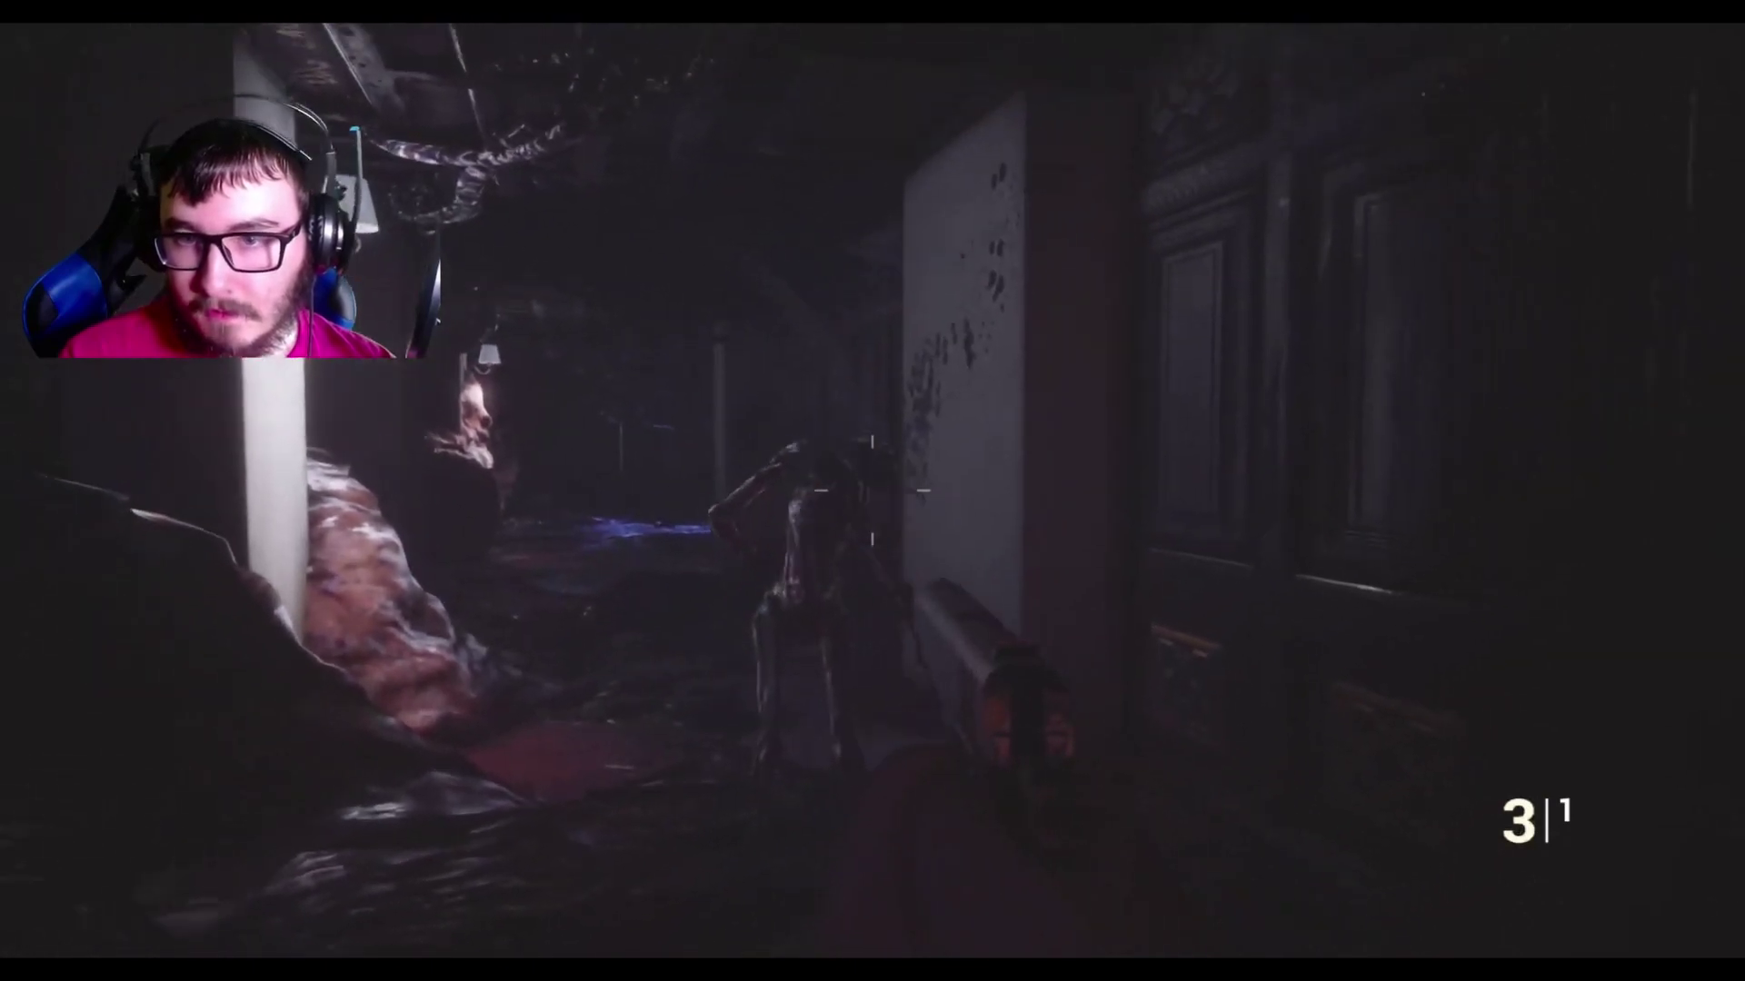
left_click(872, 490)
Reload the pistol and try an inventory item on the locked double door.
key("w")
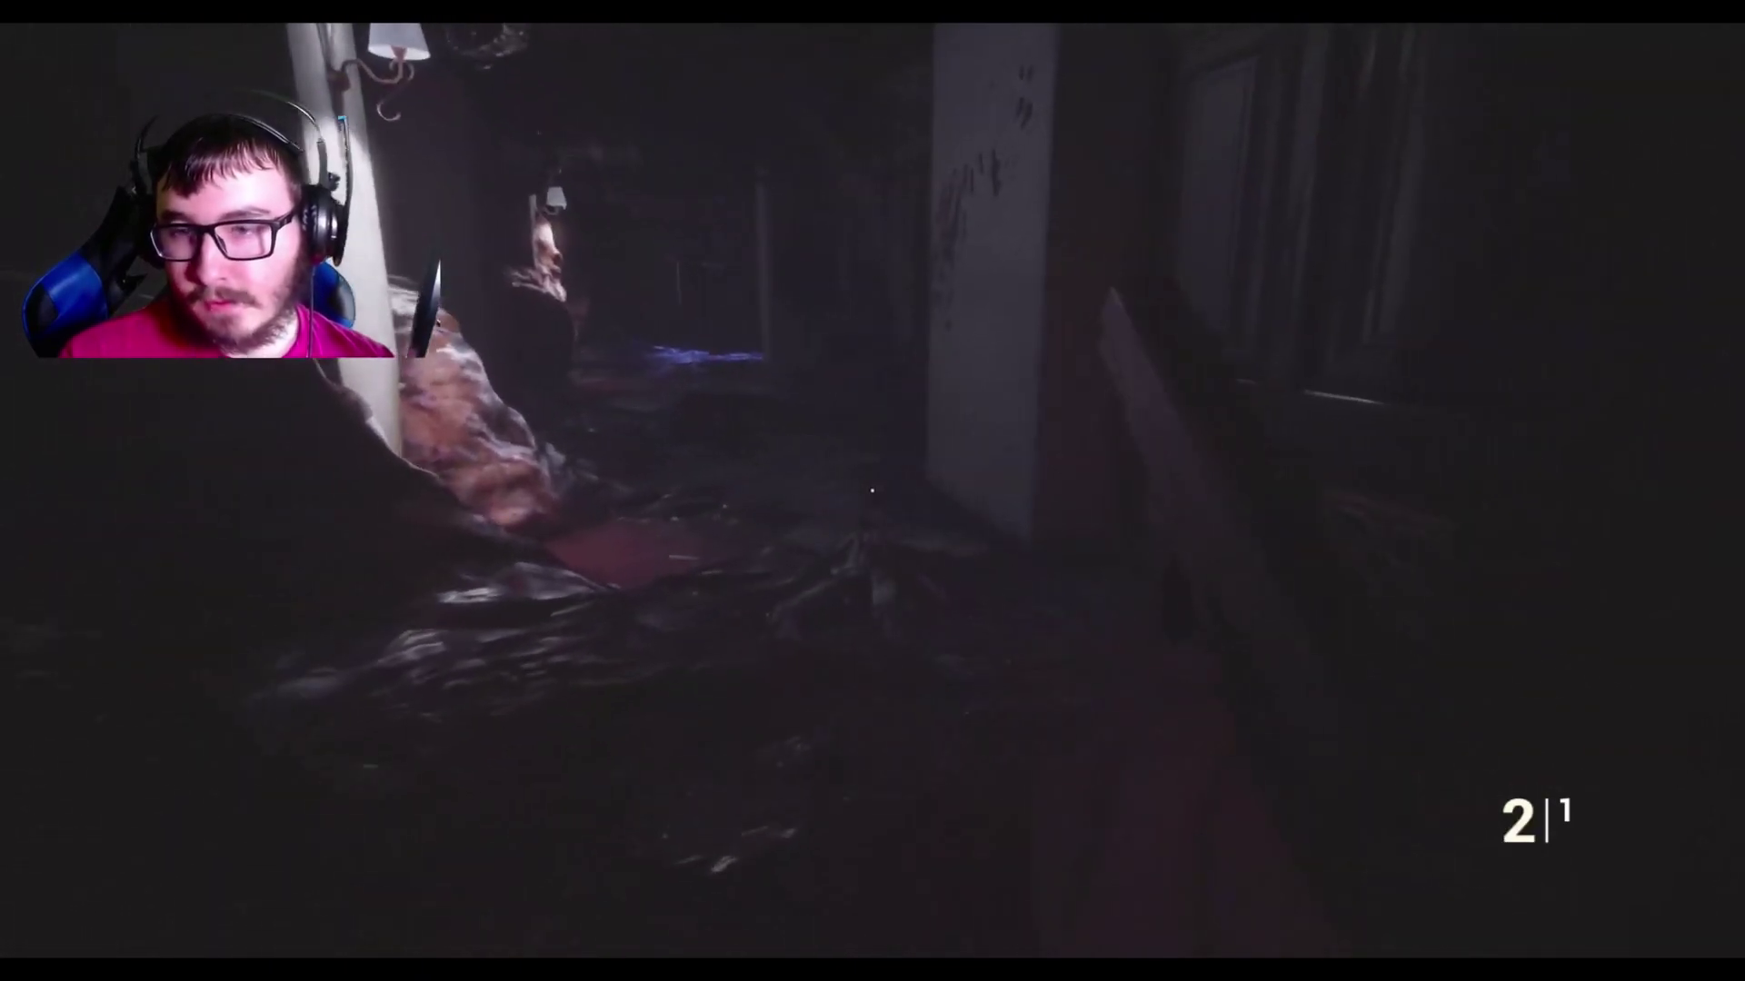
key("r")
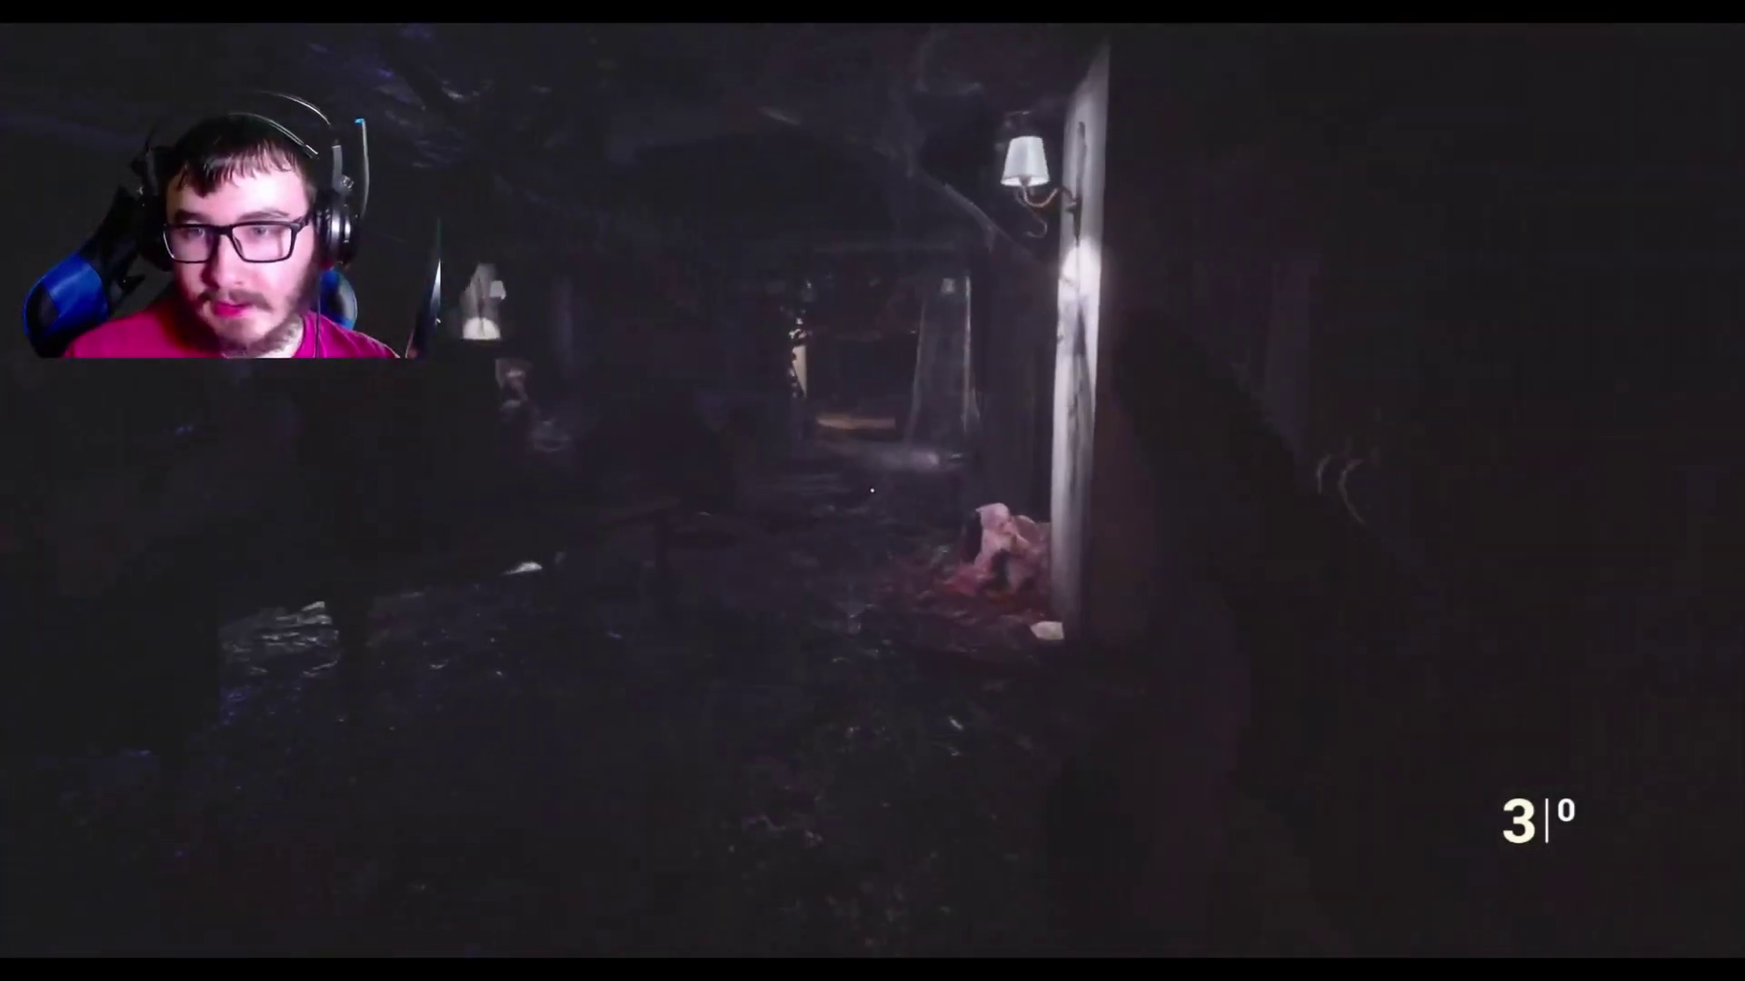
key("e")
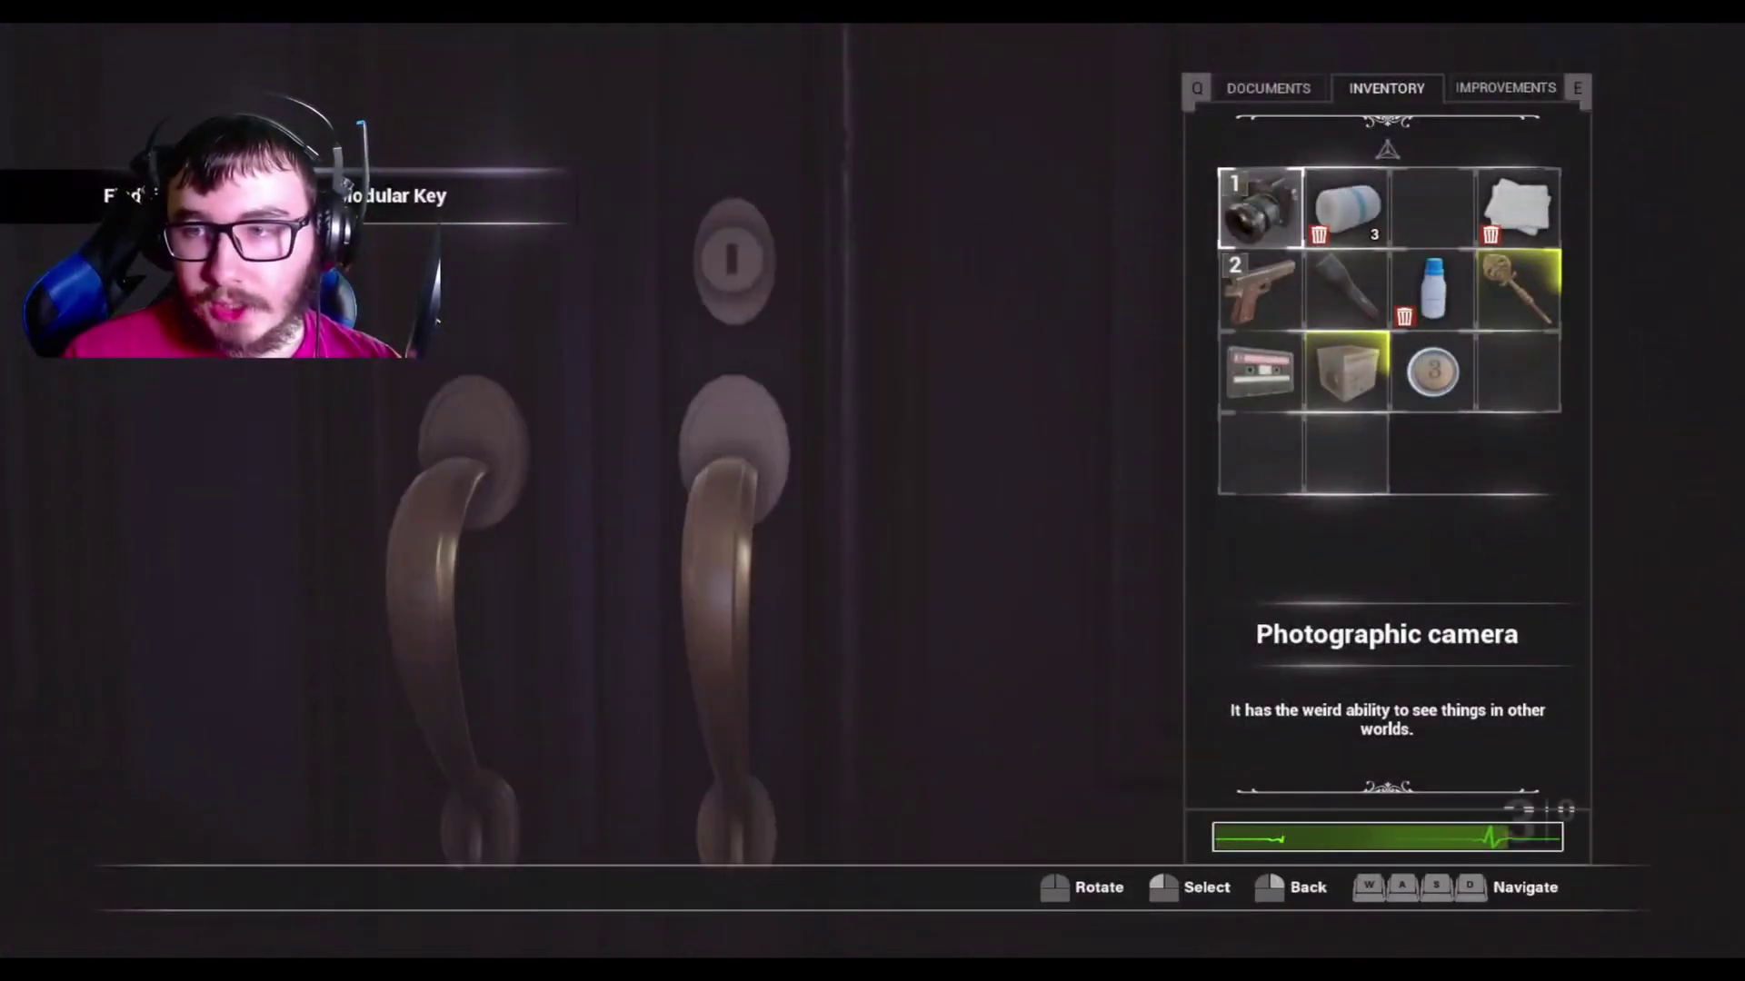
key("Tab")
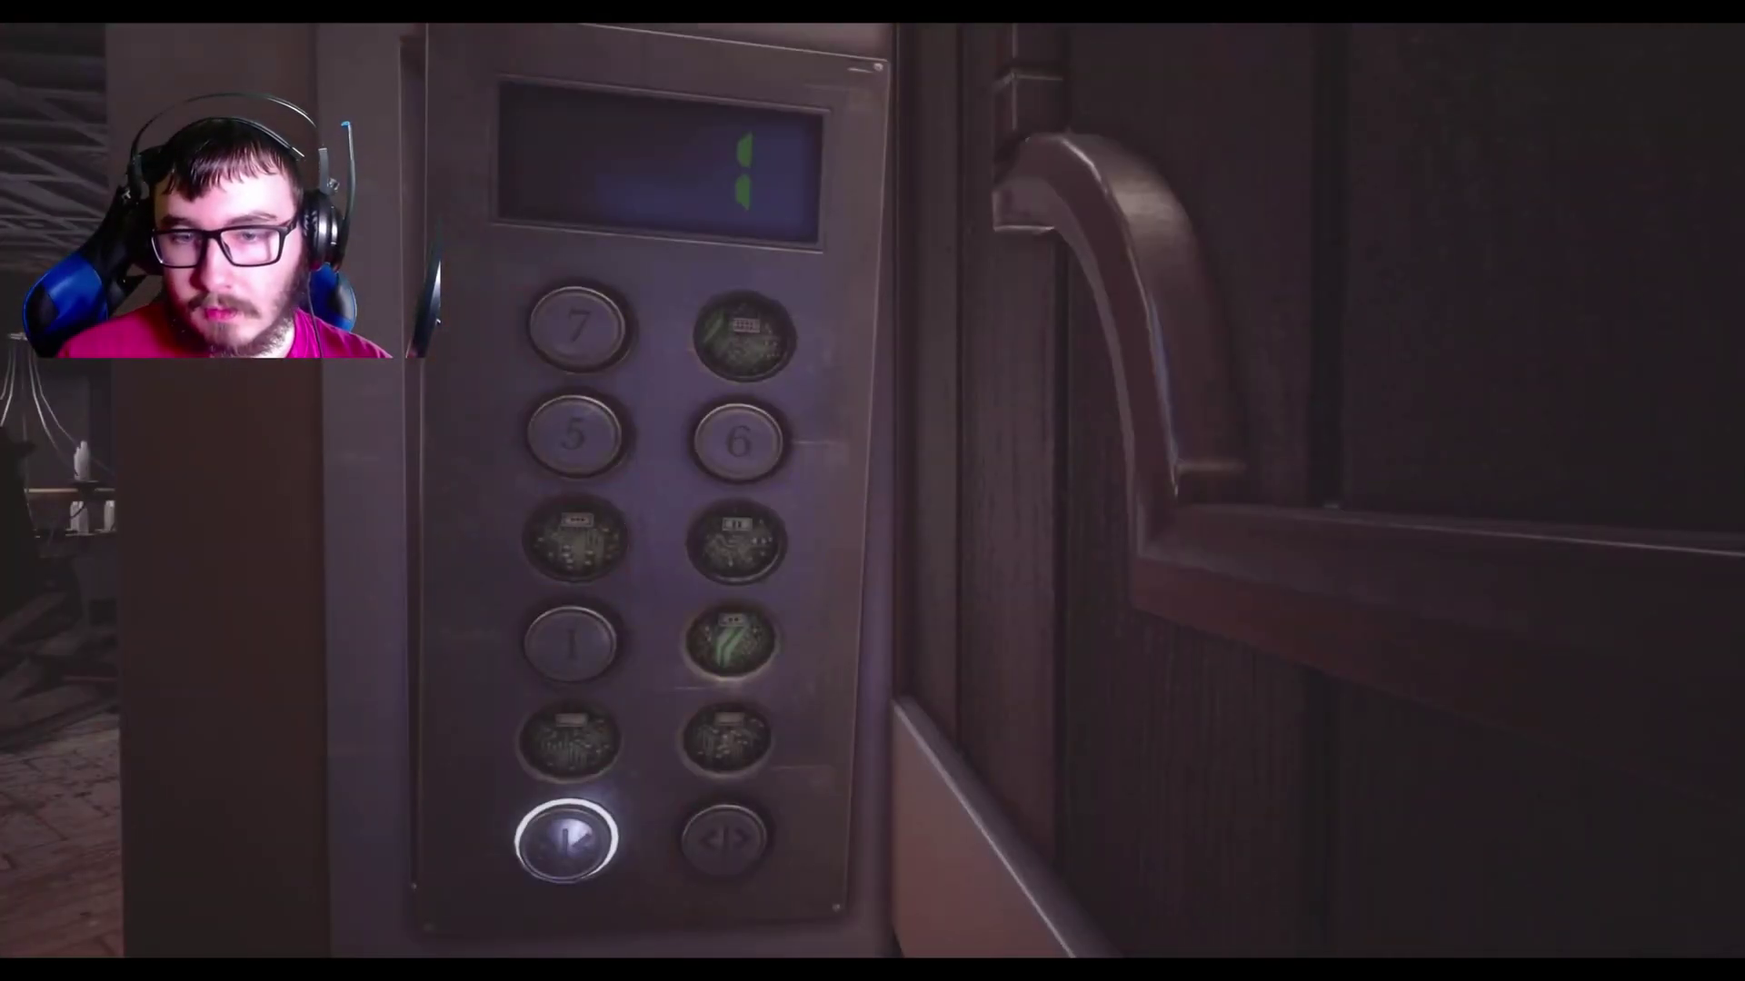
Place the floor 3 button into the elevator panel and draw the pistol.
key("Tab")
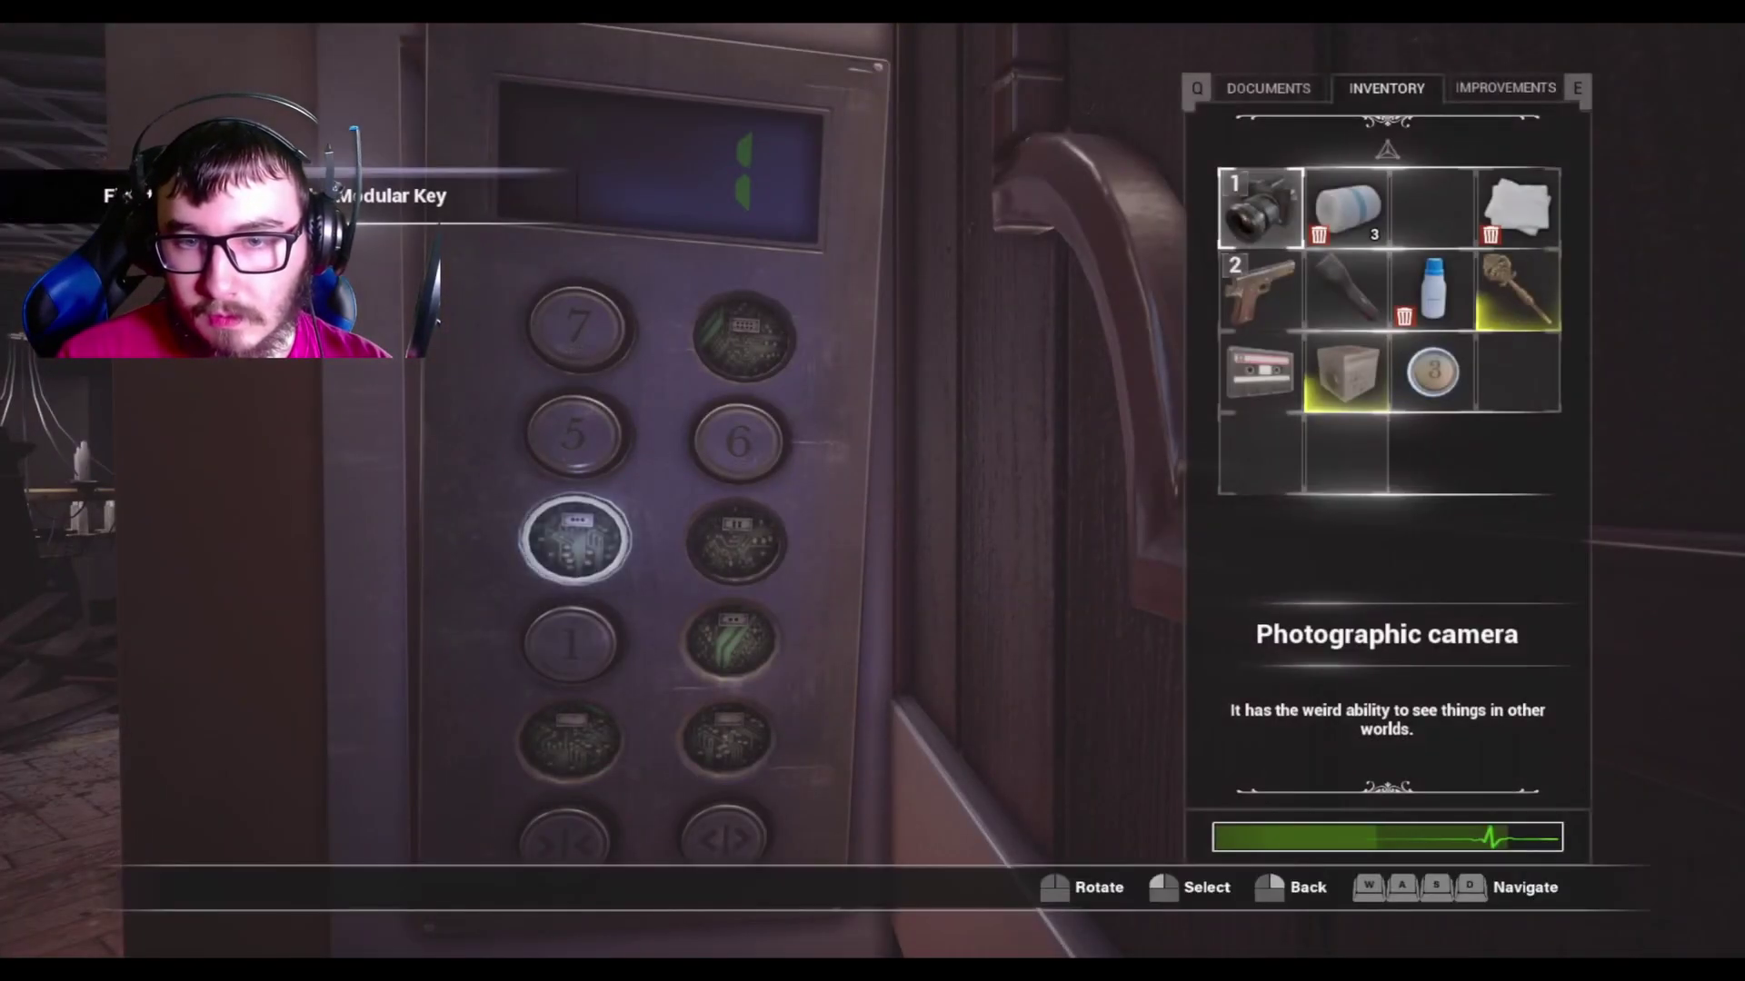
key("s")
key("a")
key("Return")
key("Return")
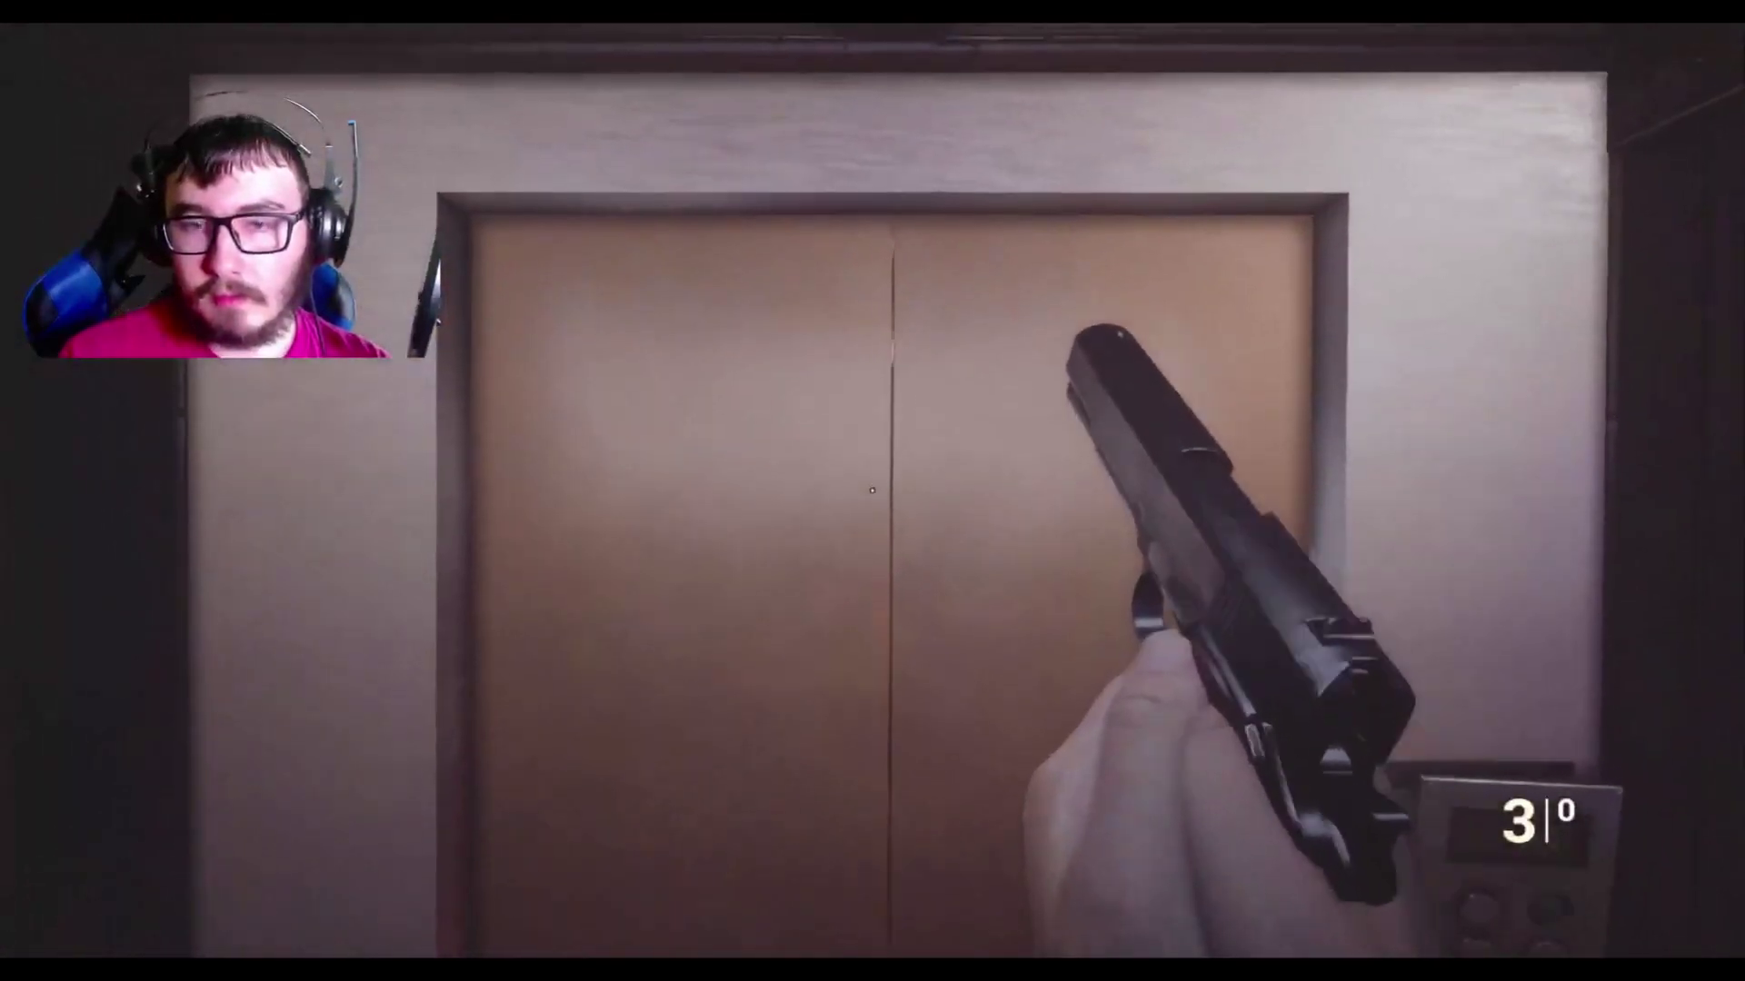
key("1")
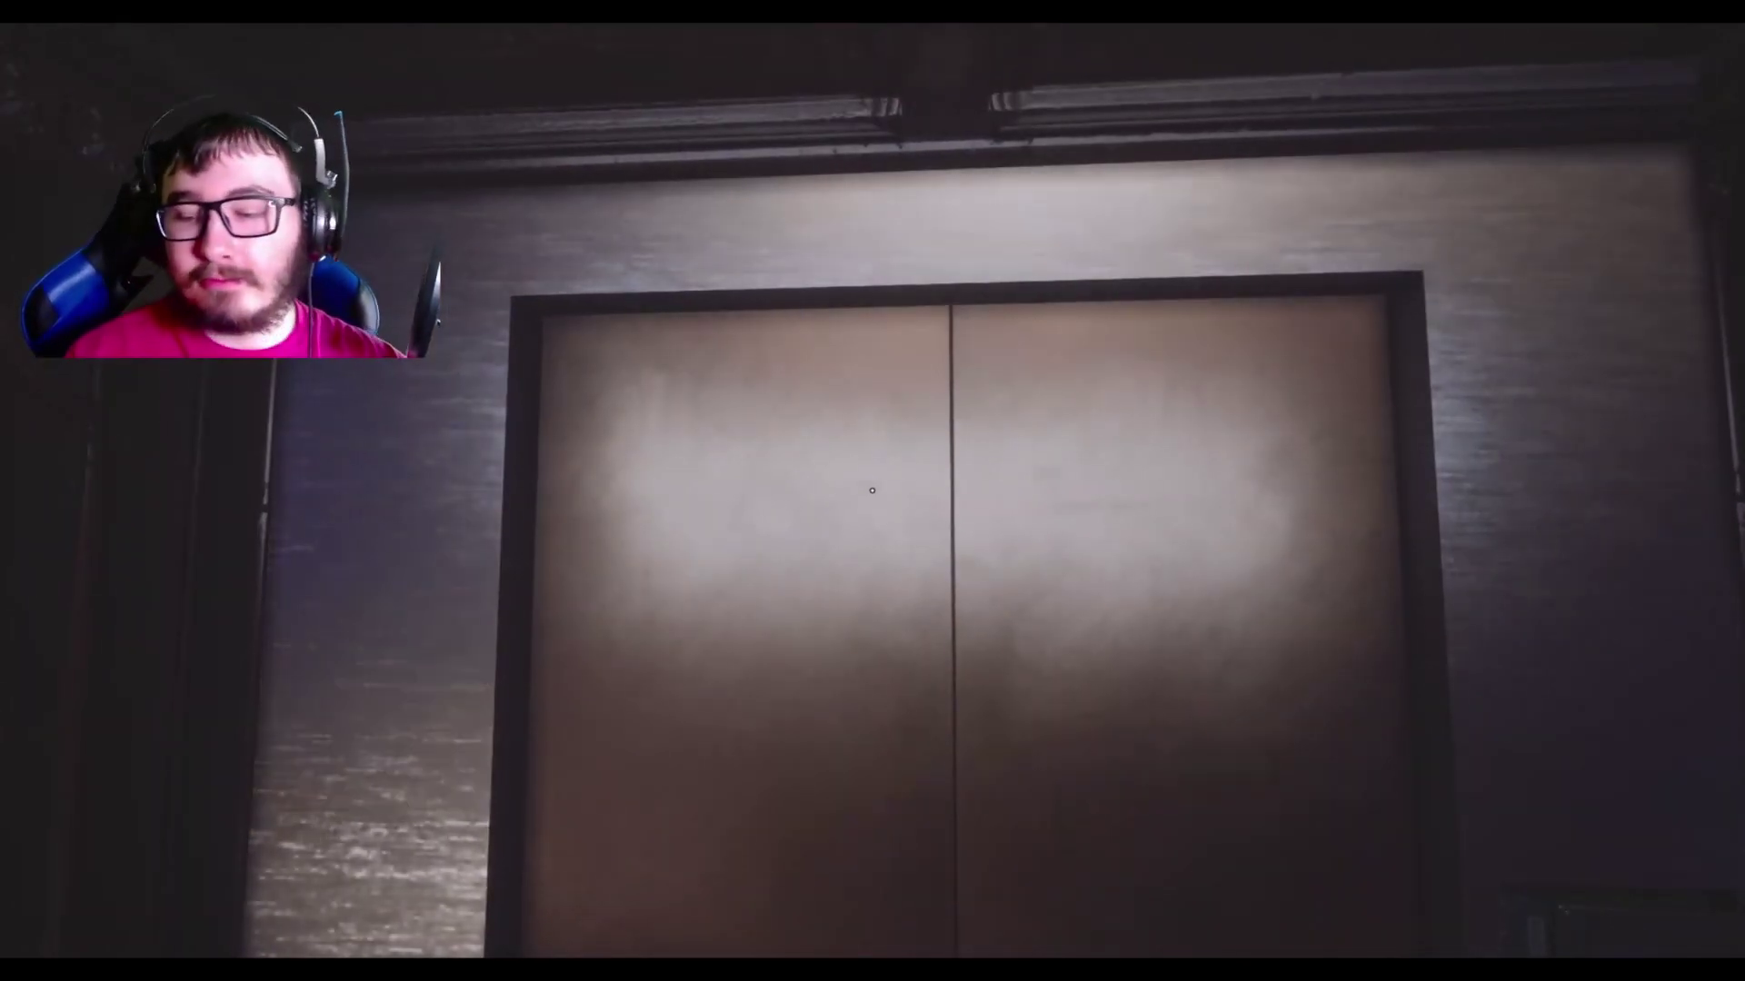
Step through the opened elevator doors, explore the box-and-couch room, and stop facing the wall clock.
key("w")
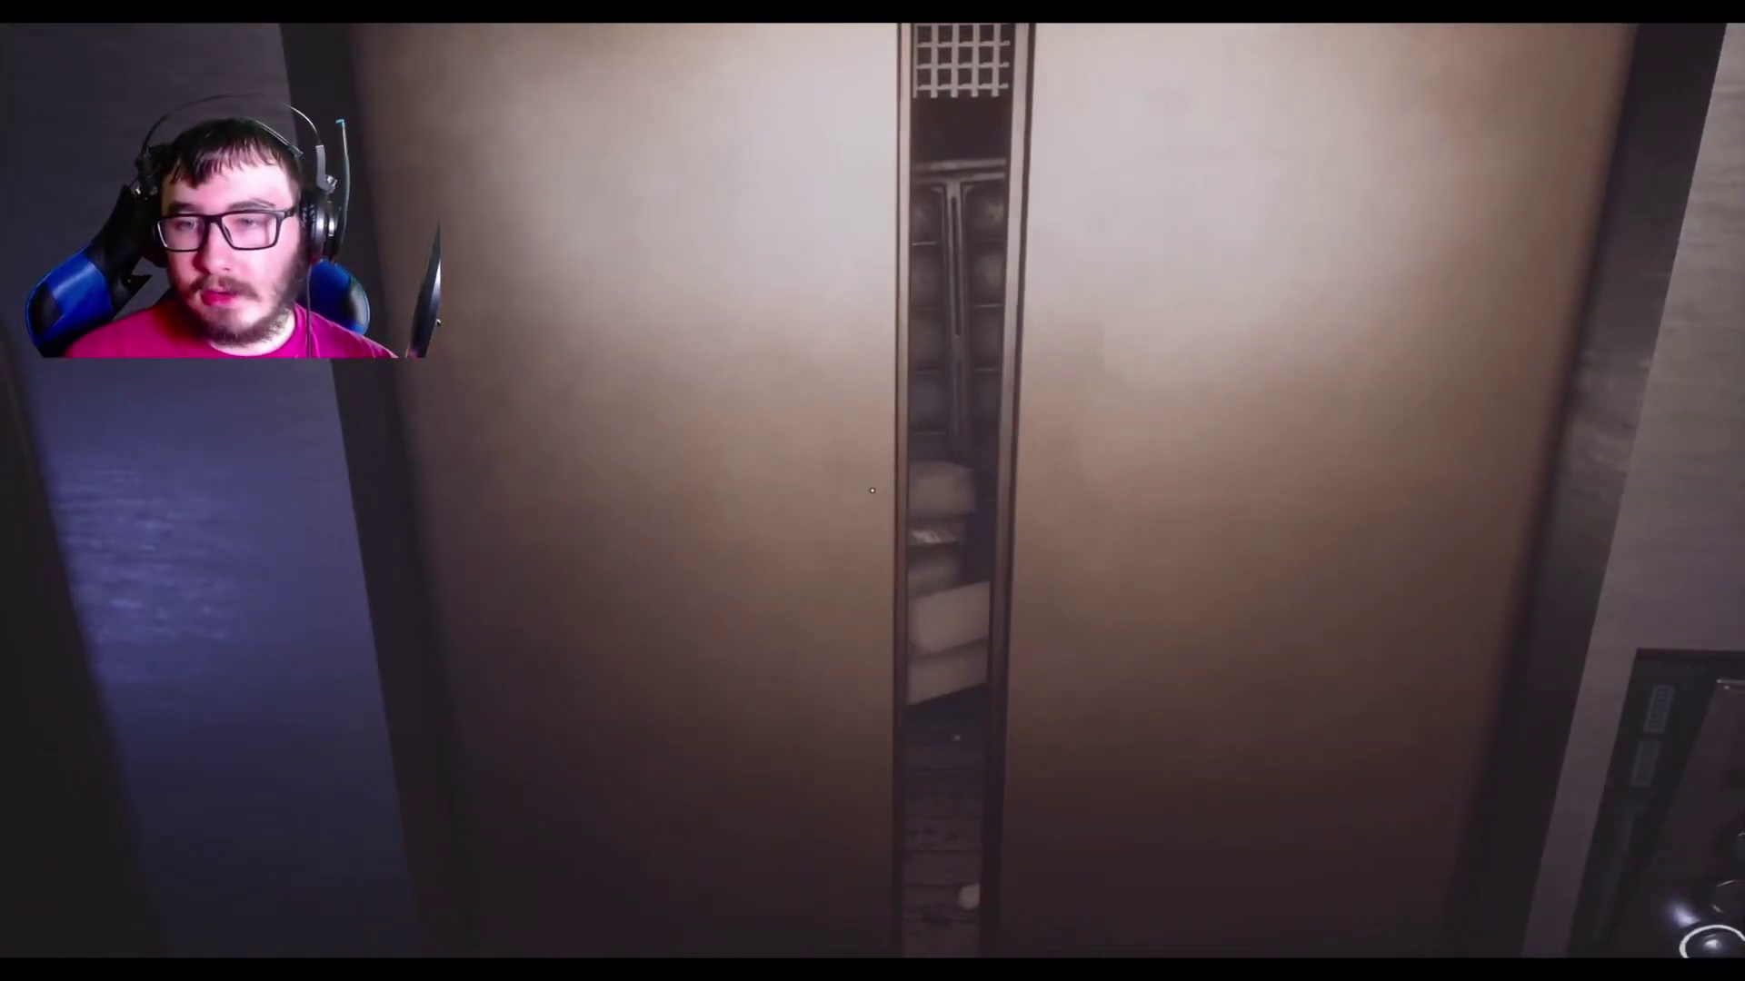
key("w")
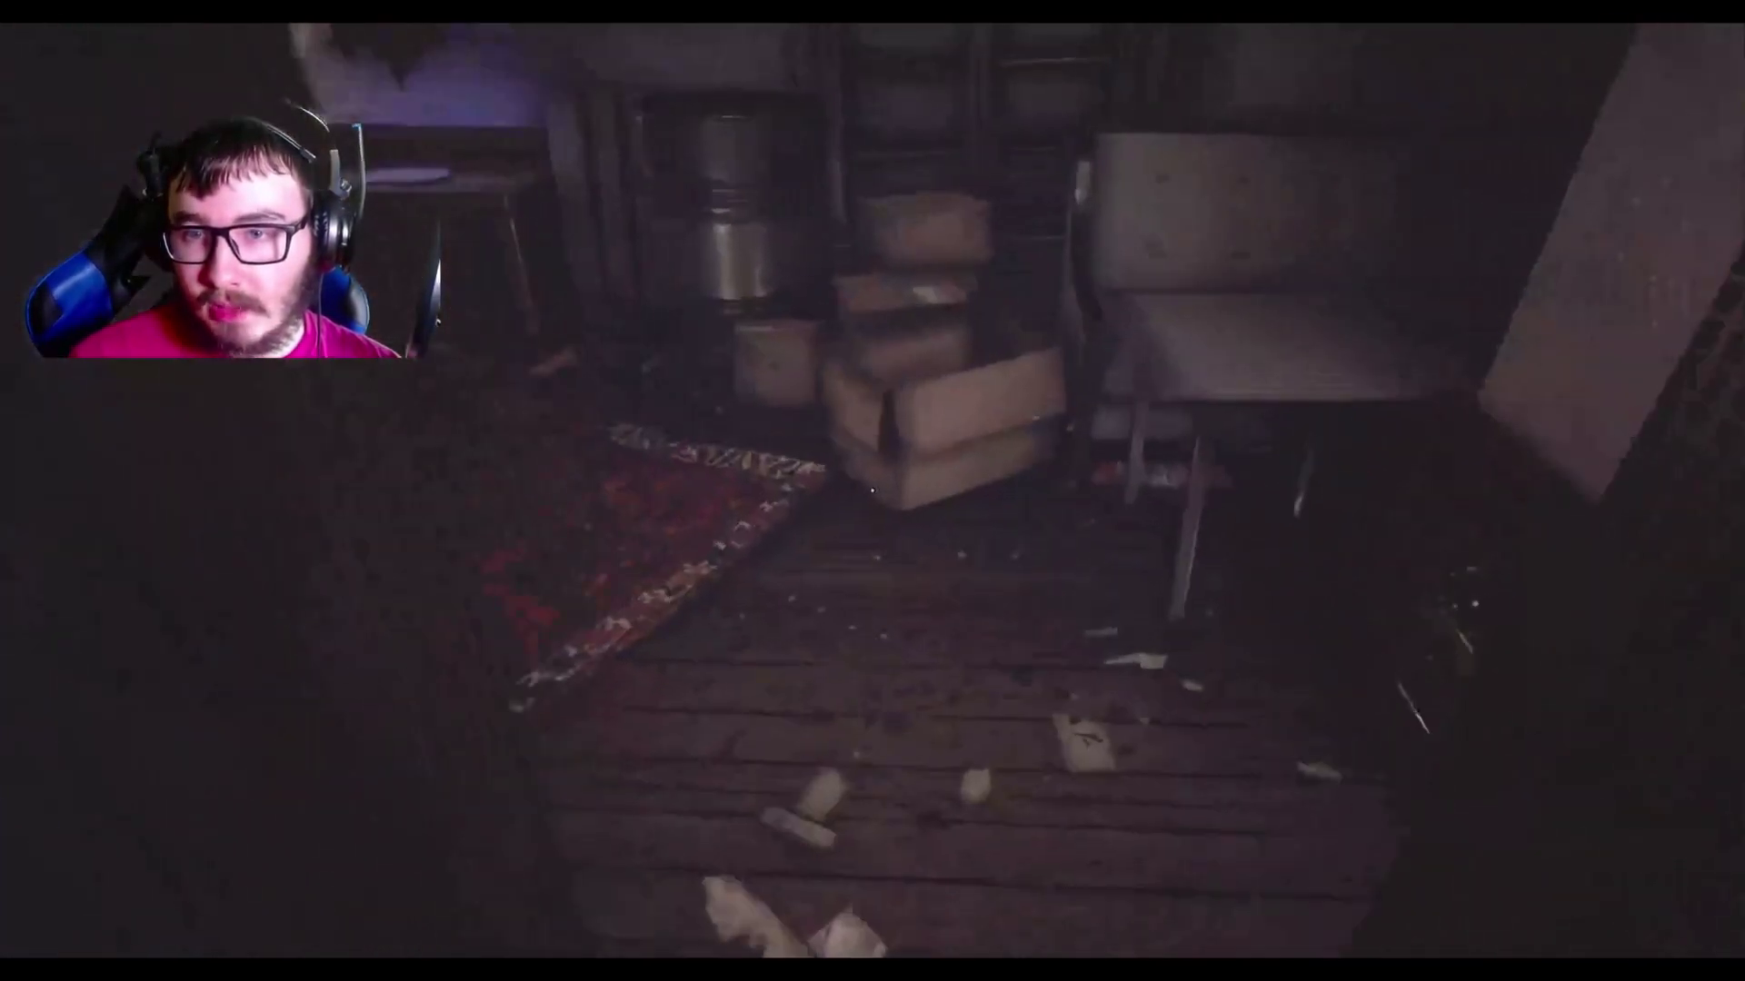
key("w")
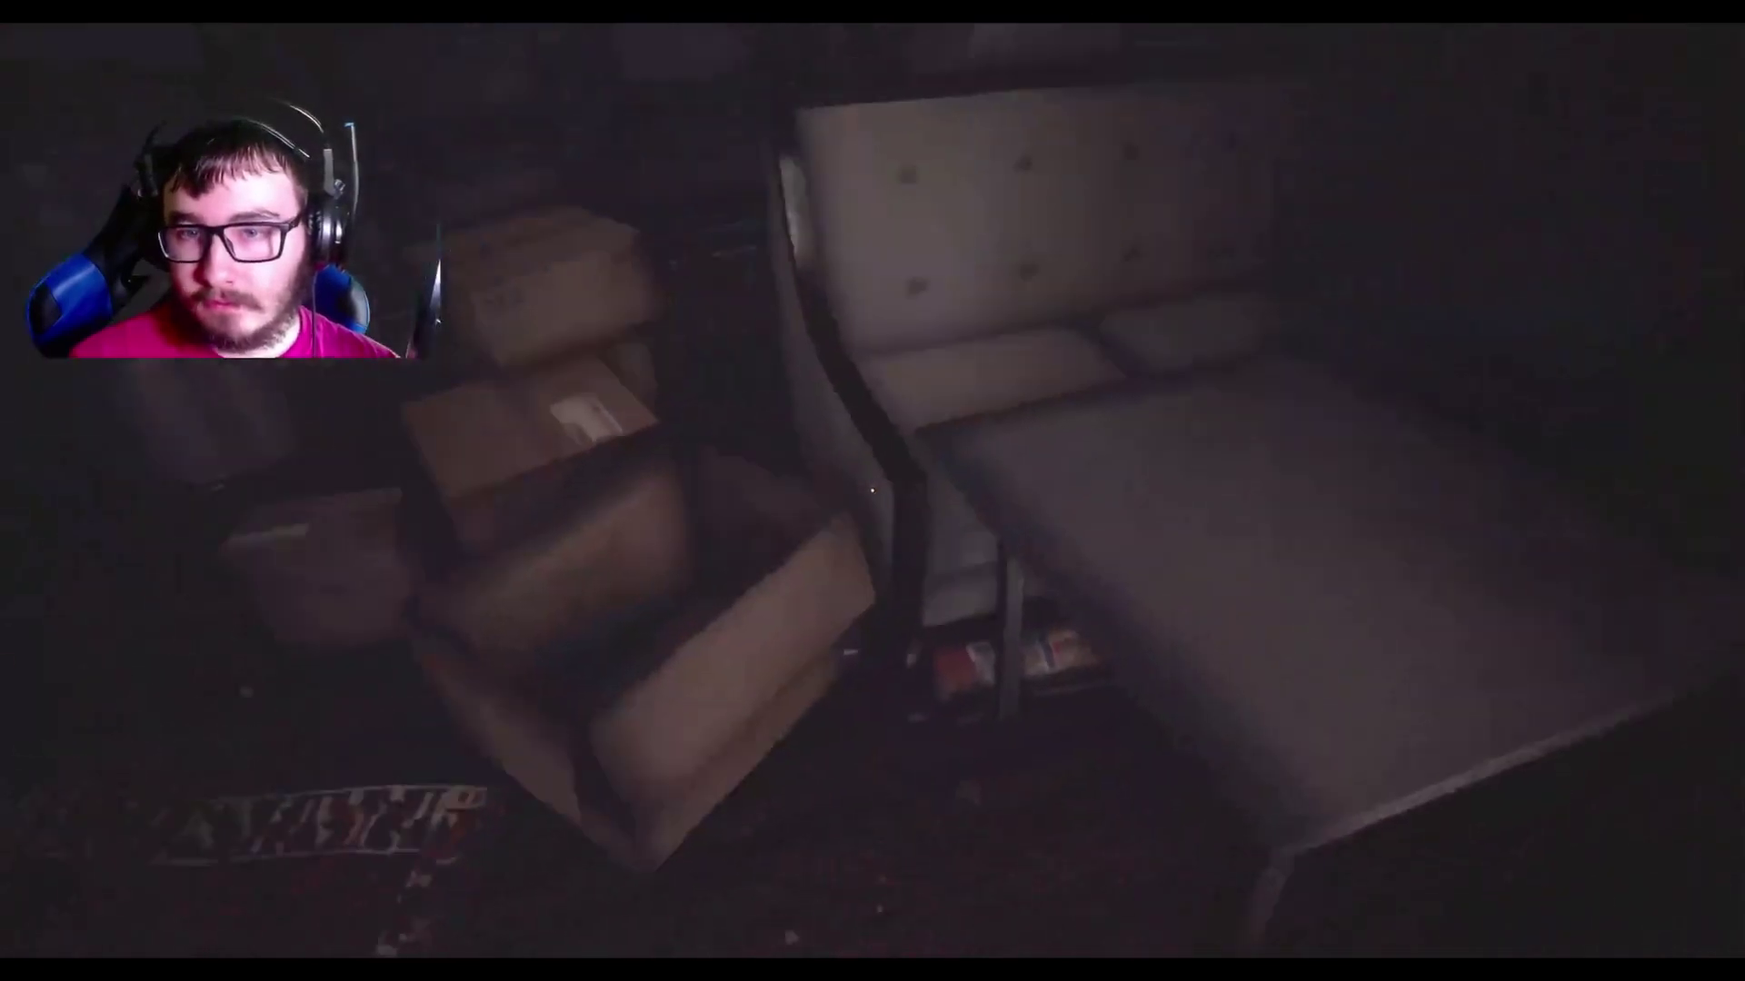
key("w")
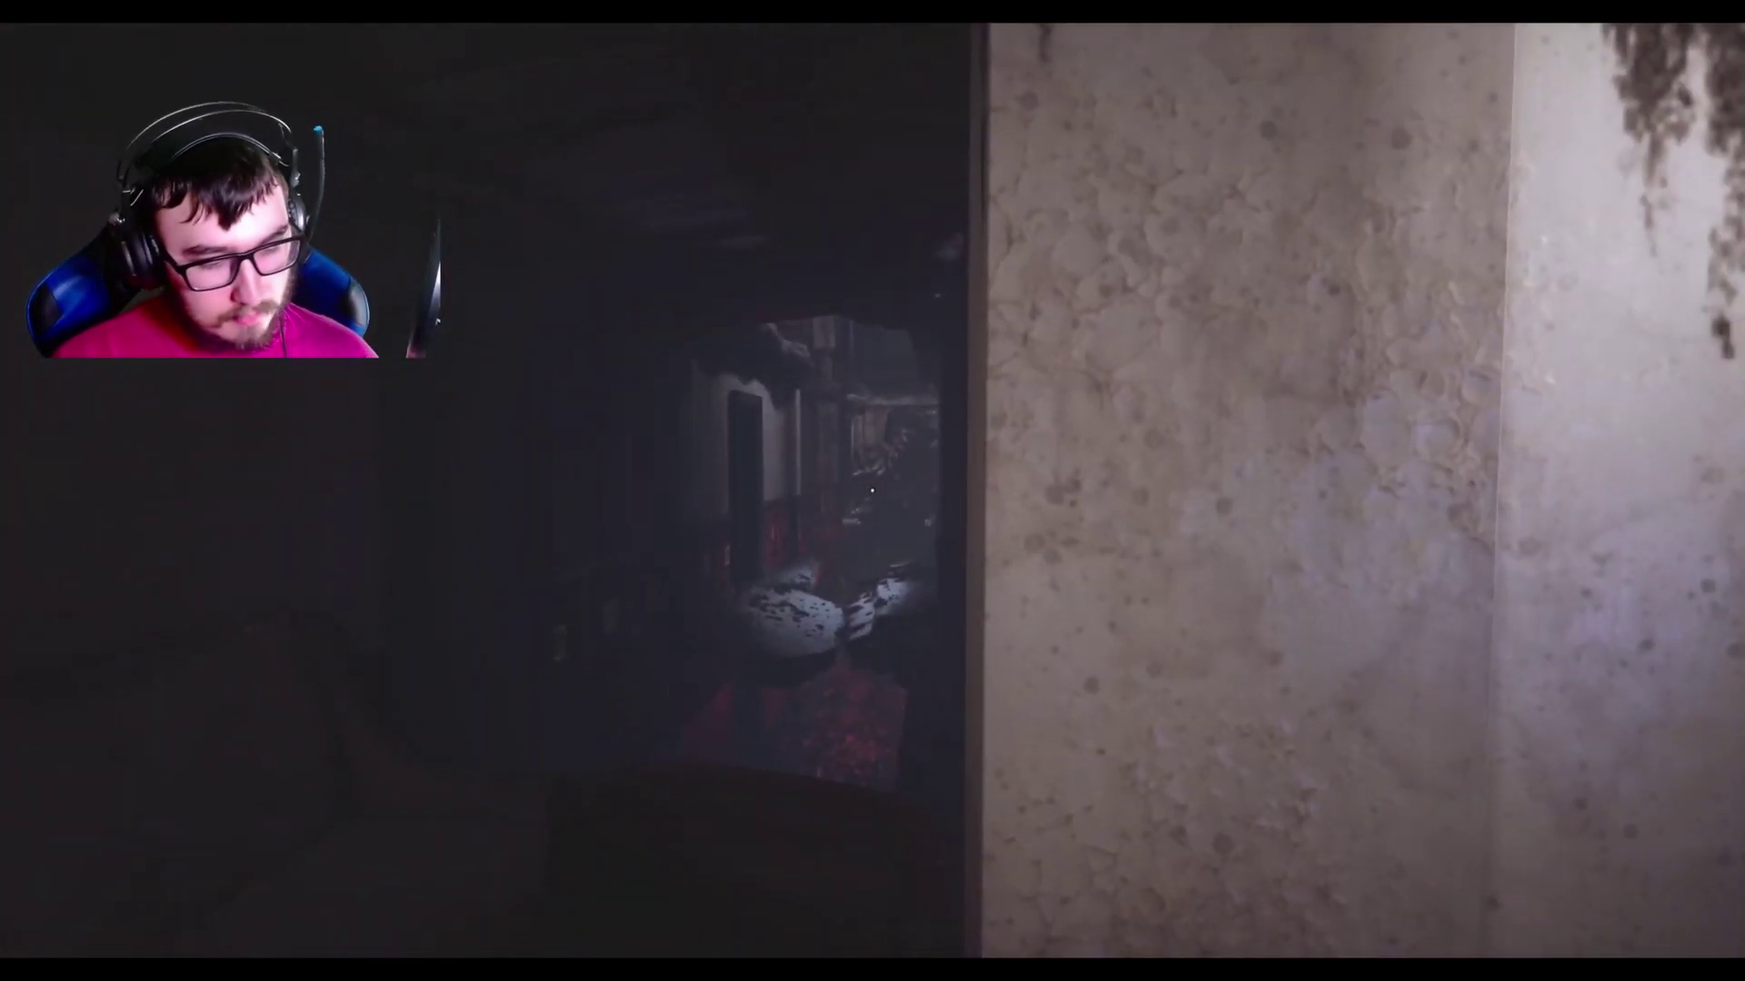
key("w")
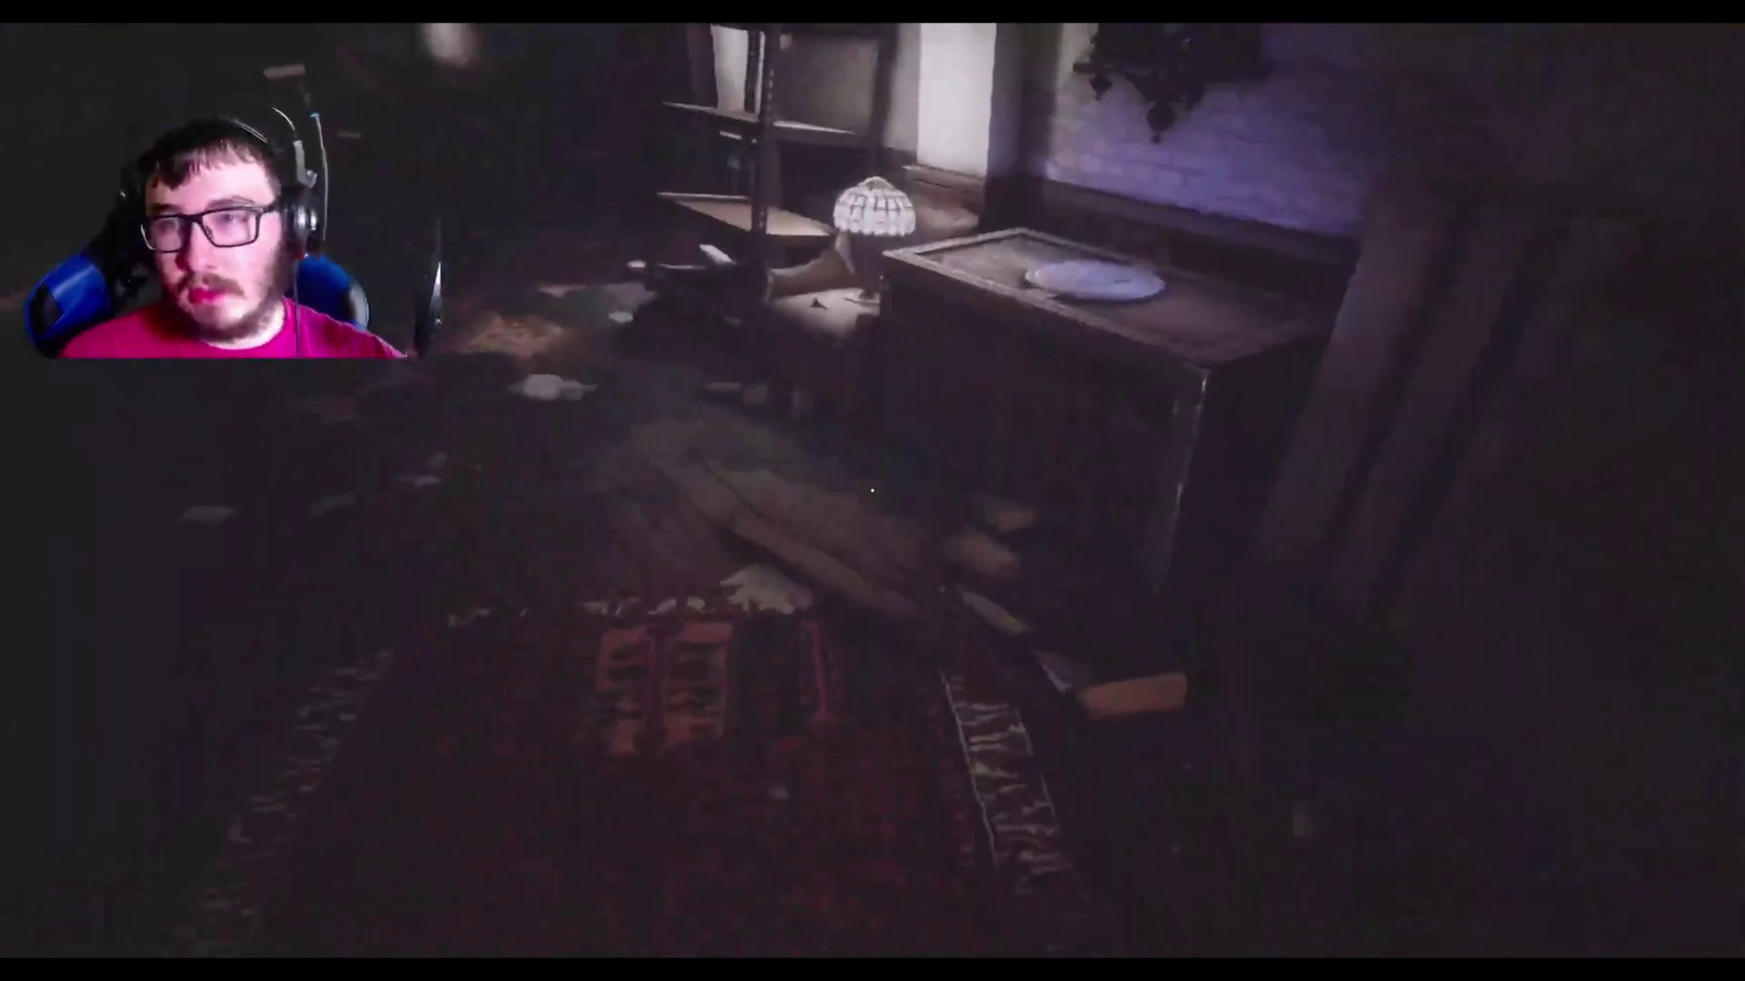
key("w")
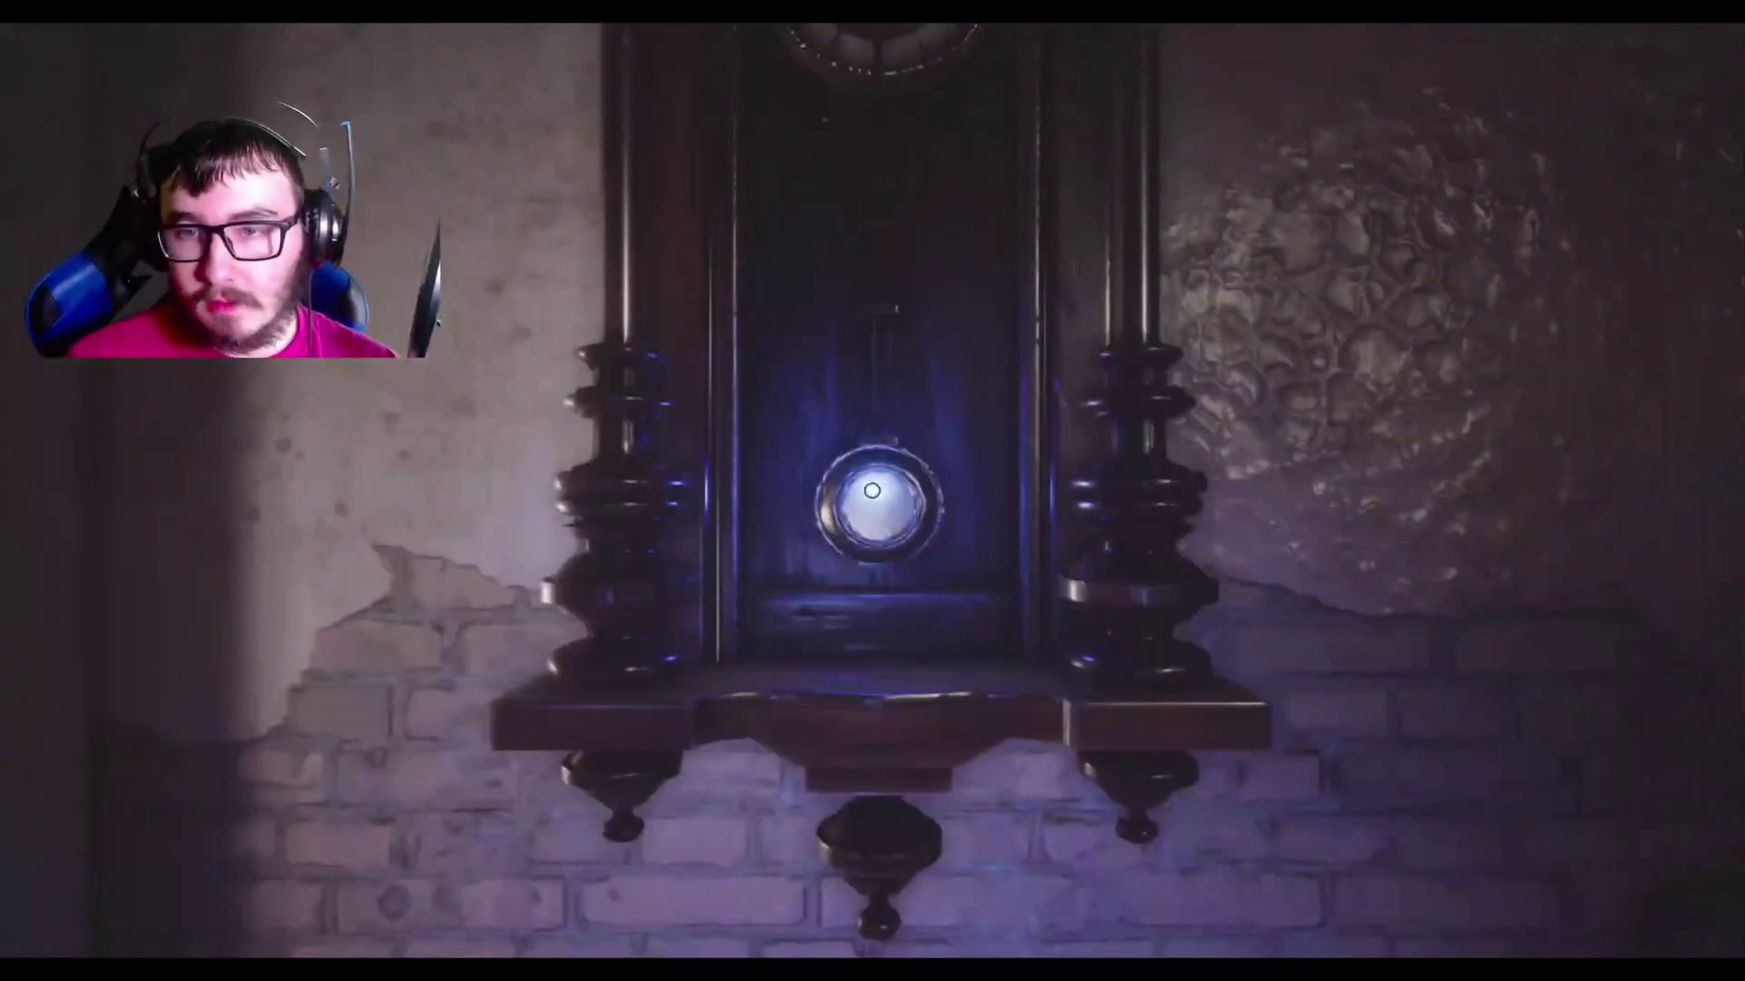
Save the game at the wall clock, overwriting the existing save slot.
left_click(873, 491)
left_click(873, 490)
left_click(627, 490)
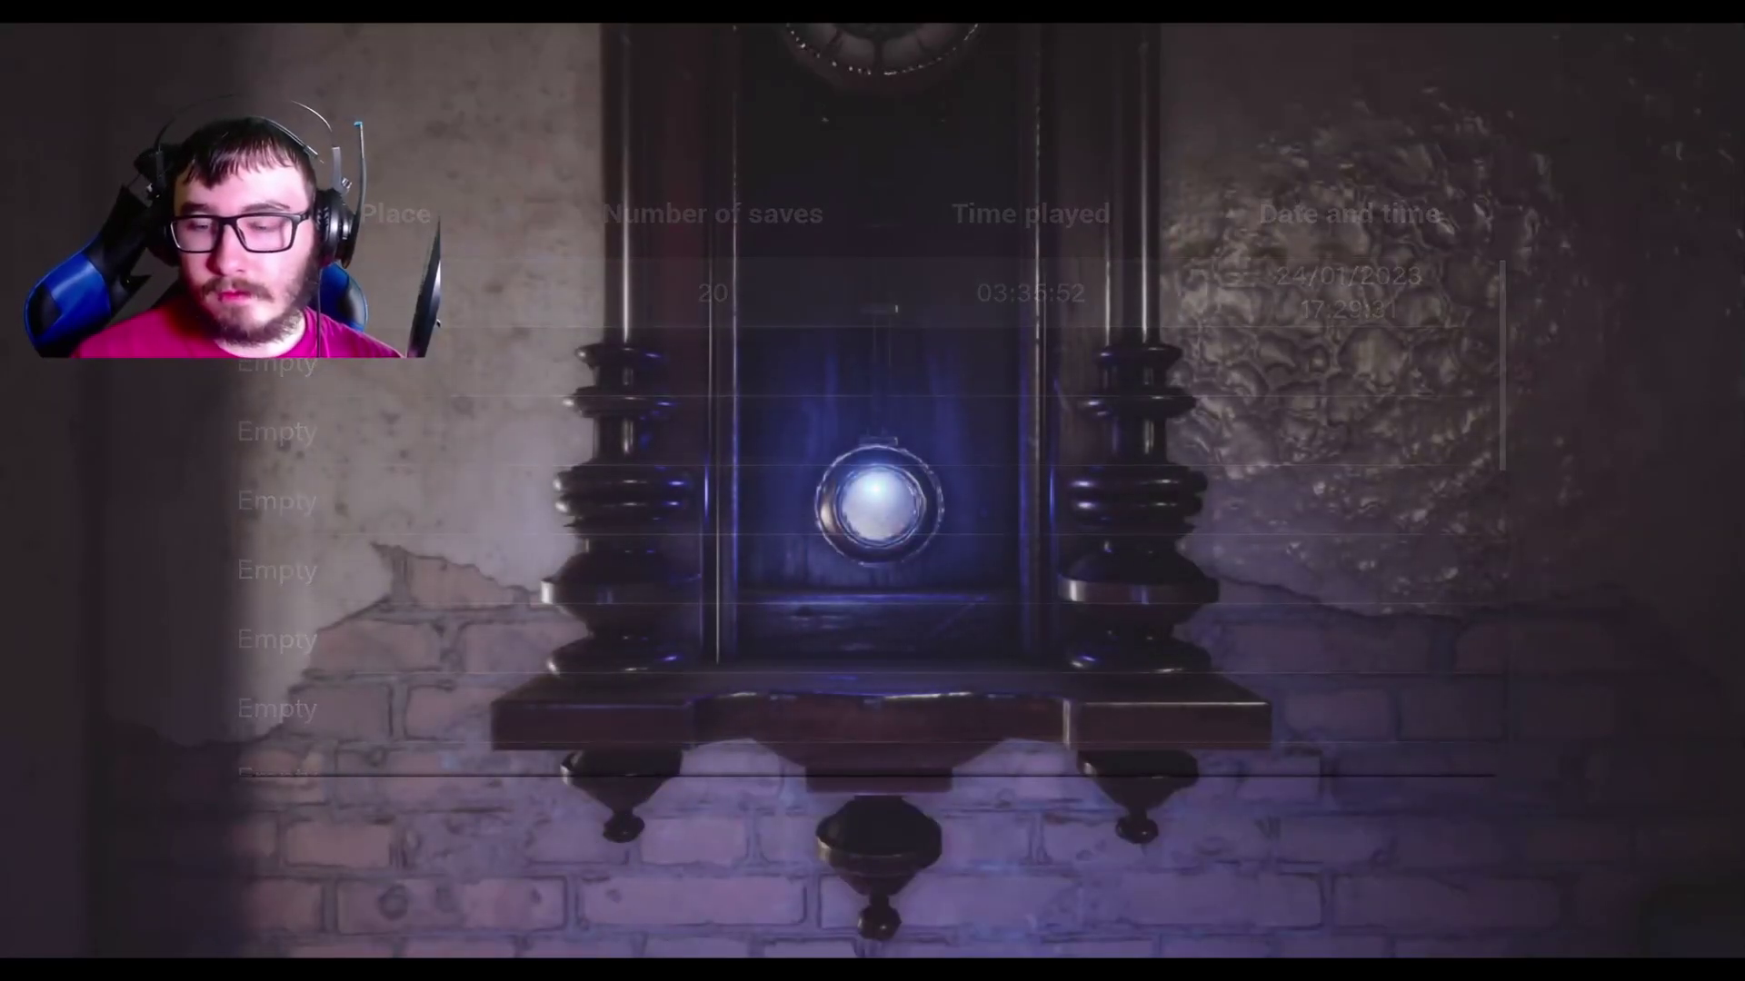
Browse the inventory to inspect the Small alcohol and the Gauze.
key("Tab")
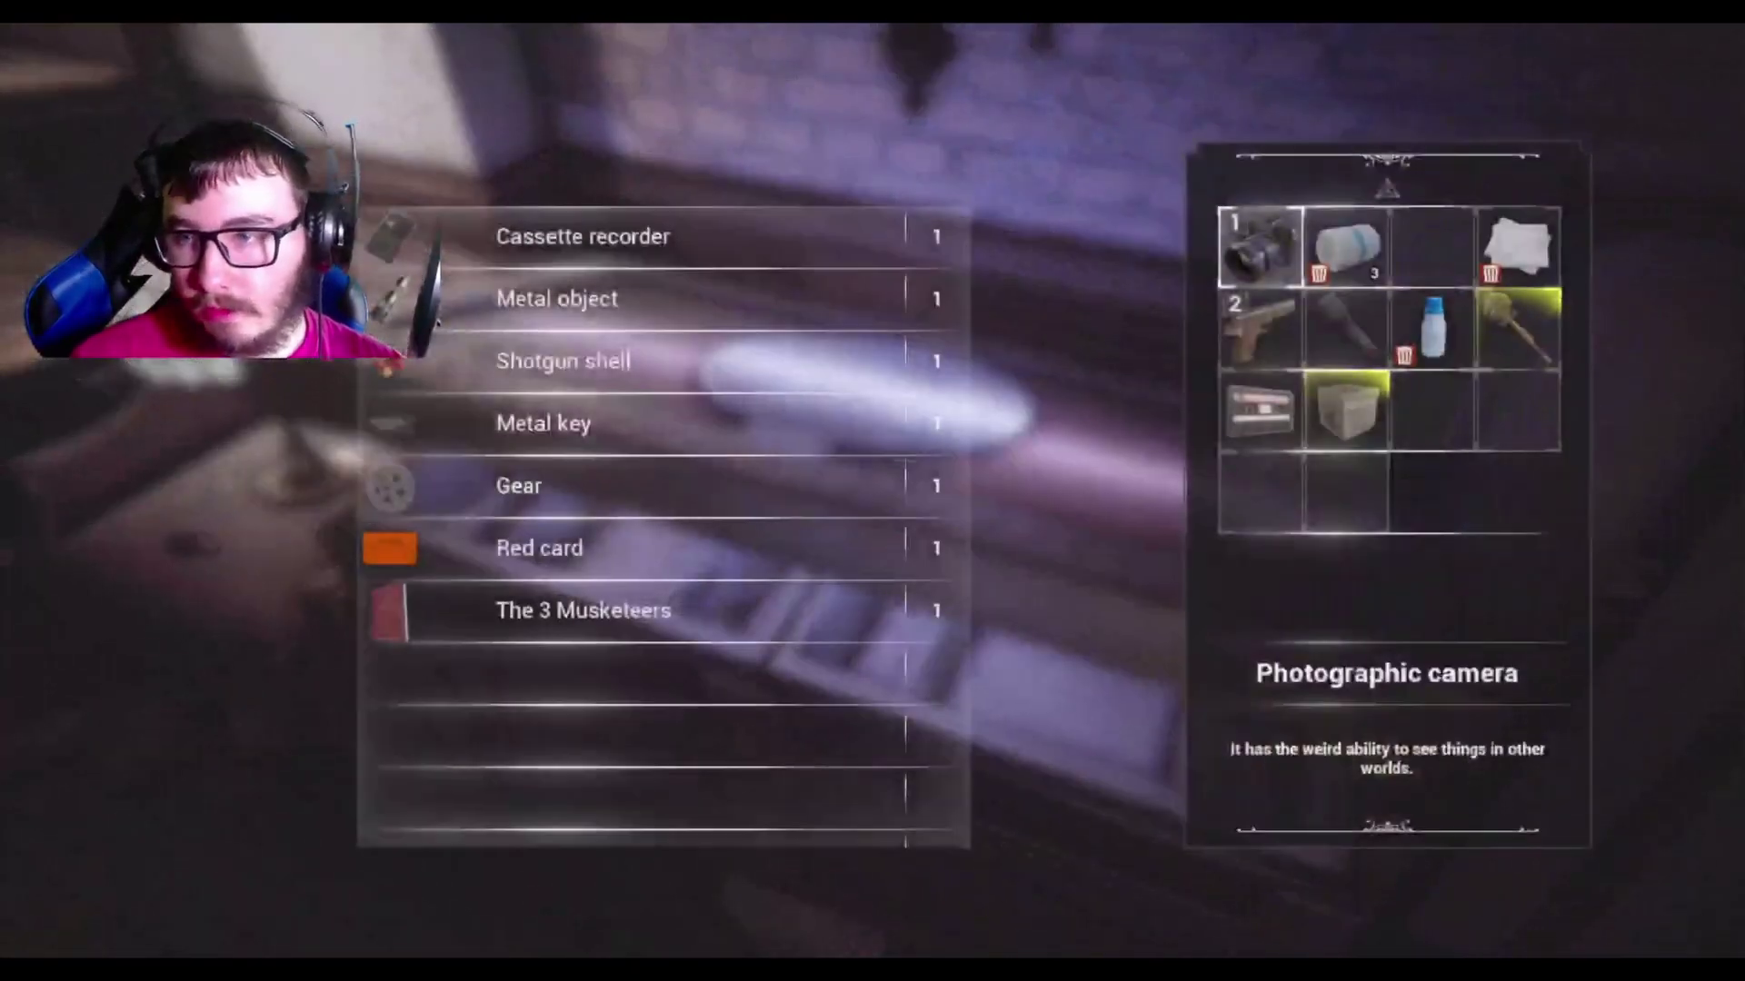
key("Tab")
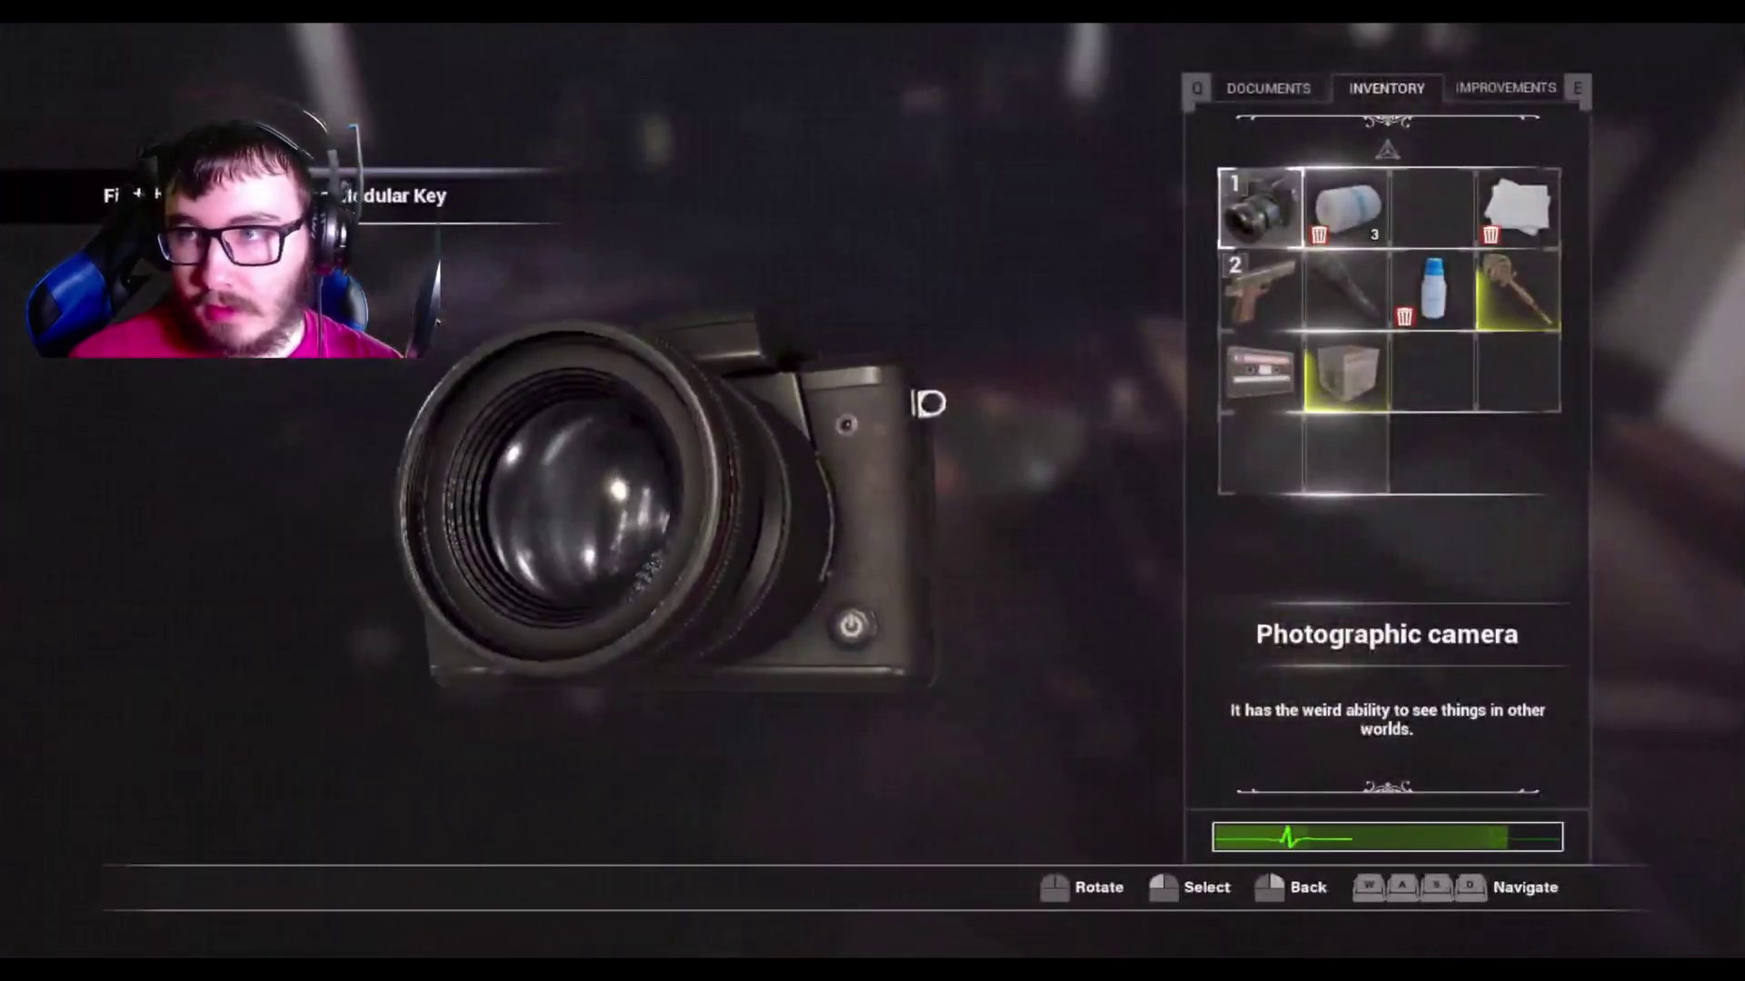
key("d")
key("s")
key("d")
key("Return")
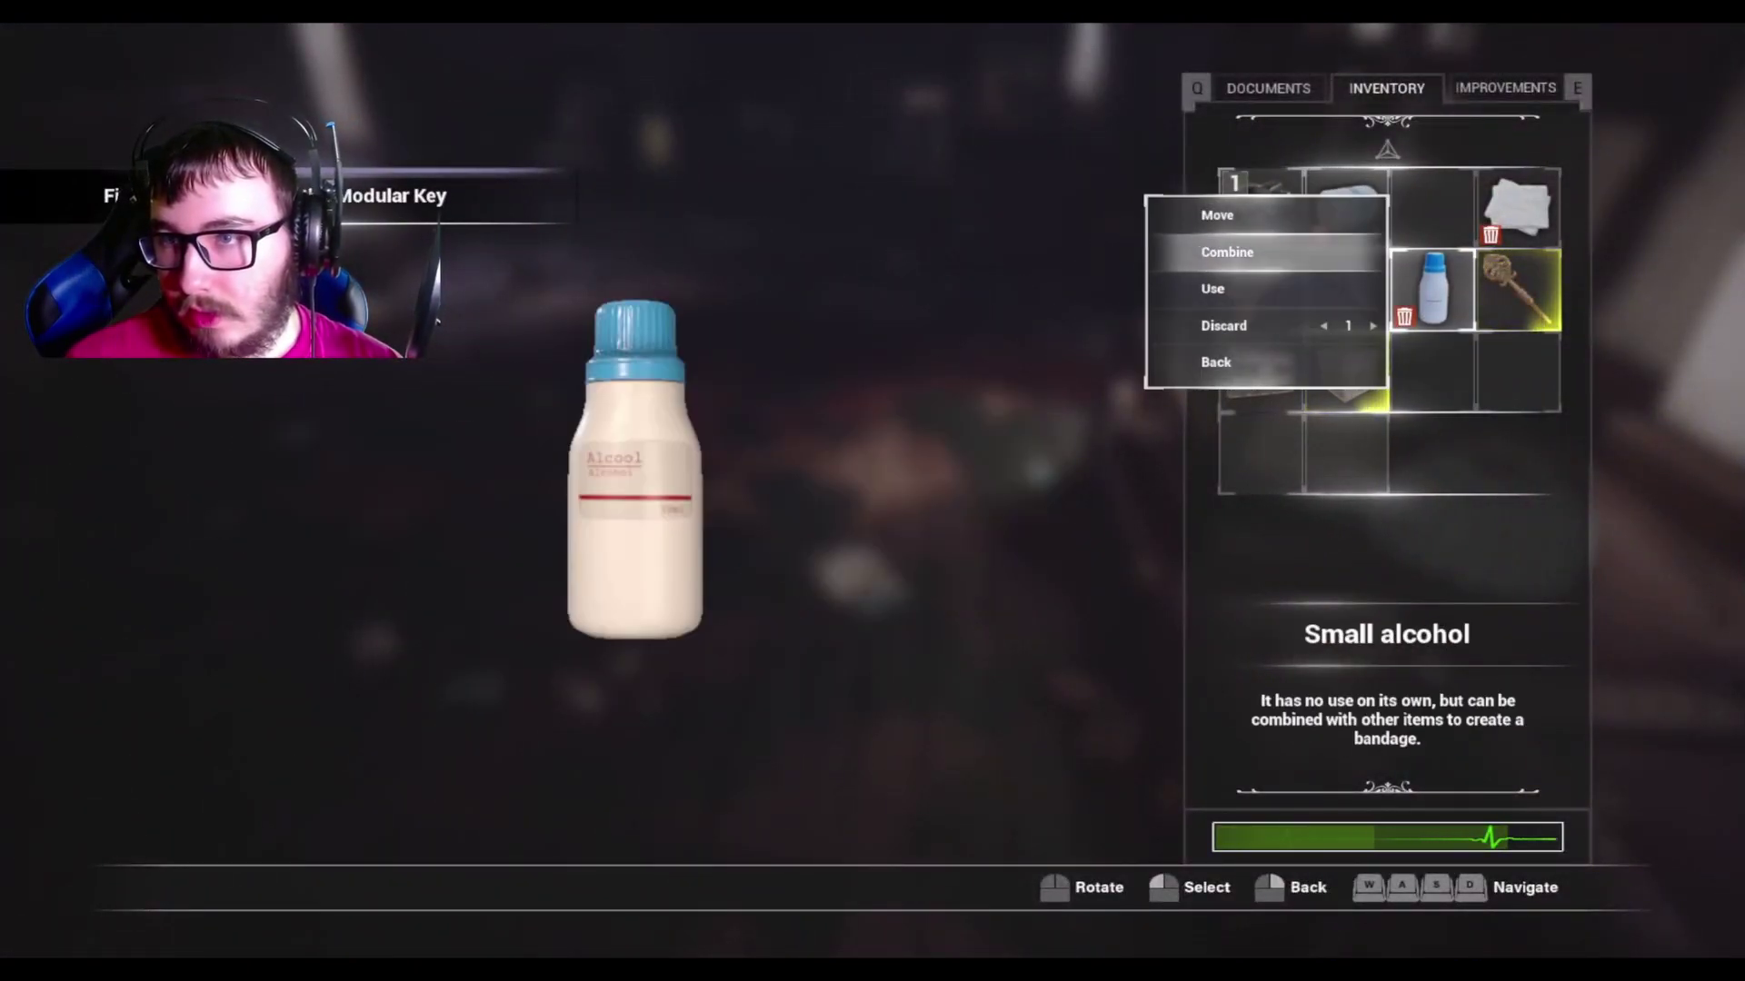
key("w")
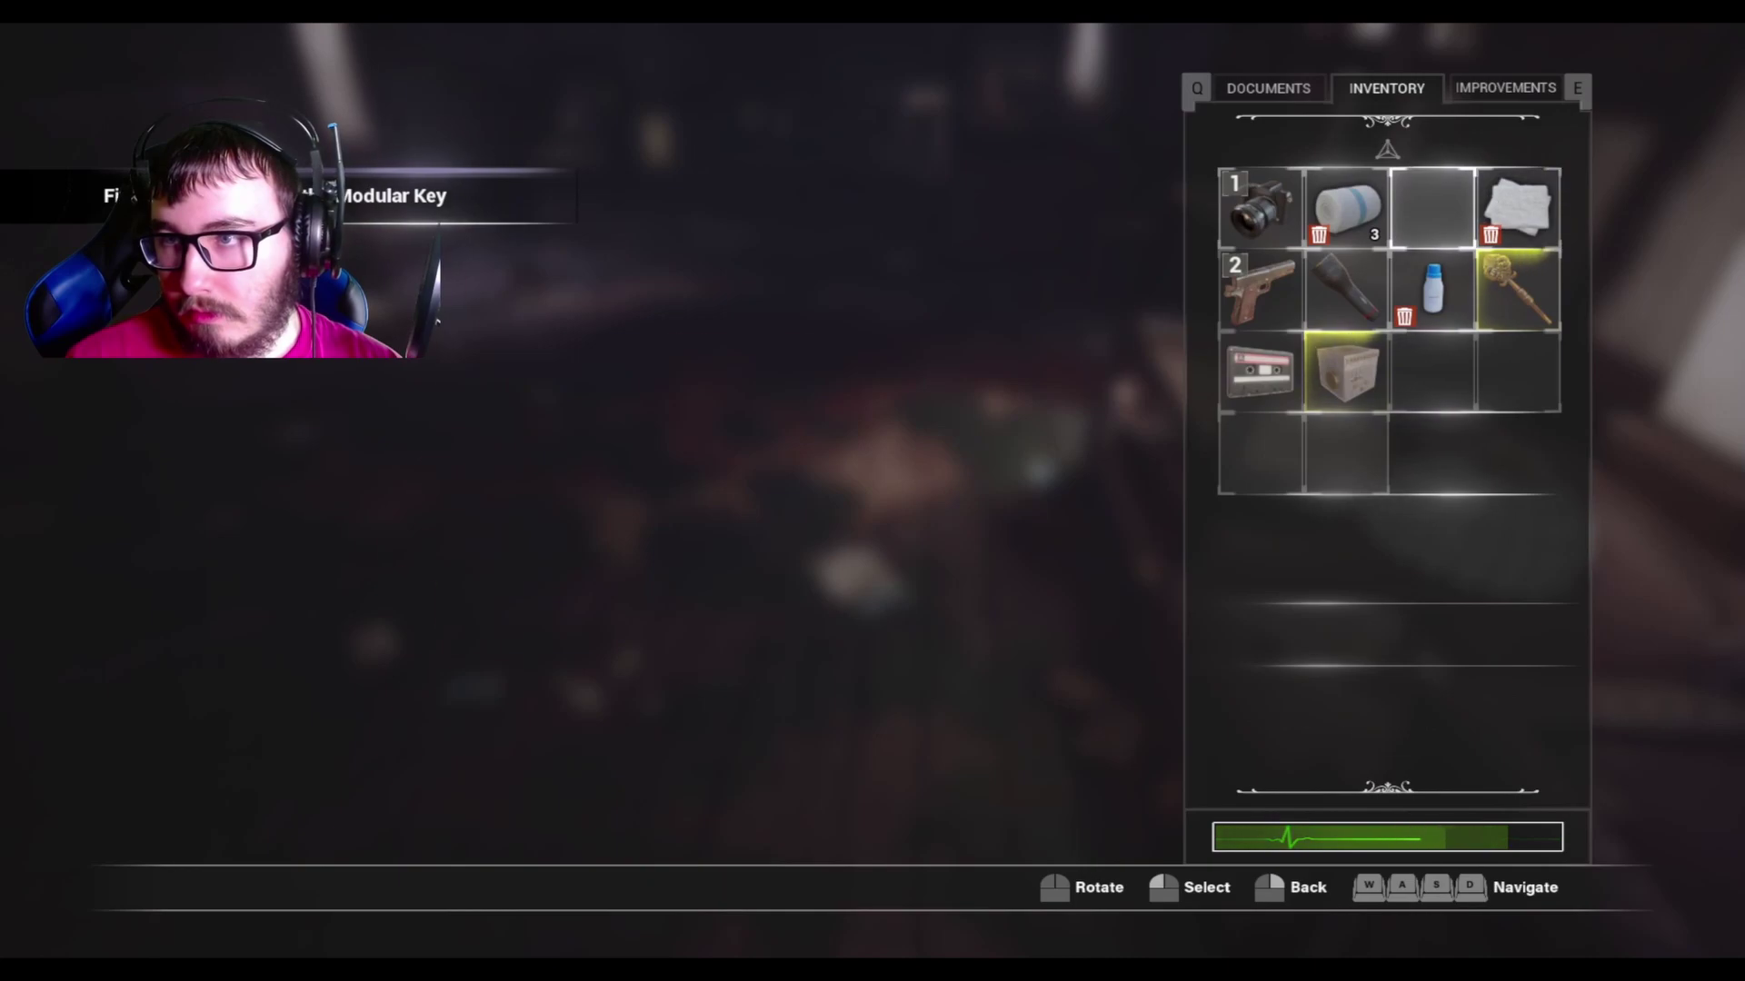
key("a")
key("d")
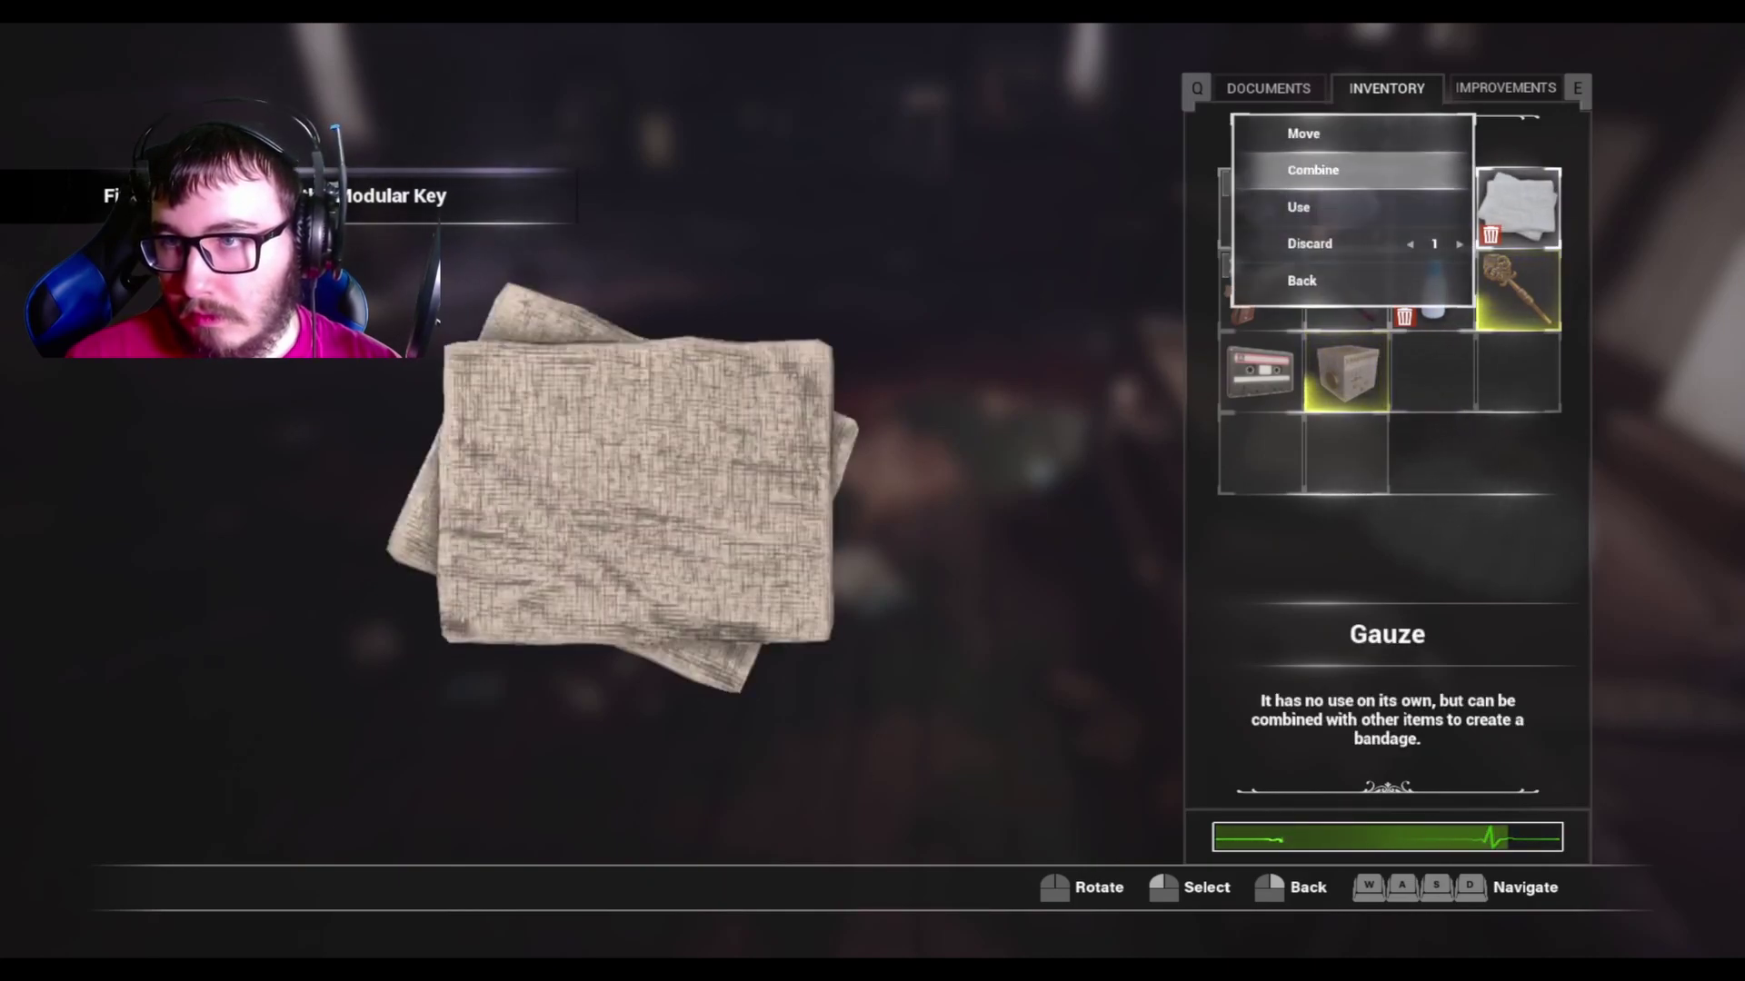
key("a")
key("s")
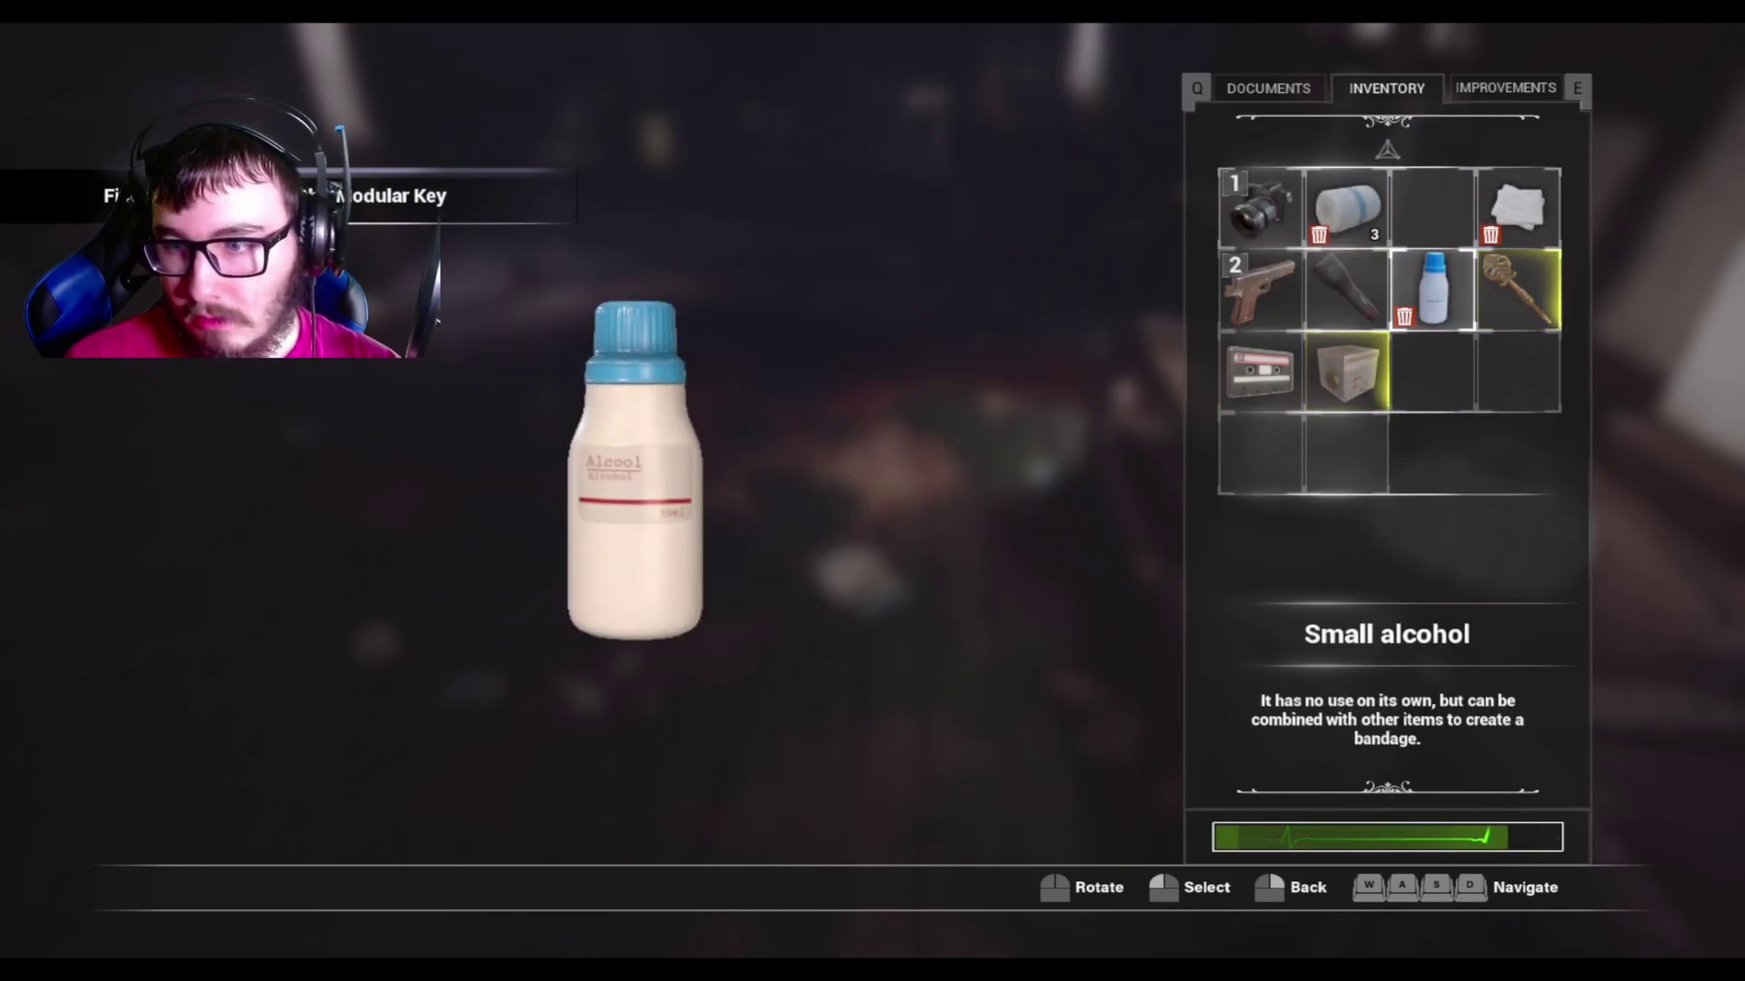
key("Tab")
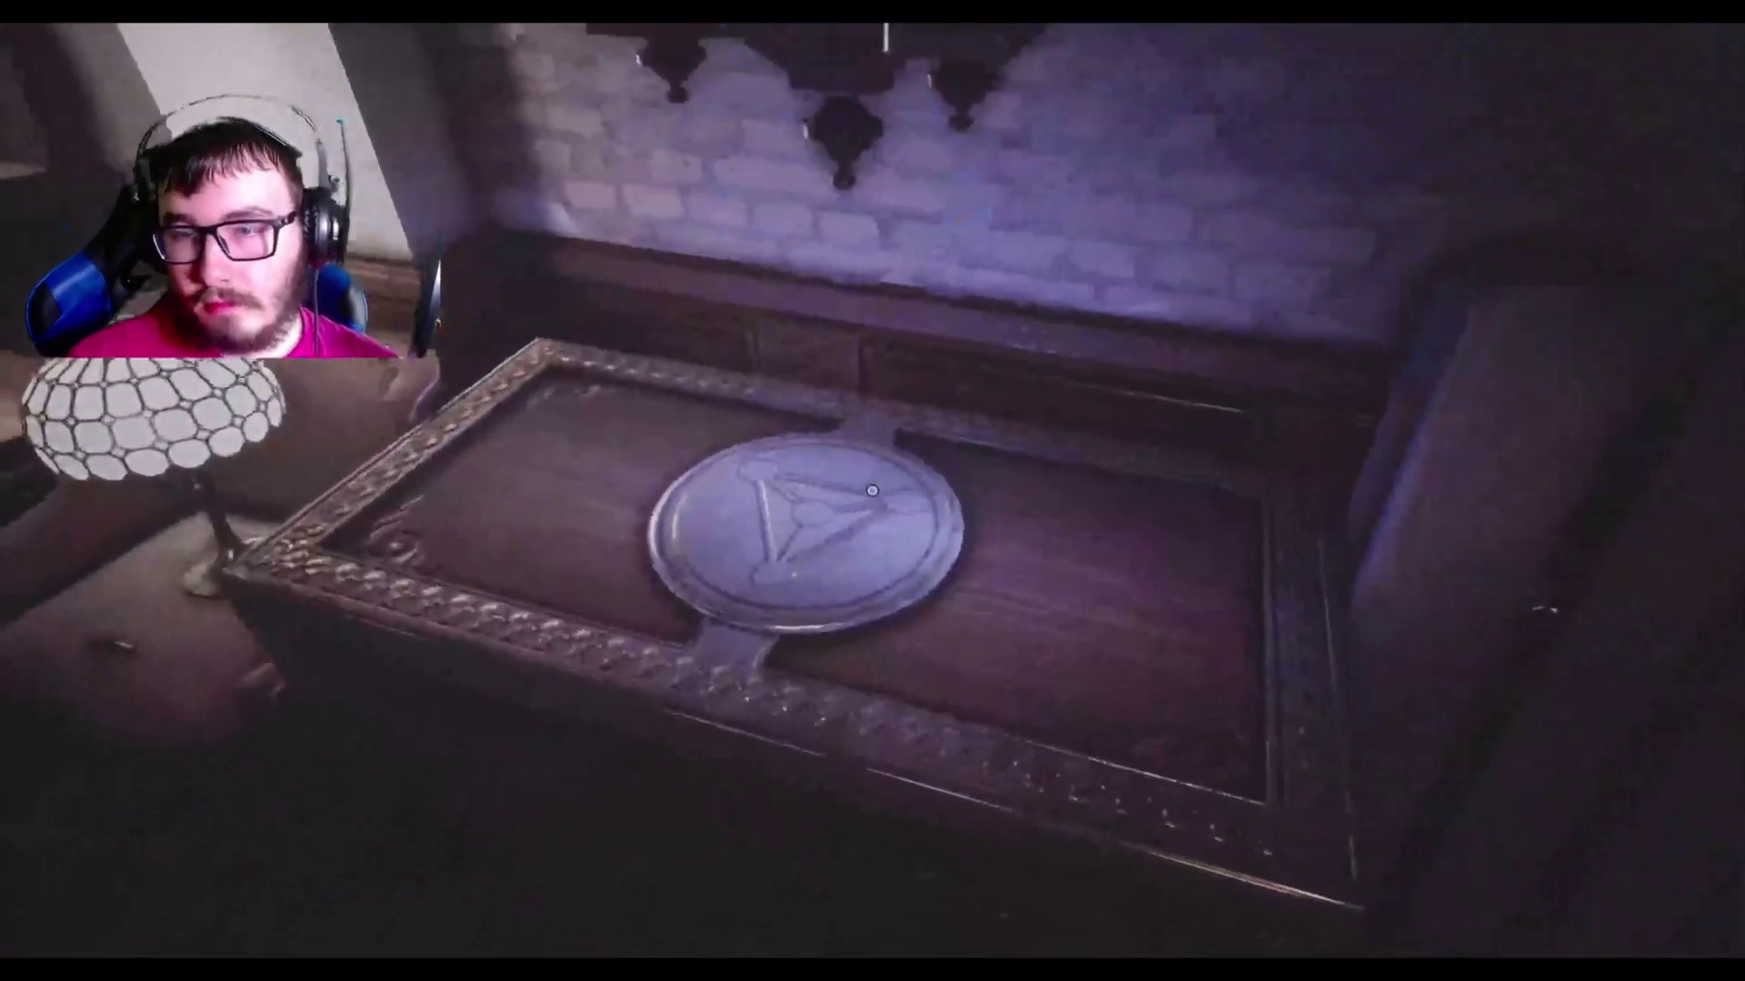
Withdraw the Cassette recorder from the chest and use it to play the tape.
key("Tab")
key("s")
key("s")
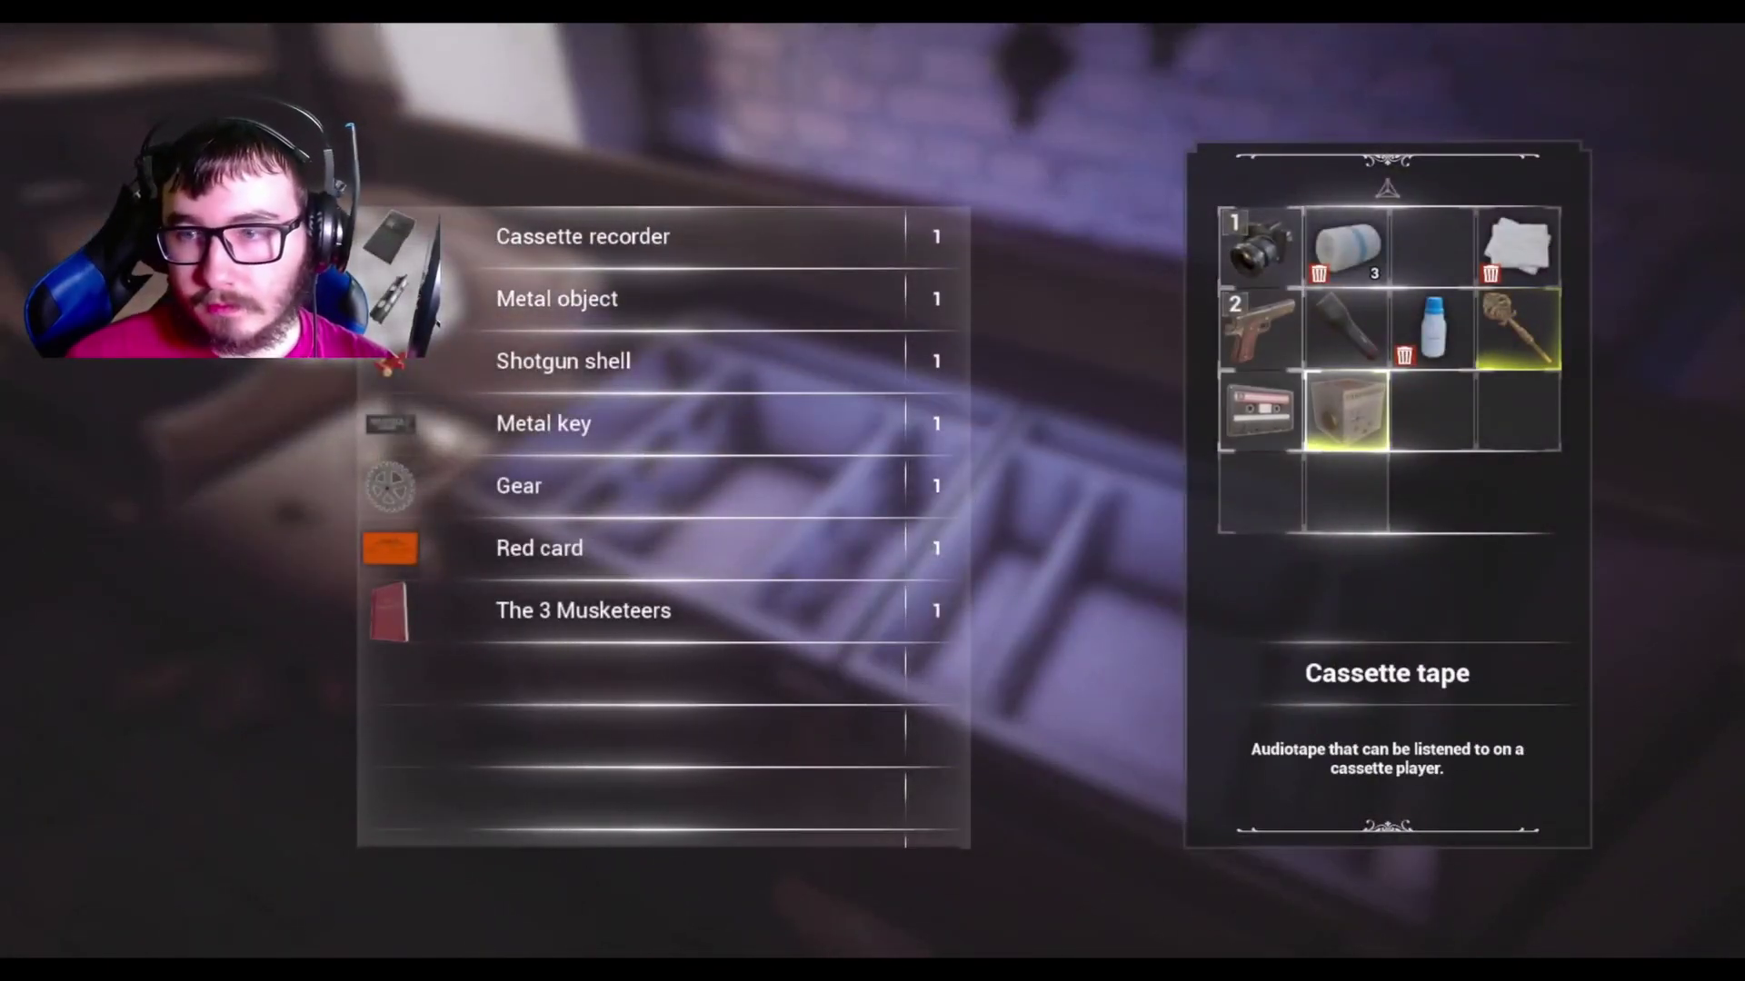
key("Return")
key("Escape")
key("Tab")
key("d")
key("Return")
key("Return")
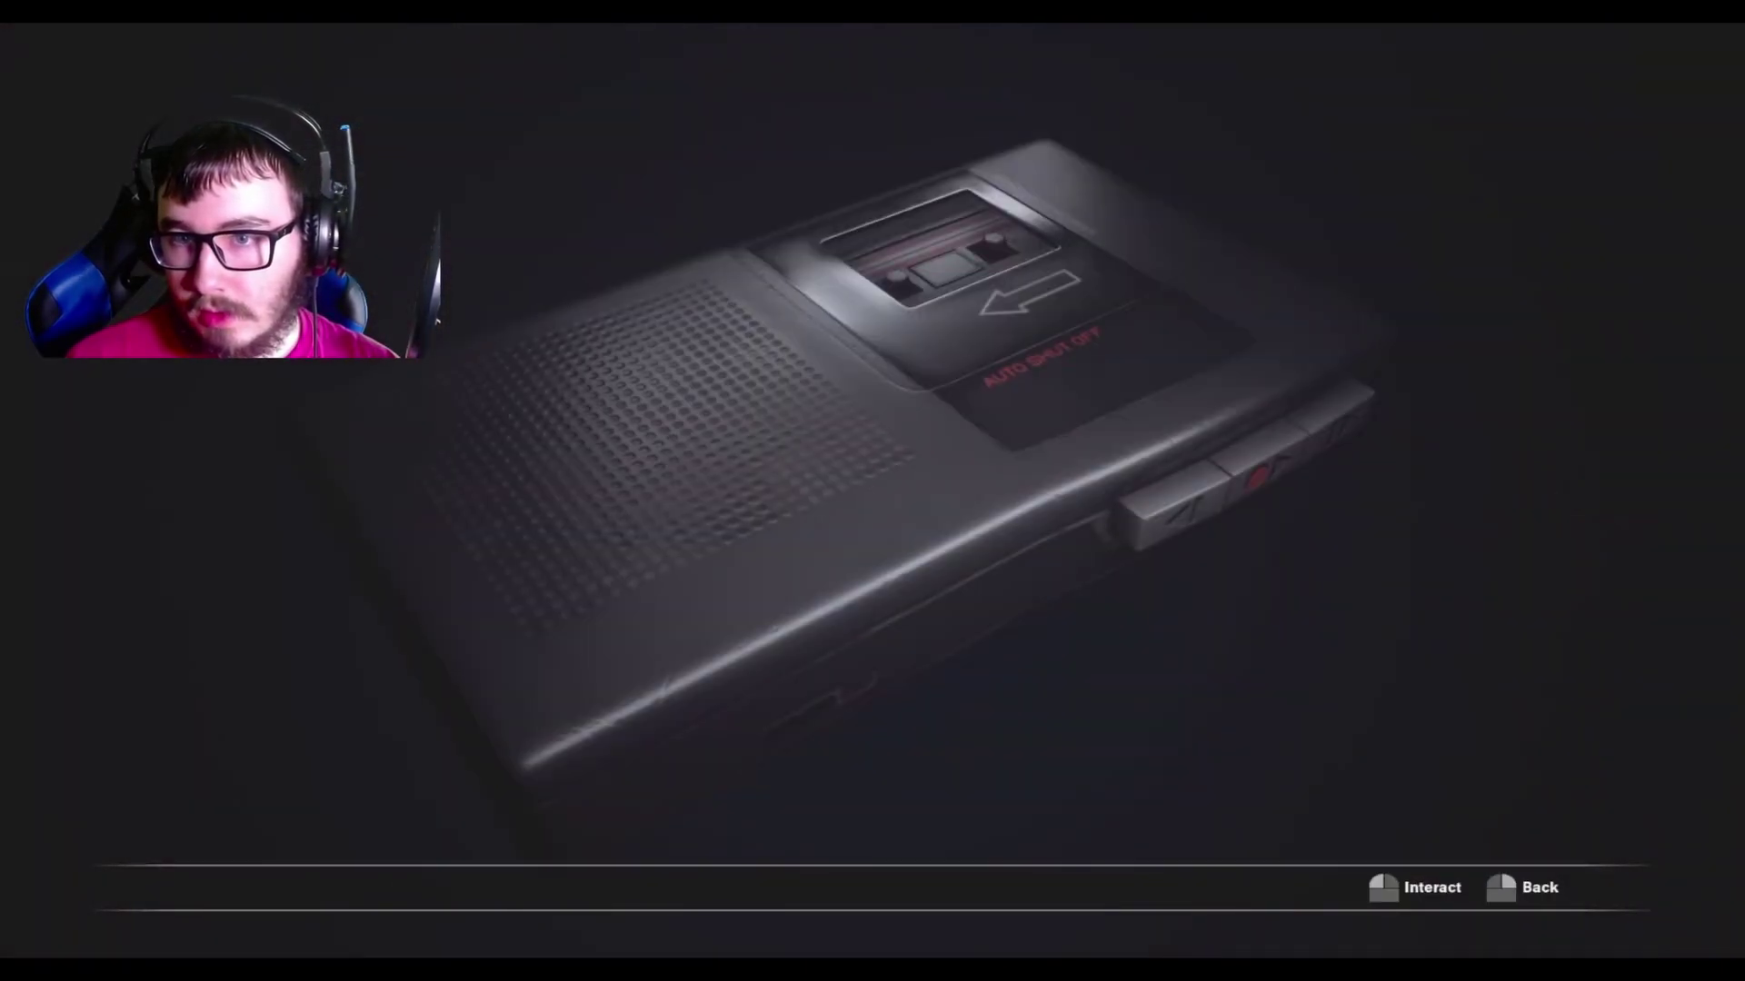
key("Return")
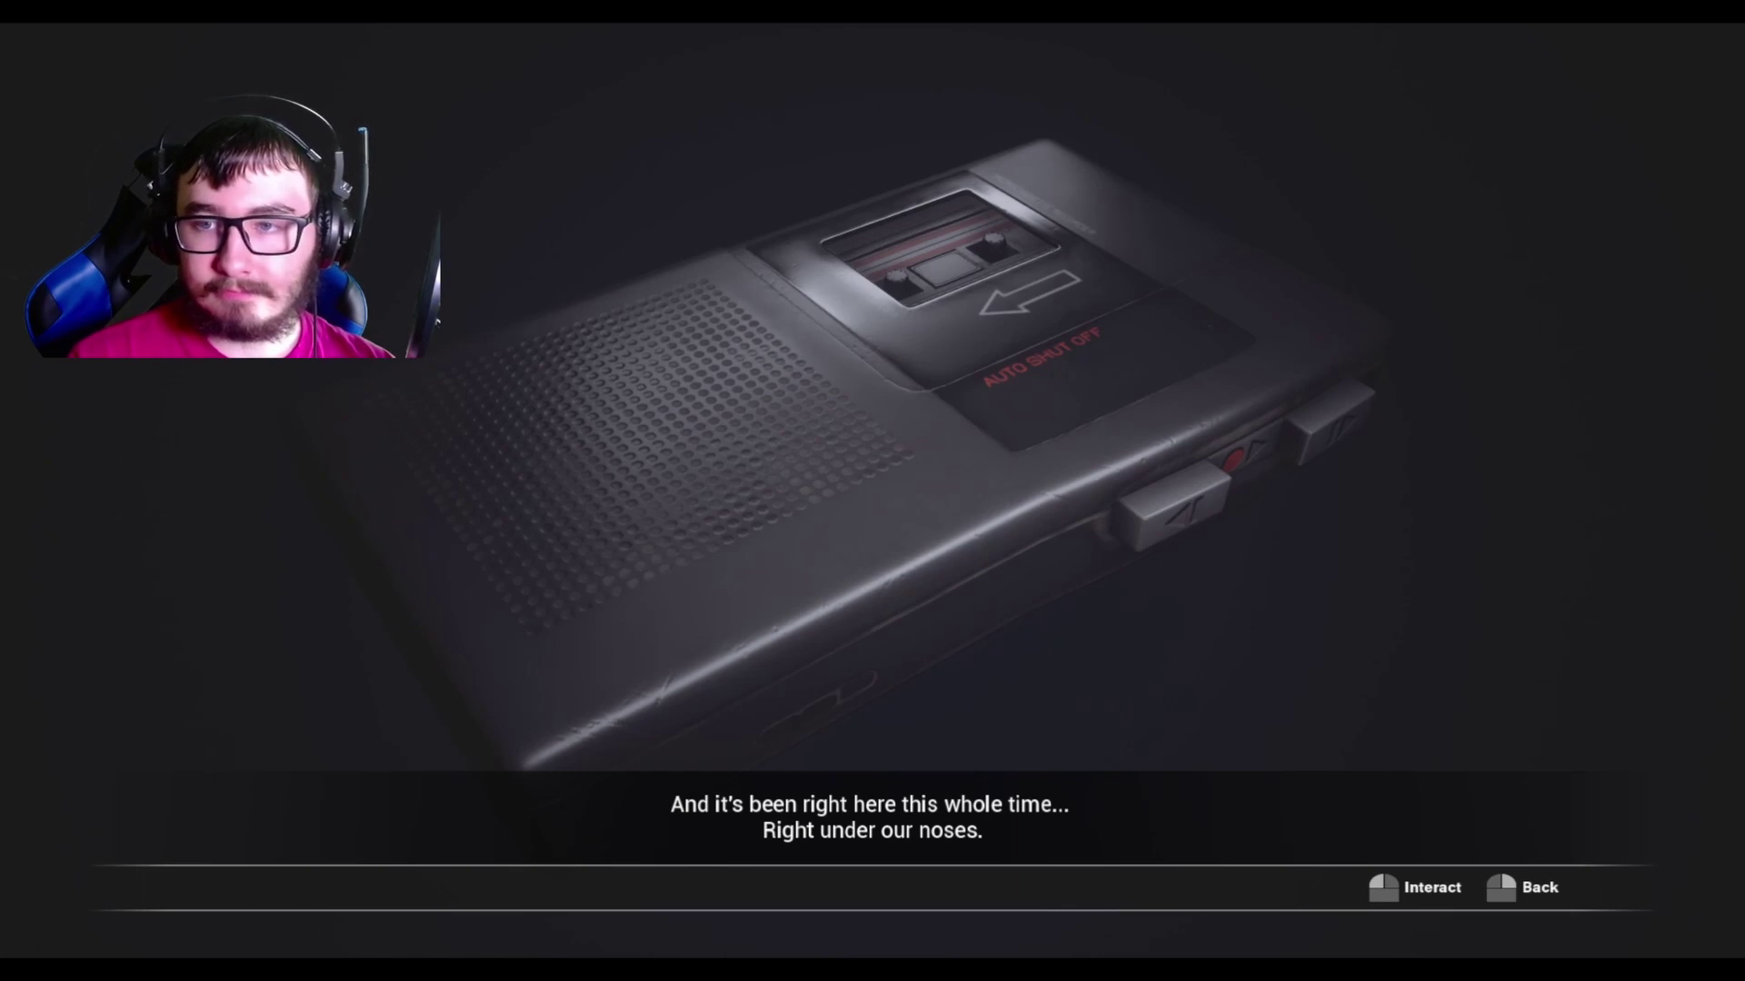
Browse the carried items, checking the pistol, the cassette and the Simple bandage.
key("Escape")
key("Tab")
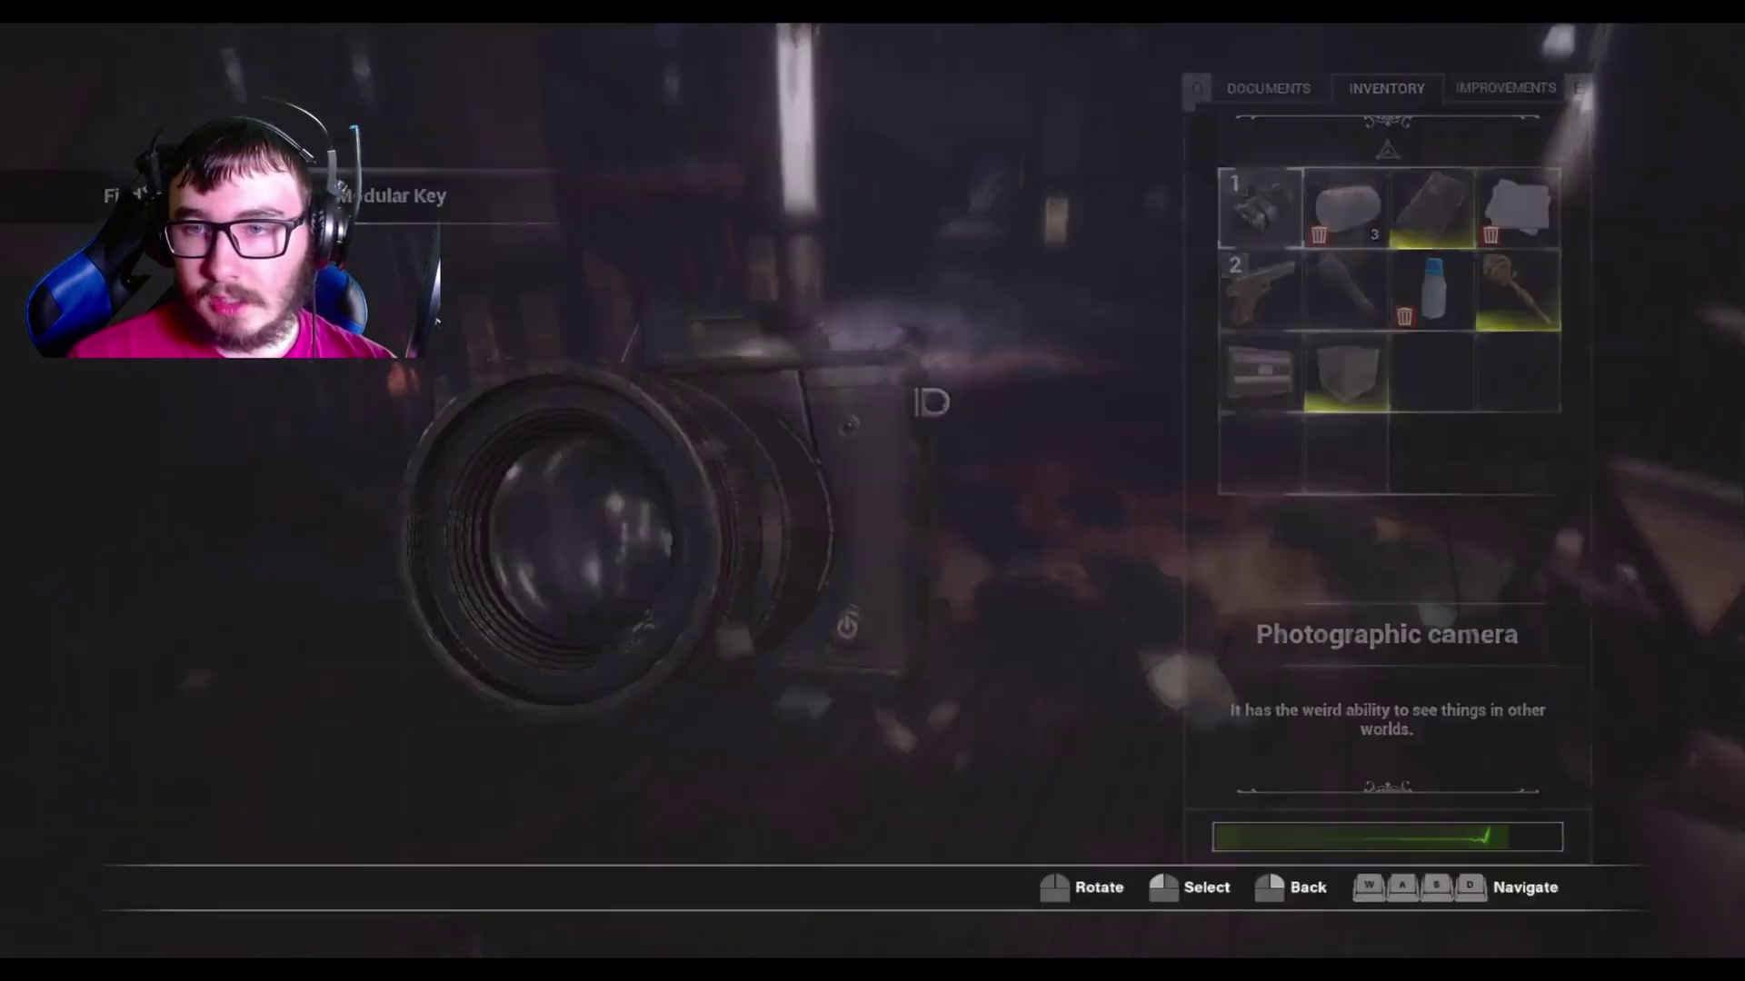
key("s")
key("s")
key("Return")
key("Escape")
key("w")
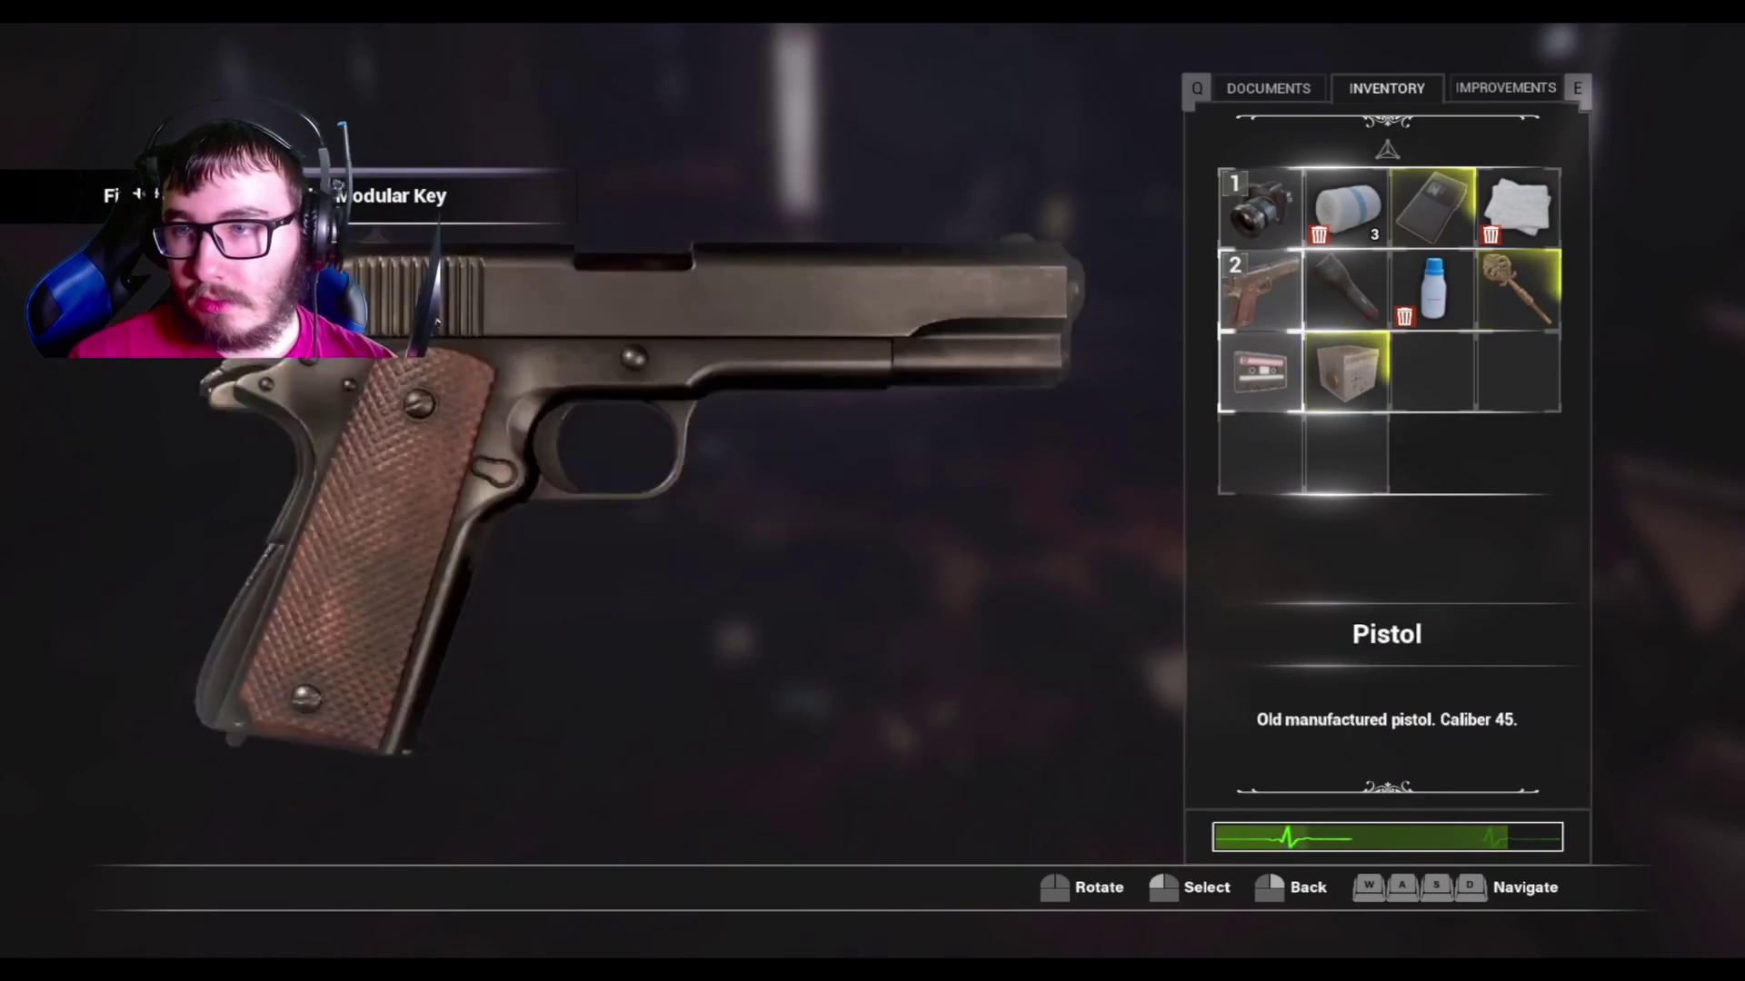
key("w")
key("d")
Select the Cassette recorder and use it to hear more of the recording.
key("s")
key("s")
key("a")
key("a")
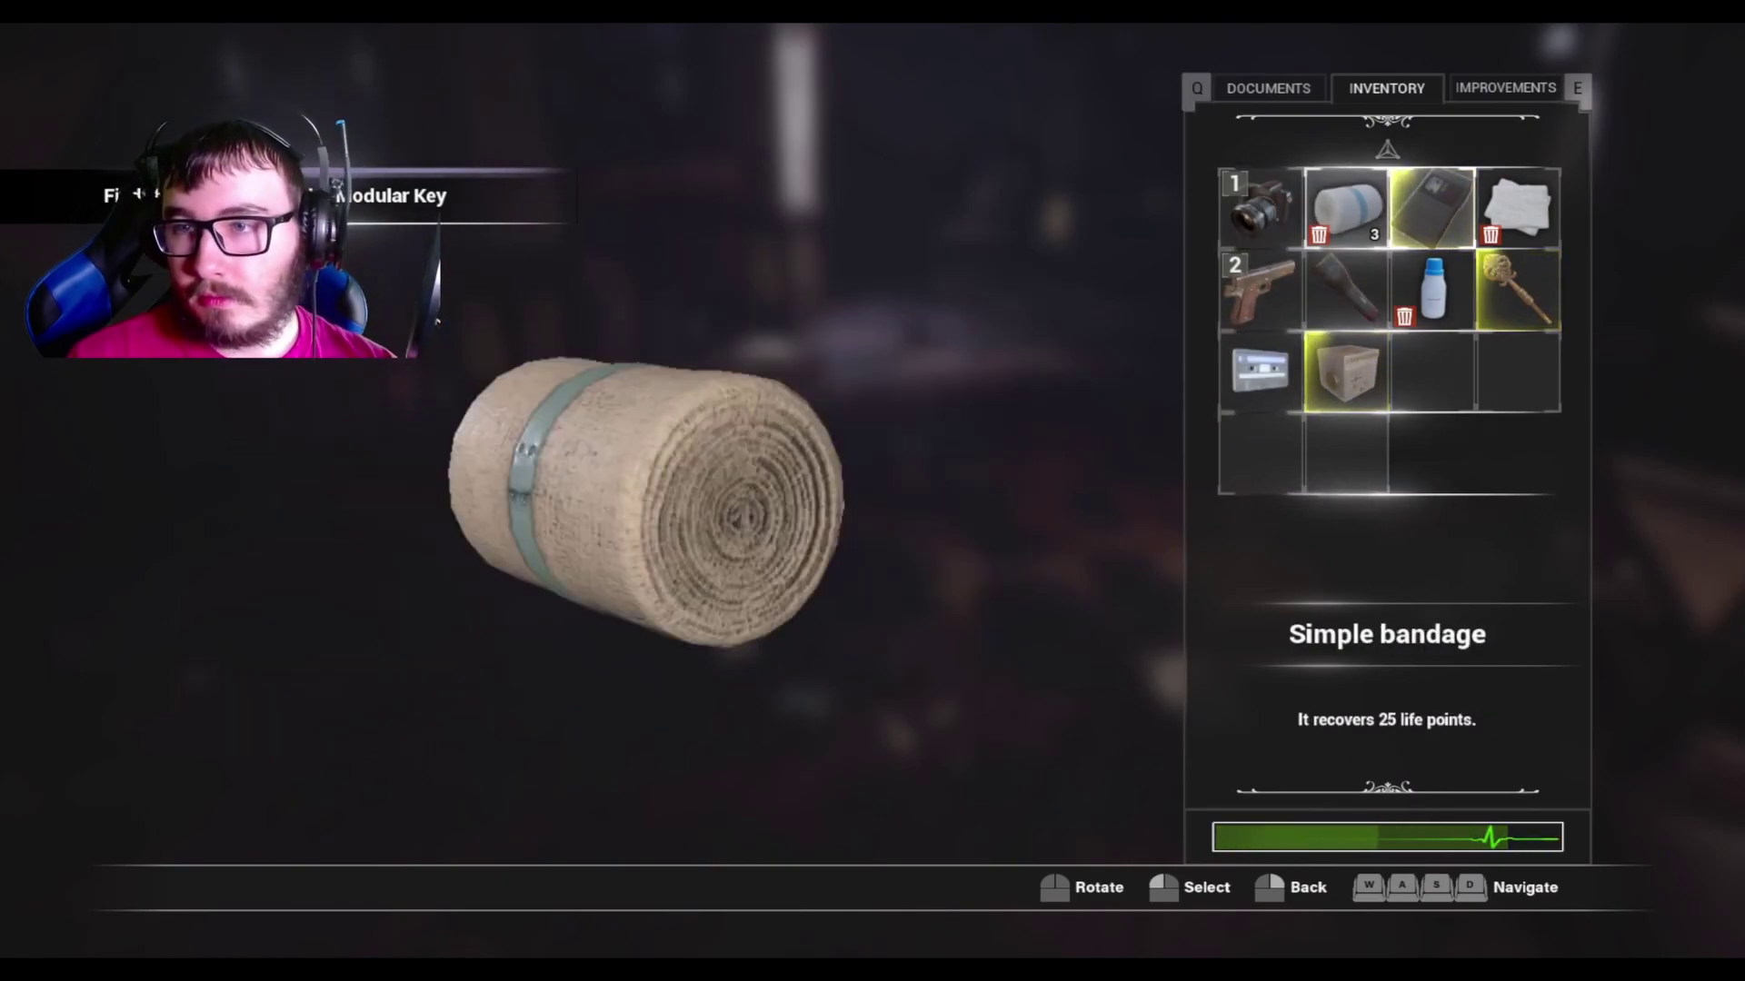
key("s")
key("a")
key("s")
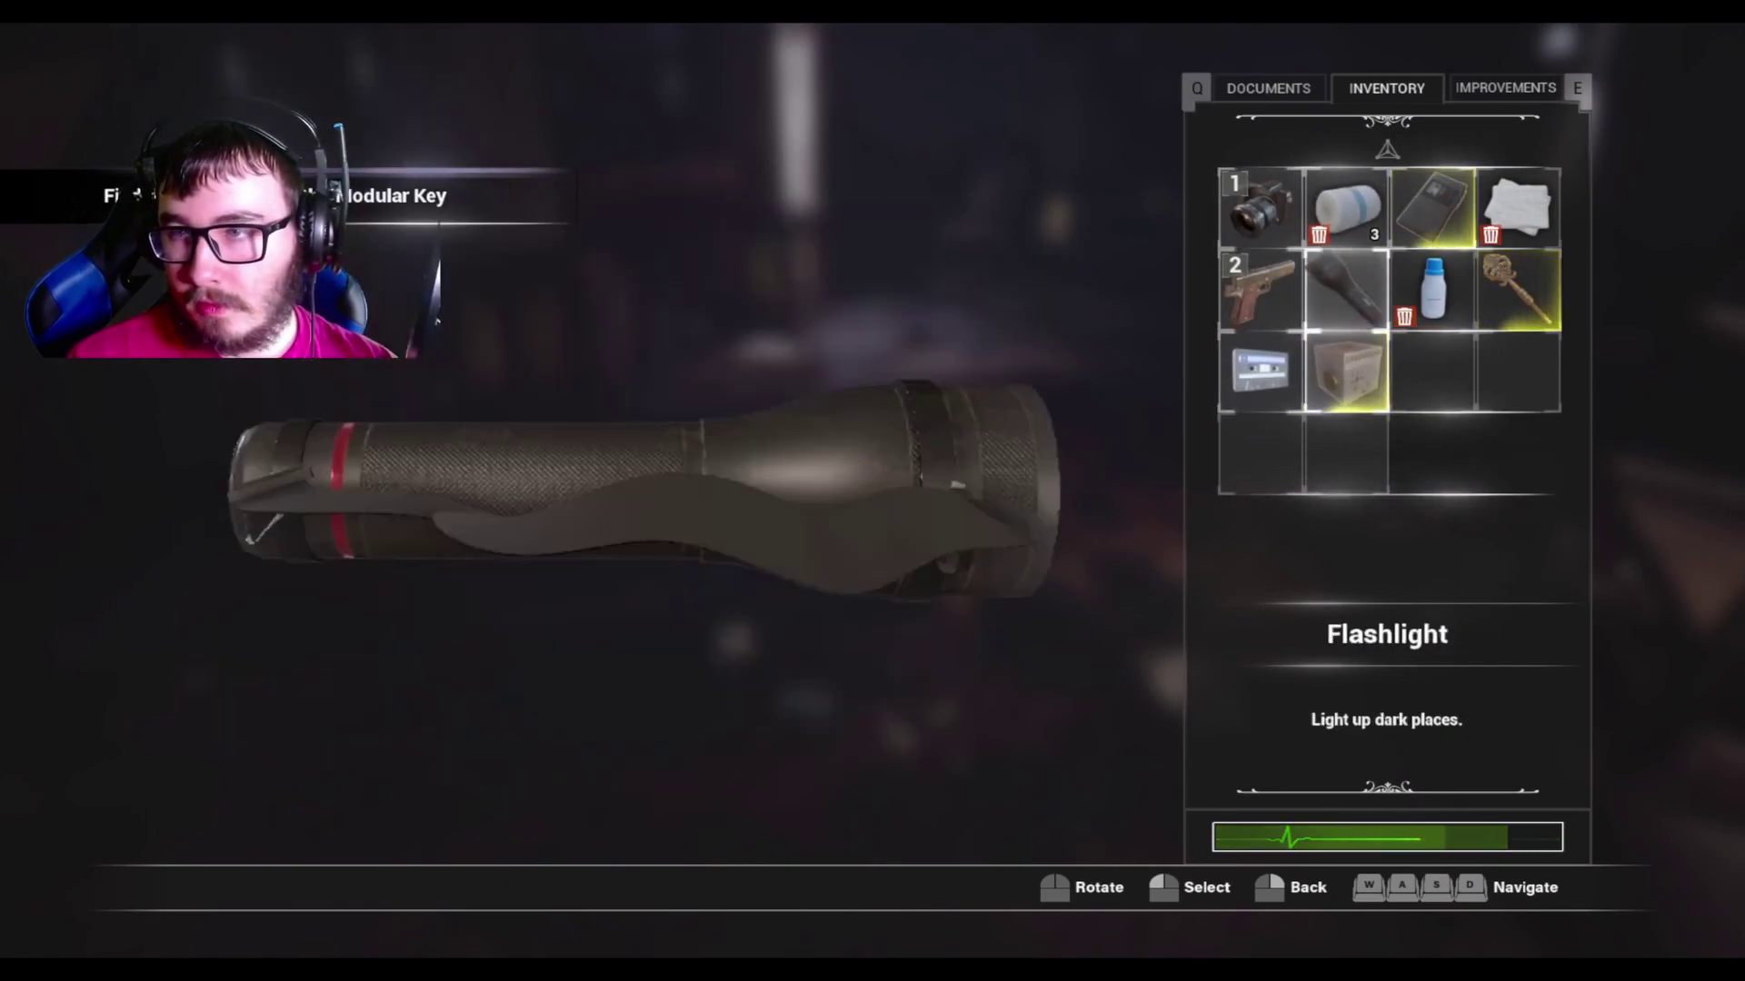
key("s")
key("a")
key("Return")
key("Return")
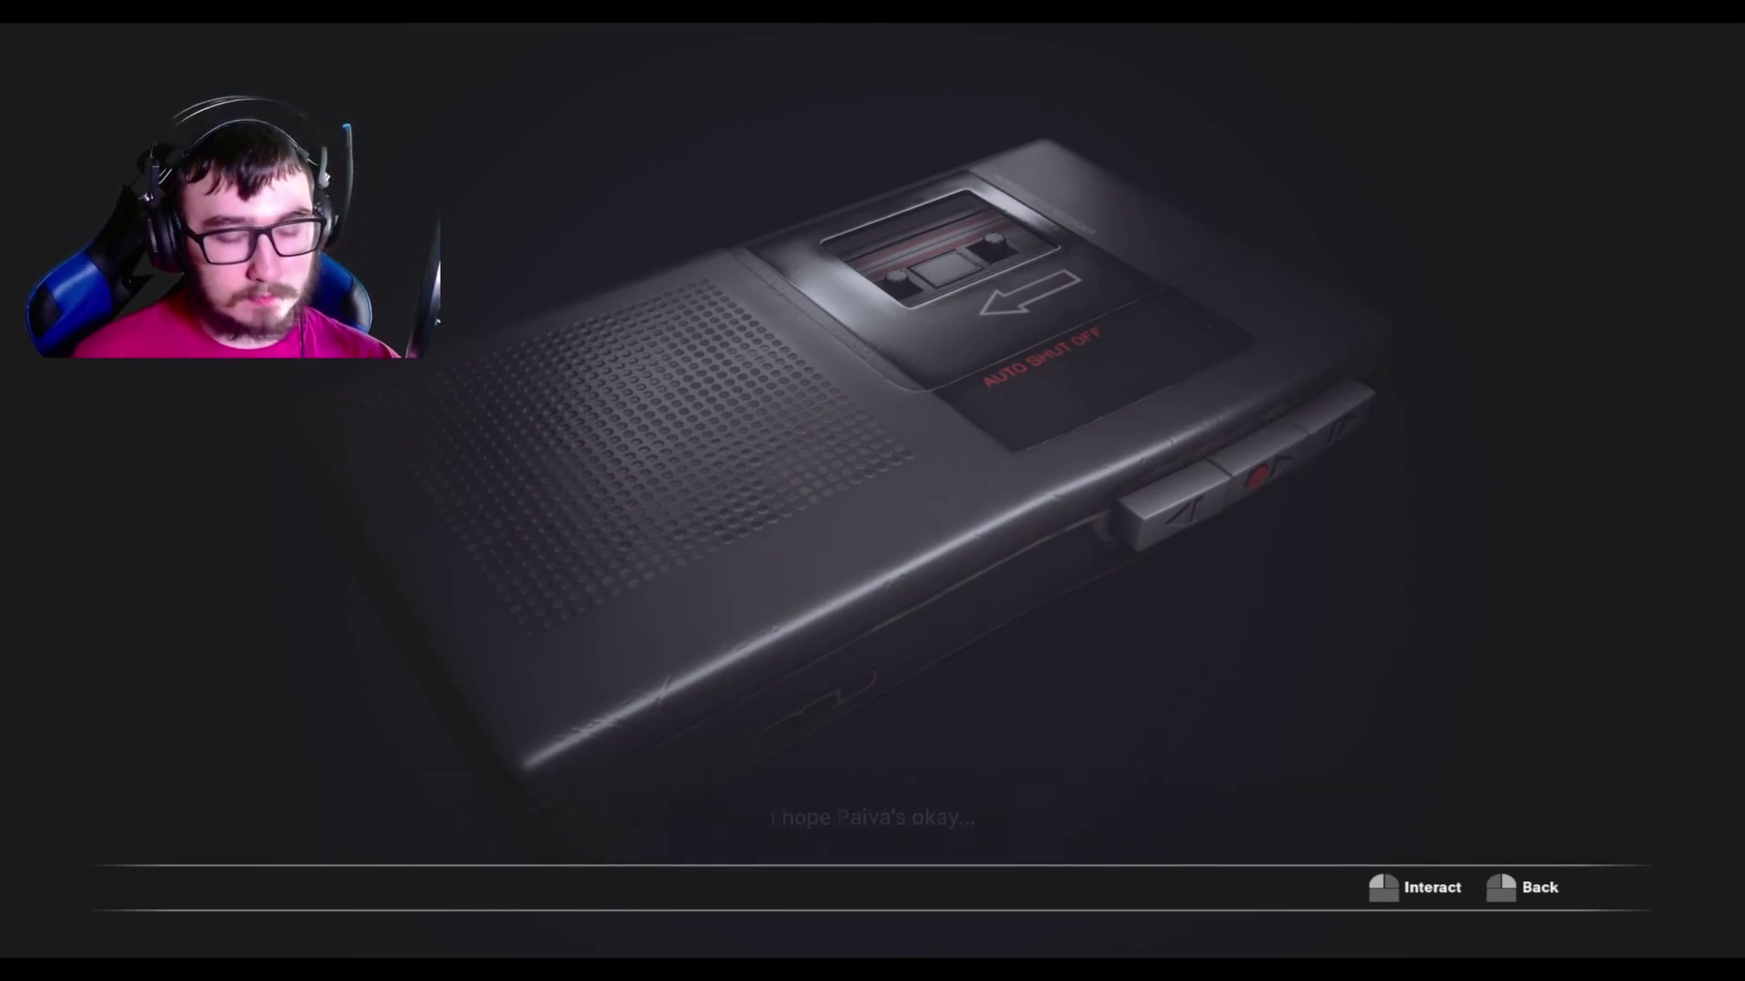
Store the Cassette recorder, Cassette tape and Metal cube in the chest.
key("Escape")
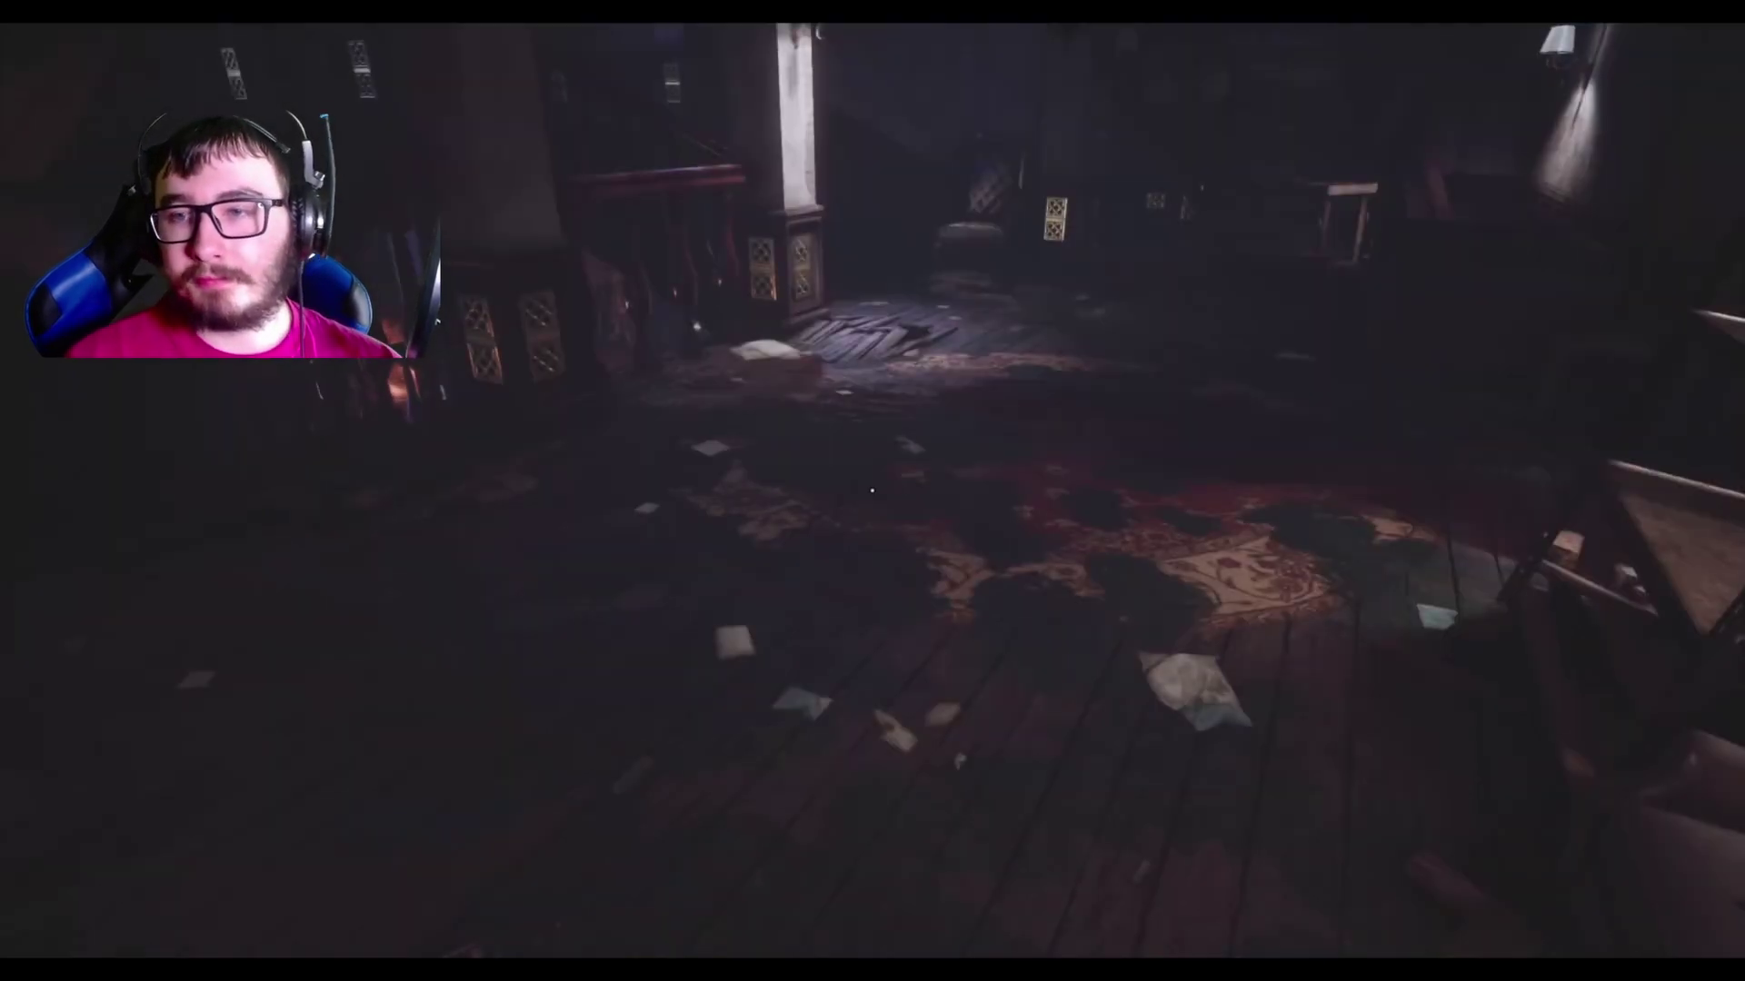
key("Tab")
key("Tab")
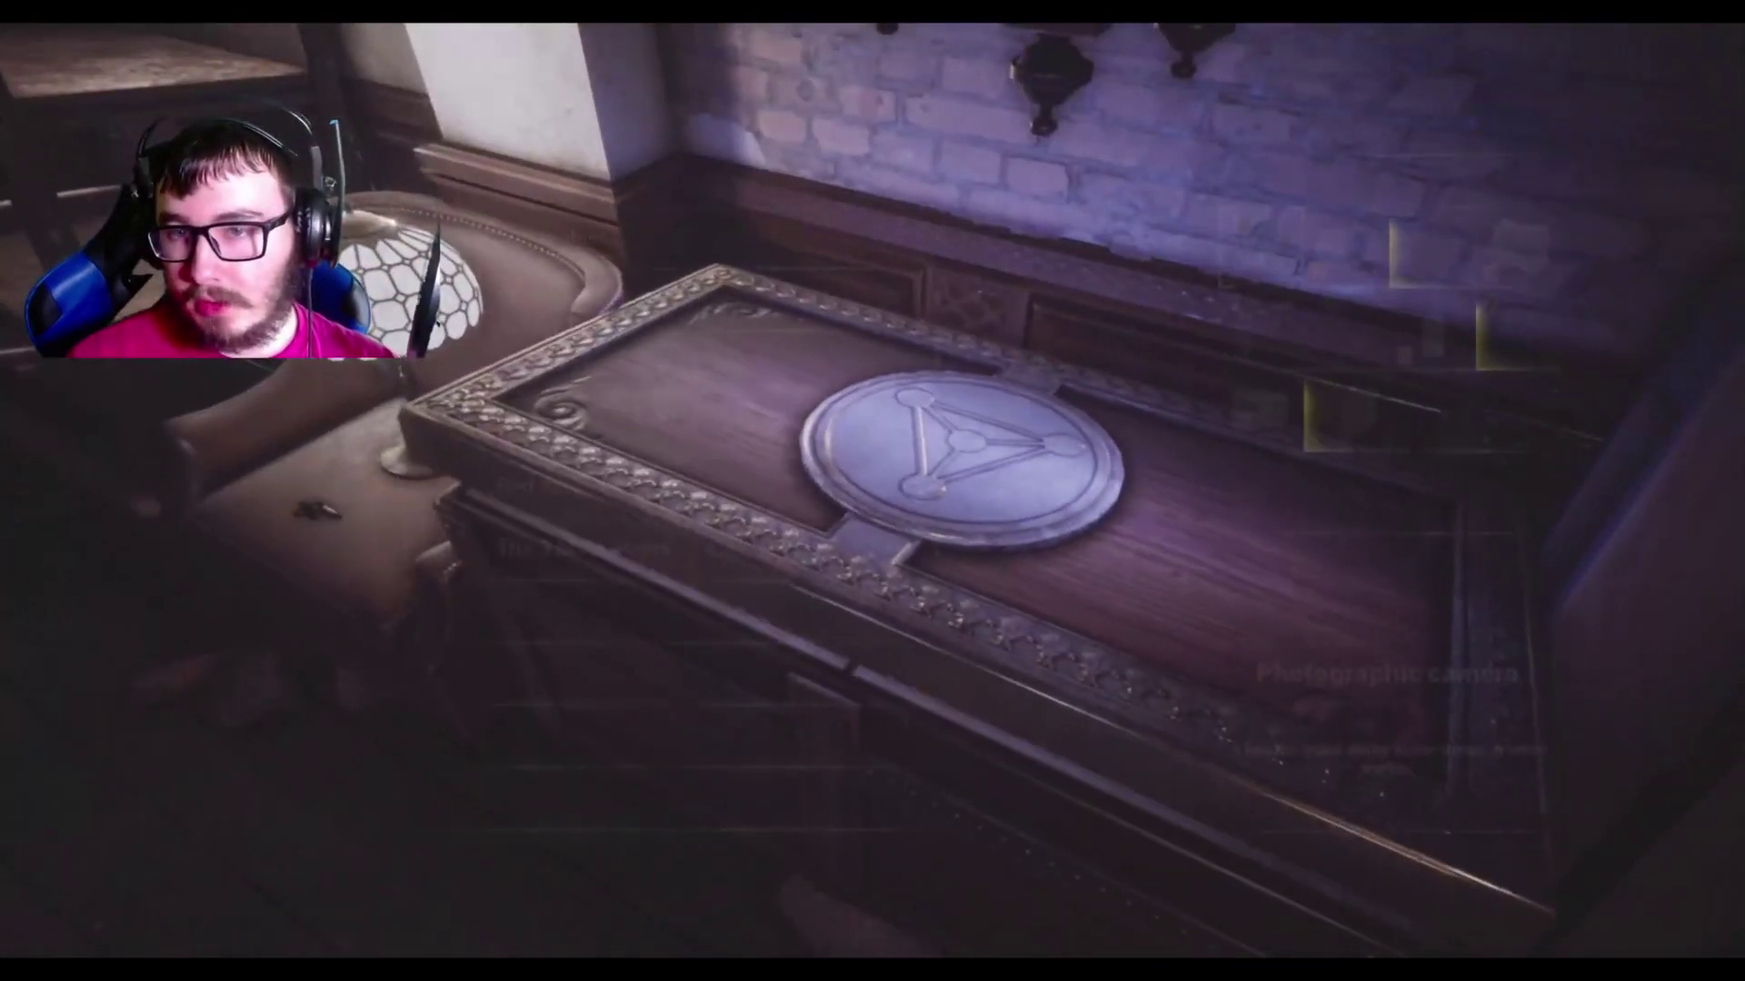
key("Tab")
key("Return")
key("Return")
key("Down")
key("Left")
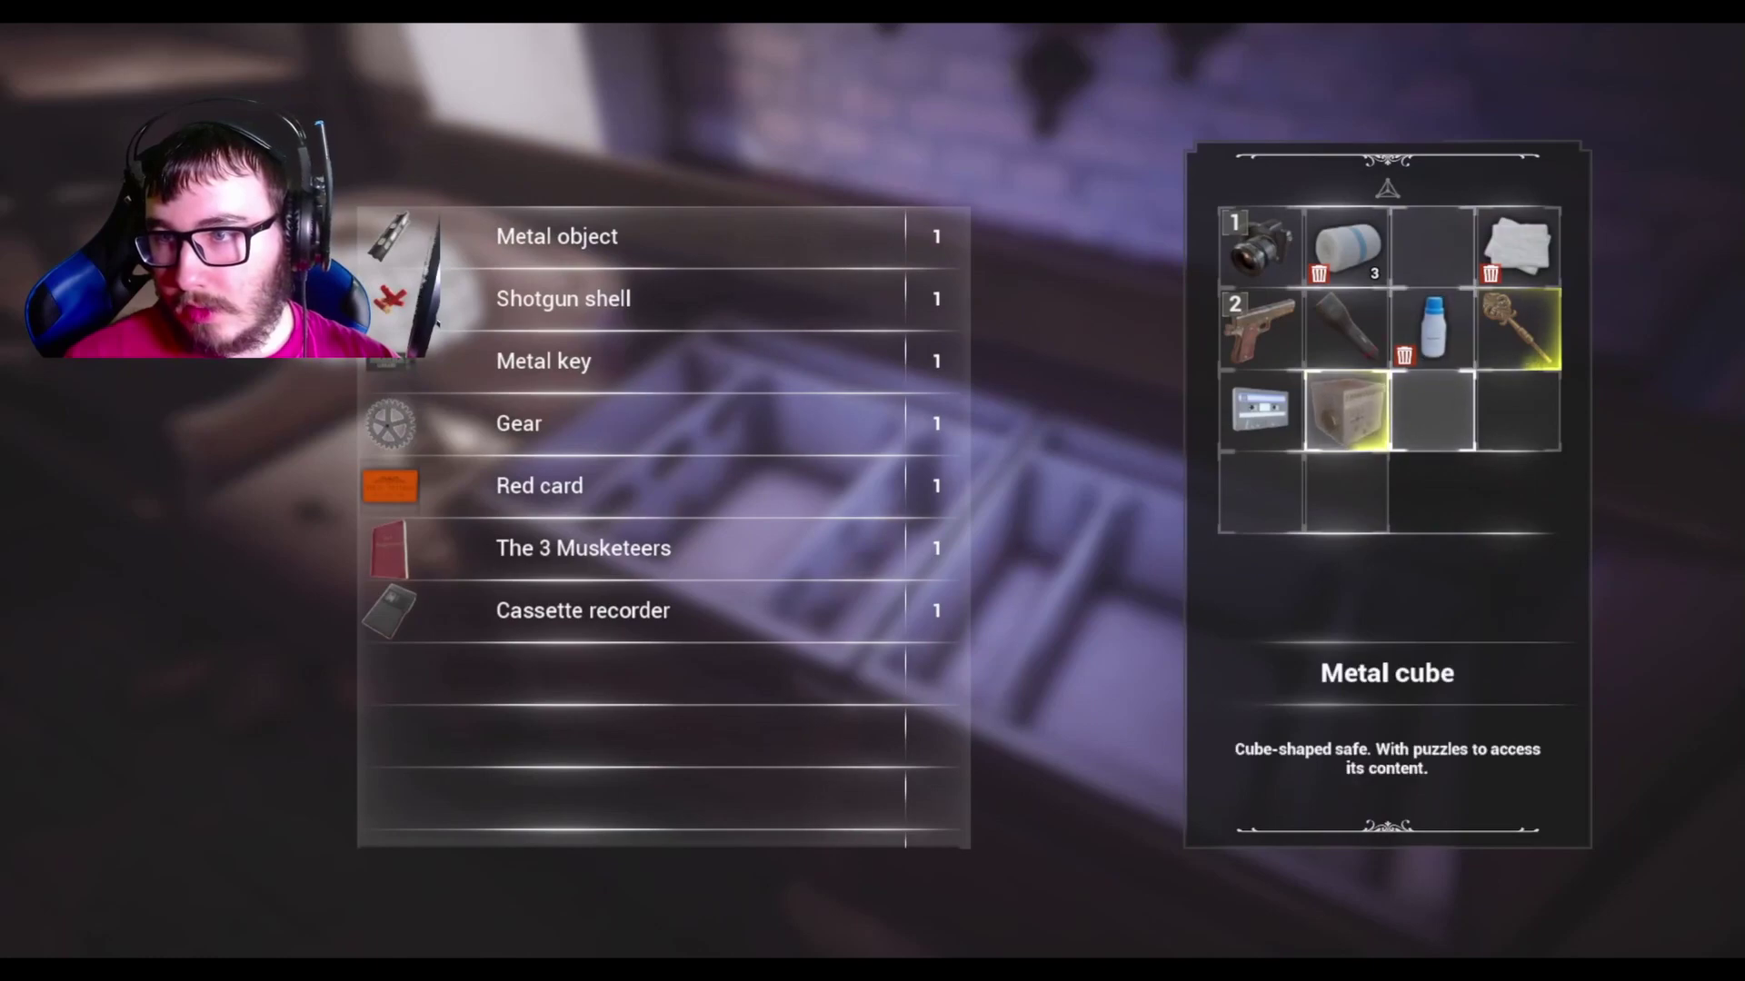
key("Left")
key("Return")
key("Down")
key("Down")
key("Return")
key("Return")
key("Down")
key("Down")
key("Return")
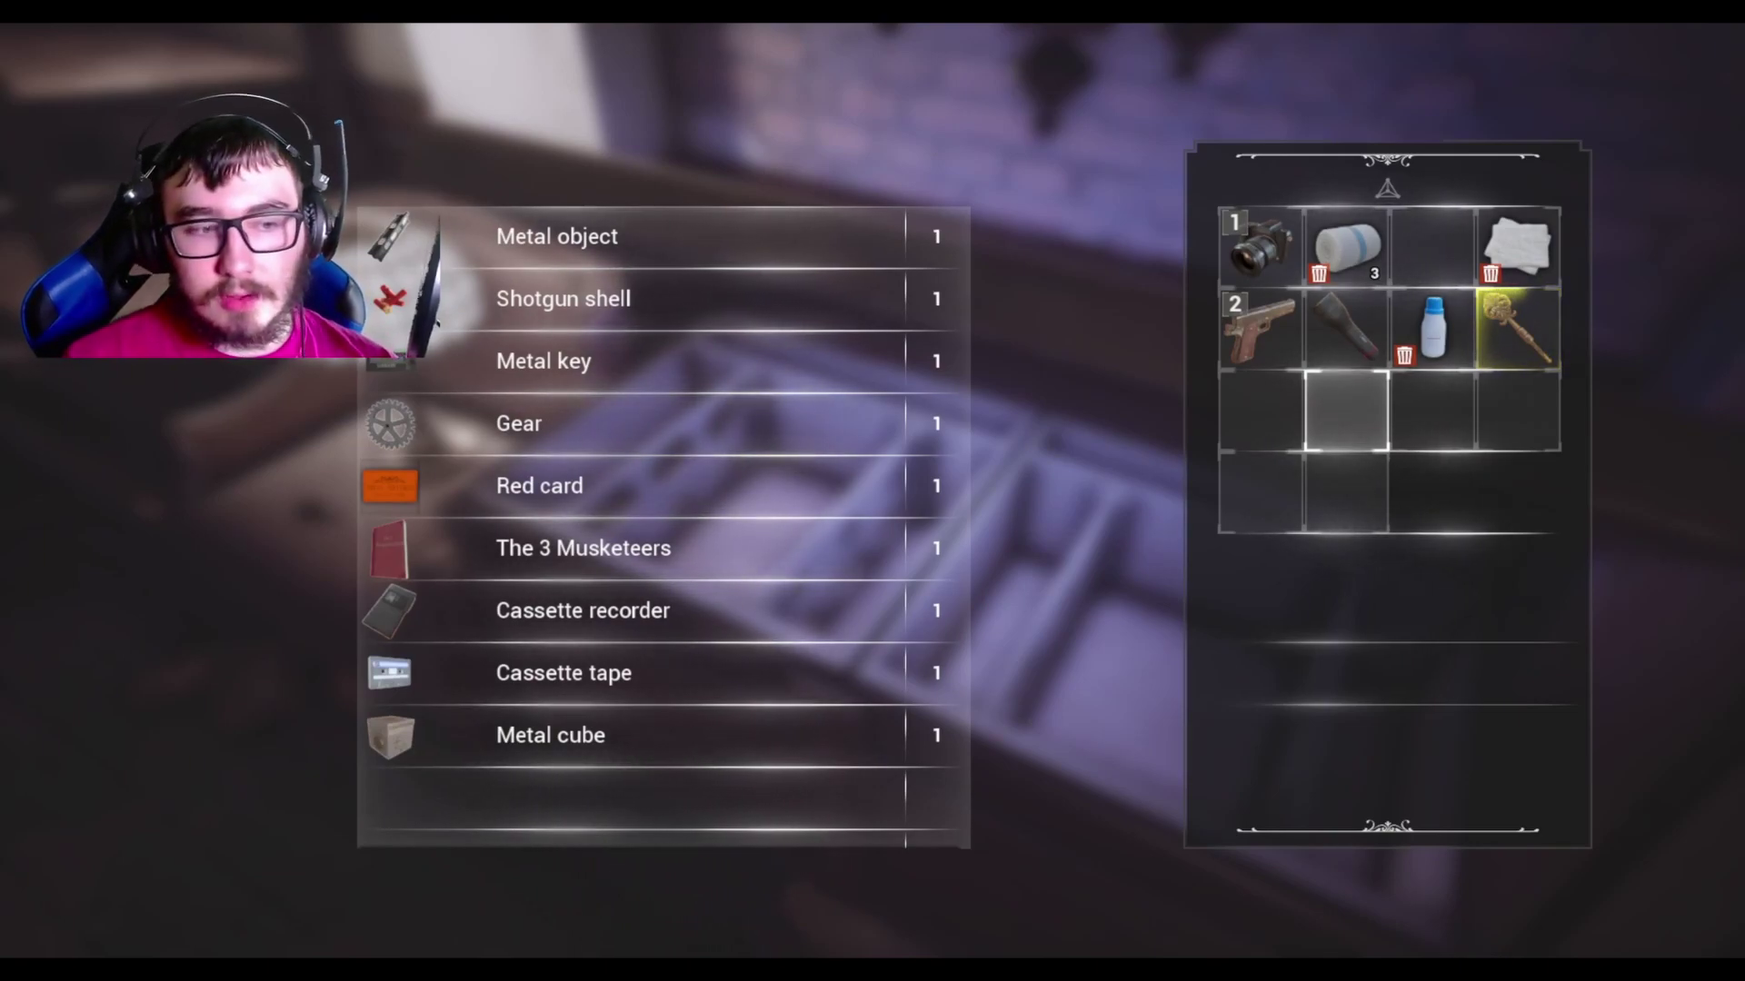
Review the Modular key, Flashlight, Photographic camera and Simple bandage descriptions, then close storage.
key("Up")
key("Up")
key("Right")
key("Right")
key("Down")
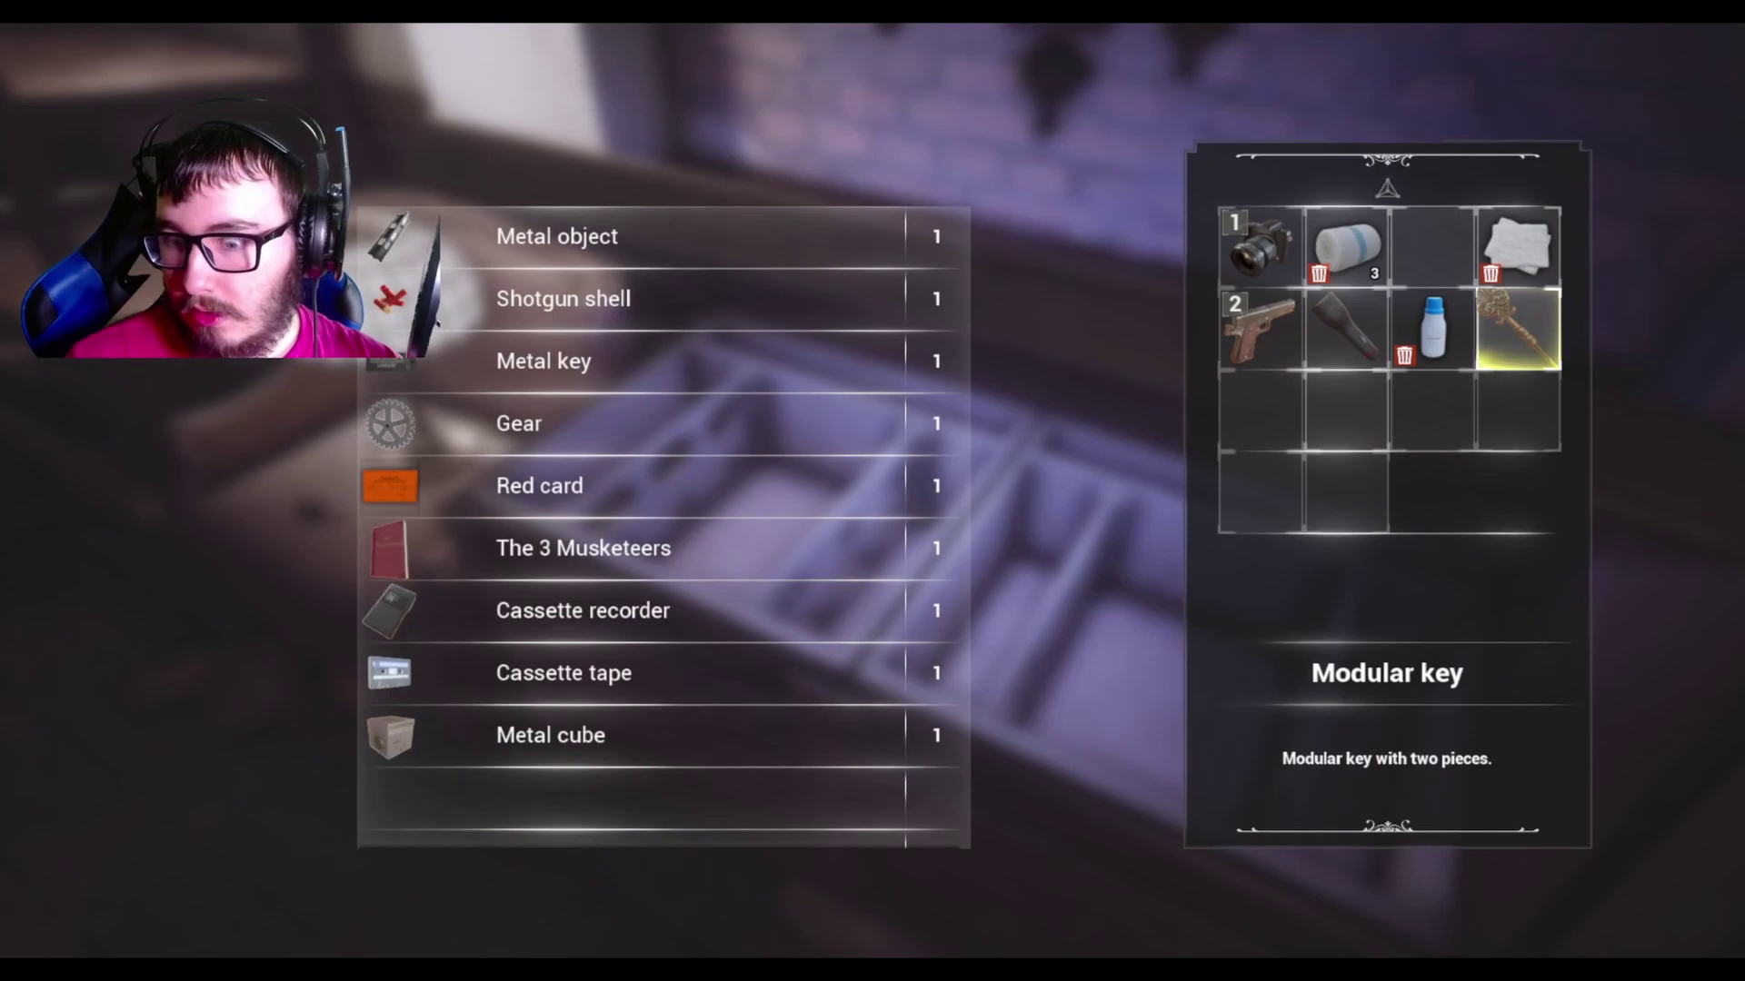
key("Up")
key("Left")
key("Down")
key("Left")
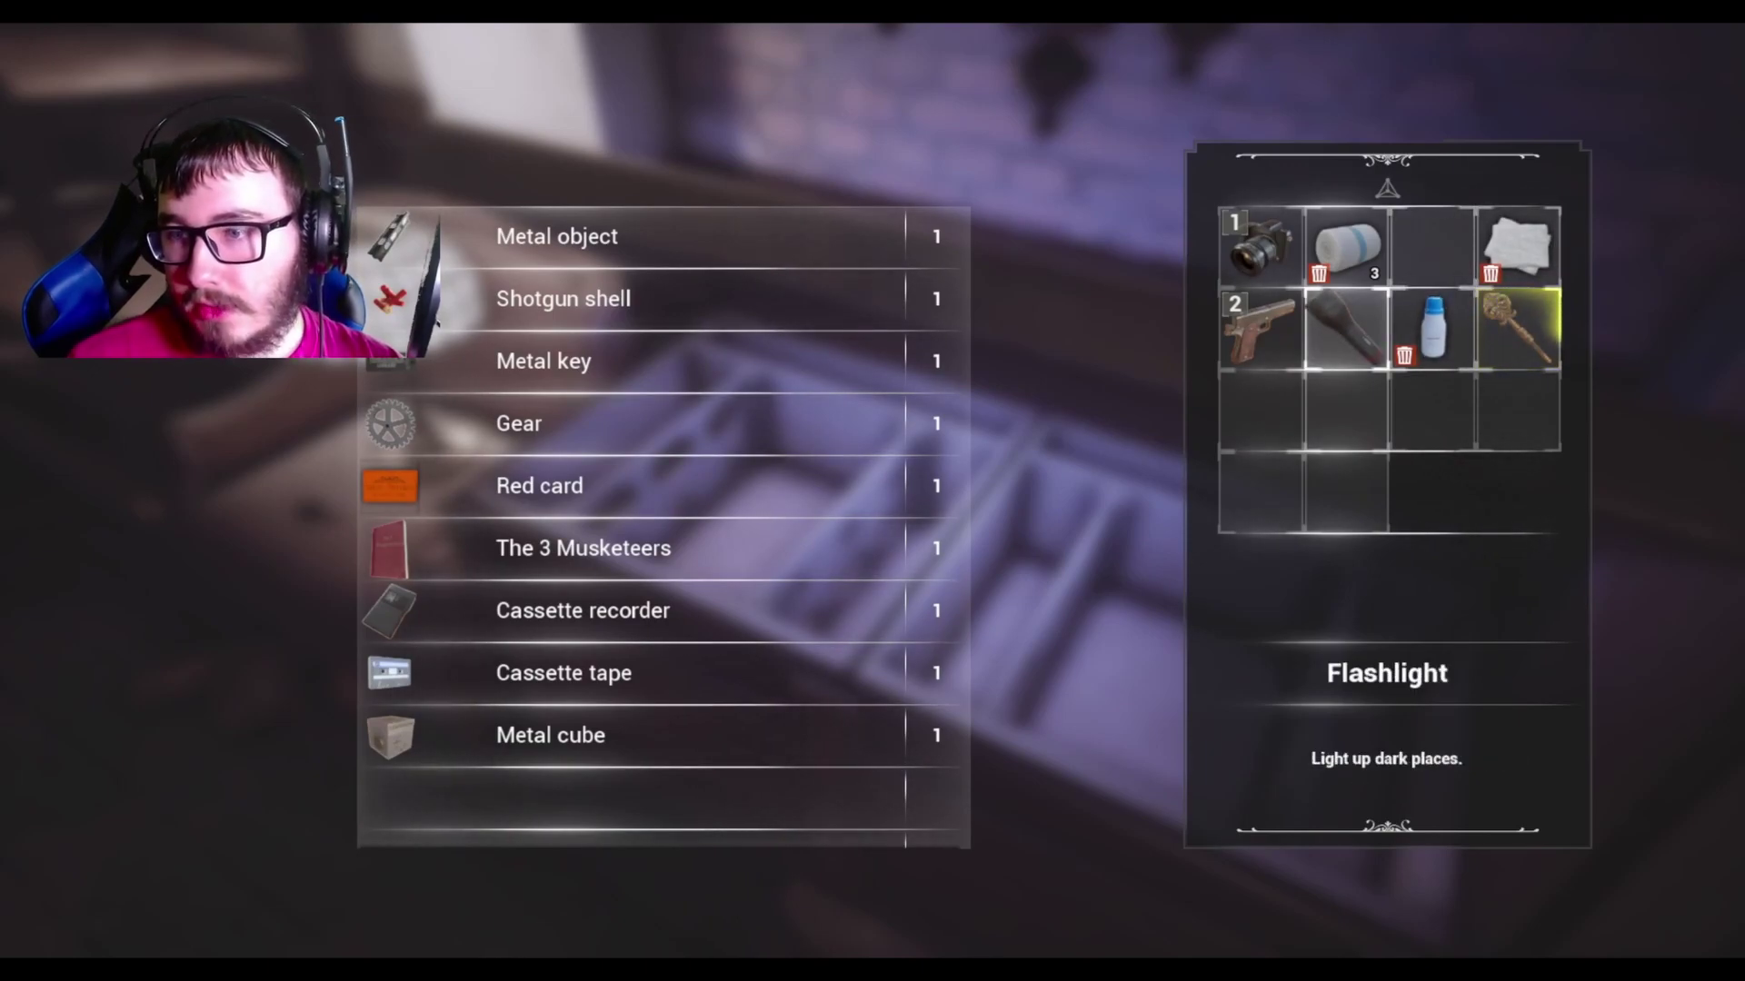
key("Left")
key("Up")
key("Right")
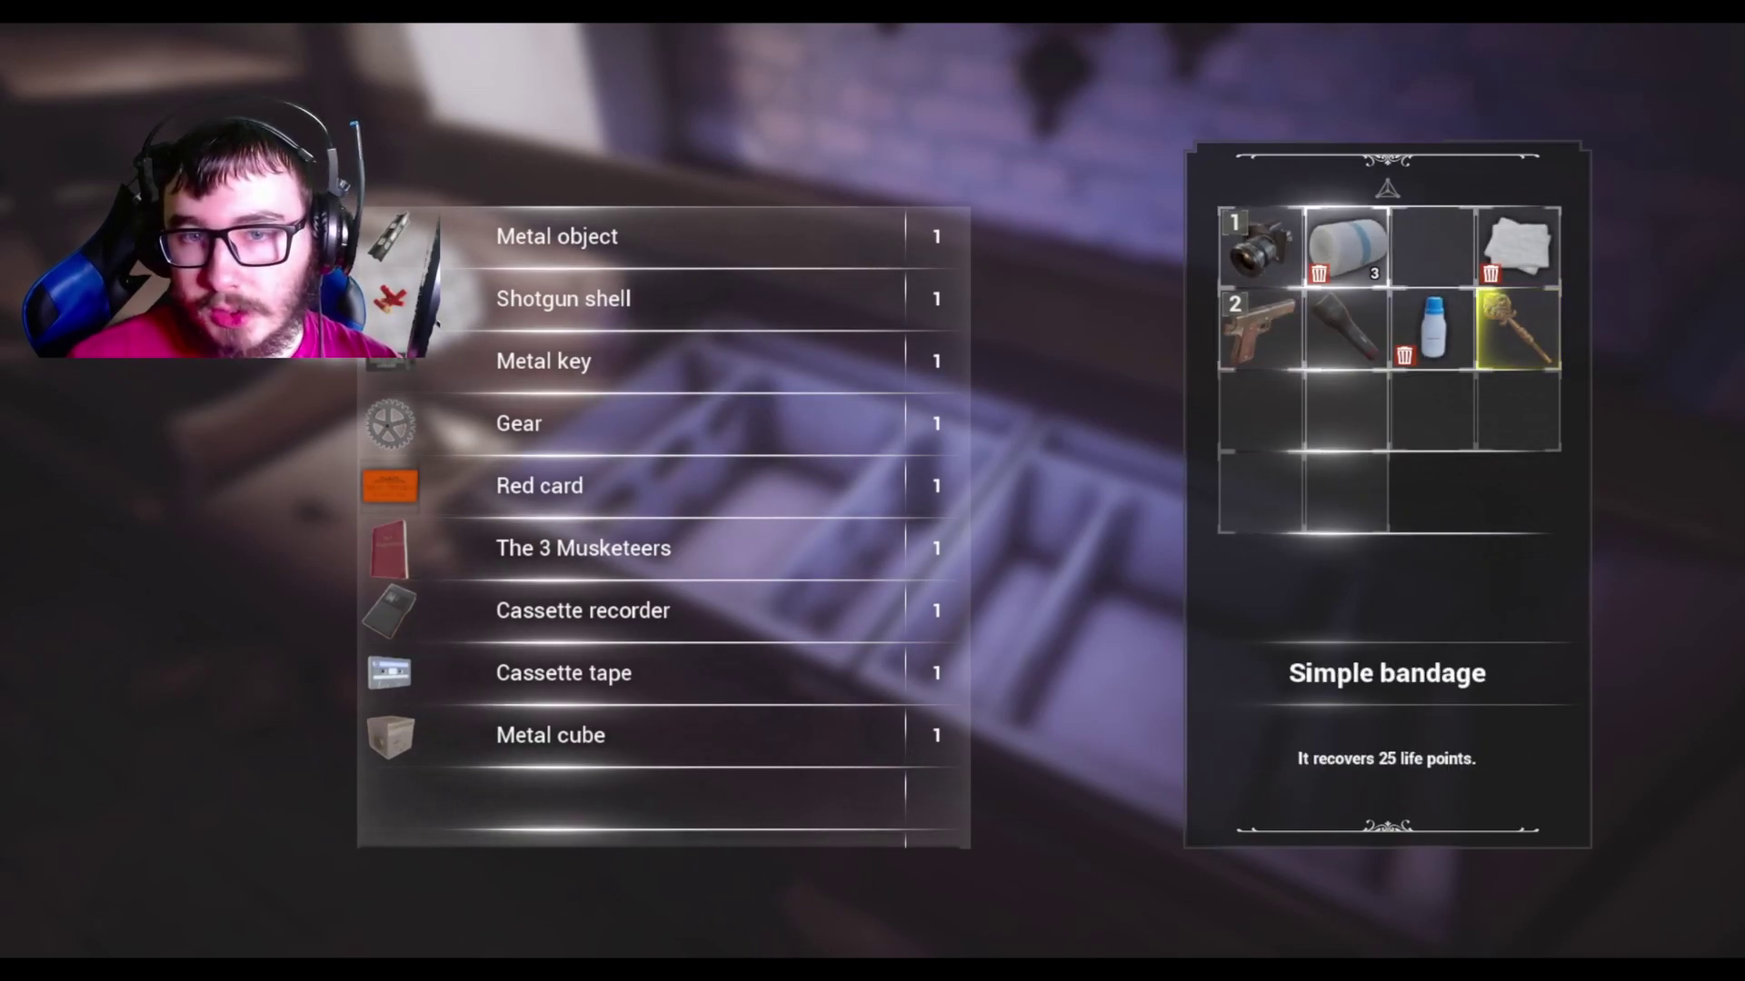
key("Tab")
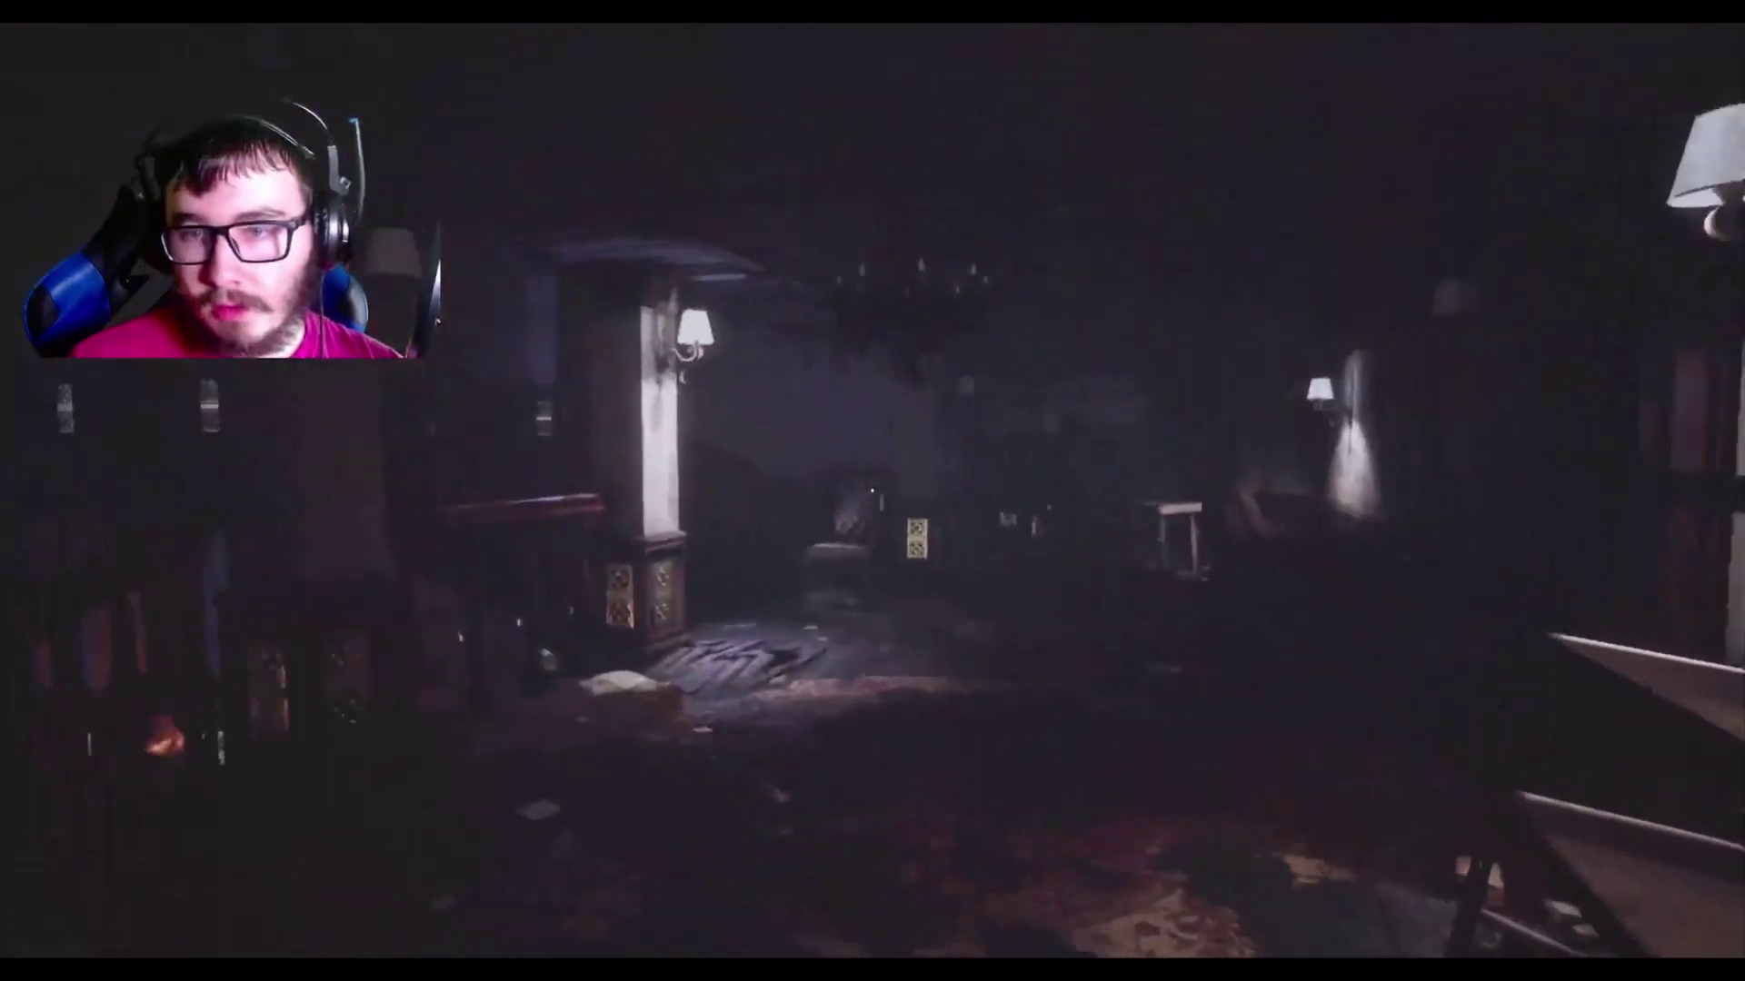
Overwrite the save at the clock and scout the rooms through the night-vision camera.
key("e")
key("Return")
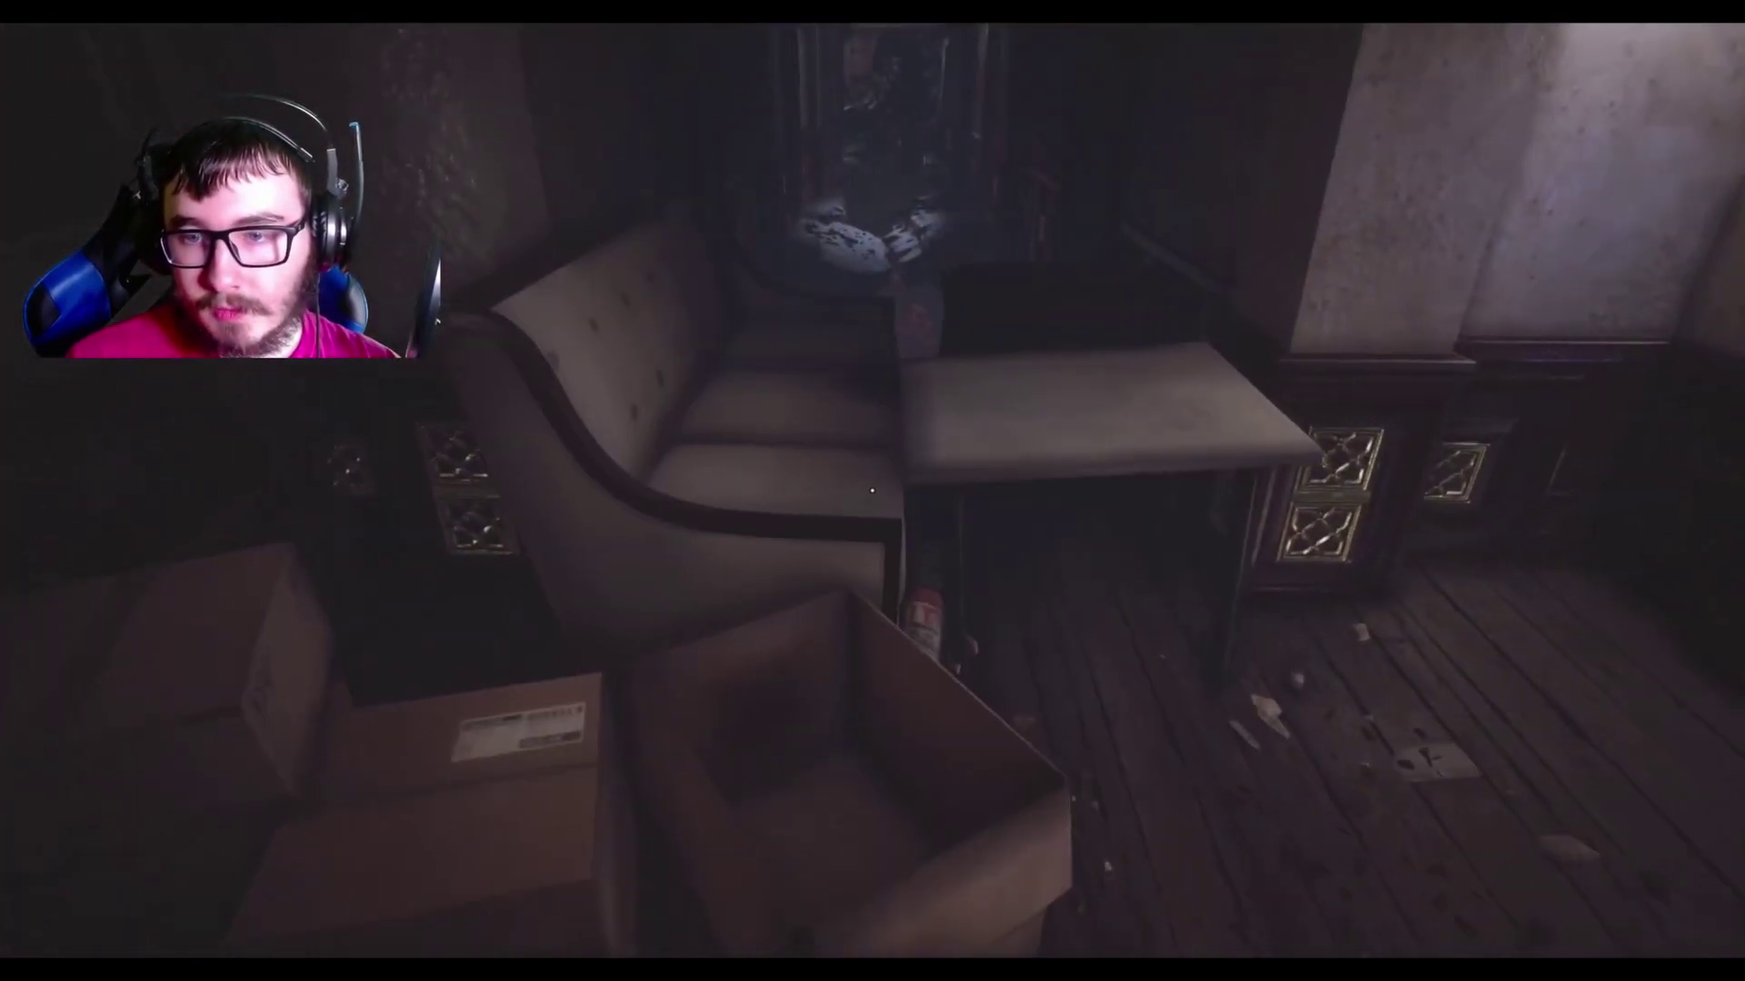
right_click(871, 489)
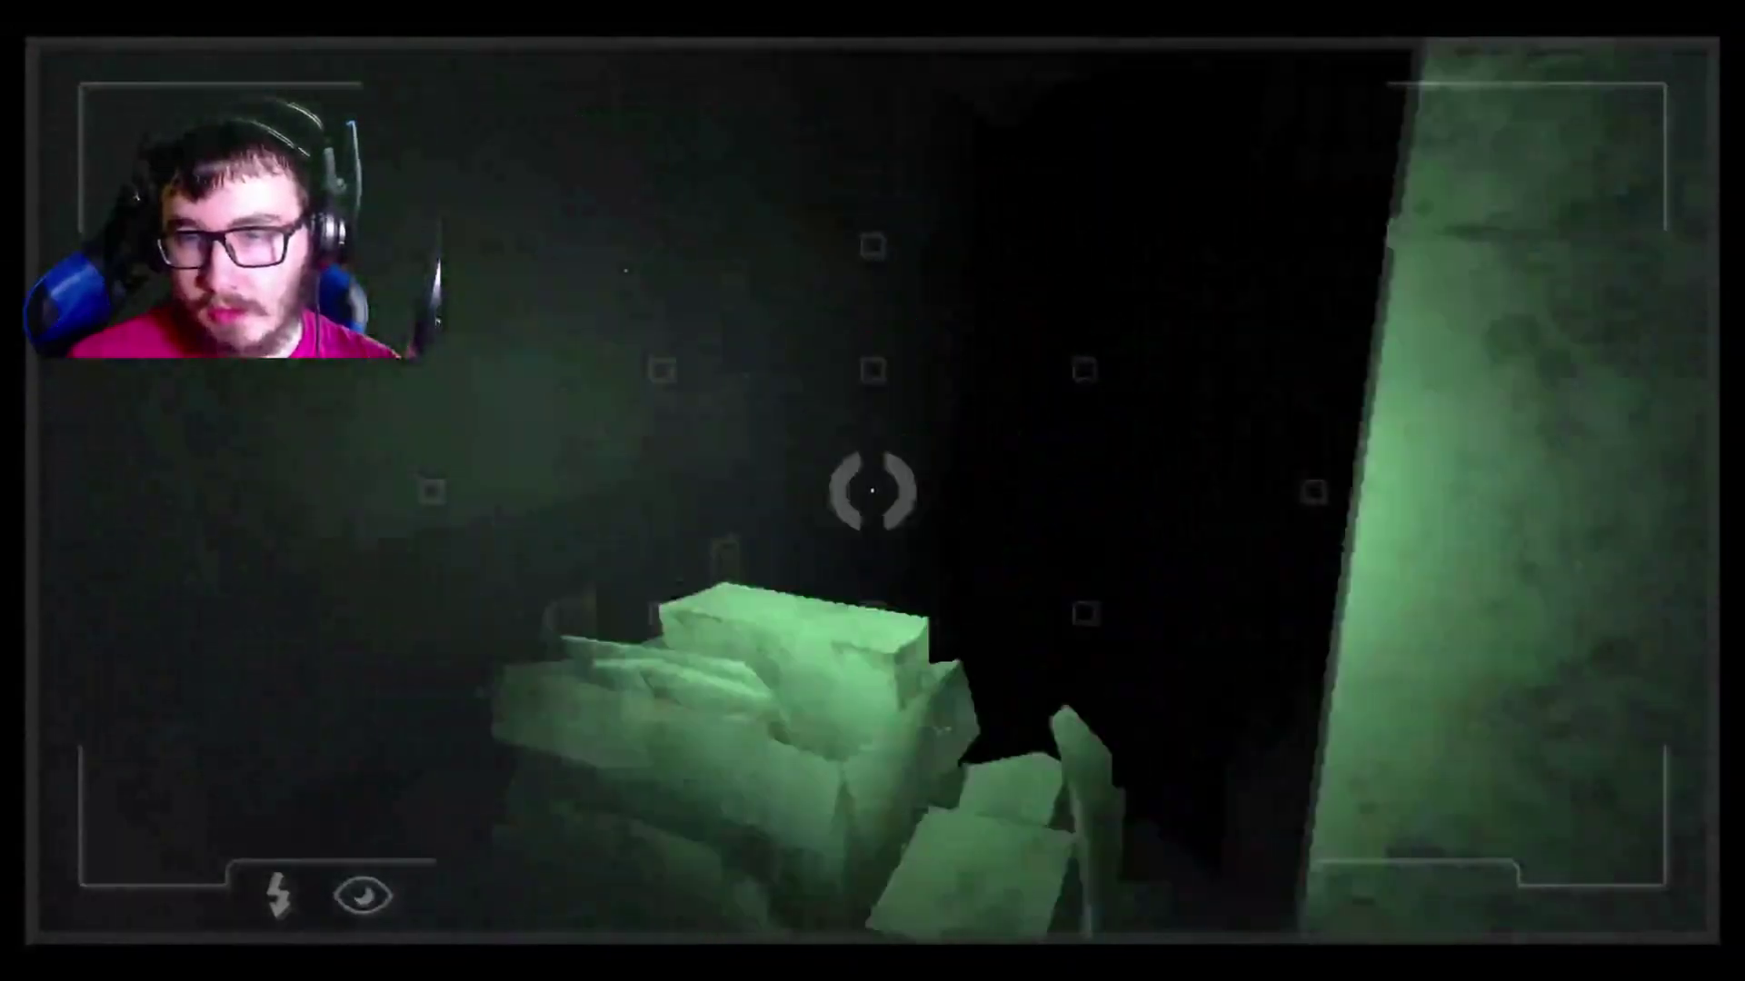
right_click(871, 489)
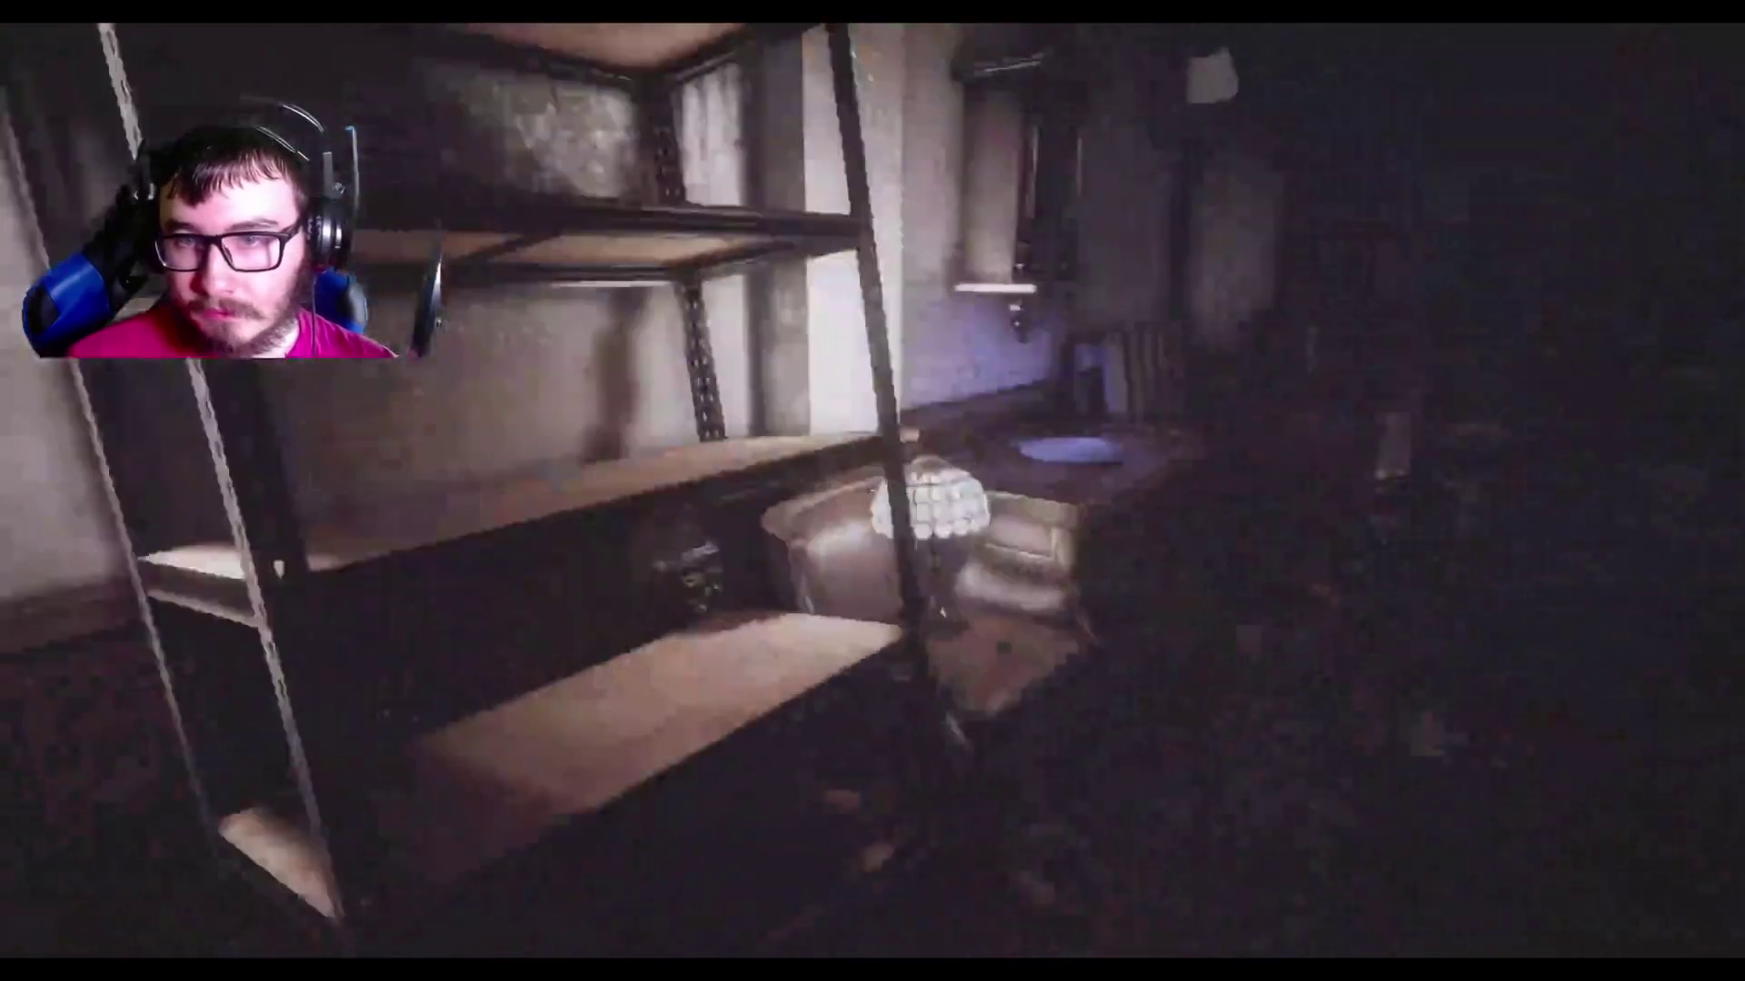
Check the pistol entry in the inventory.
key("Tab")
key("Down")
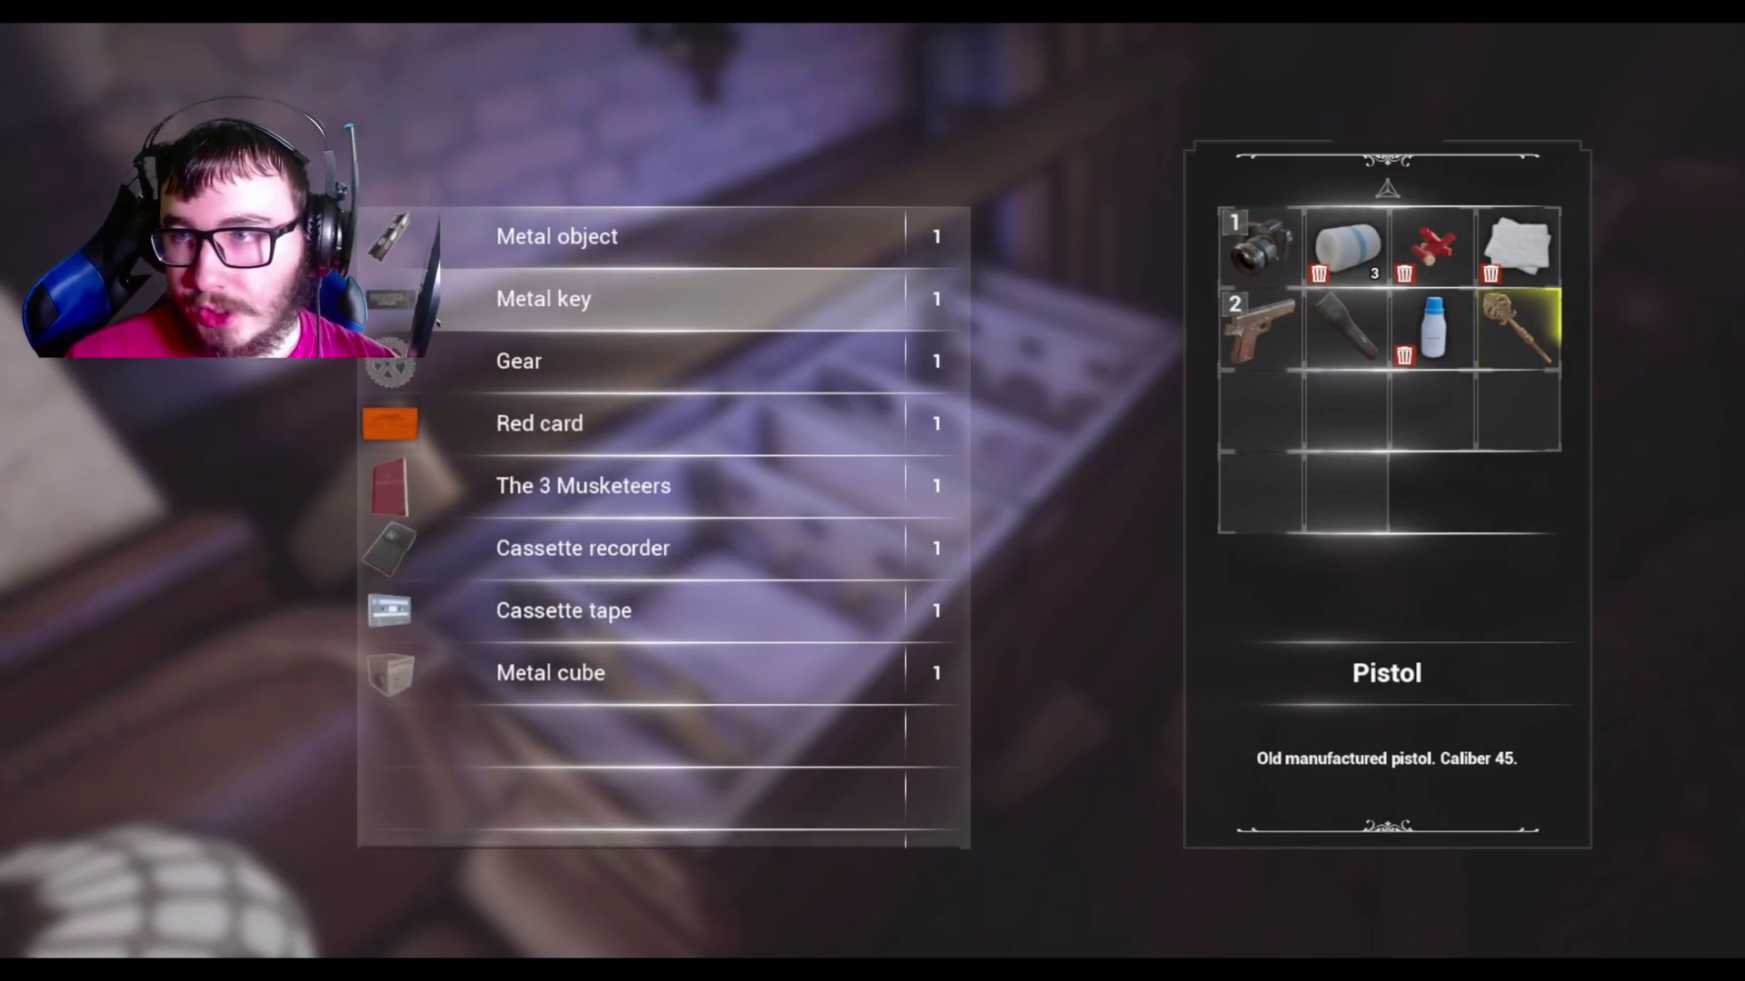
key("Tab")
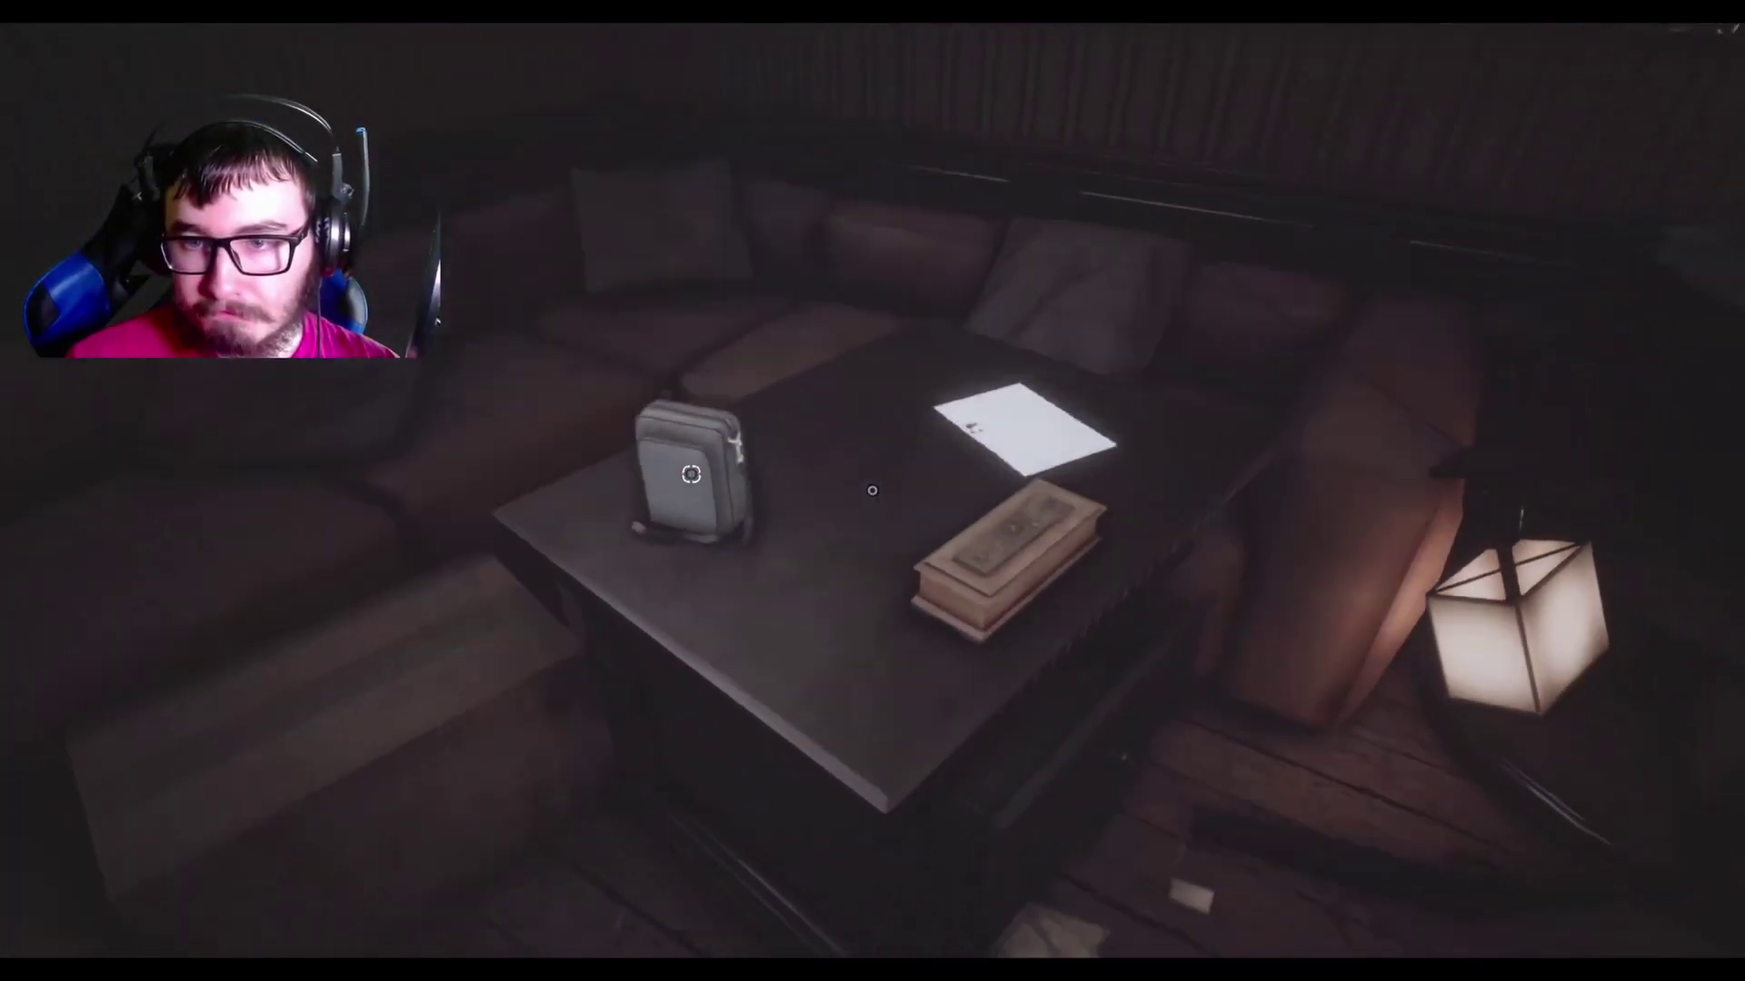
Search the table's drawers, finding a memory in the lower one.
left_click(891, 456)
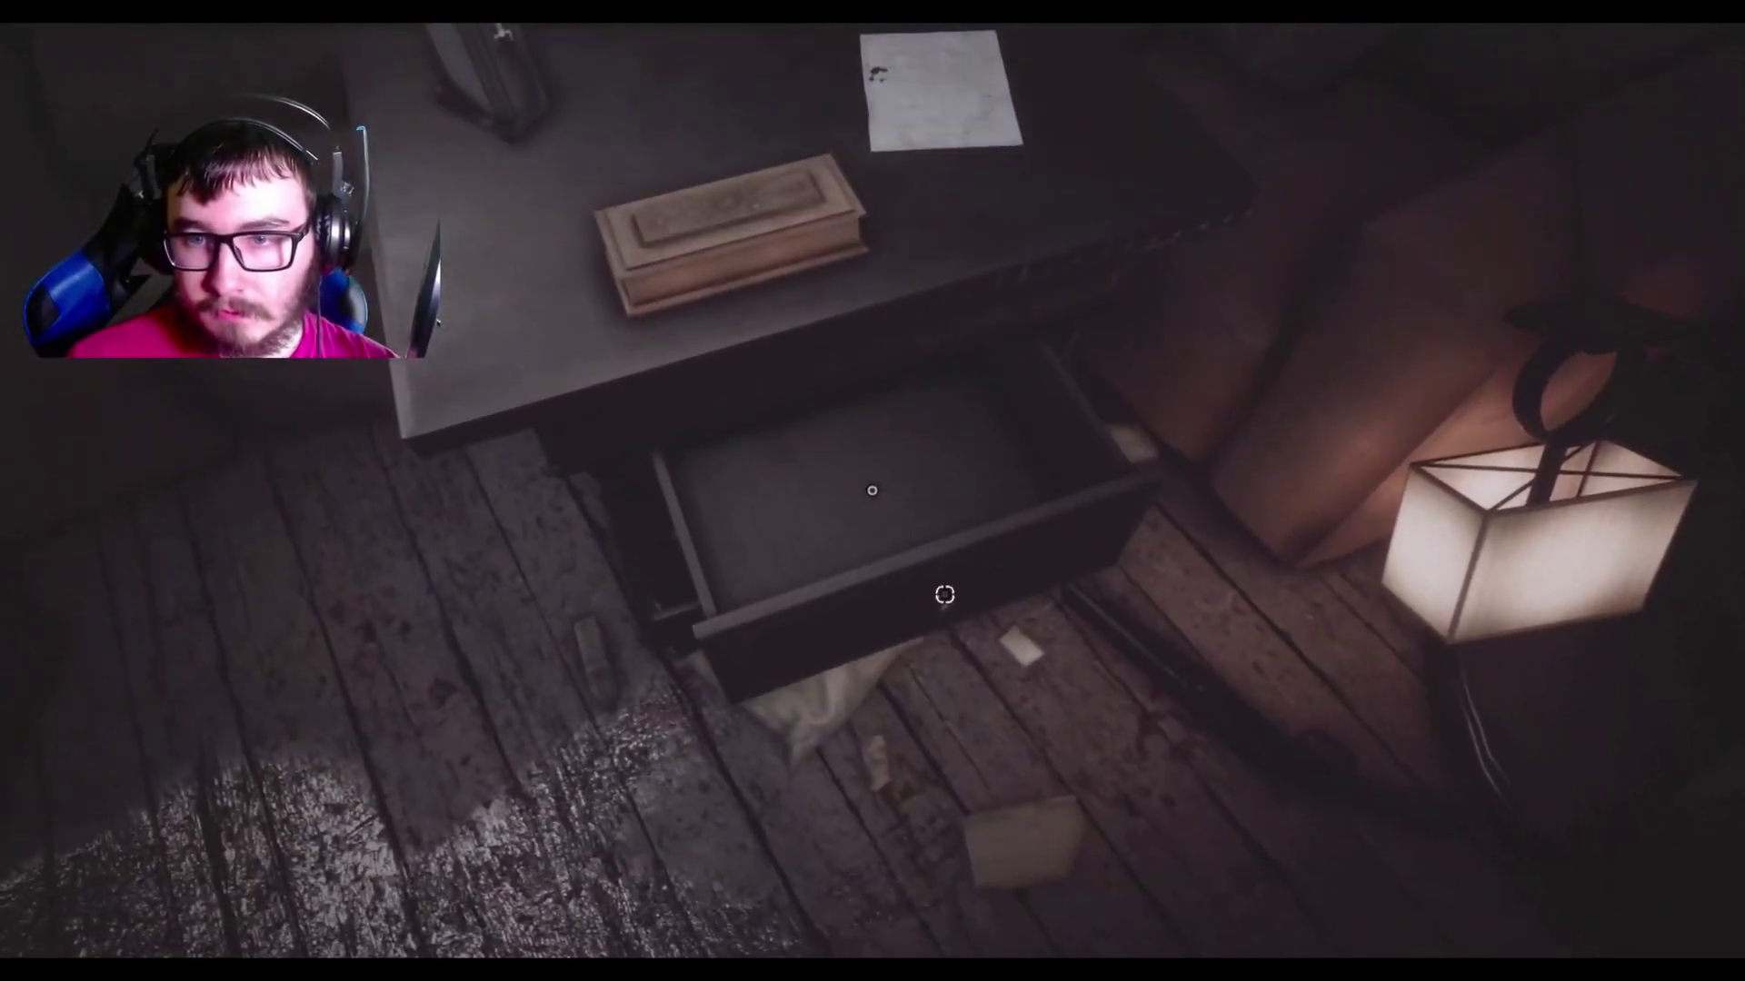
left_click(873, 490)
left_click(872, 491)
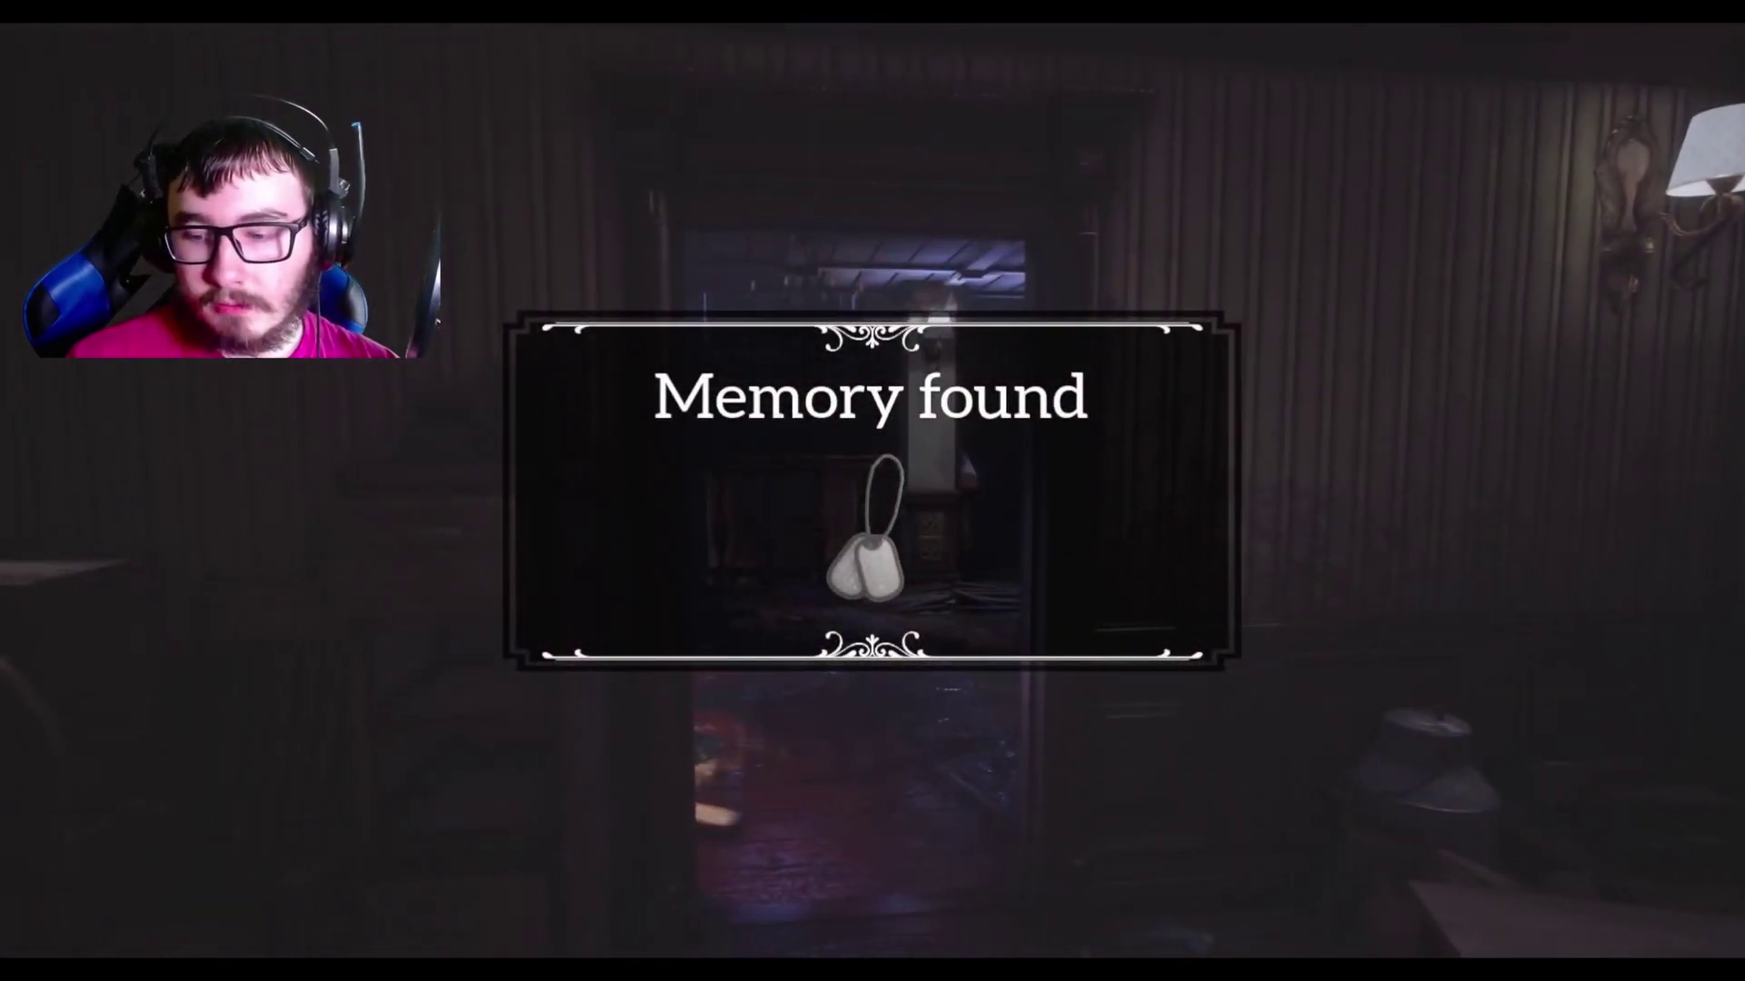
Review the collected documents, including the Supplies letter and the Numbers sequence note.
key("Tab")
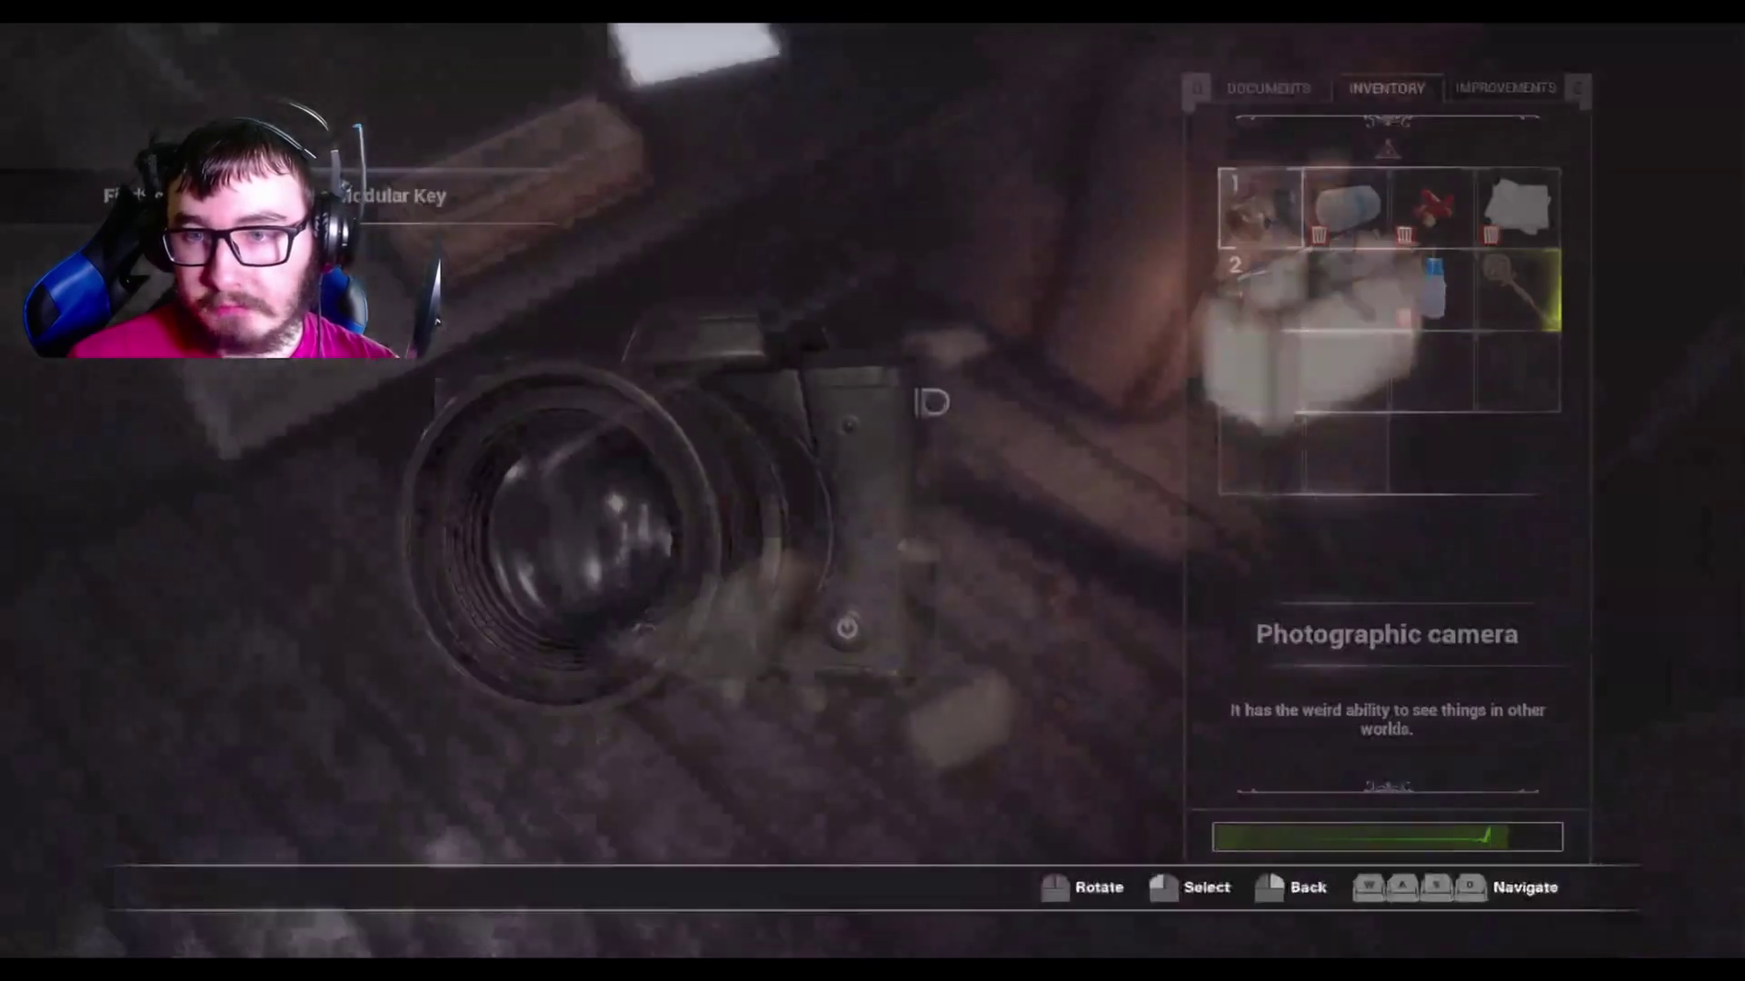
key("q")
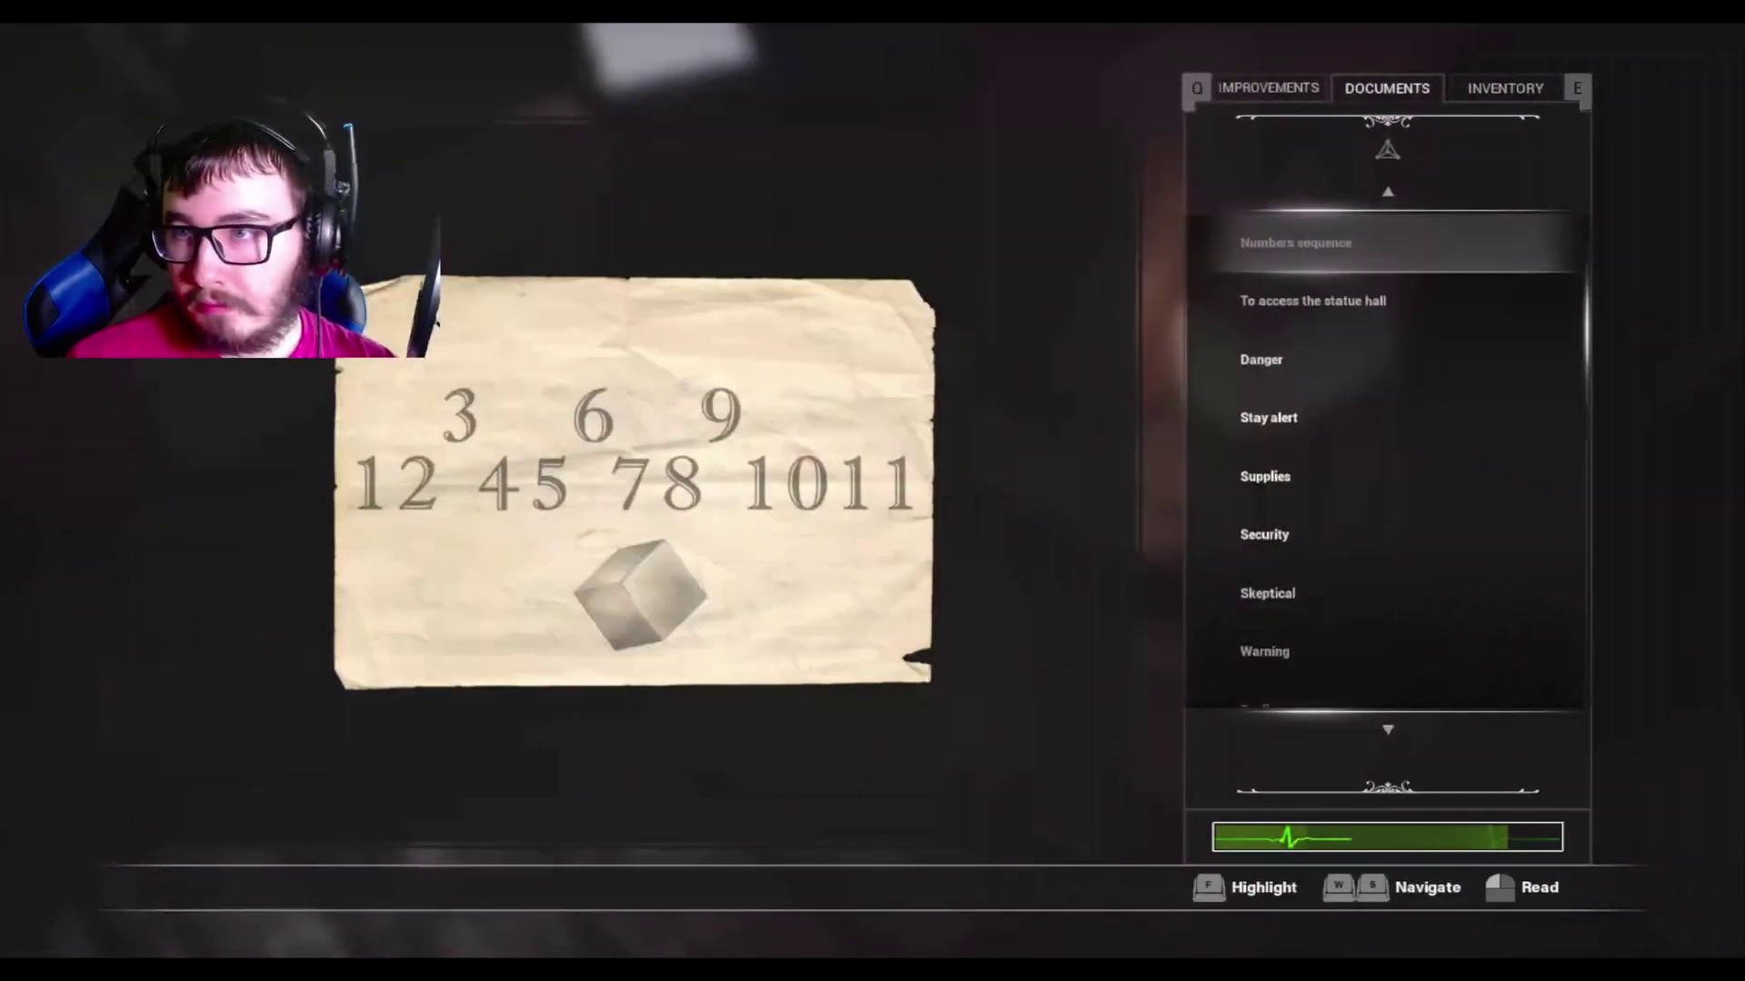
key("s")
key("s")
key("s")
key("s")
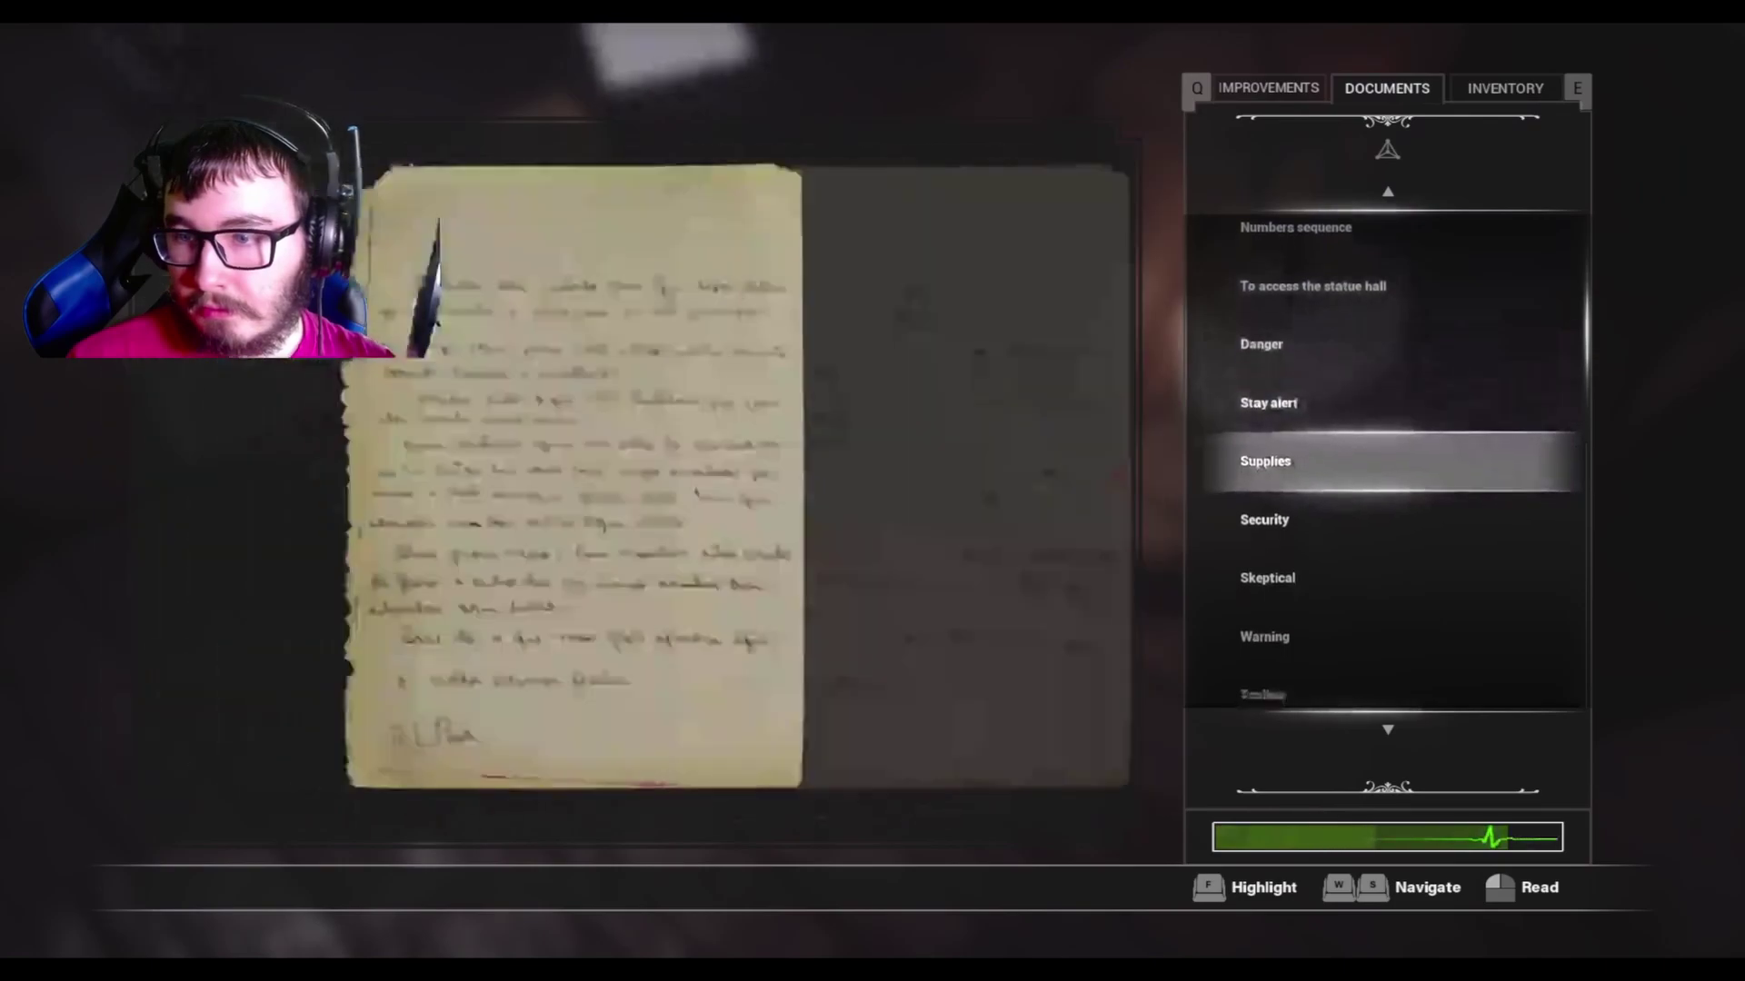
key("s")
key("w")
key("w")
key("w")
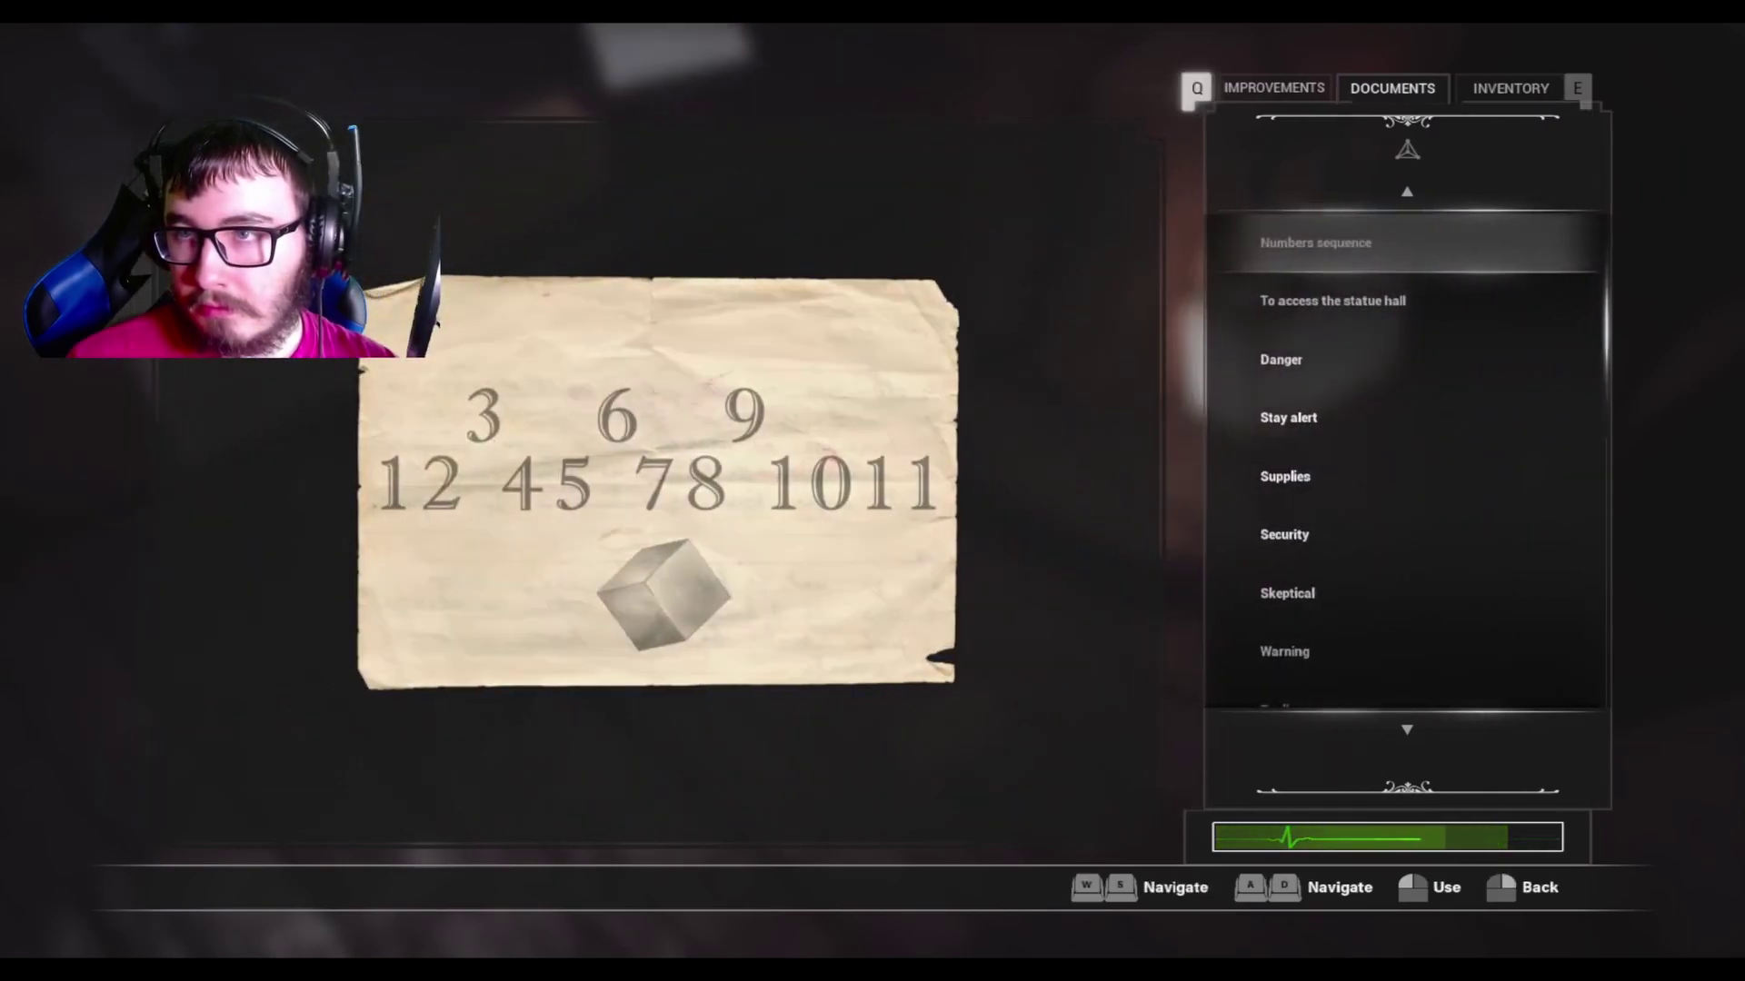
key("q")
key("q")
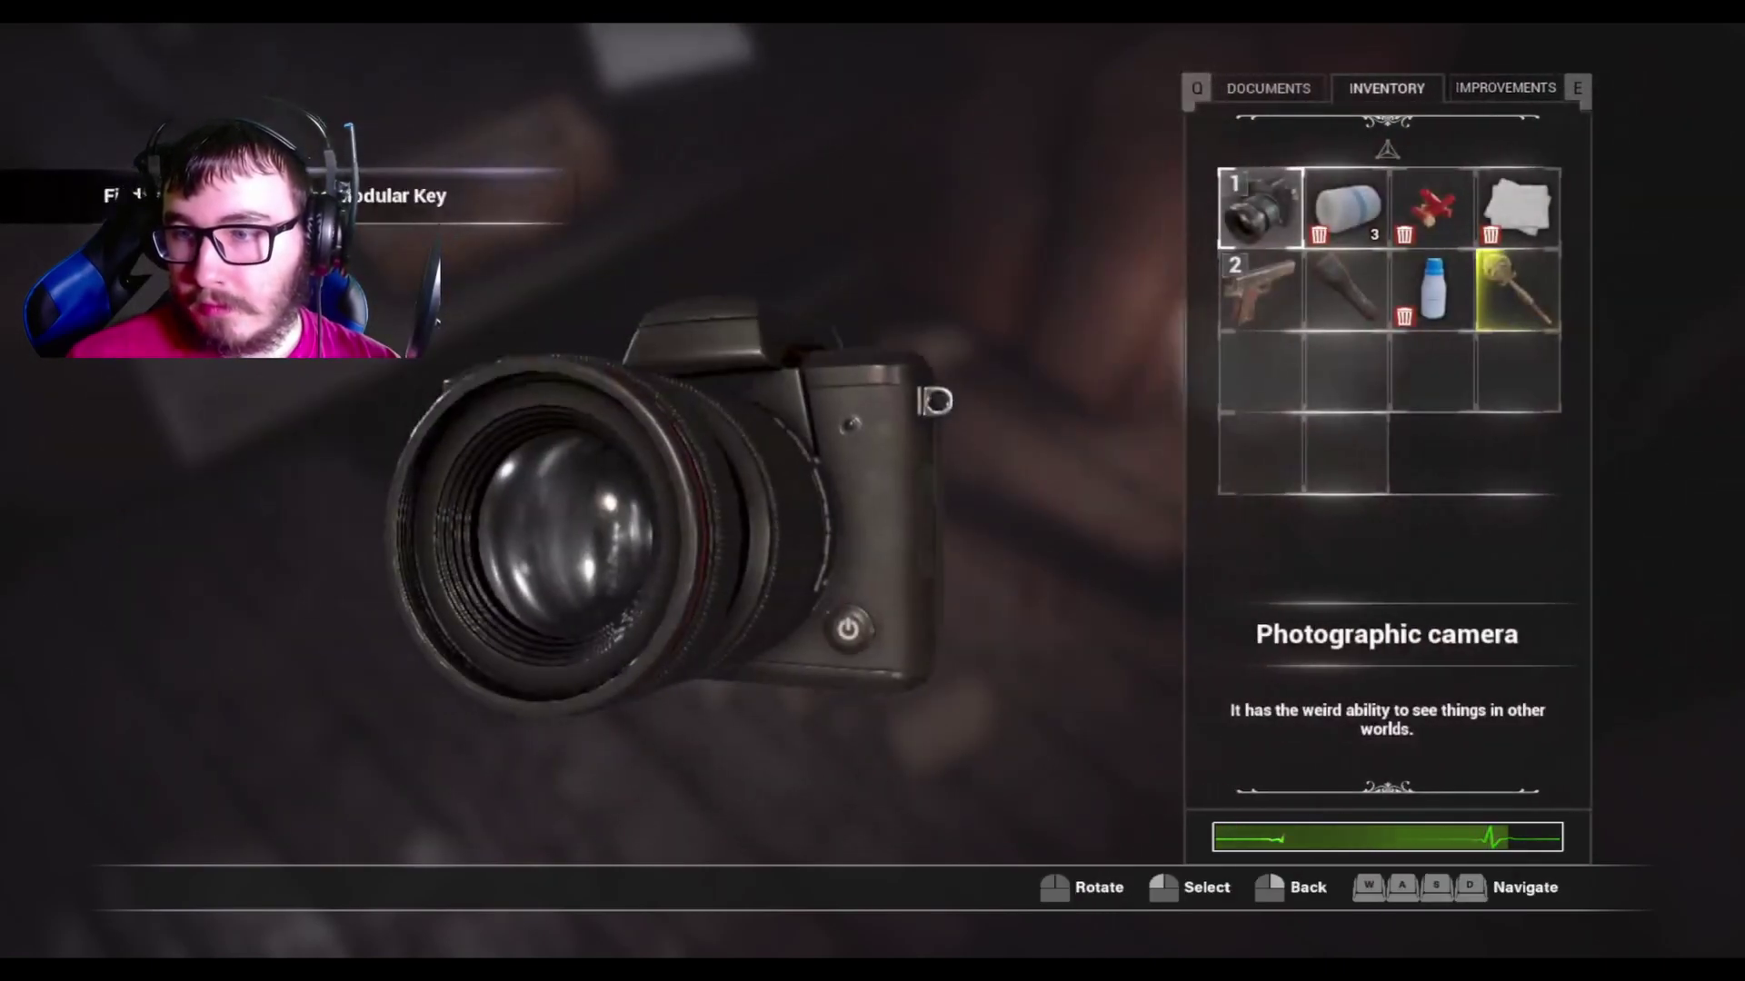
key("Escape")
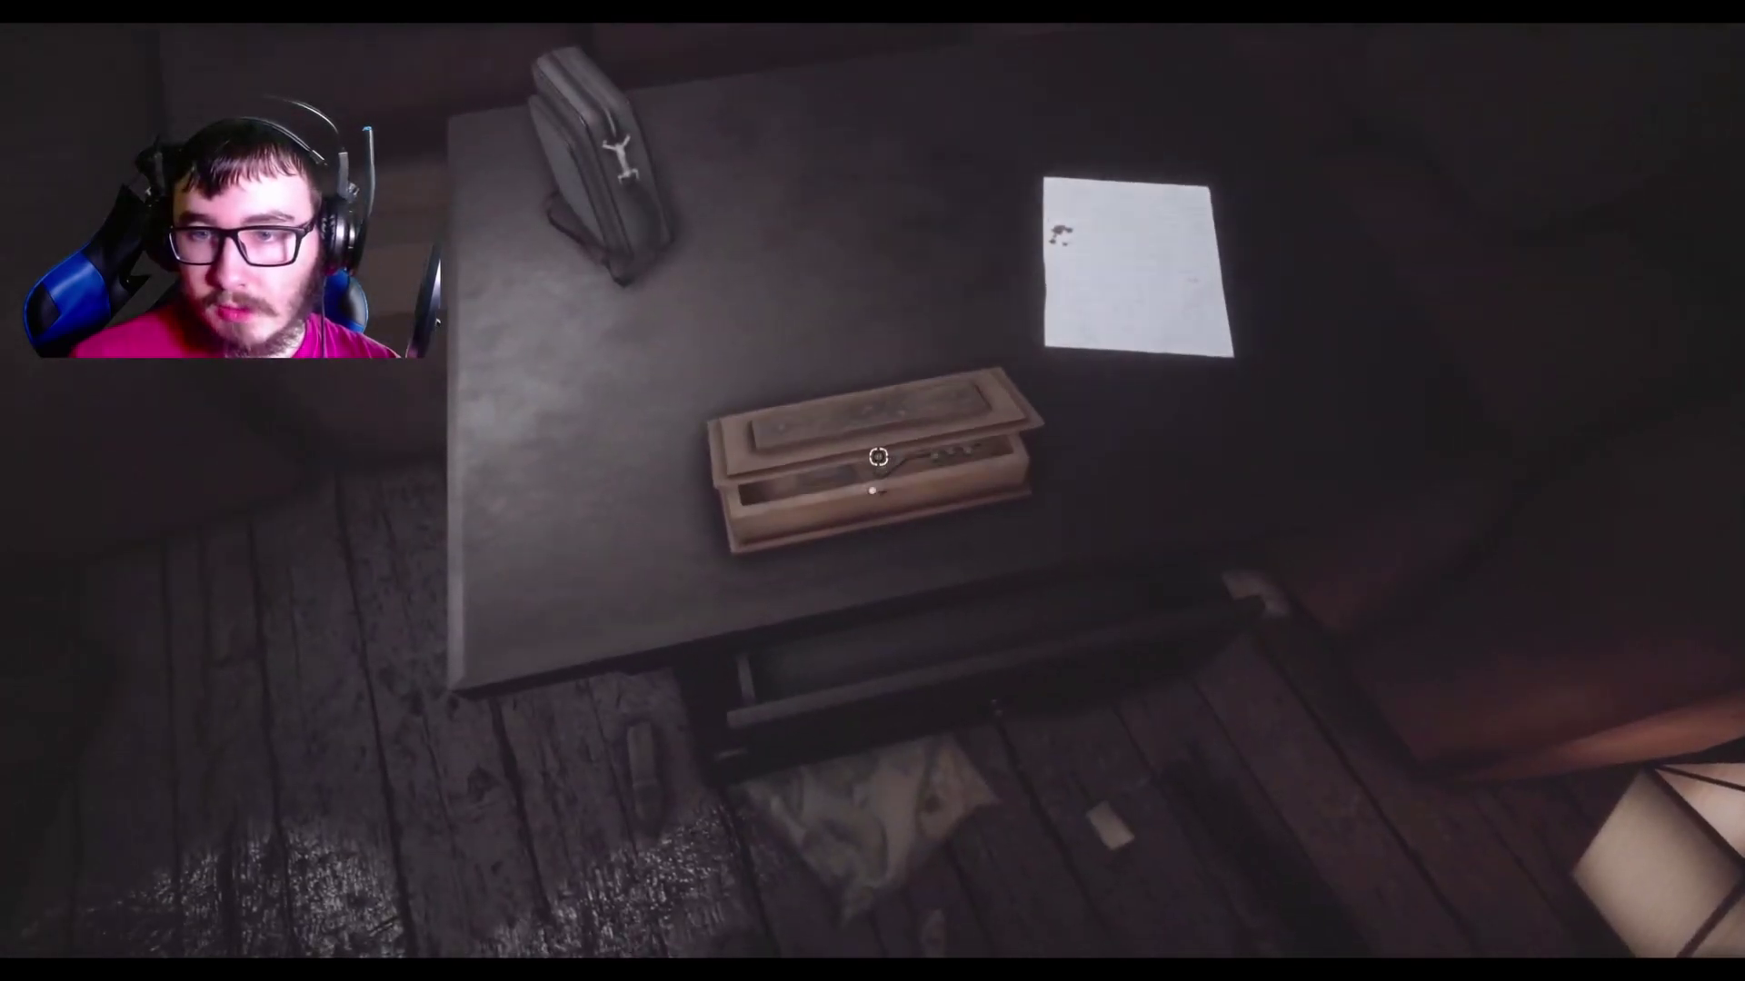
Take the conference room metal key from the desk box and read Paiva's translated farewell letter.
left_click(877, 452)
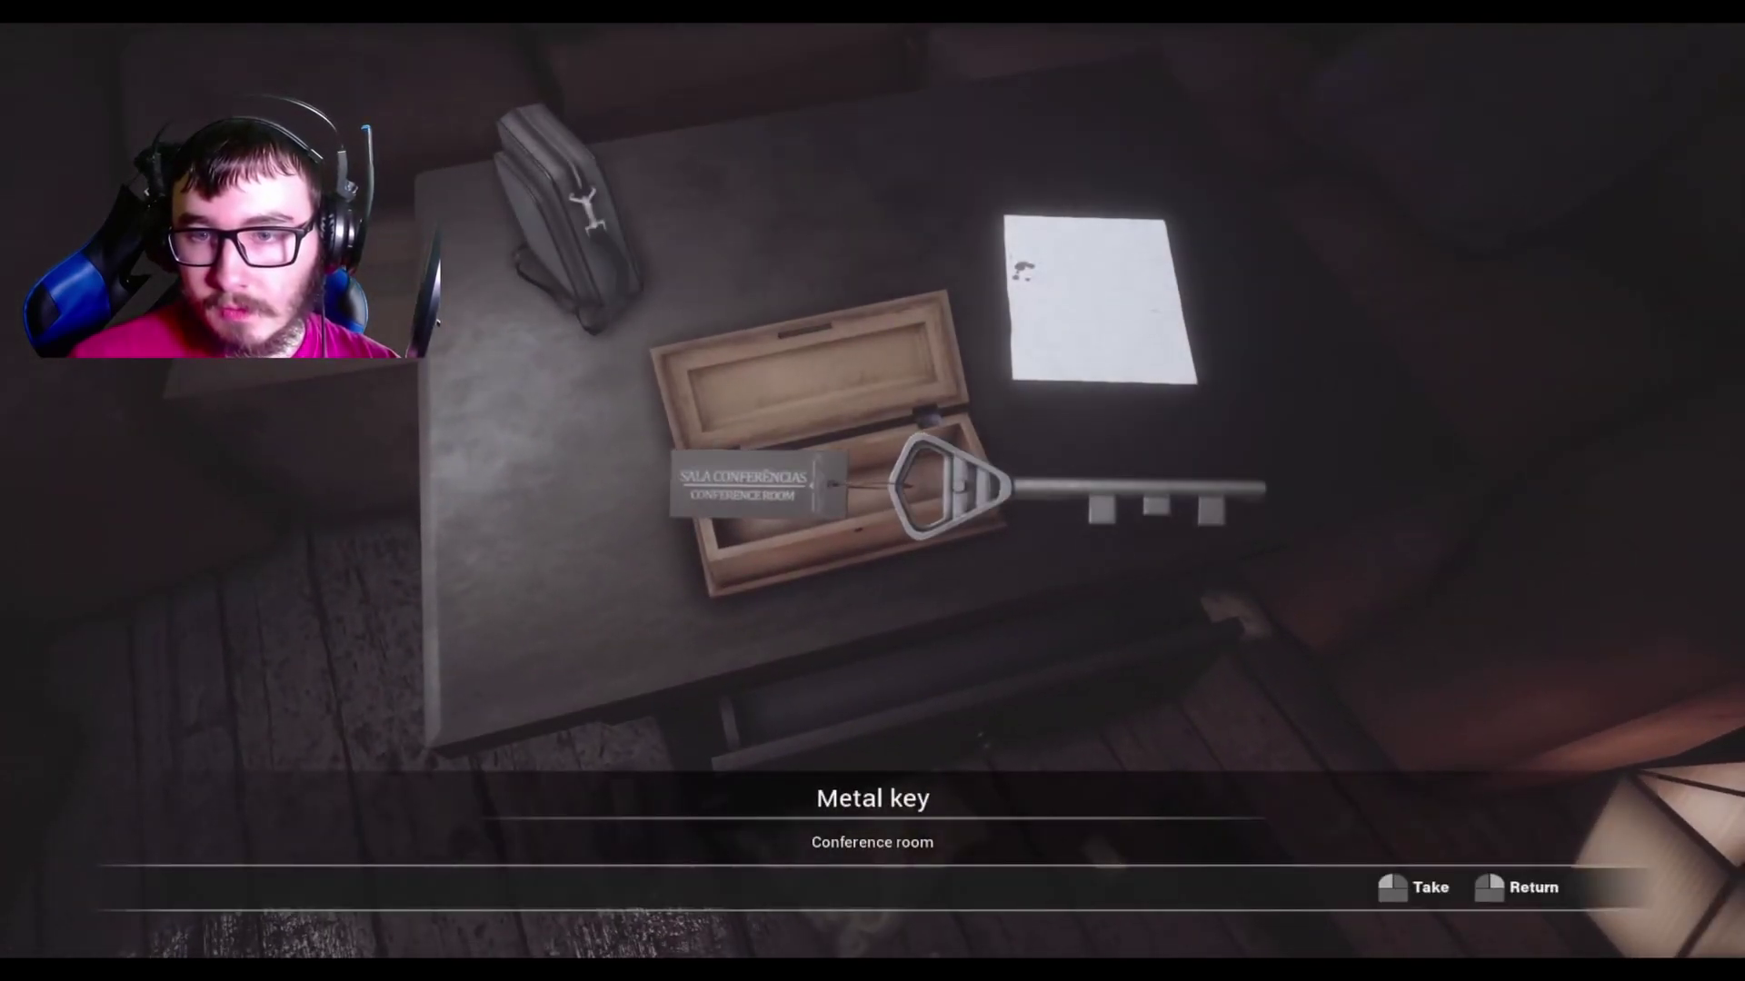
left_click(873, 491)
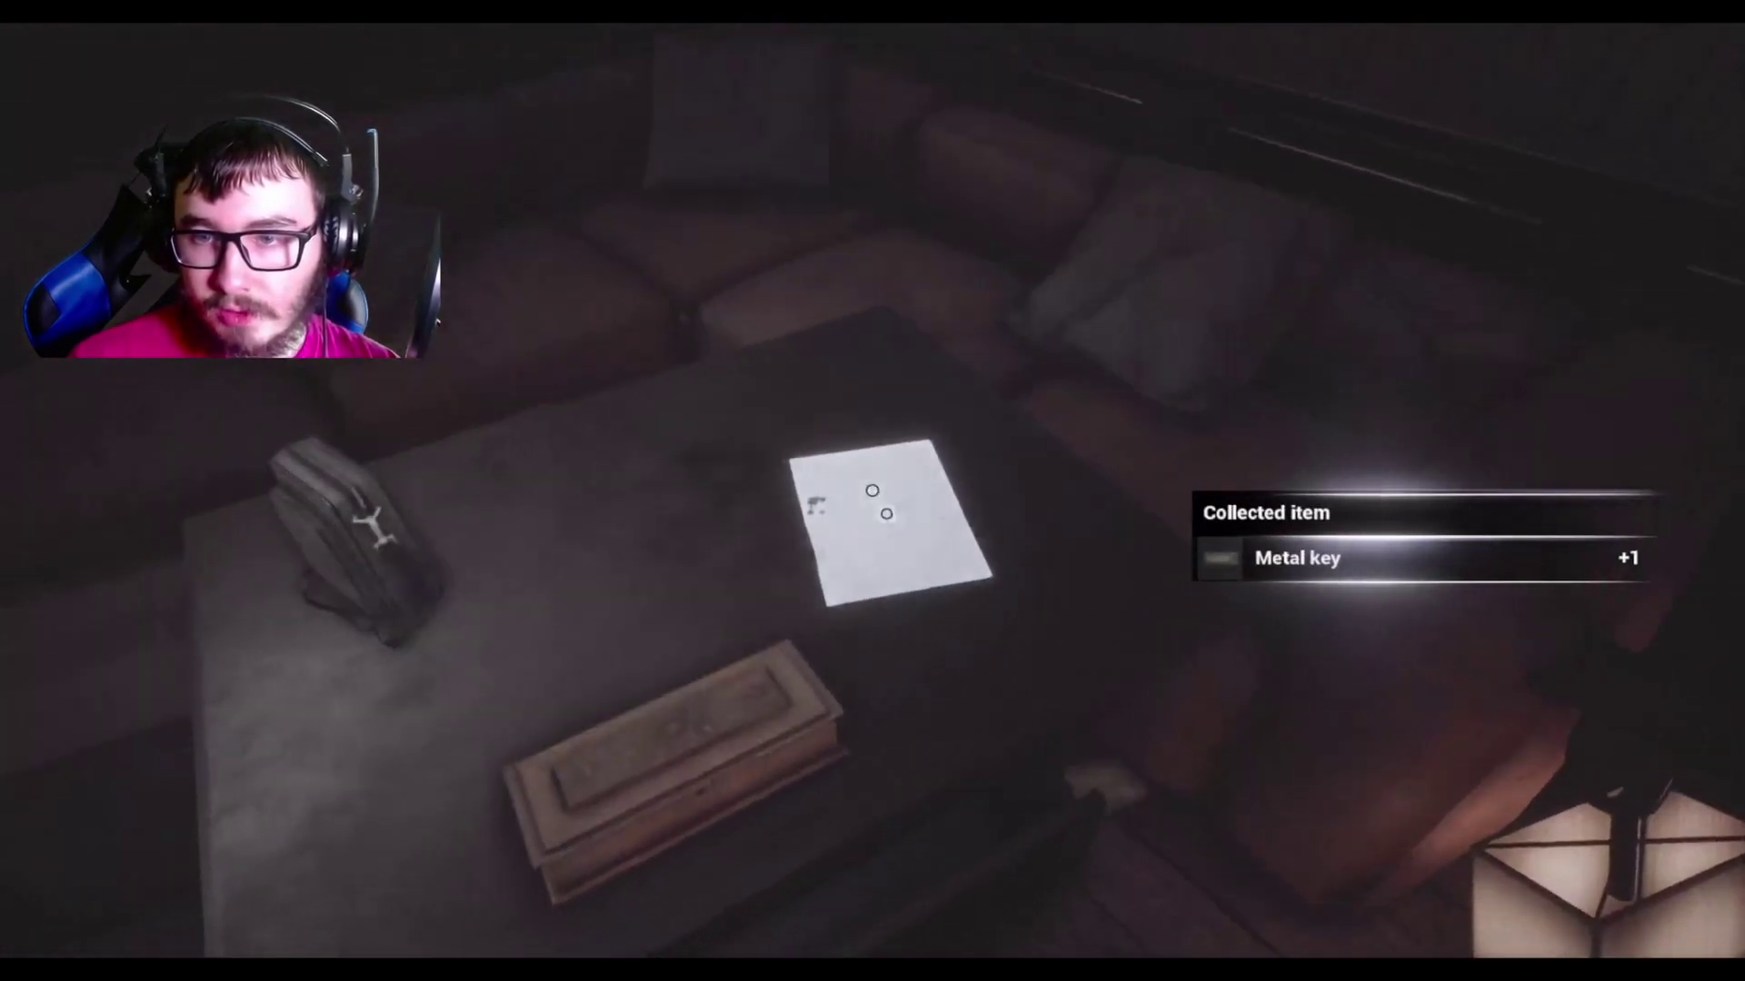
left_click(873, 491)
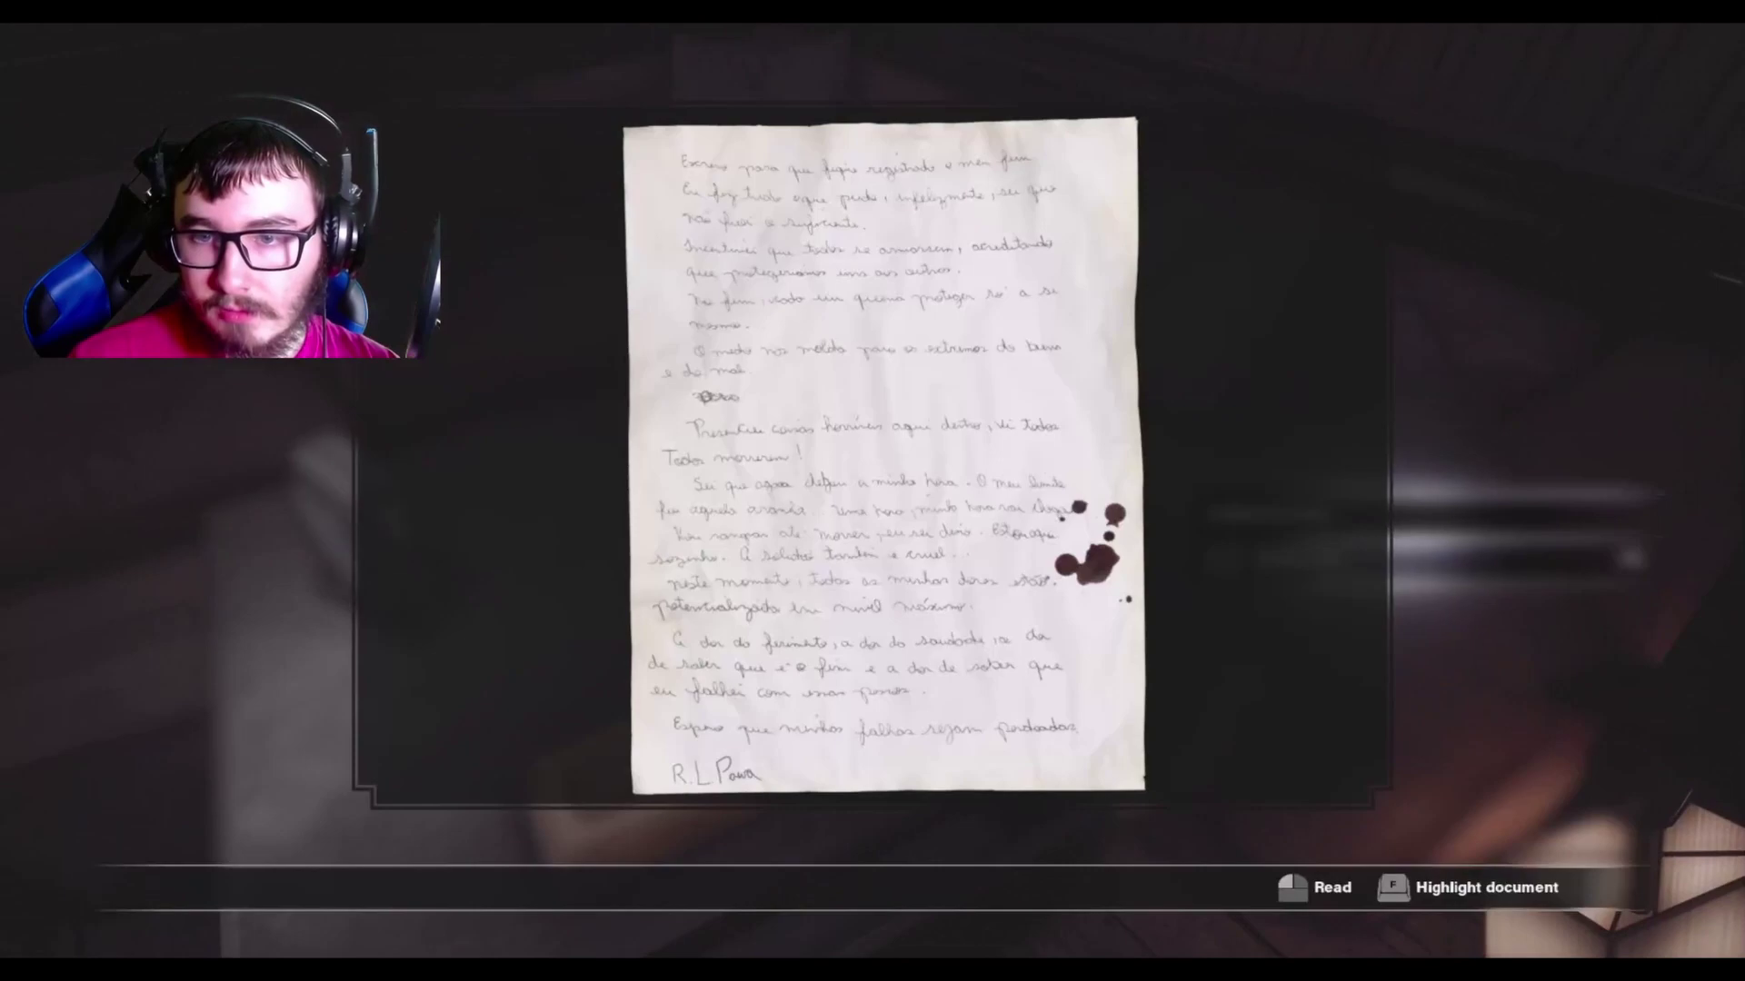
left_click(872, 490)
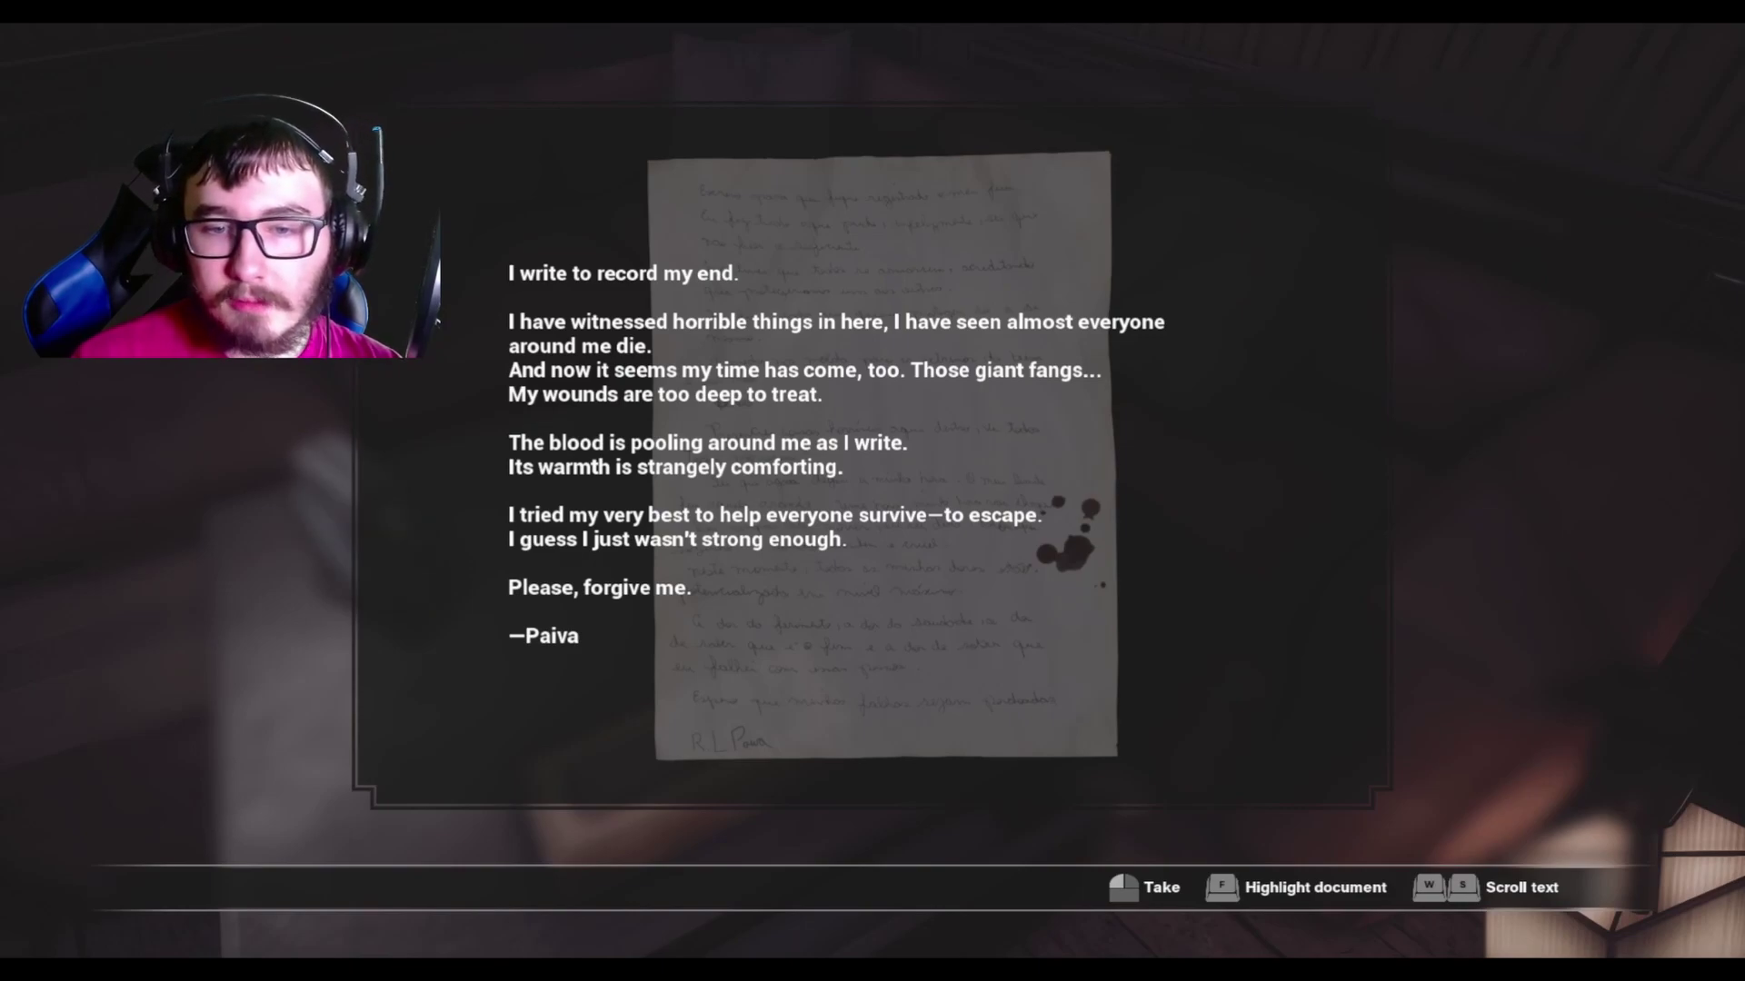
key("Escape")
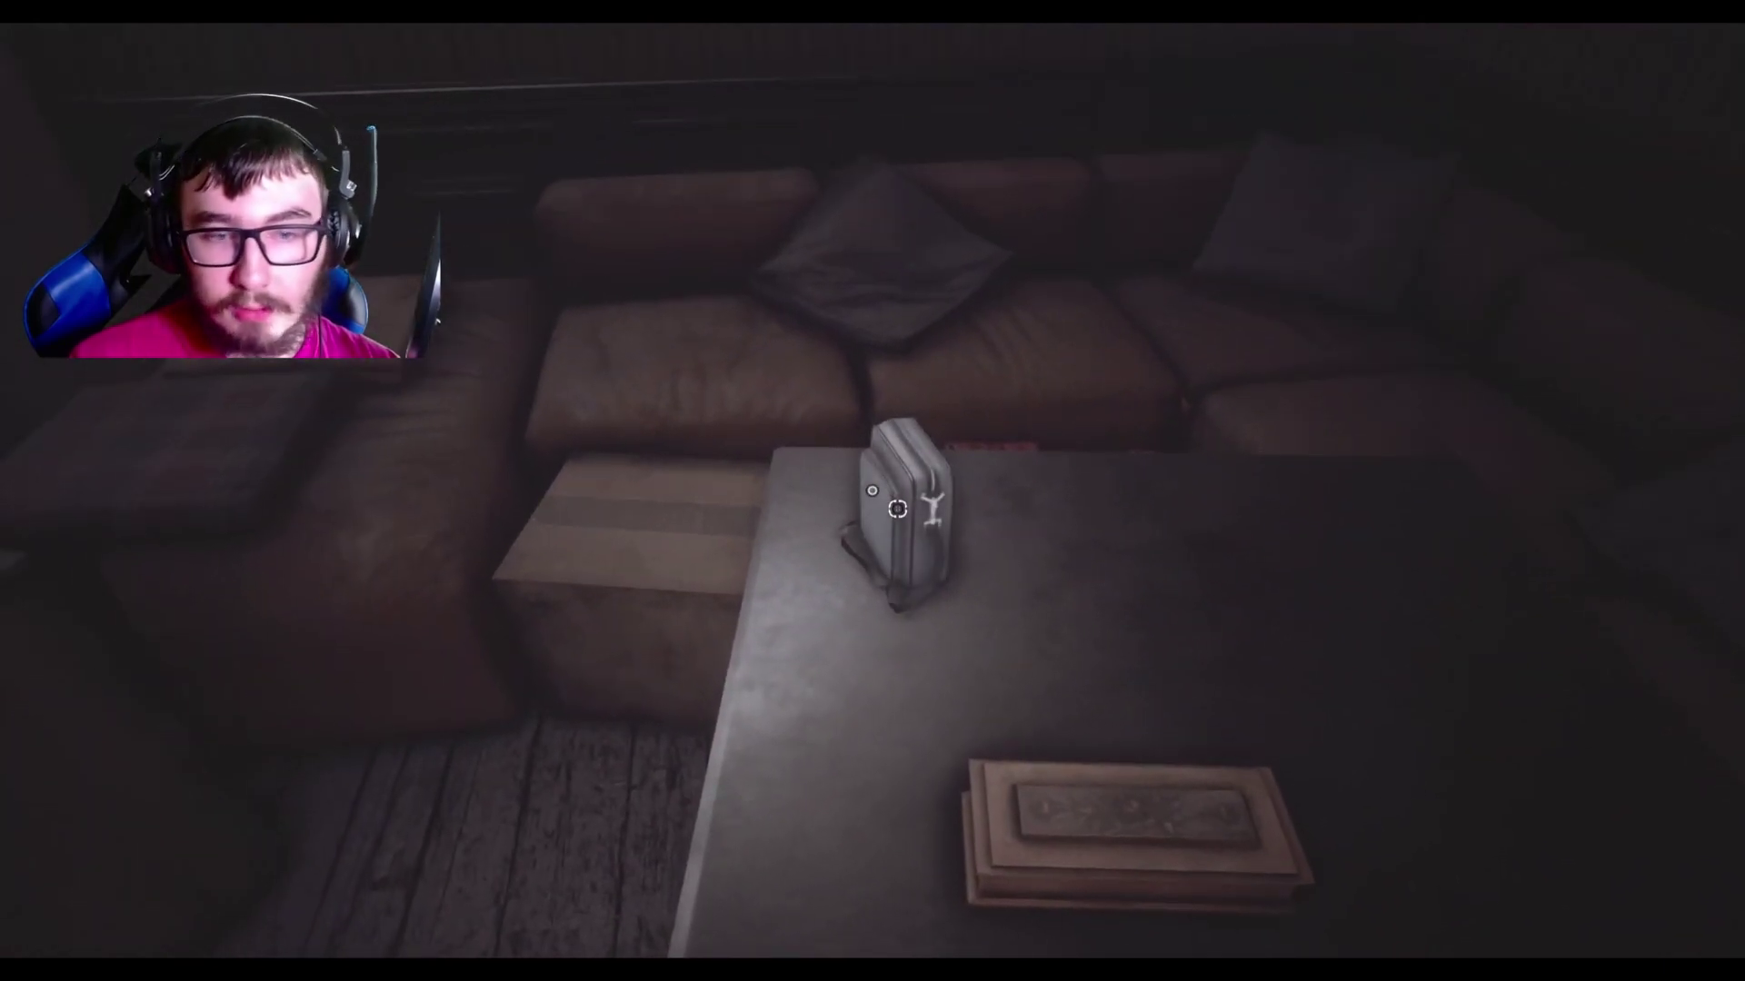
Pick up the bag, open the wooden box, and equip the shotgun to slot 3.
left_click(898, 508)
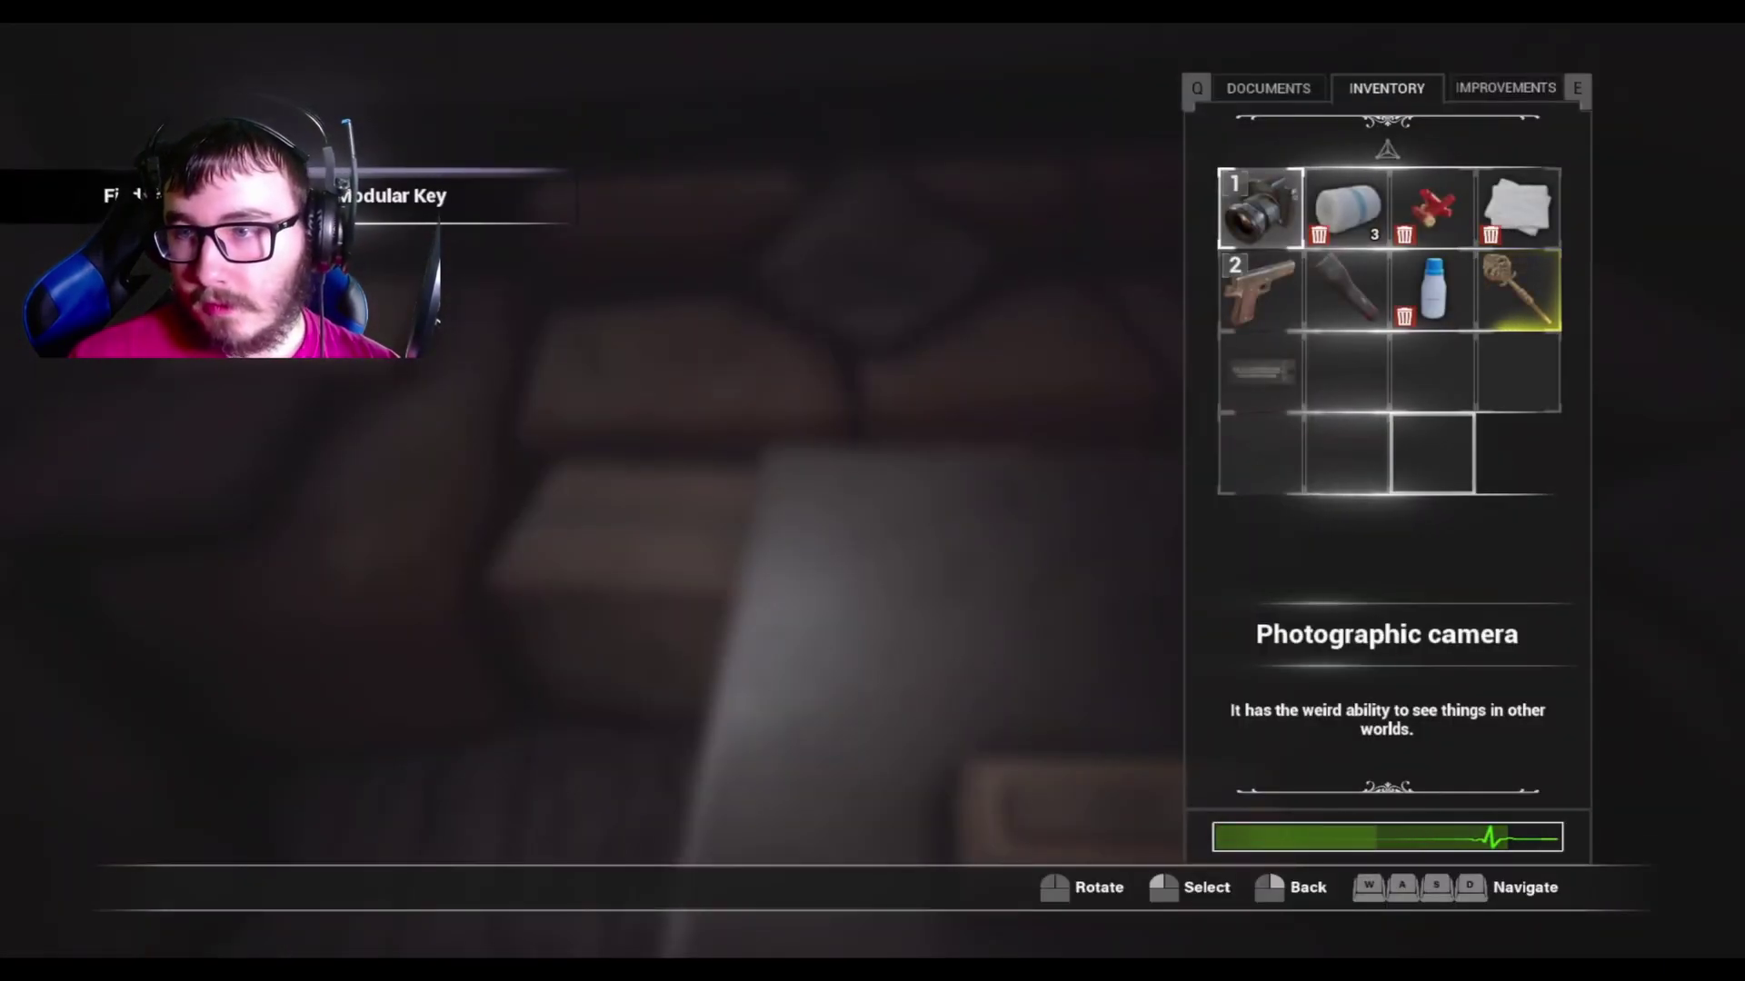
key("Tab")
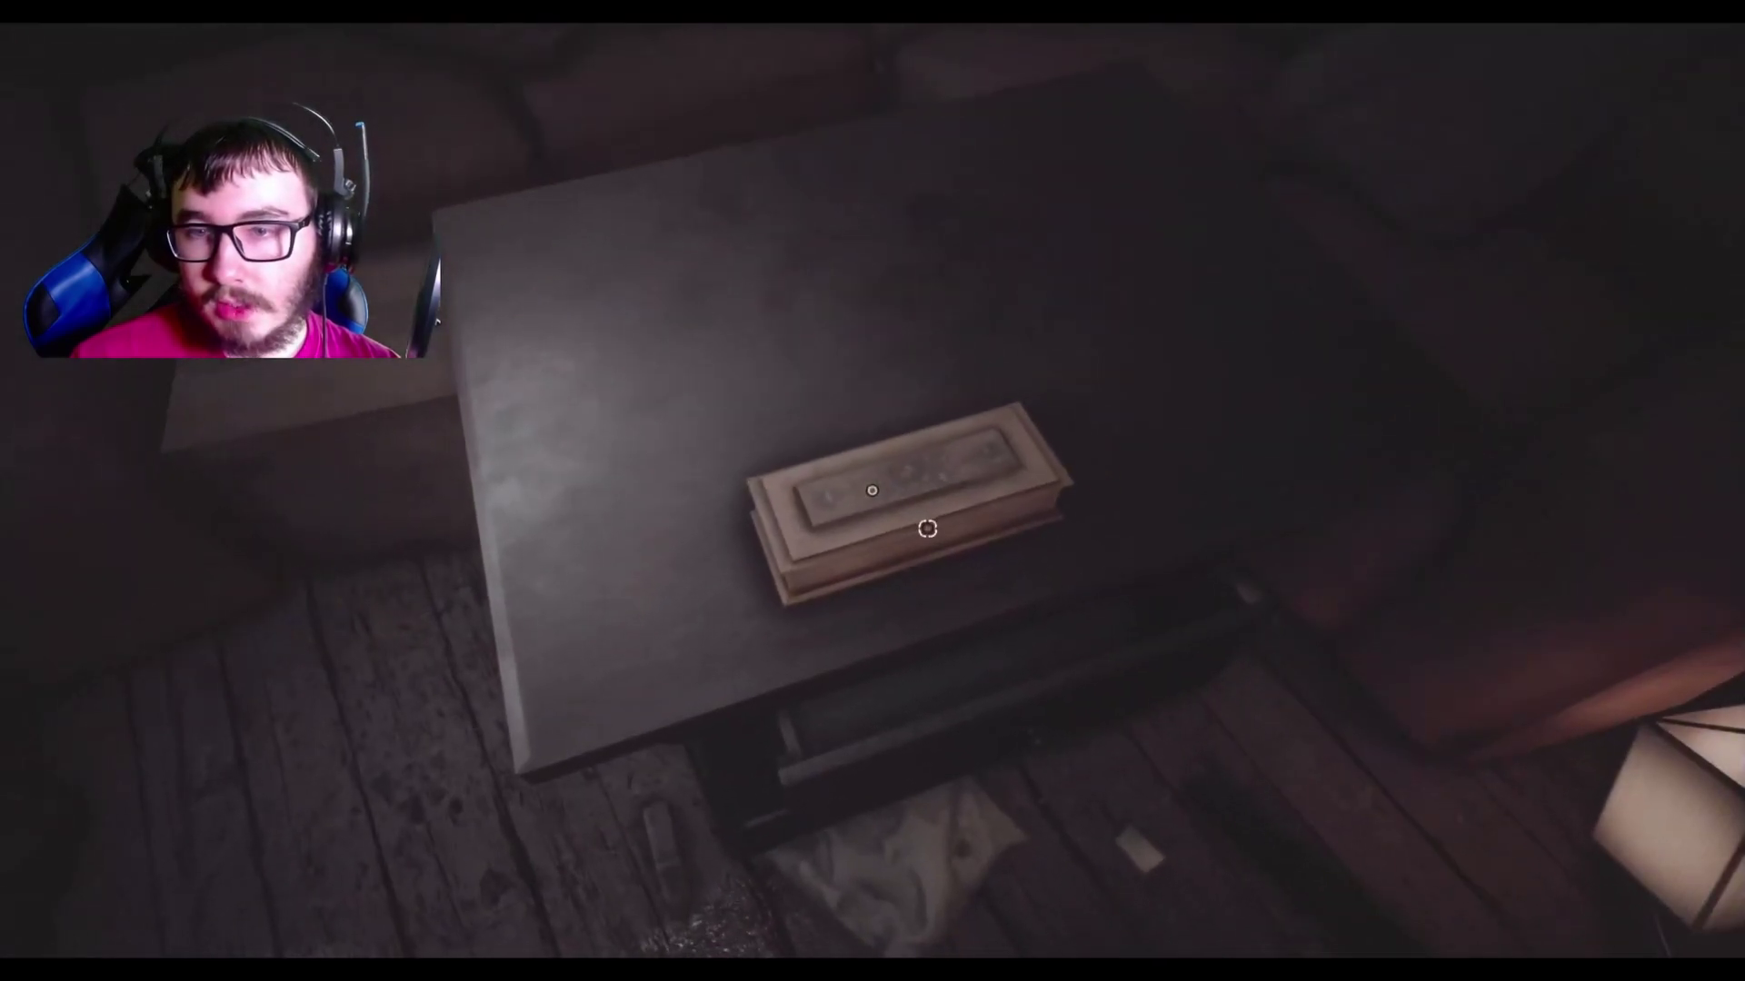
left_click(872, 491)
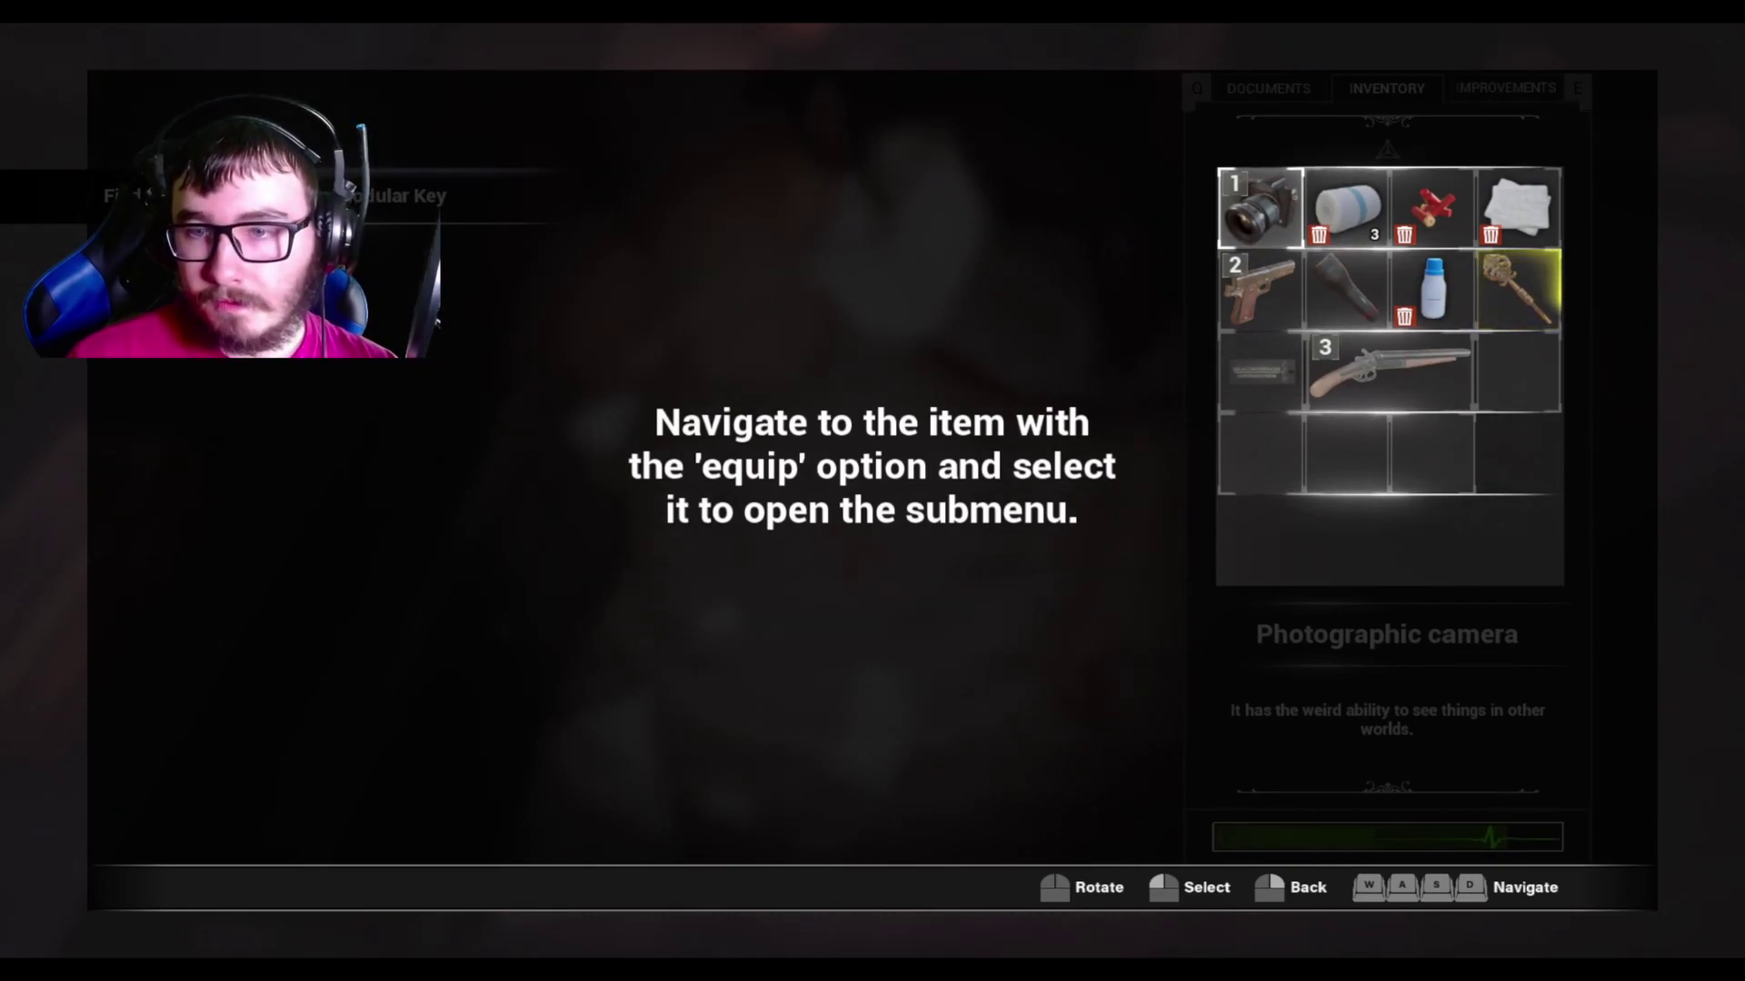
key("Return")
key("Return")
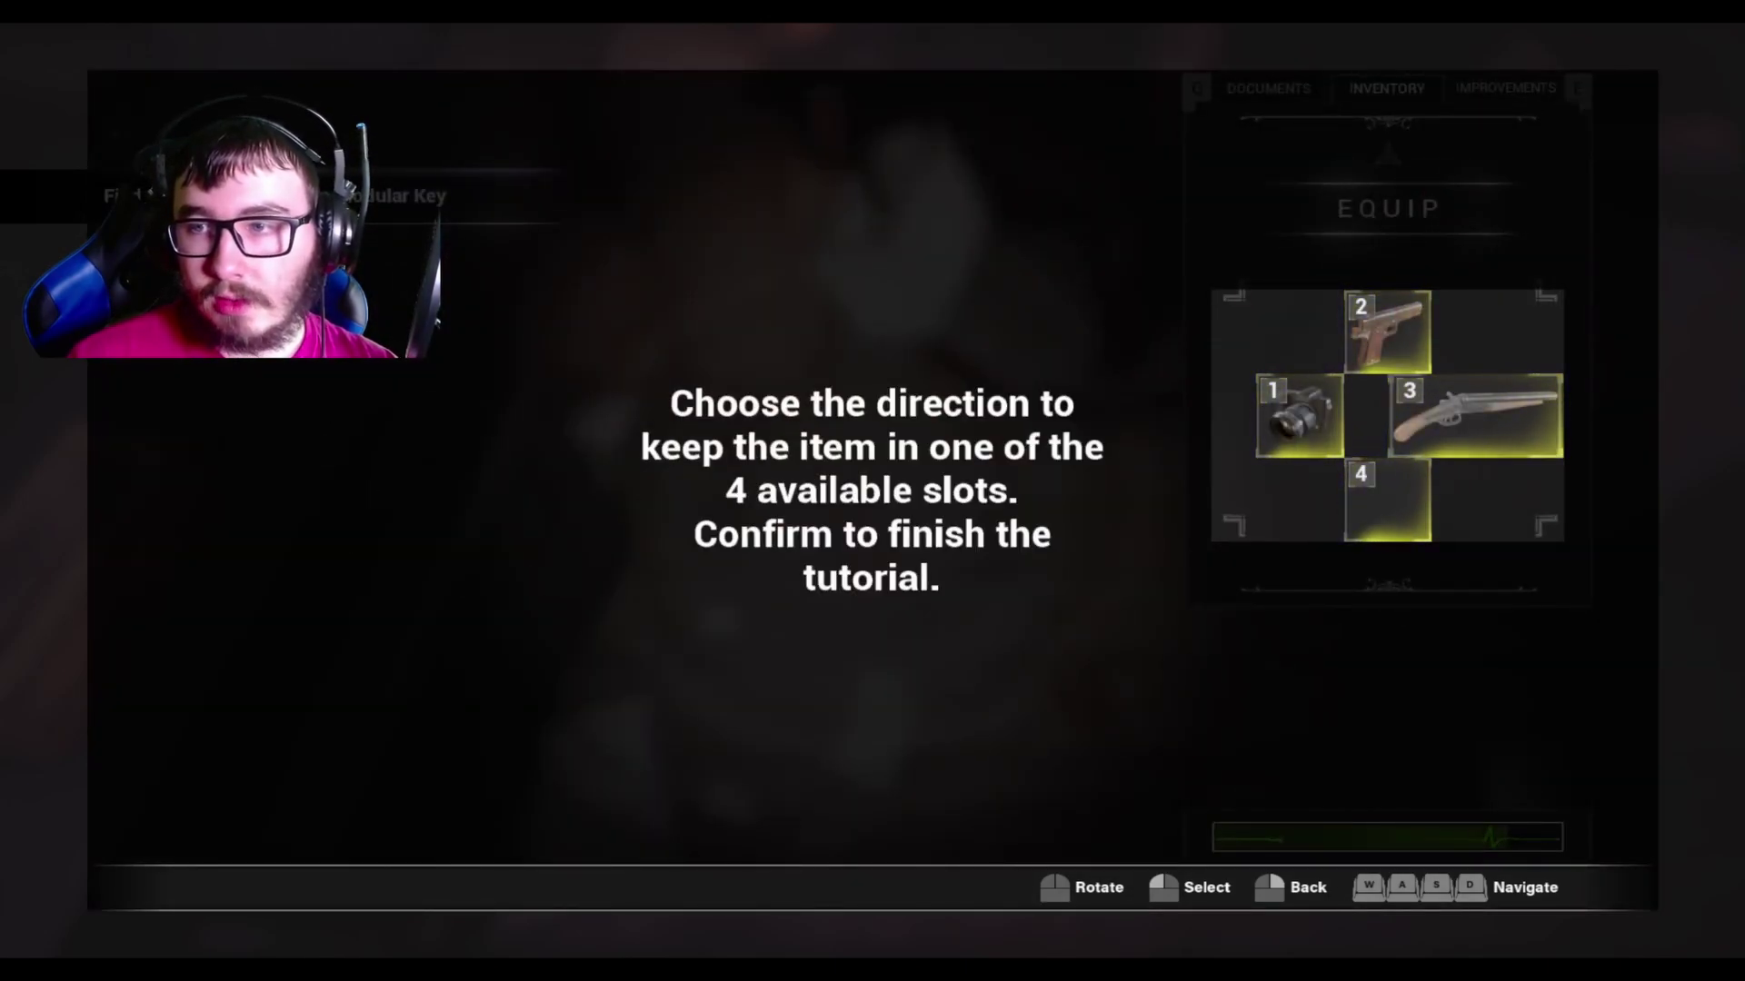
key("Return")
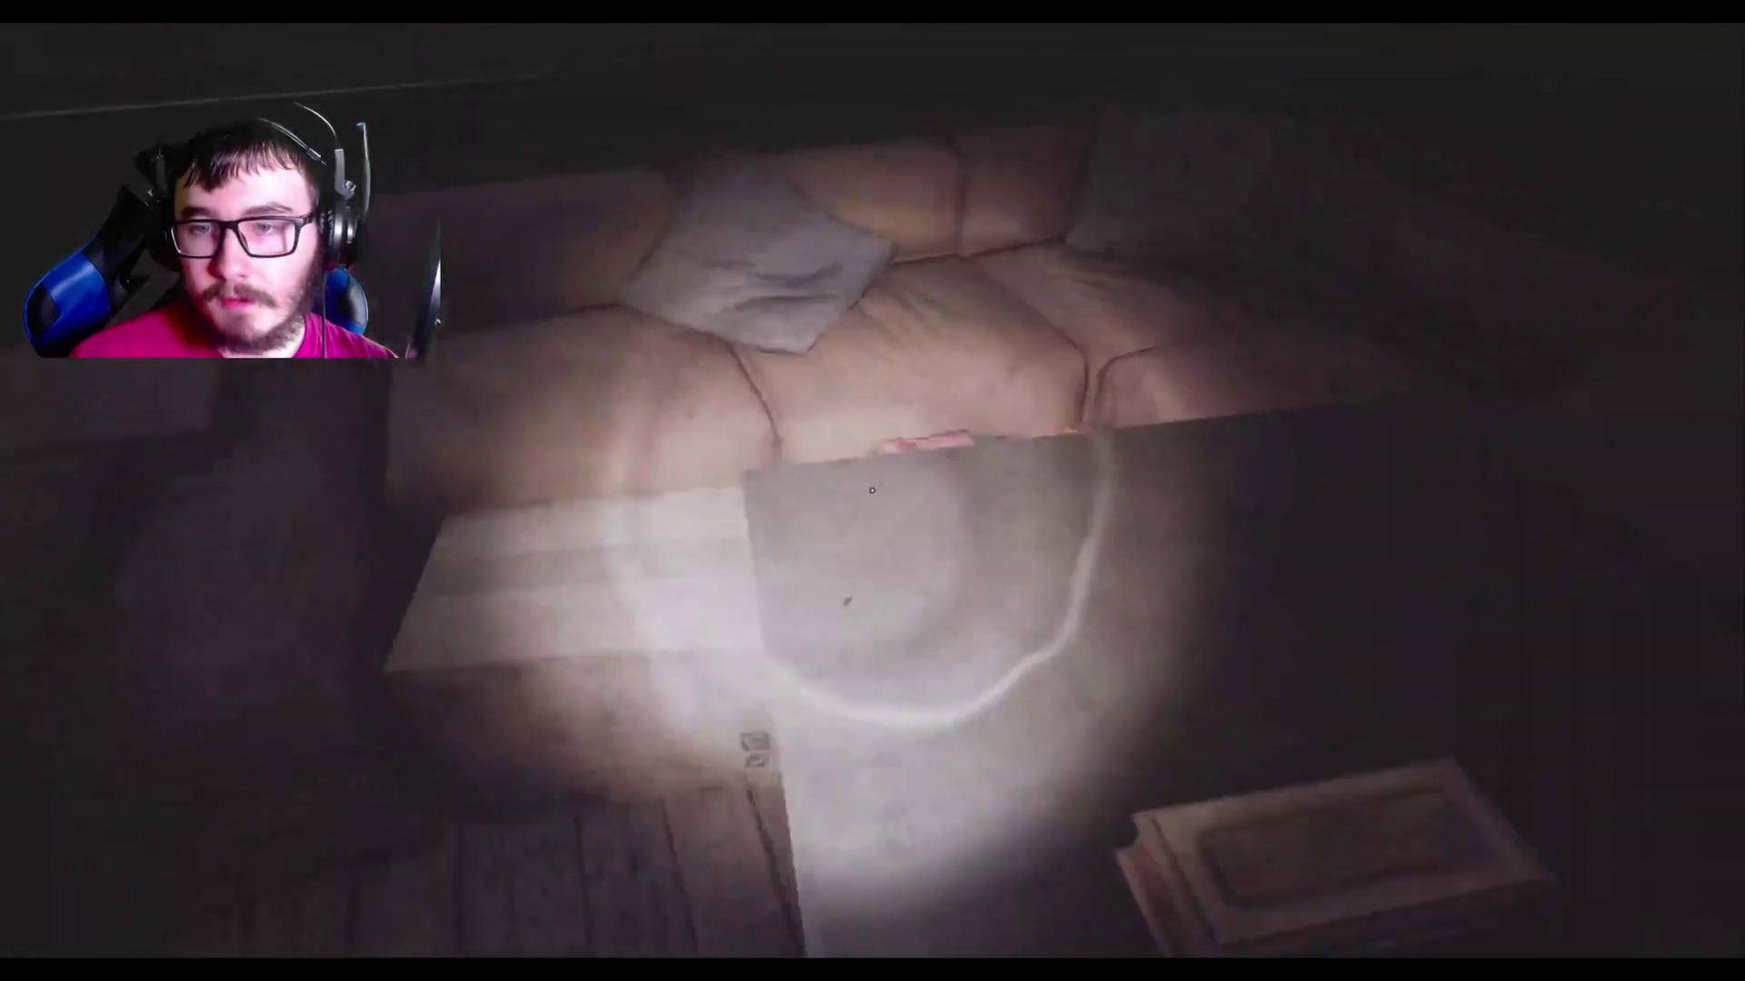
Scout with the night-vision camera, take the simple bandage, and look through the camera again.
key("f")
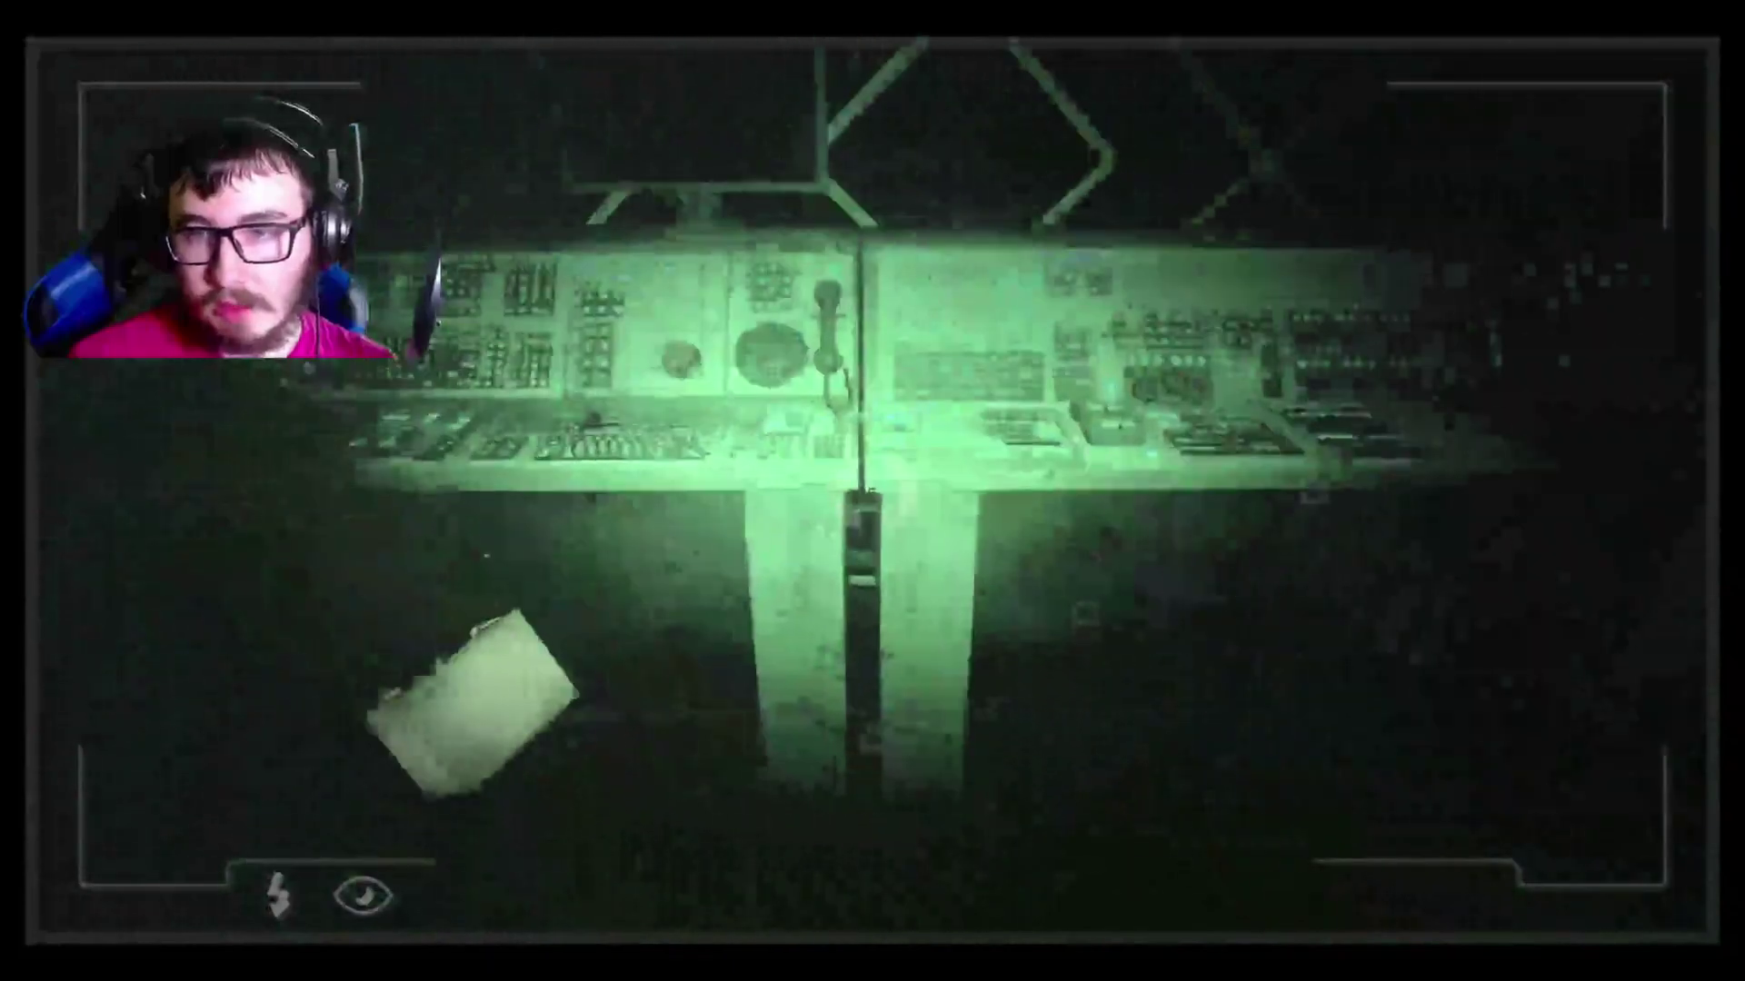
left_click(872, 490)
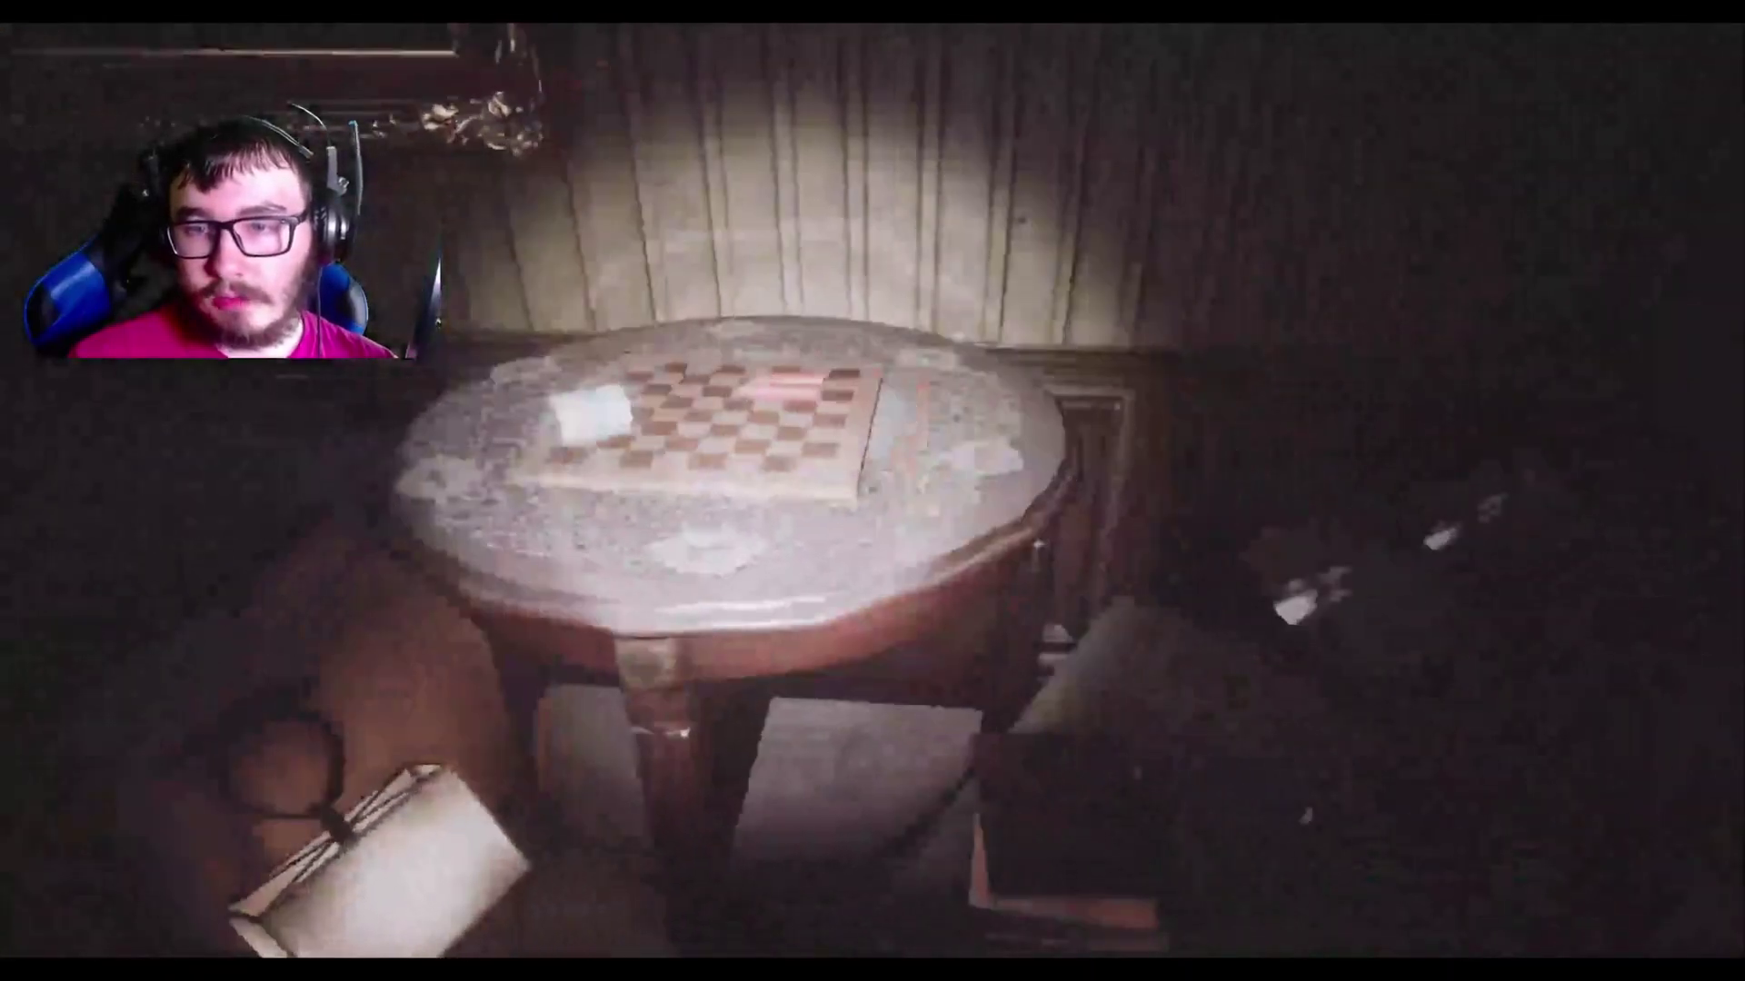
key("Tab")
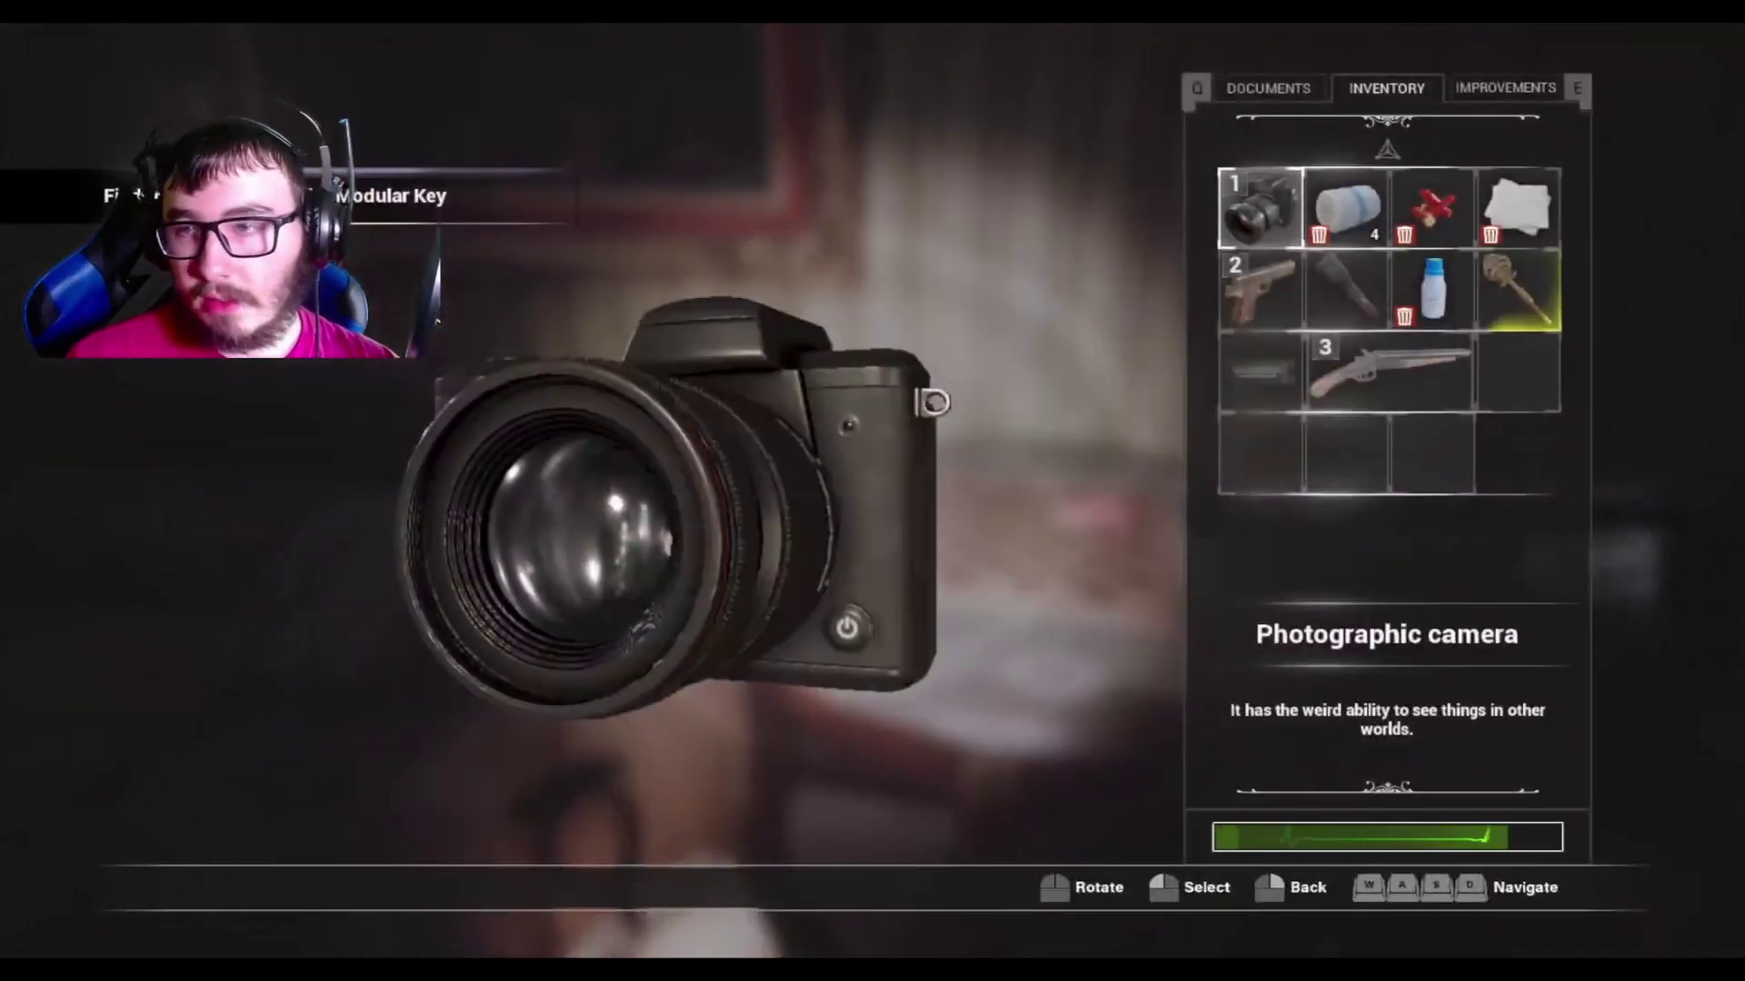
left_click(873, 490)
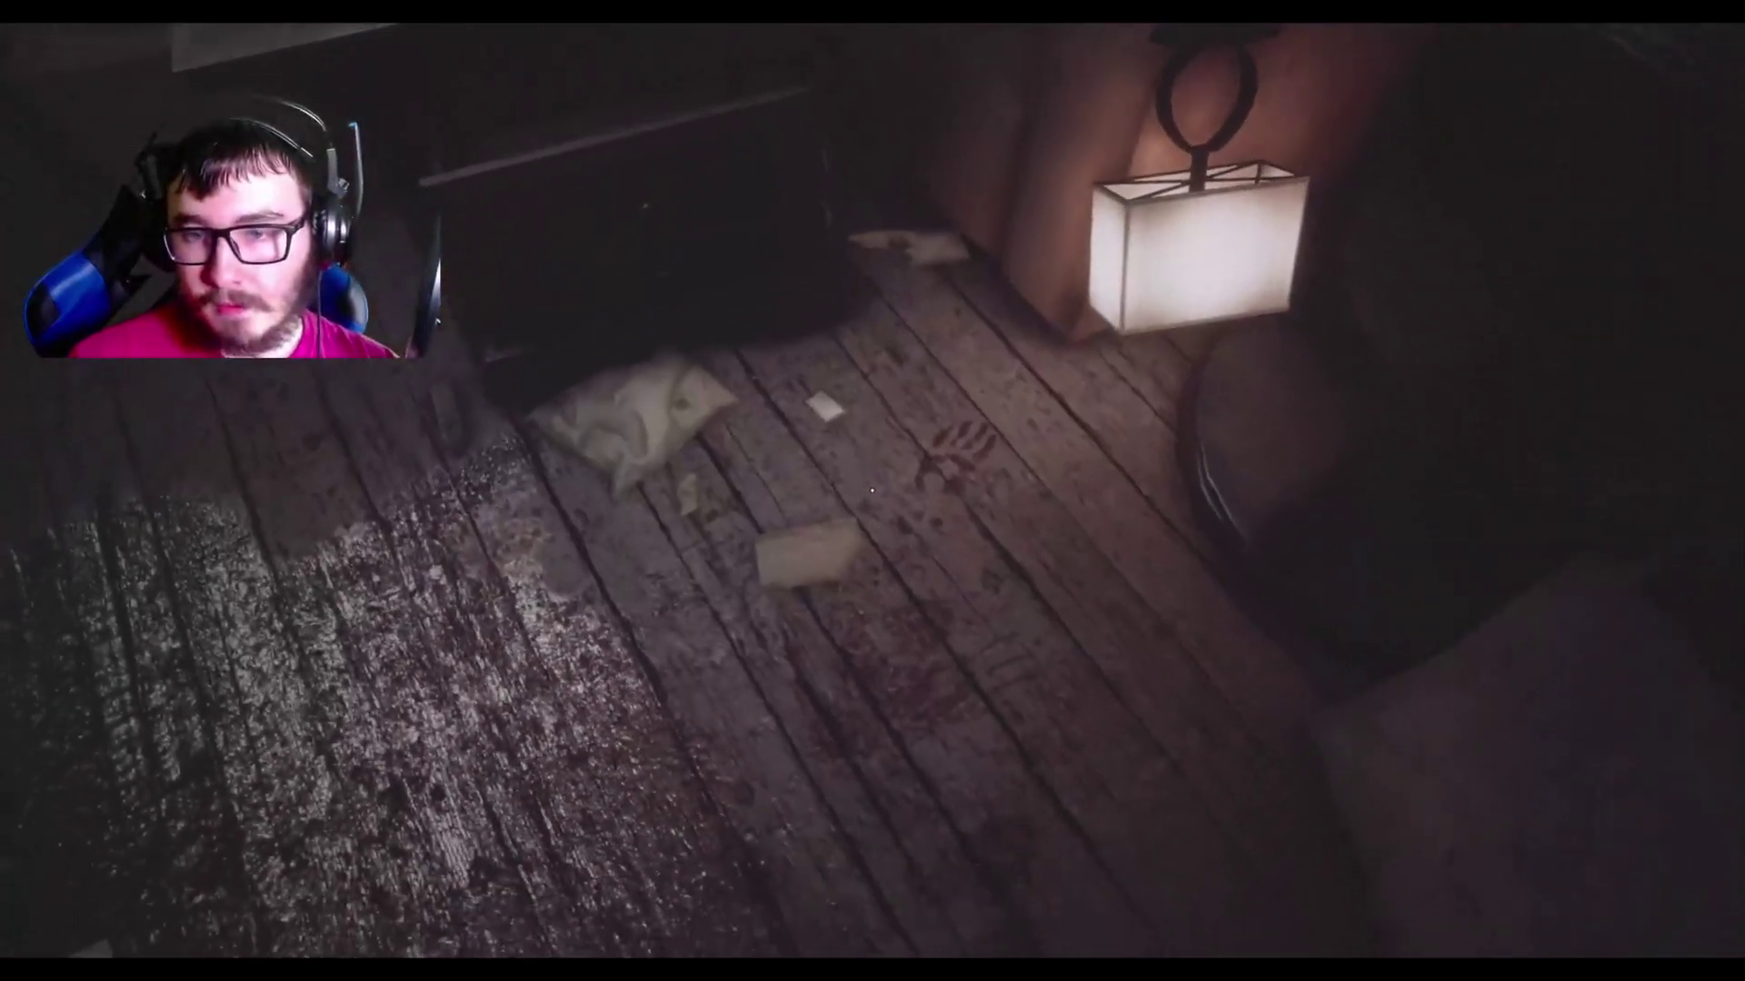
right_click(872, 491)
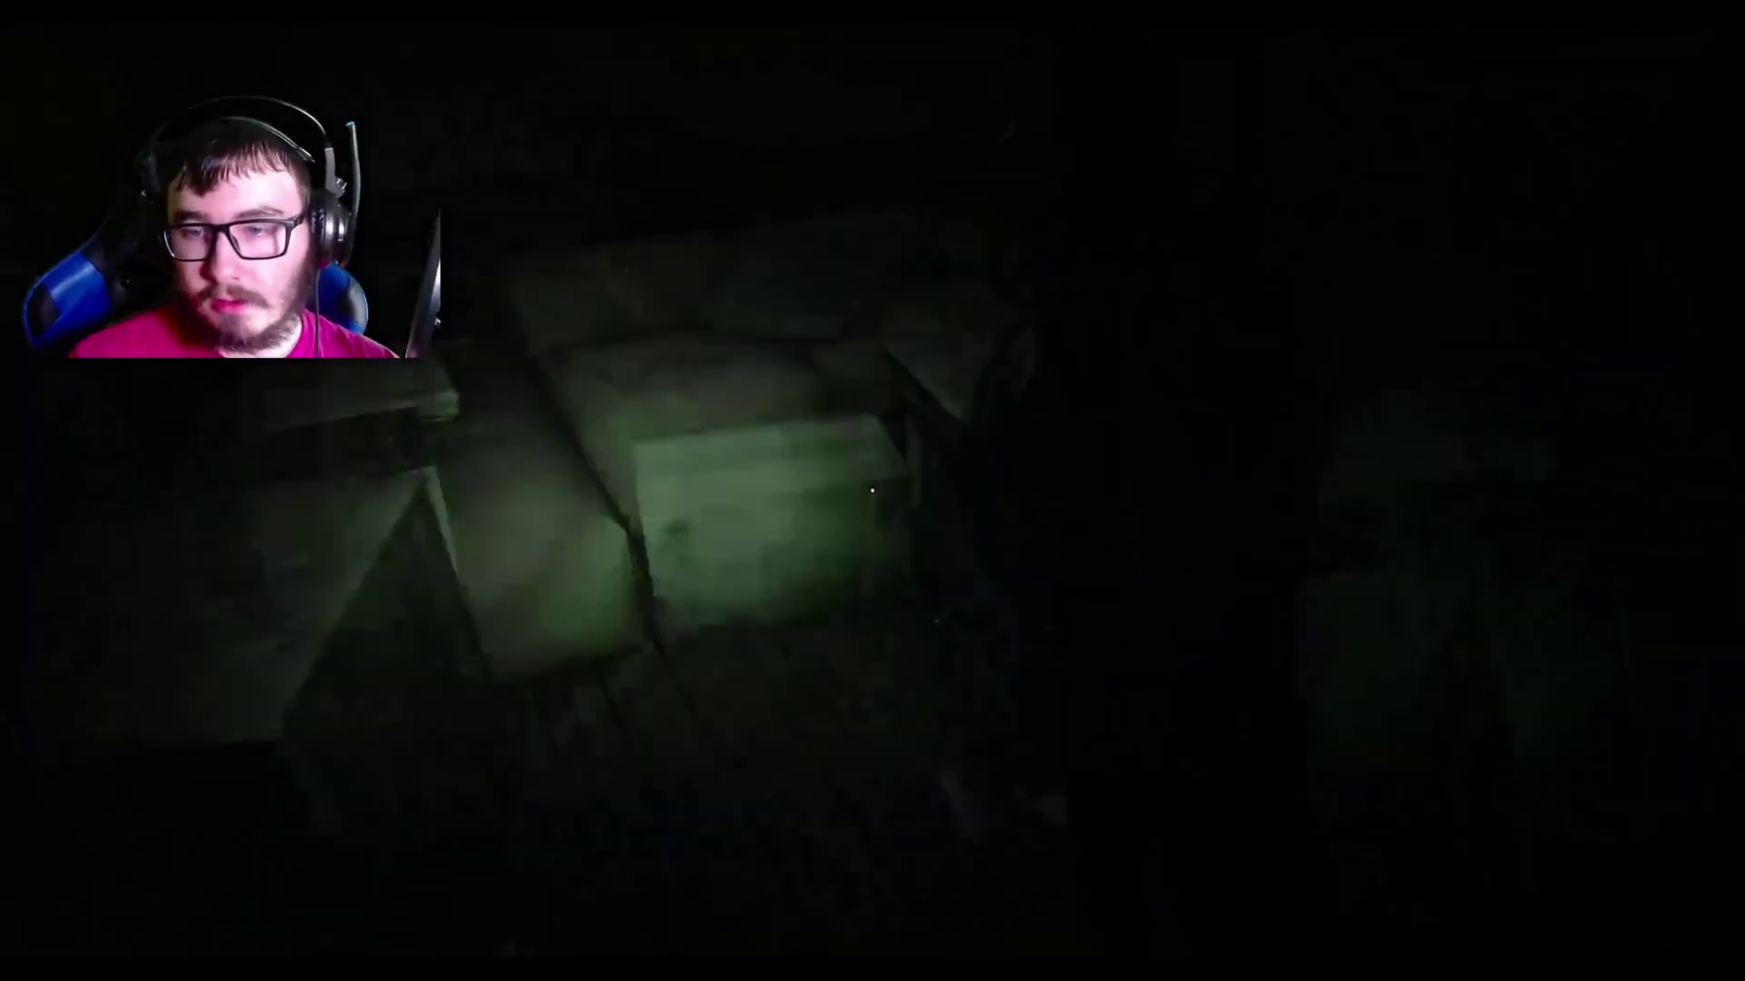
Close the inventory and switch between pistol and shotgun while advancing to the workbench doorway.
key("Tab")
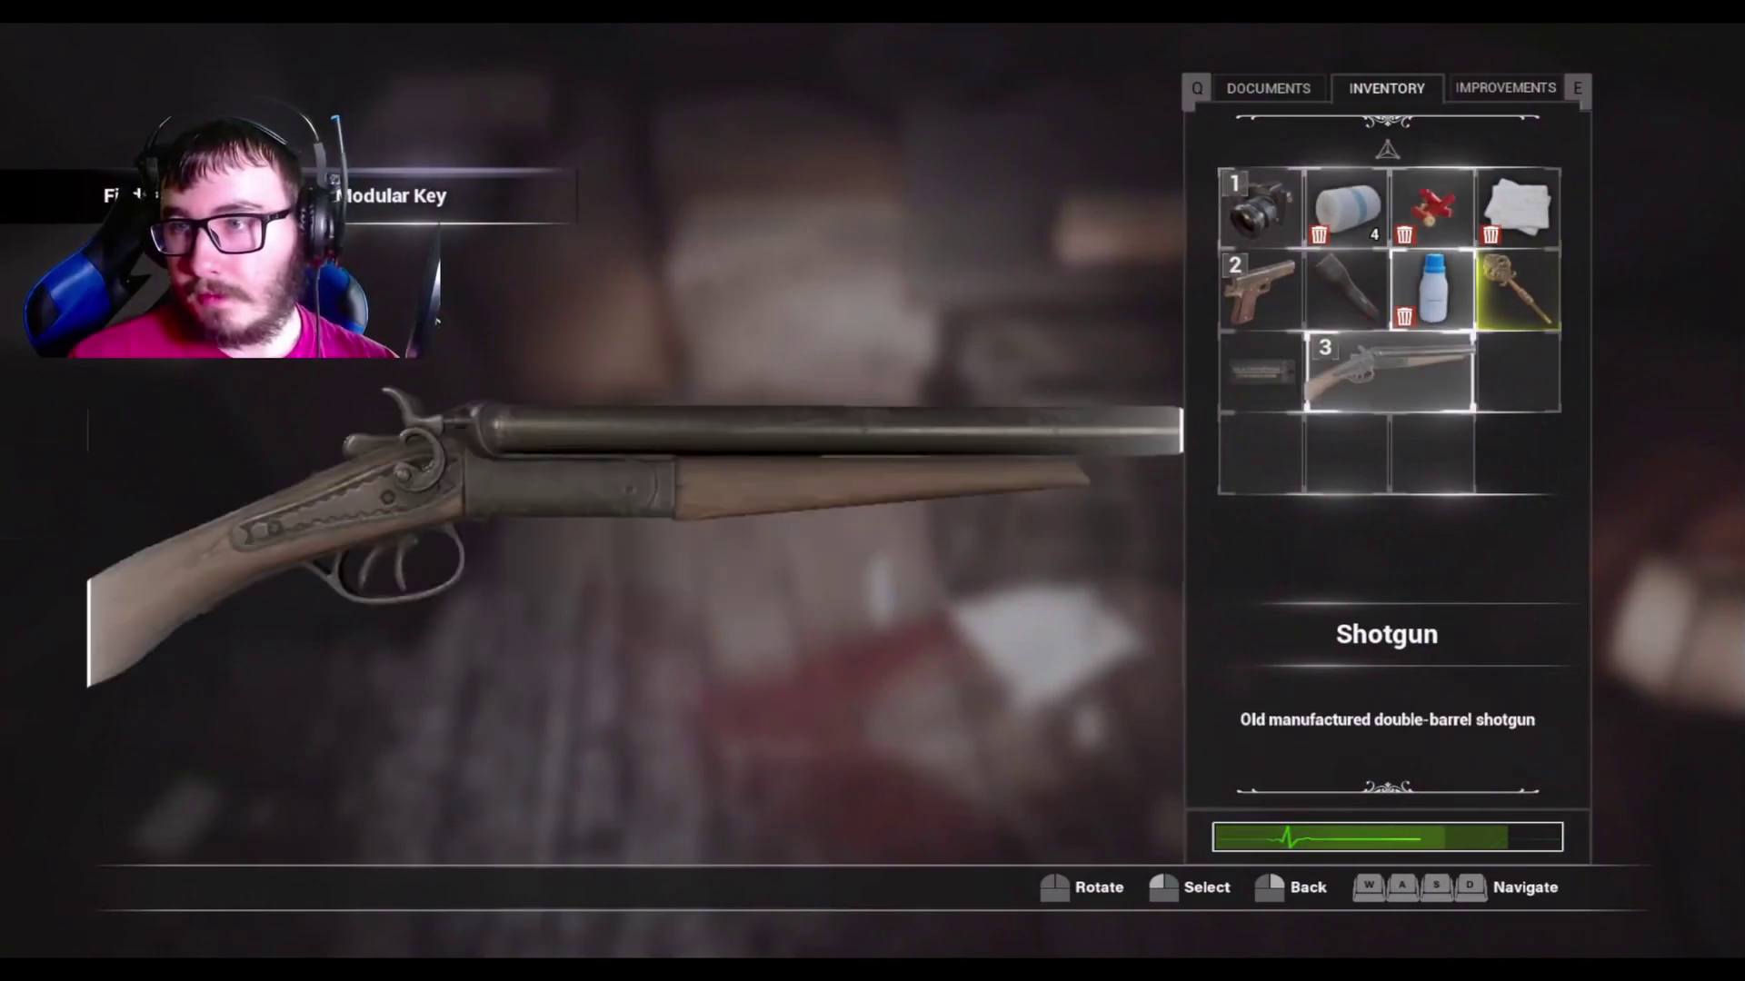
key("Tab")
key("2")
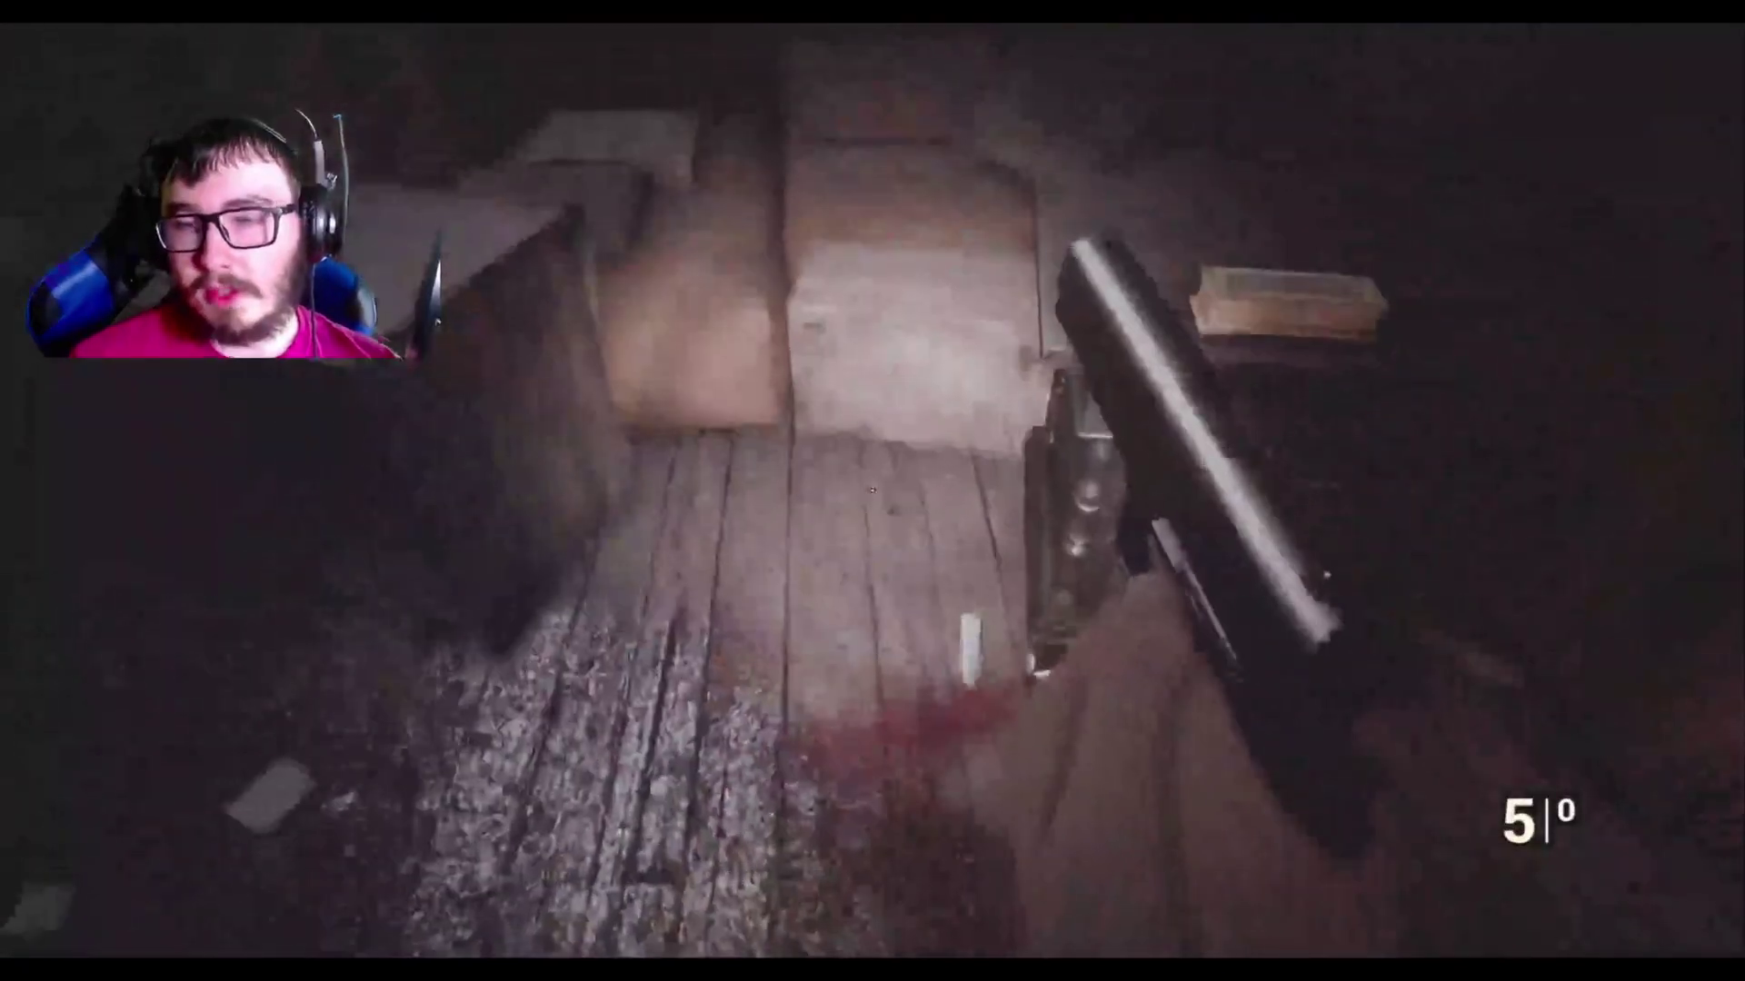
key("3")
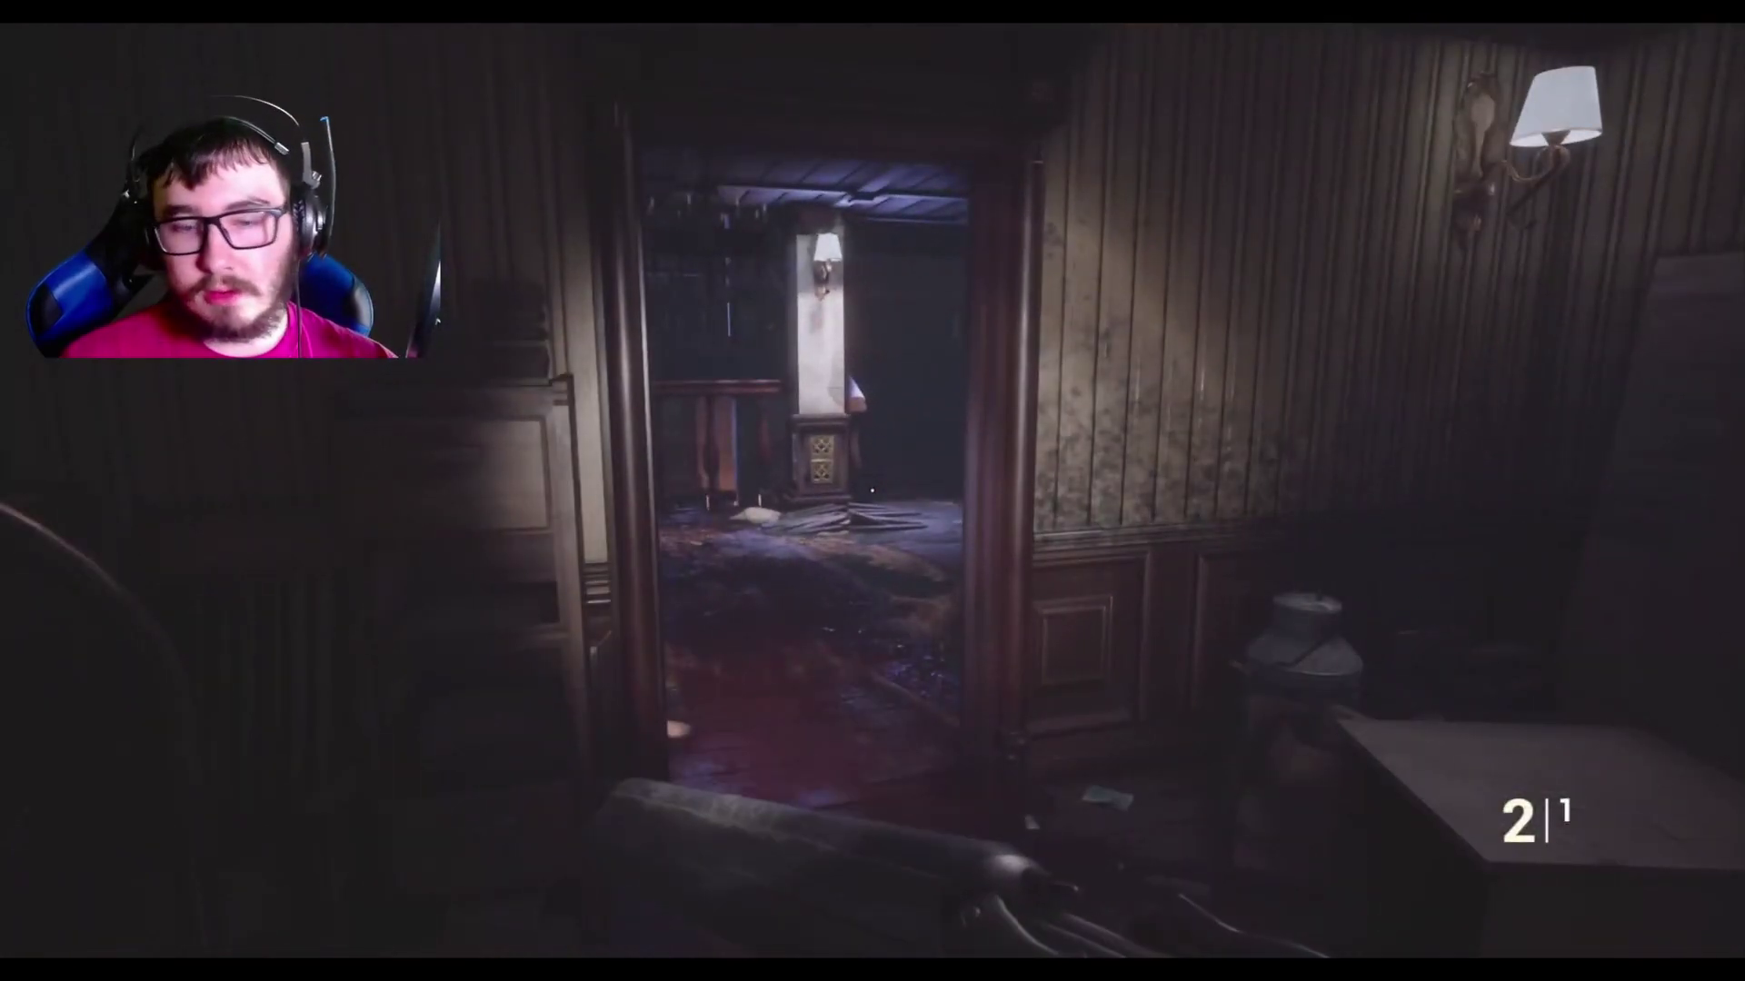
key("w")
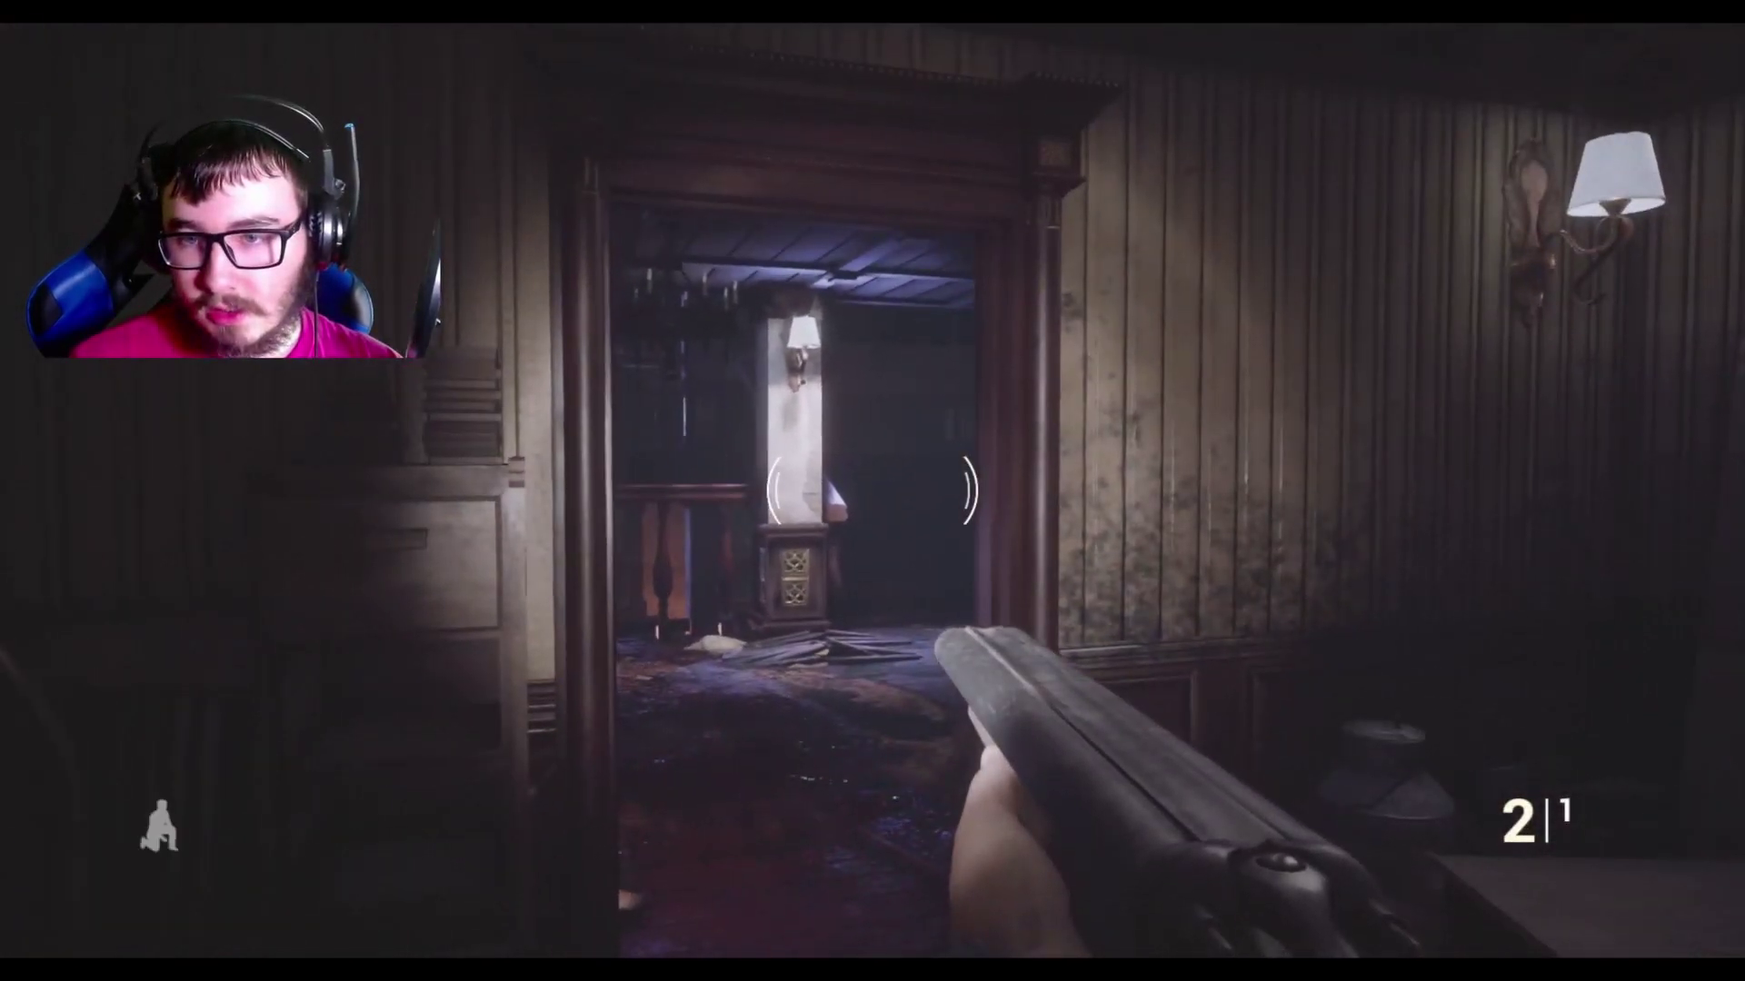
key("w")
key("w")
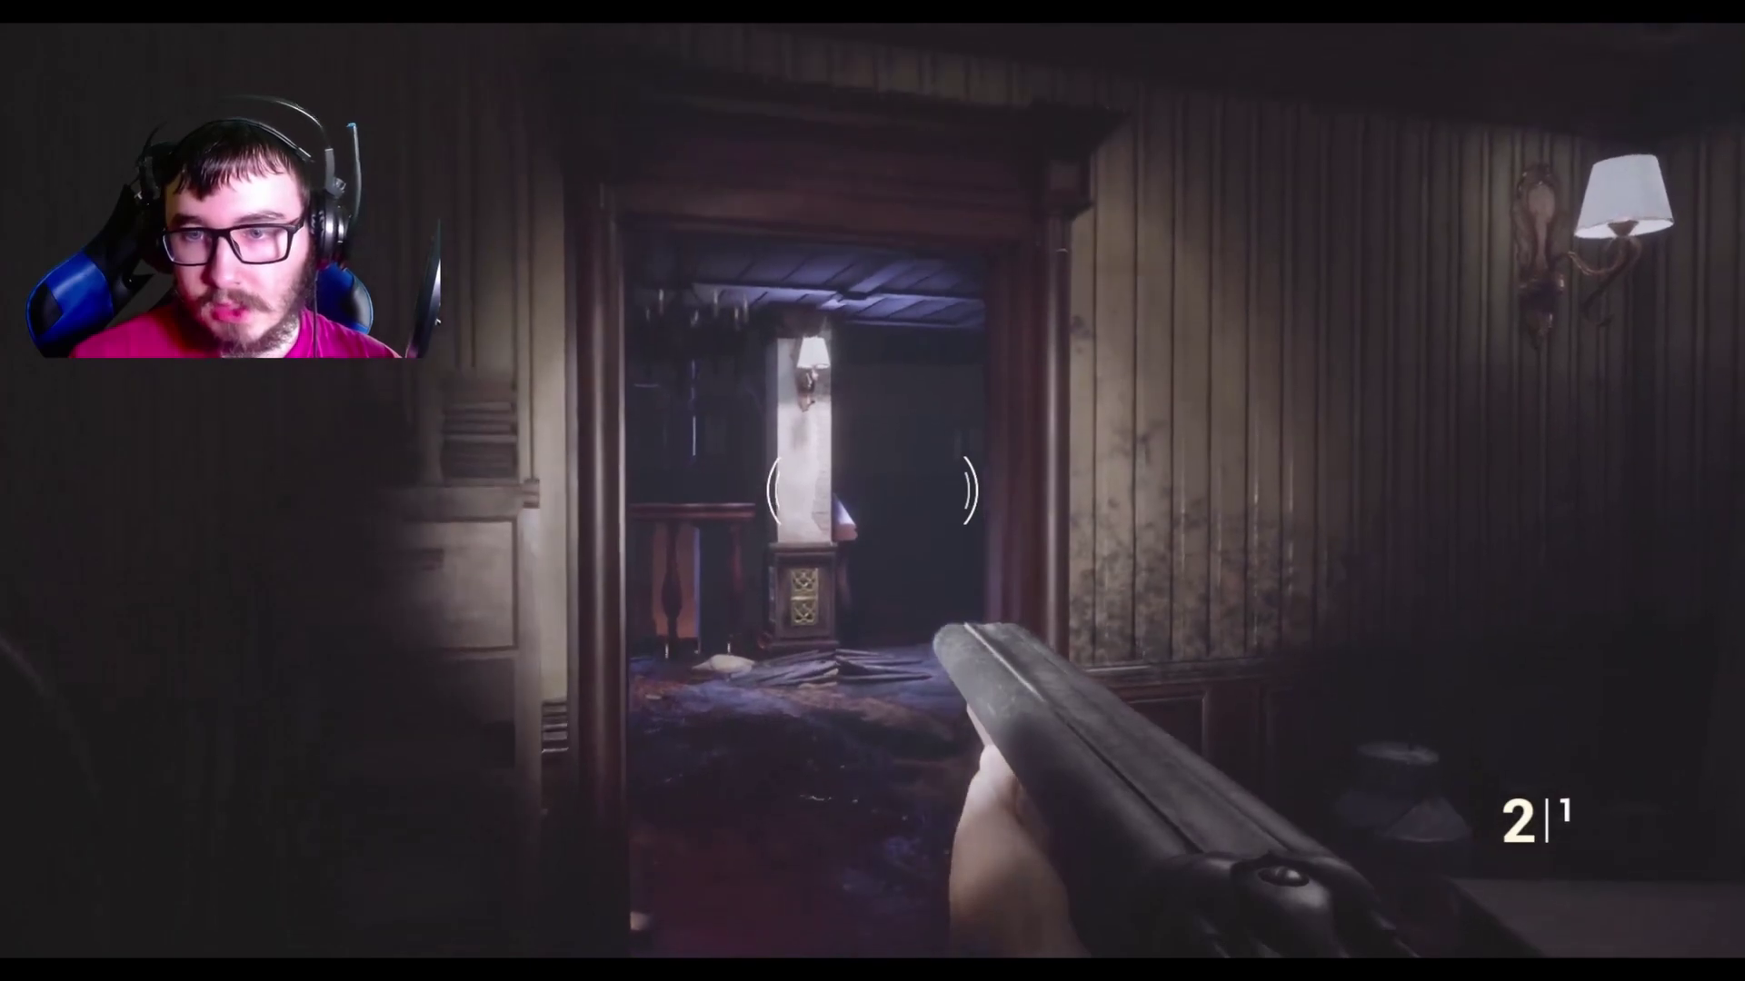
key("1")
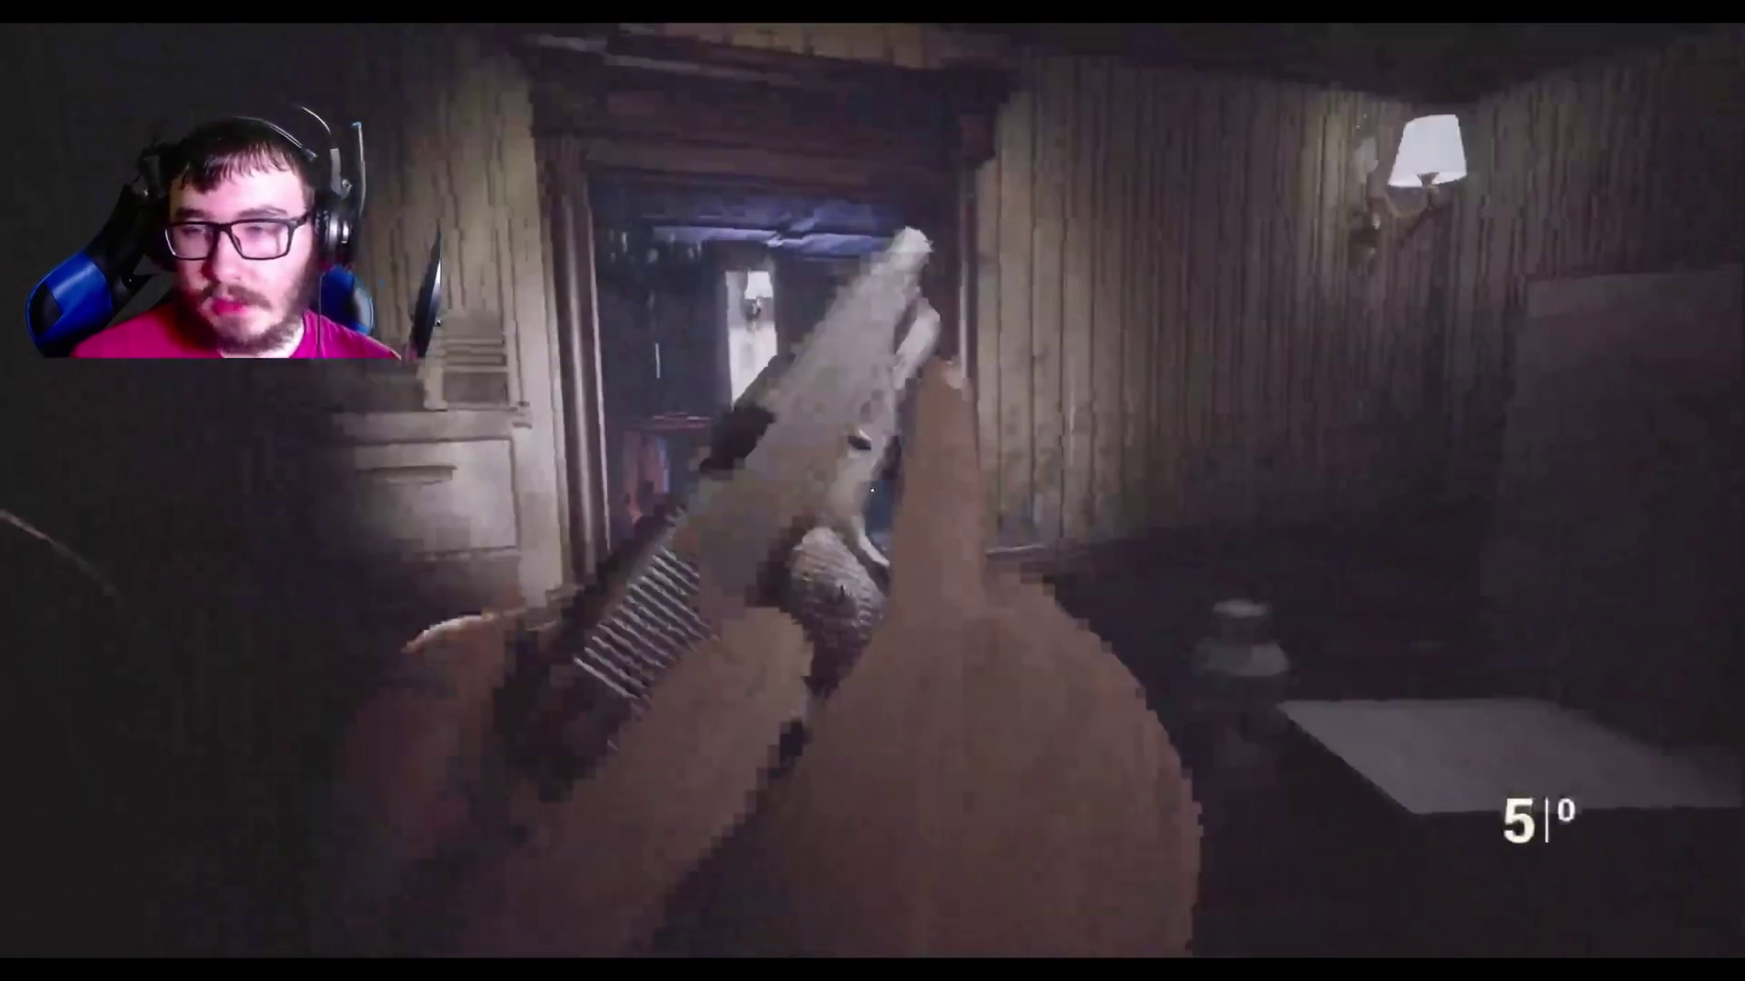
key("w")
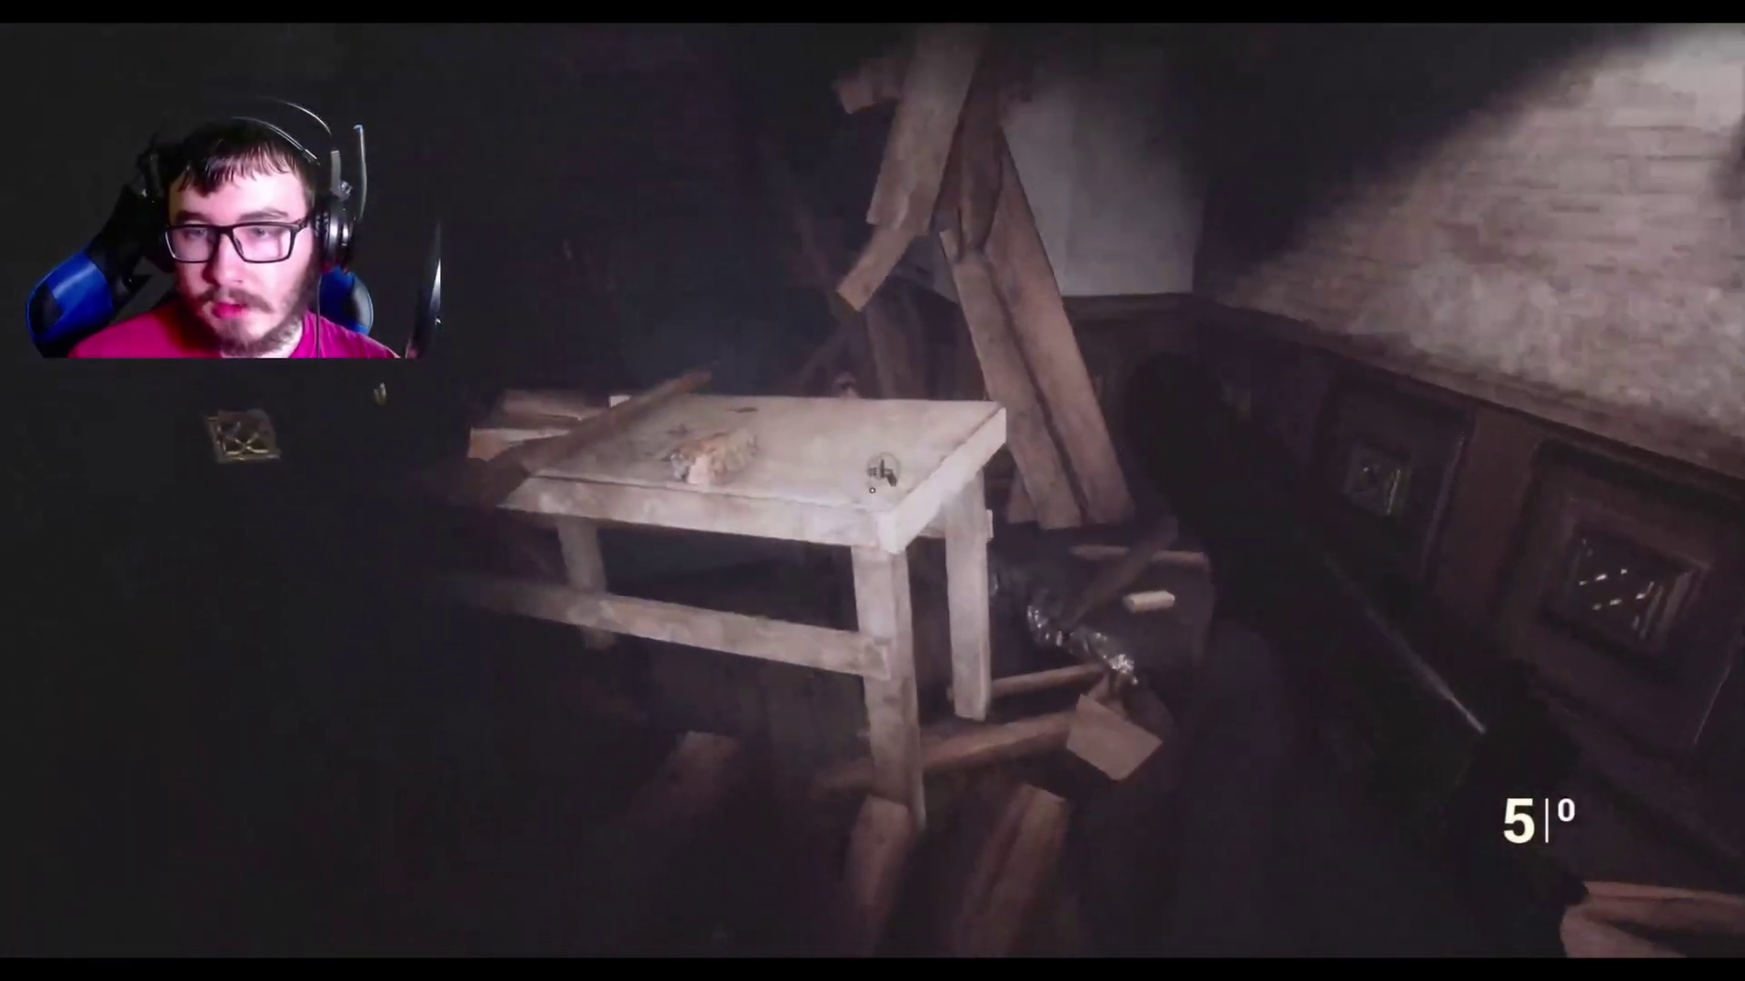
Take the pistol bullet from the workbench, reload, try night vision, and bring up inventory.
key("e")
key("e")
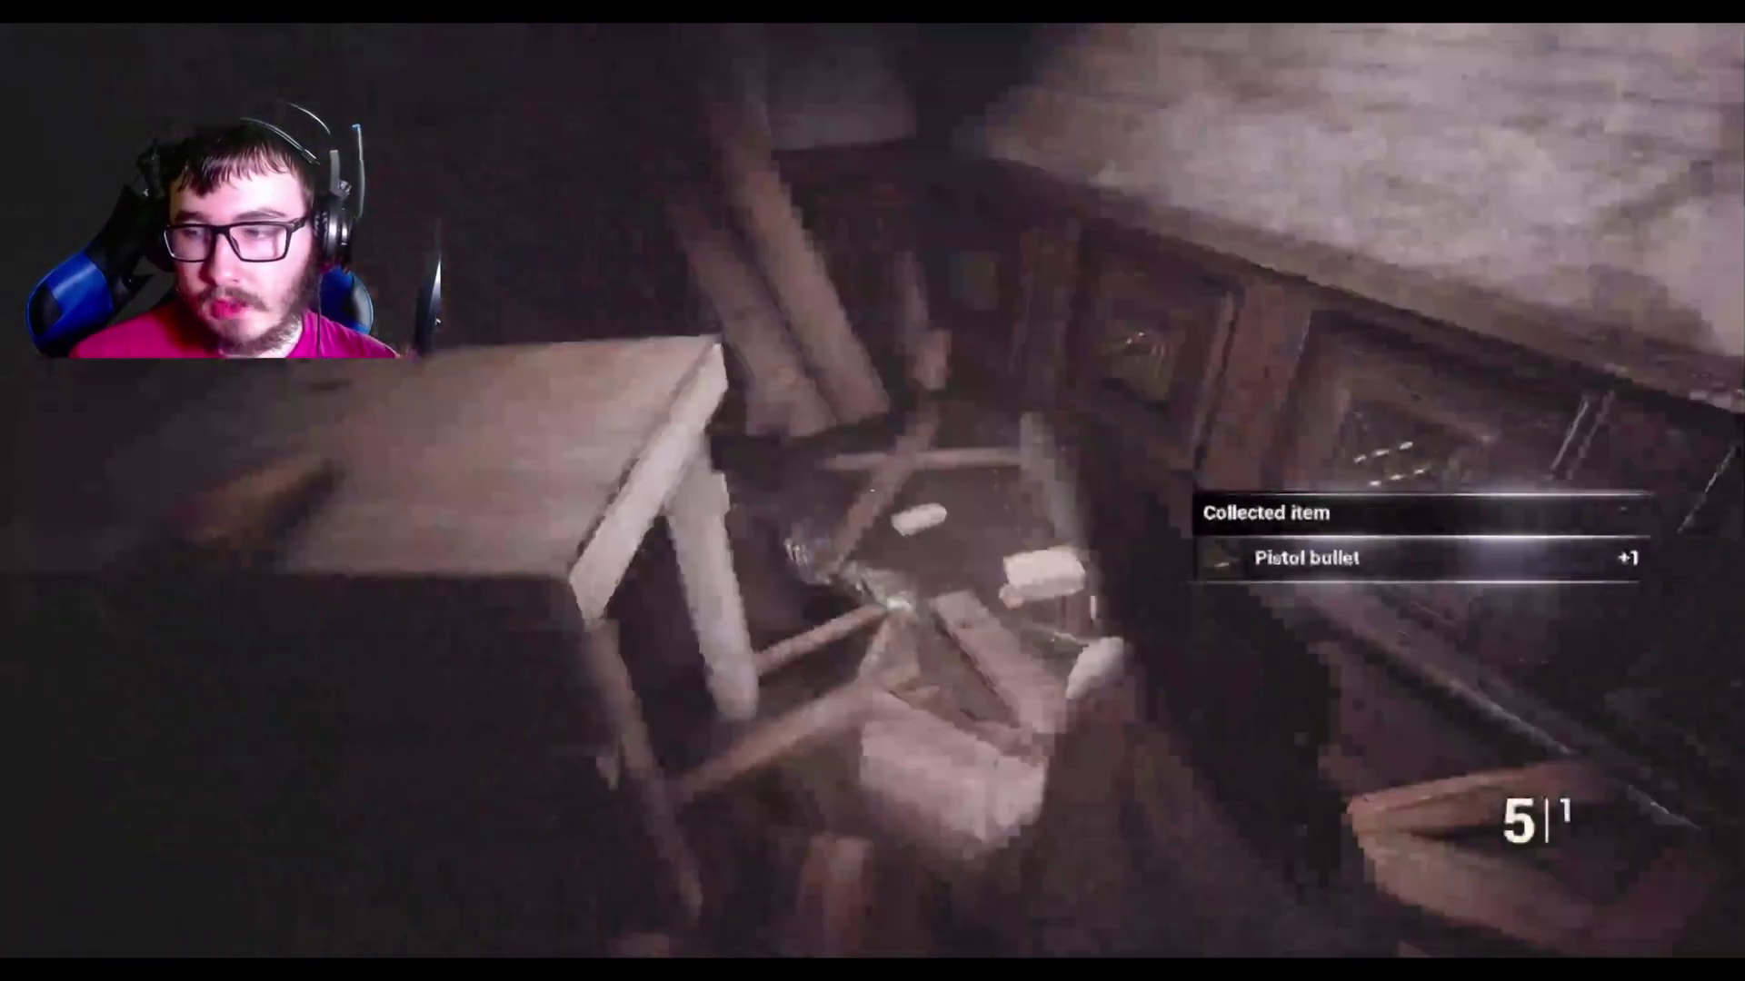
key("r")
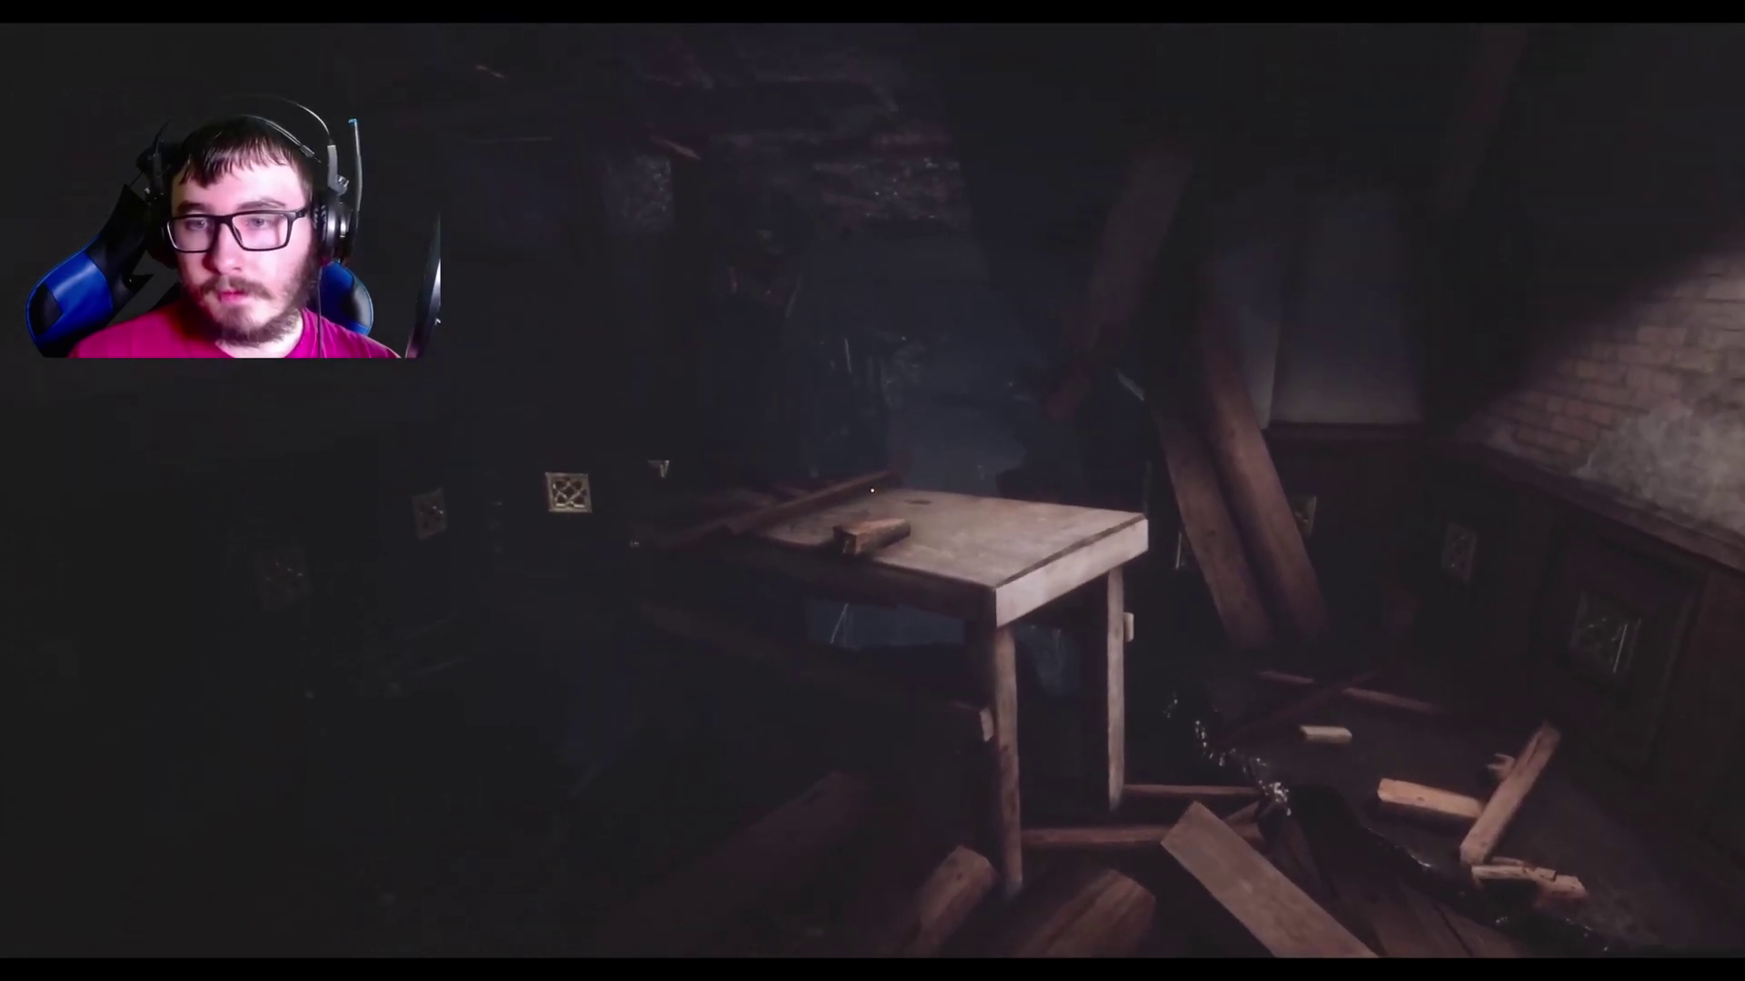
key("f")
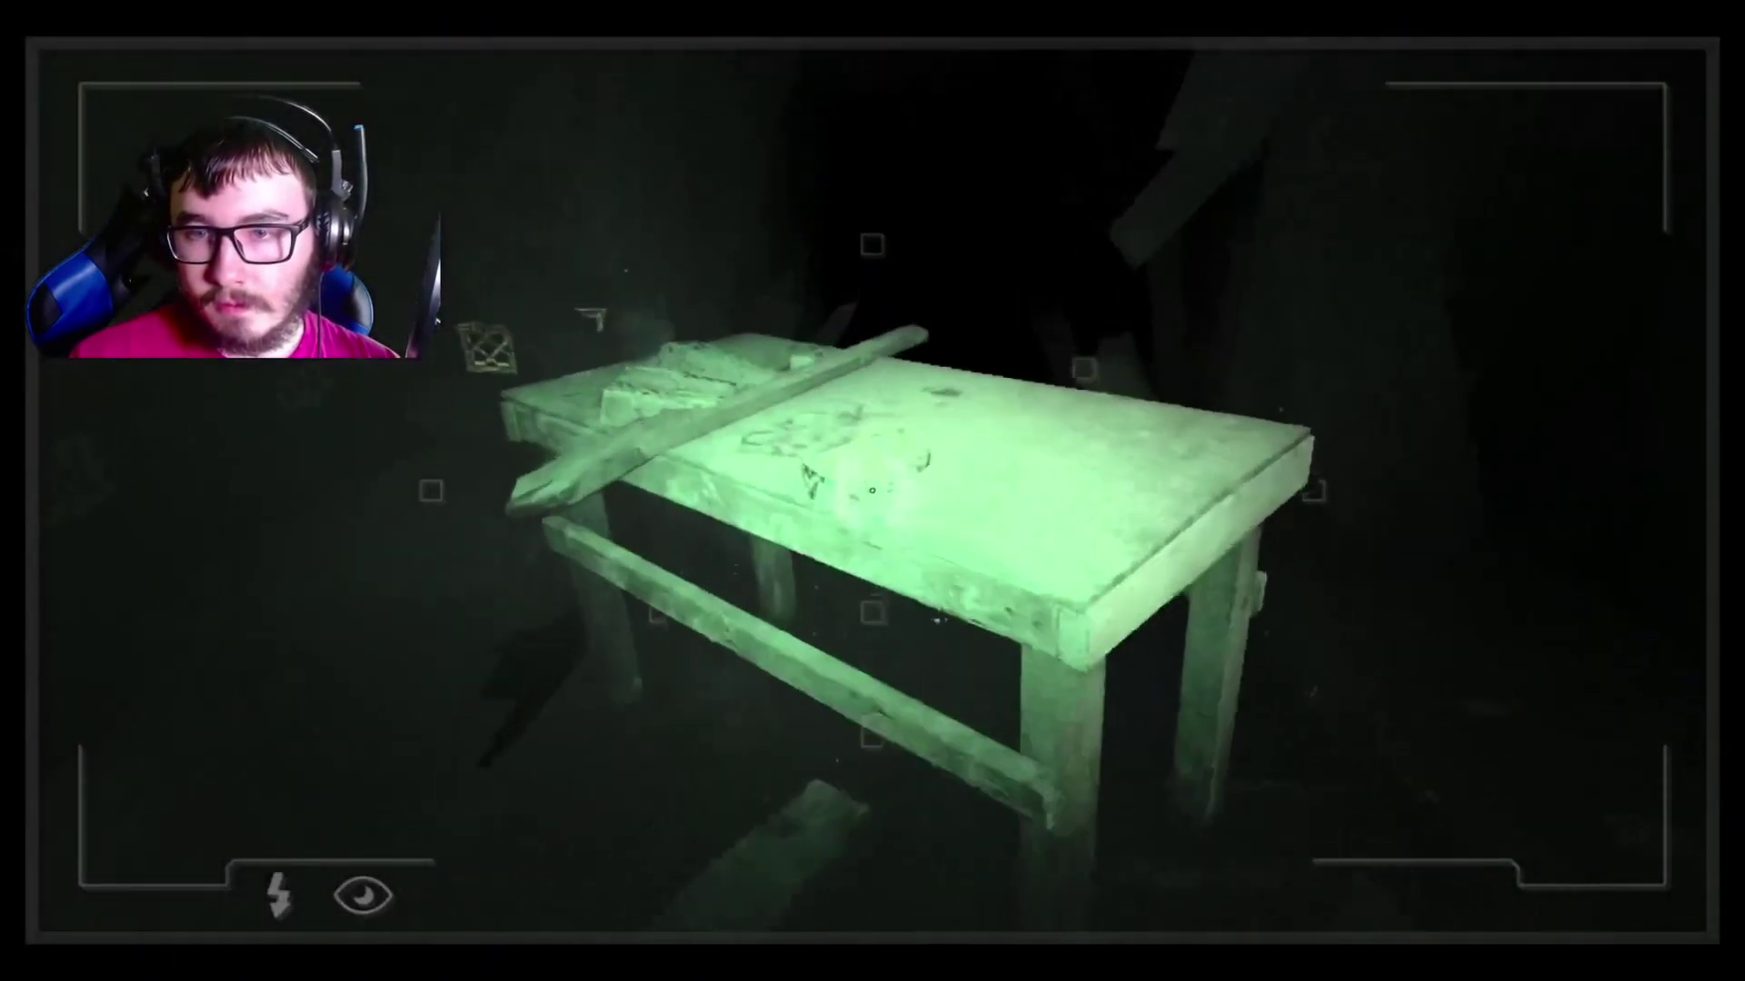
right_click(872, 490)
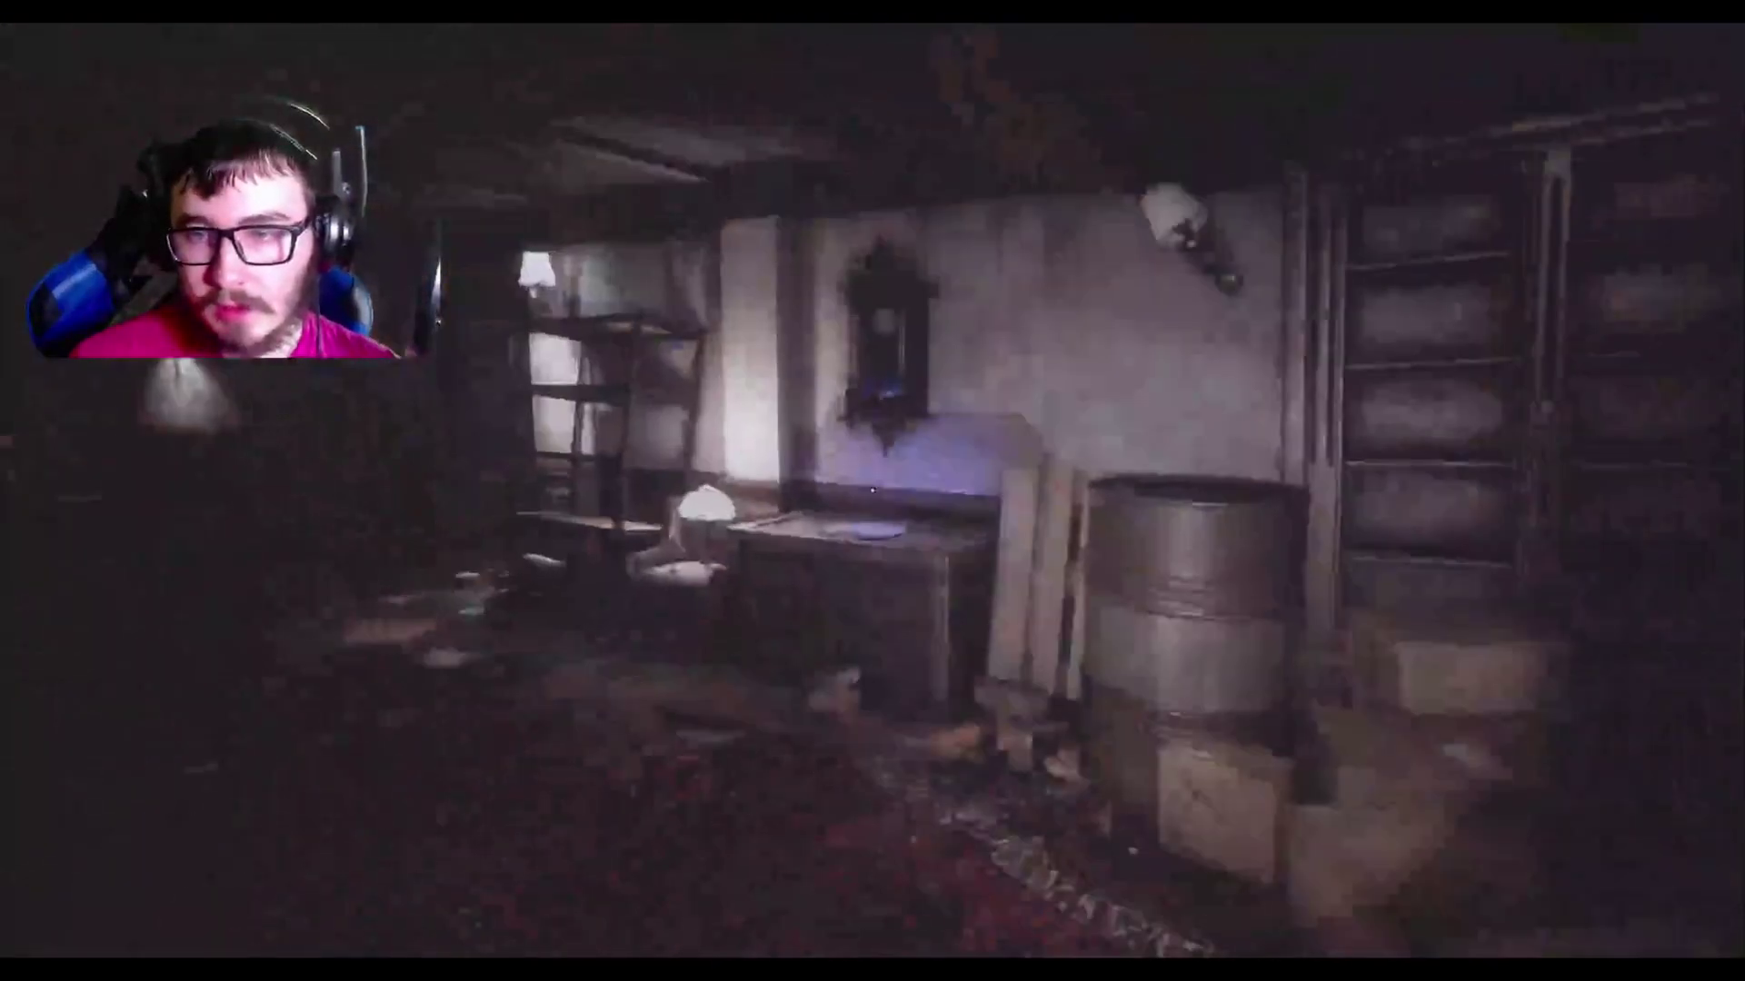
key("Tab")
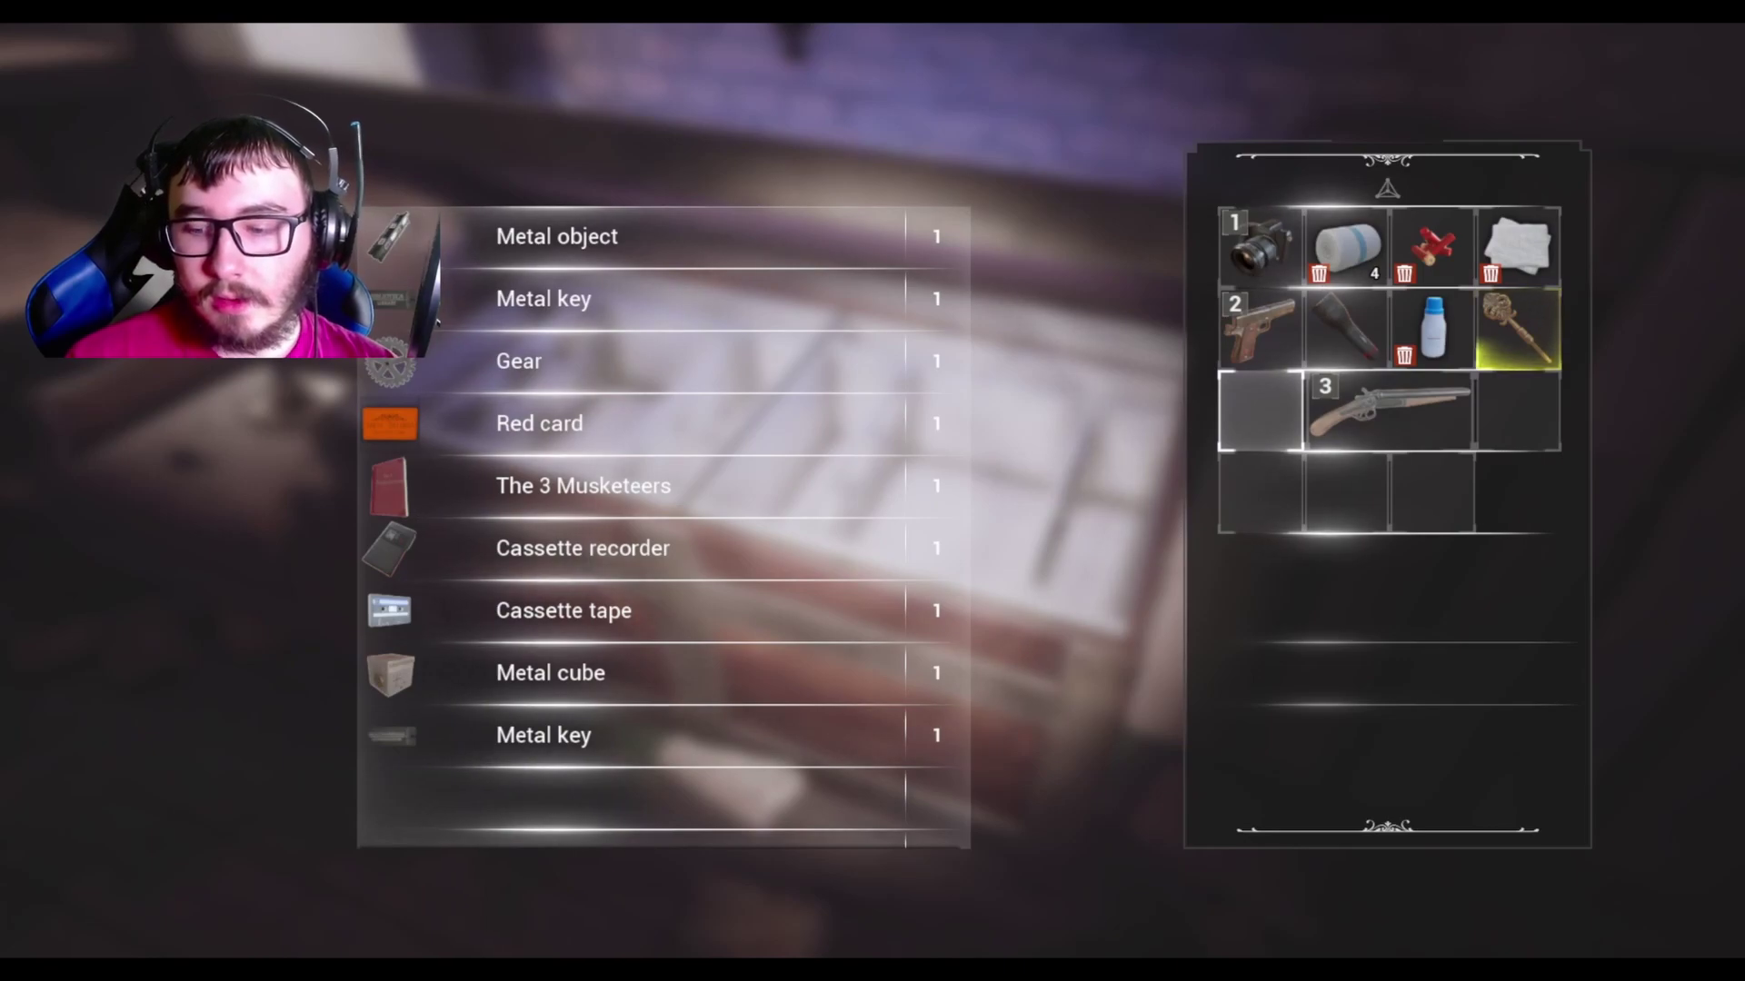
Read the small alcohol's description, then overwrite save slot 1 at the wall clock.
key("Up")
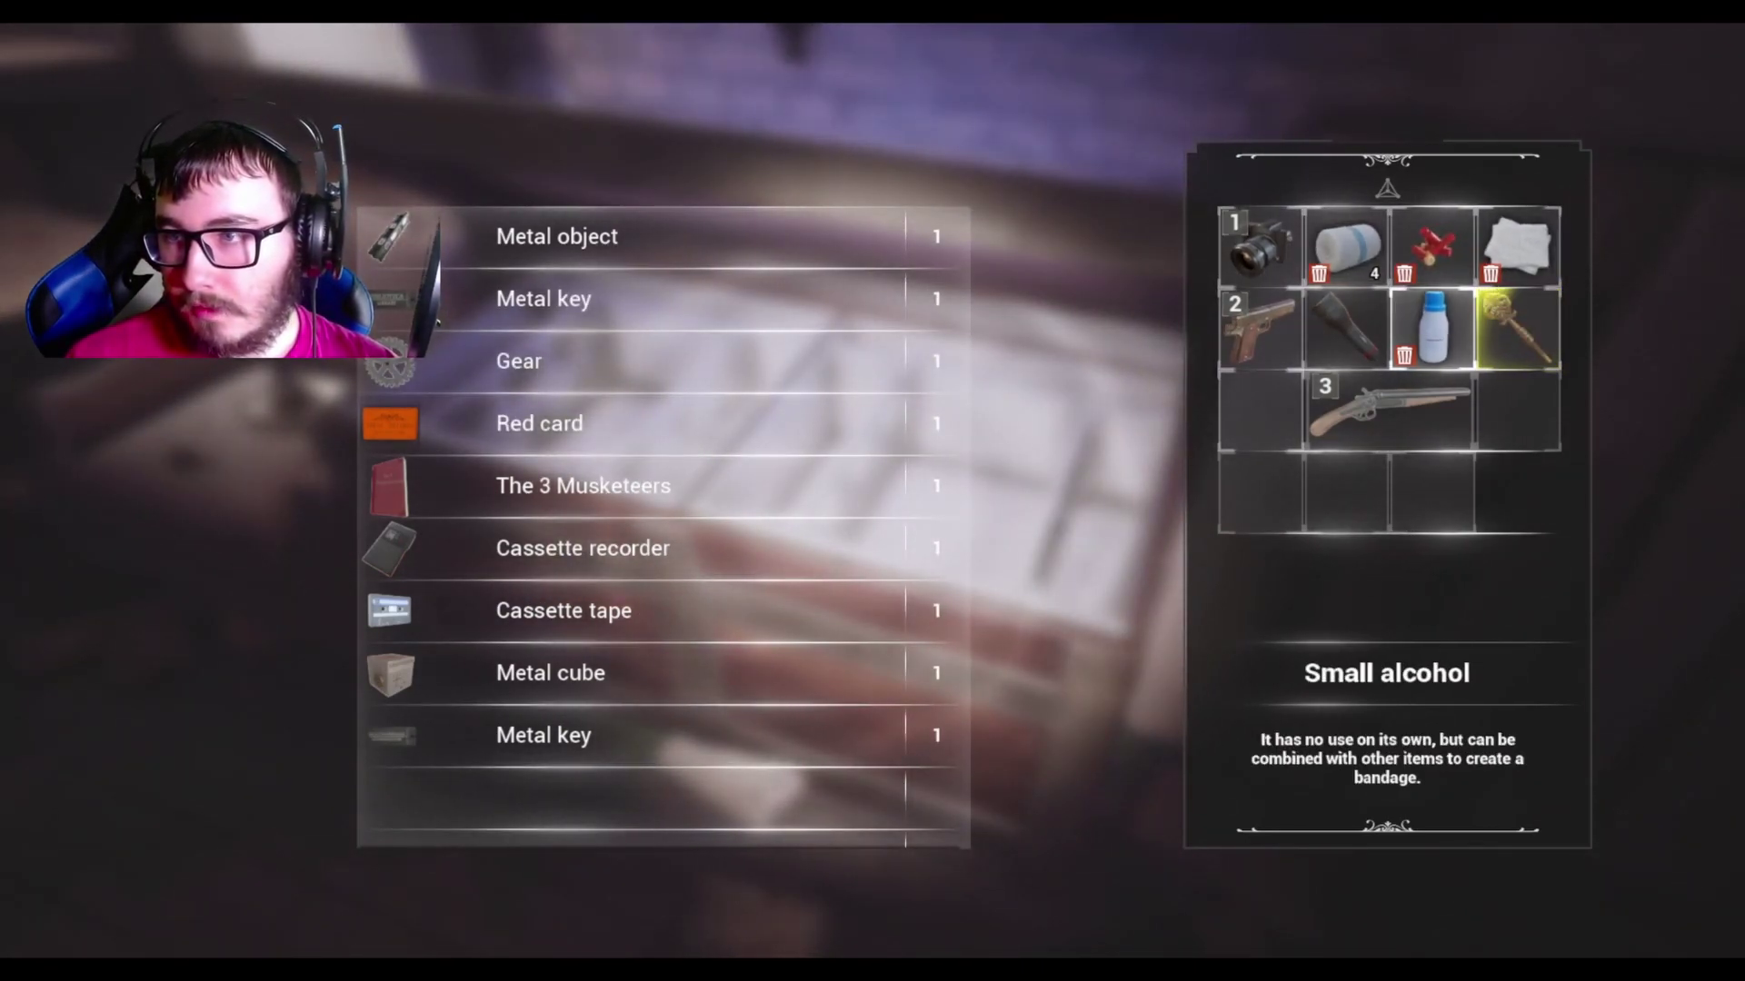
key("Escape")
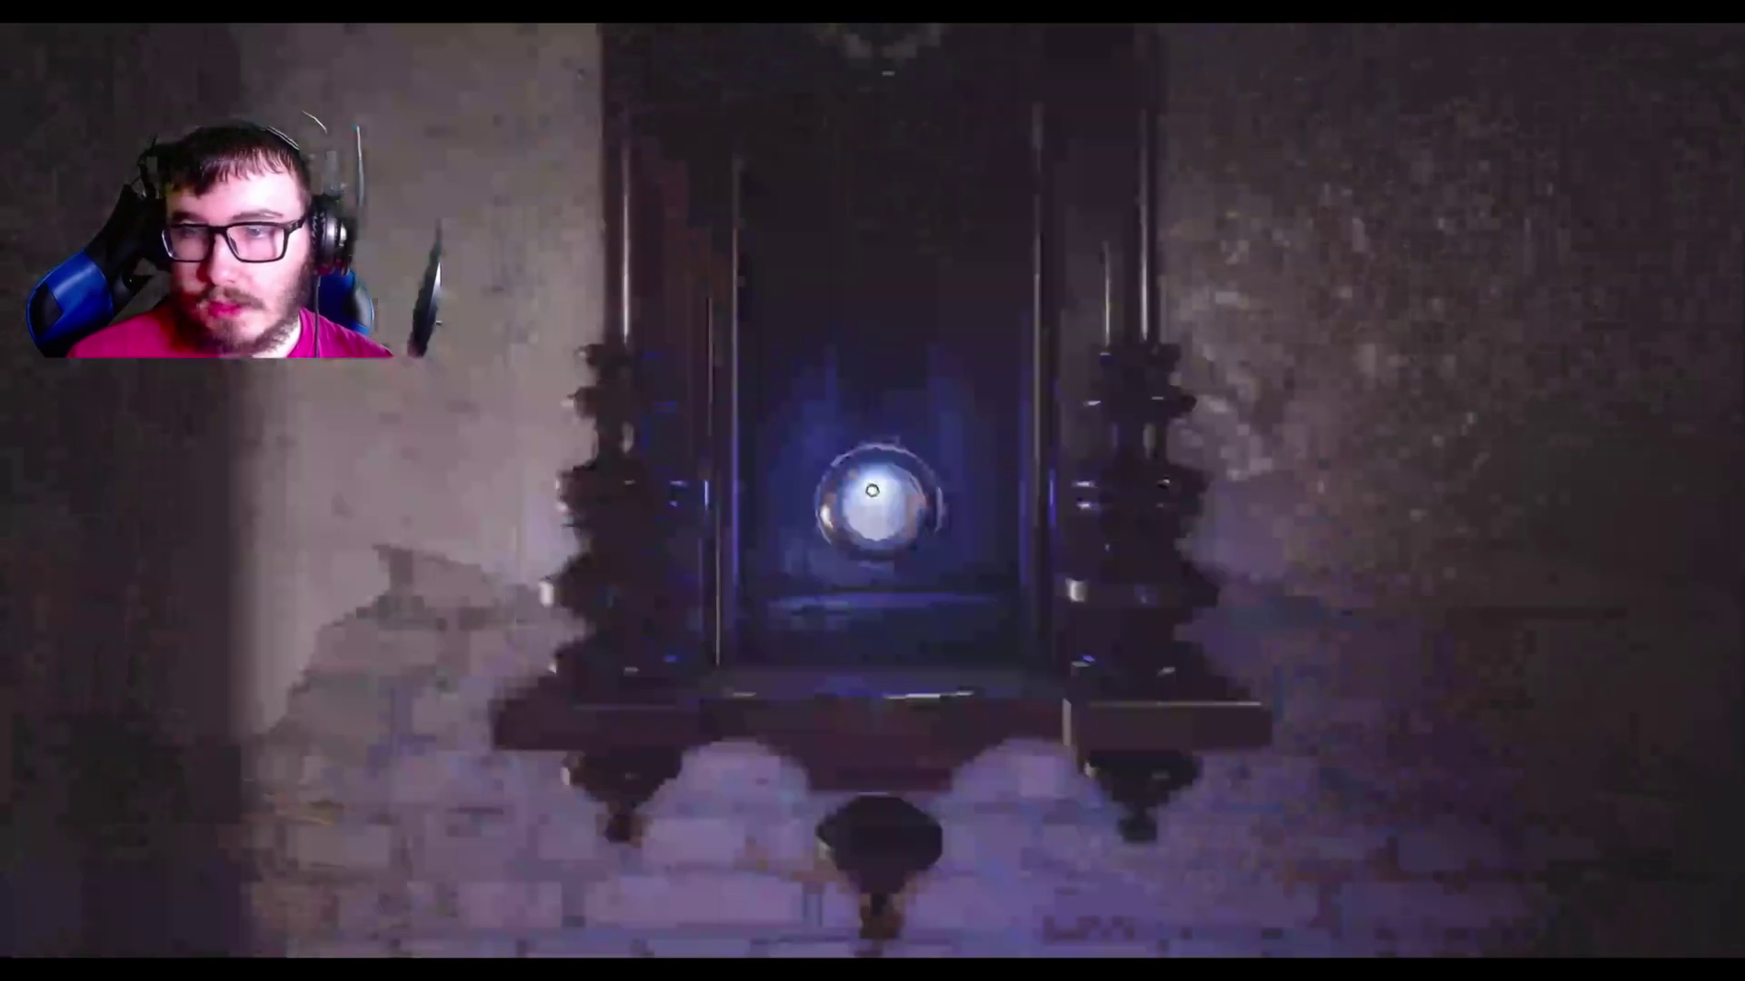
key("e")
key("Return")
key("Return")
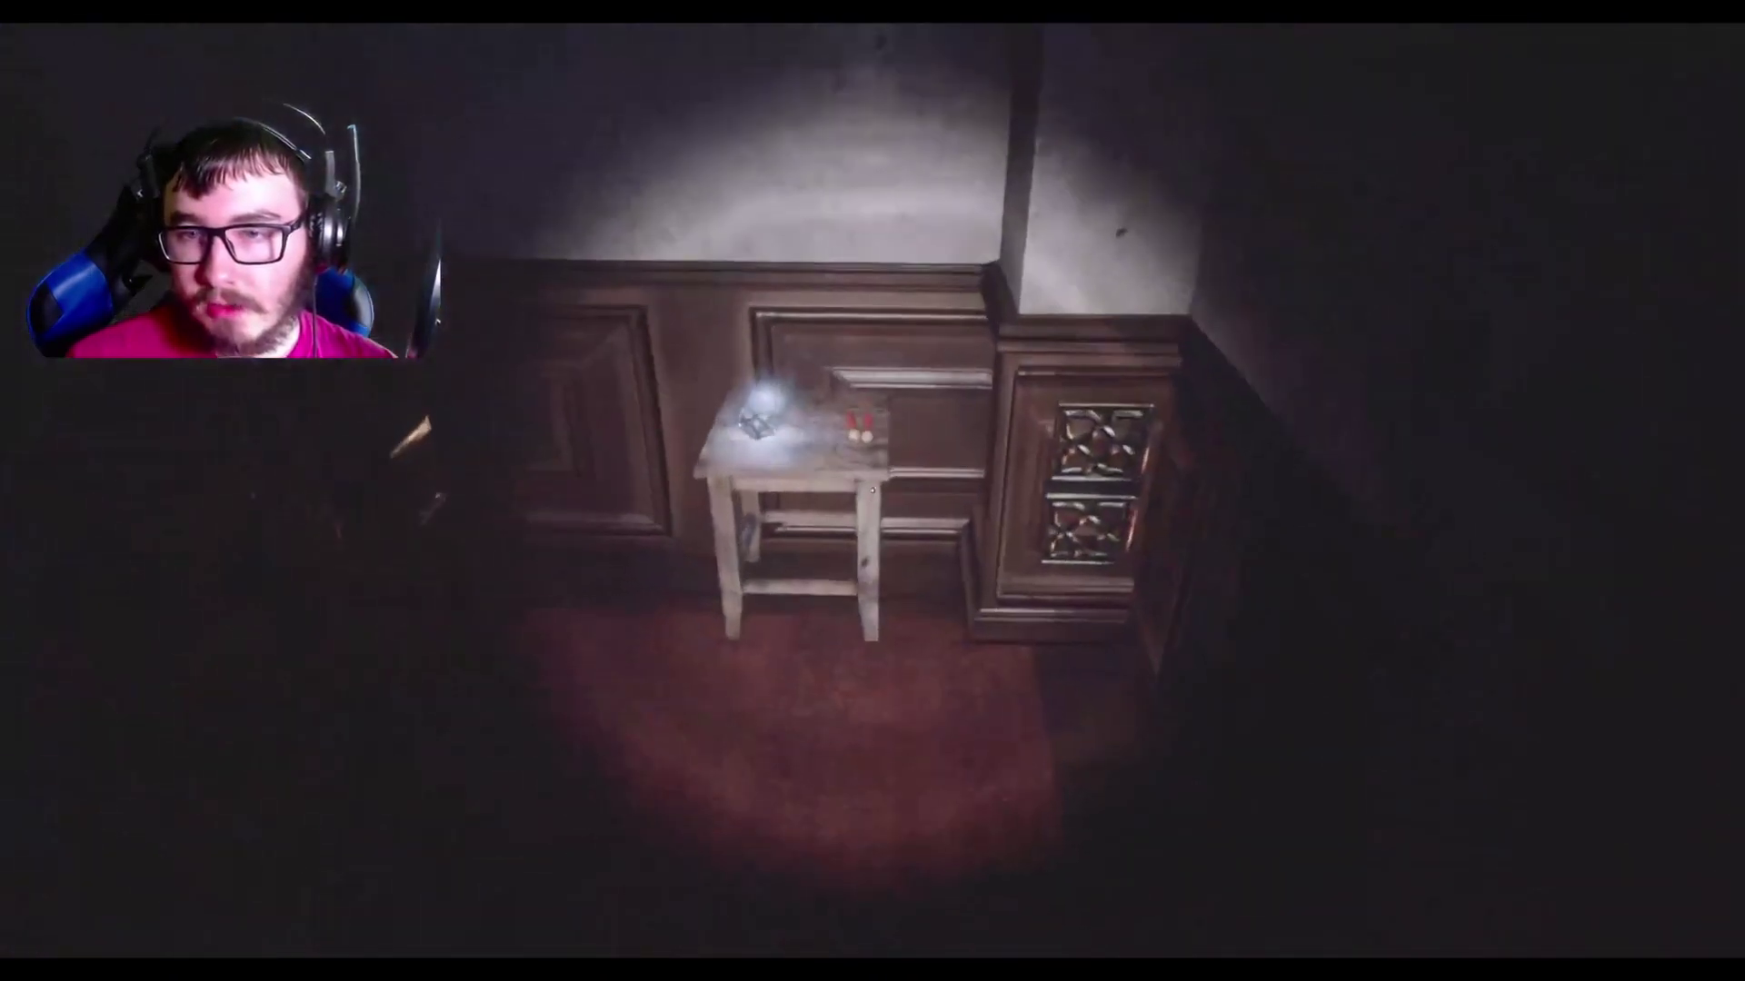
Pick up the shotgun shell and the upgrade item from the stool.
key("e")
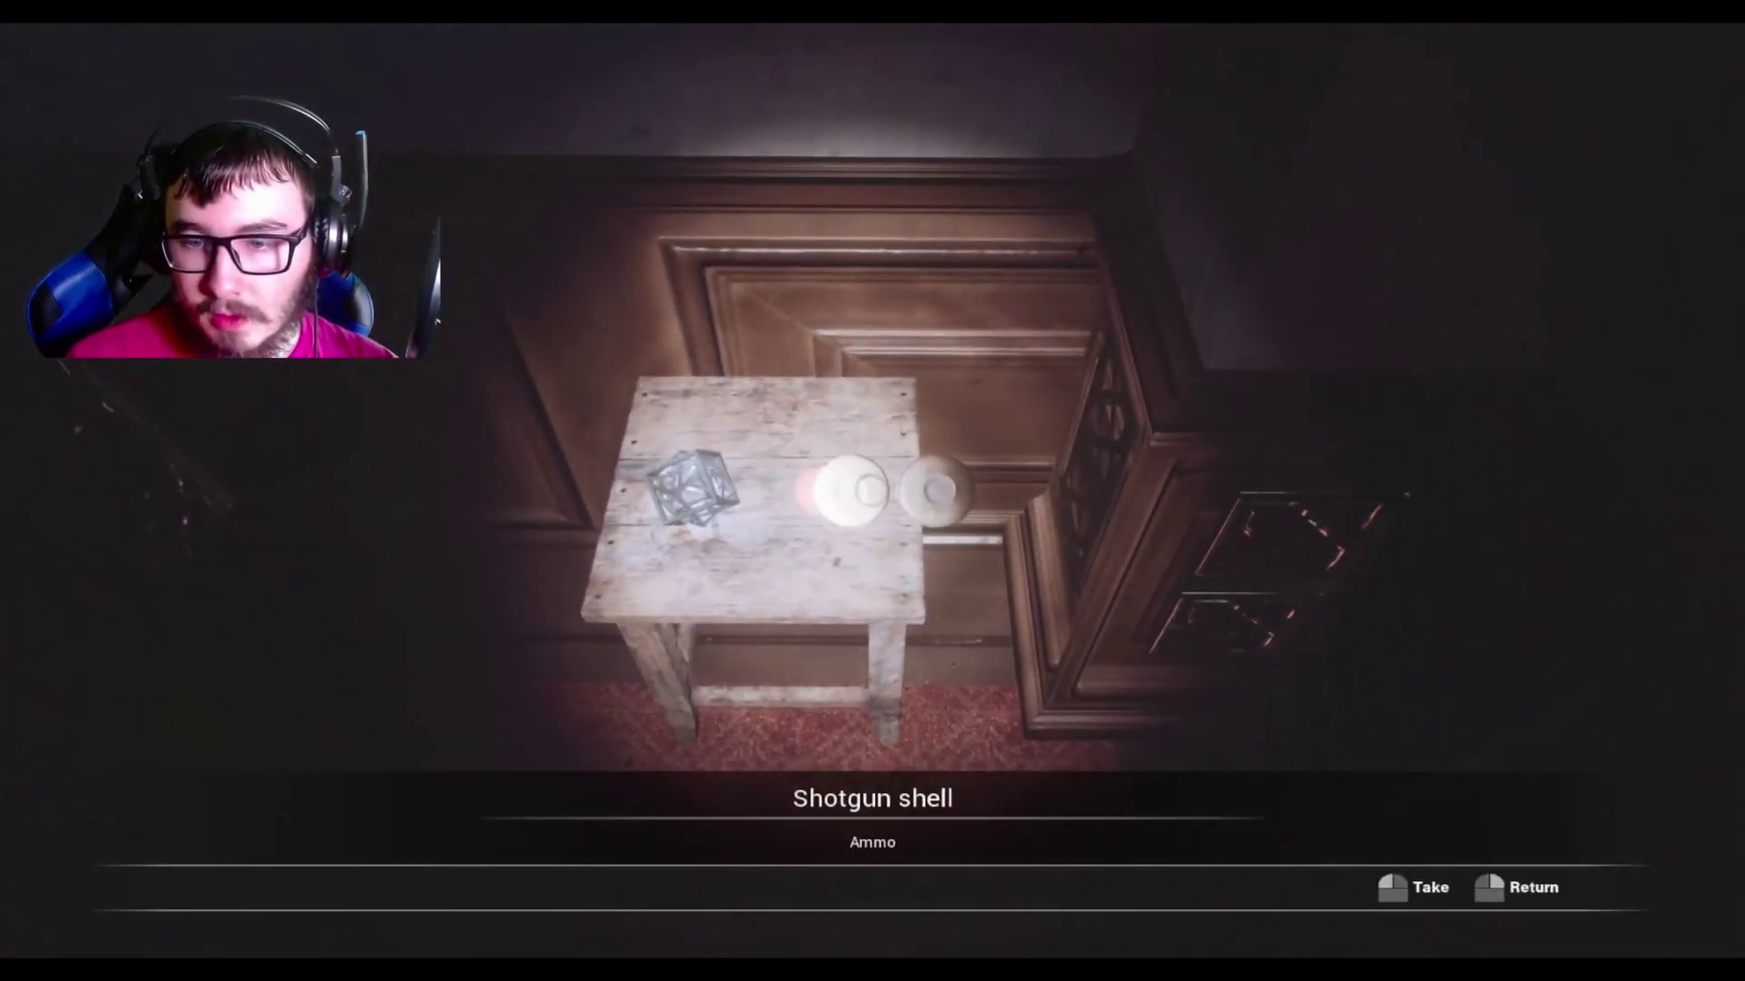
key("e")
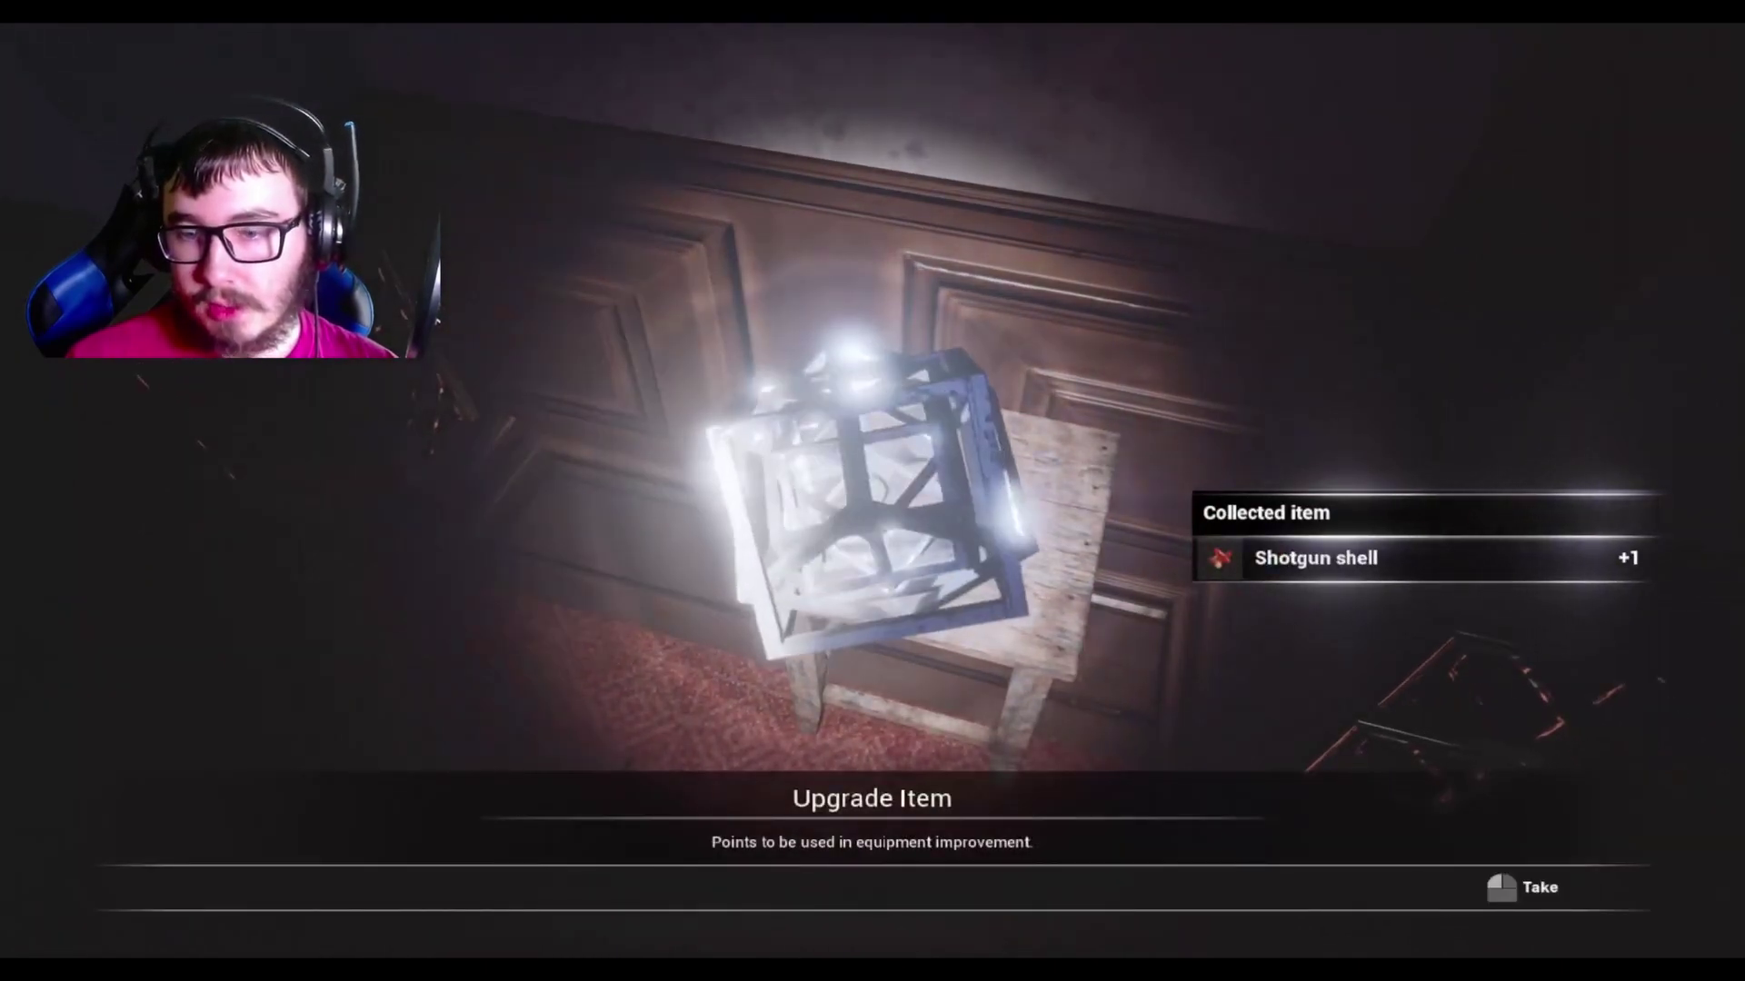
key("e")
Browse the inventory and review the pistol and shotgun Improvements page before closing it.
key("Tab")
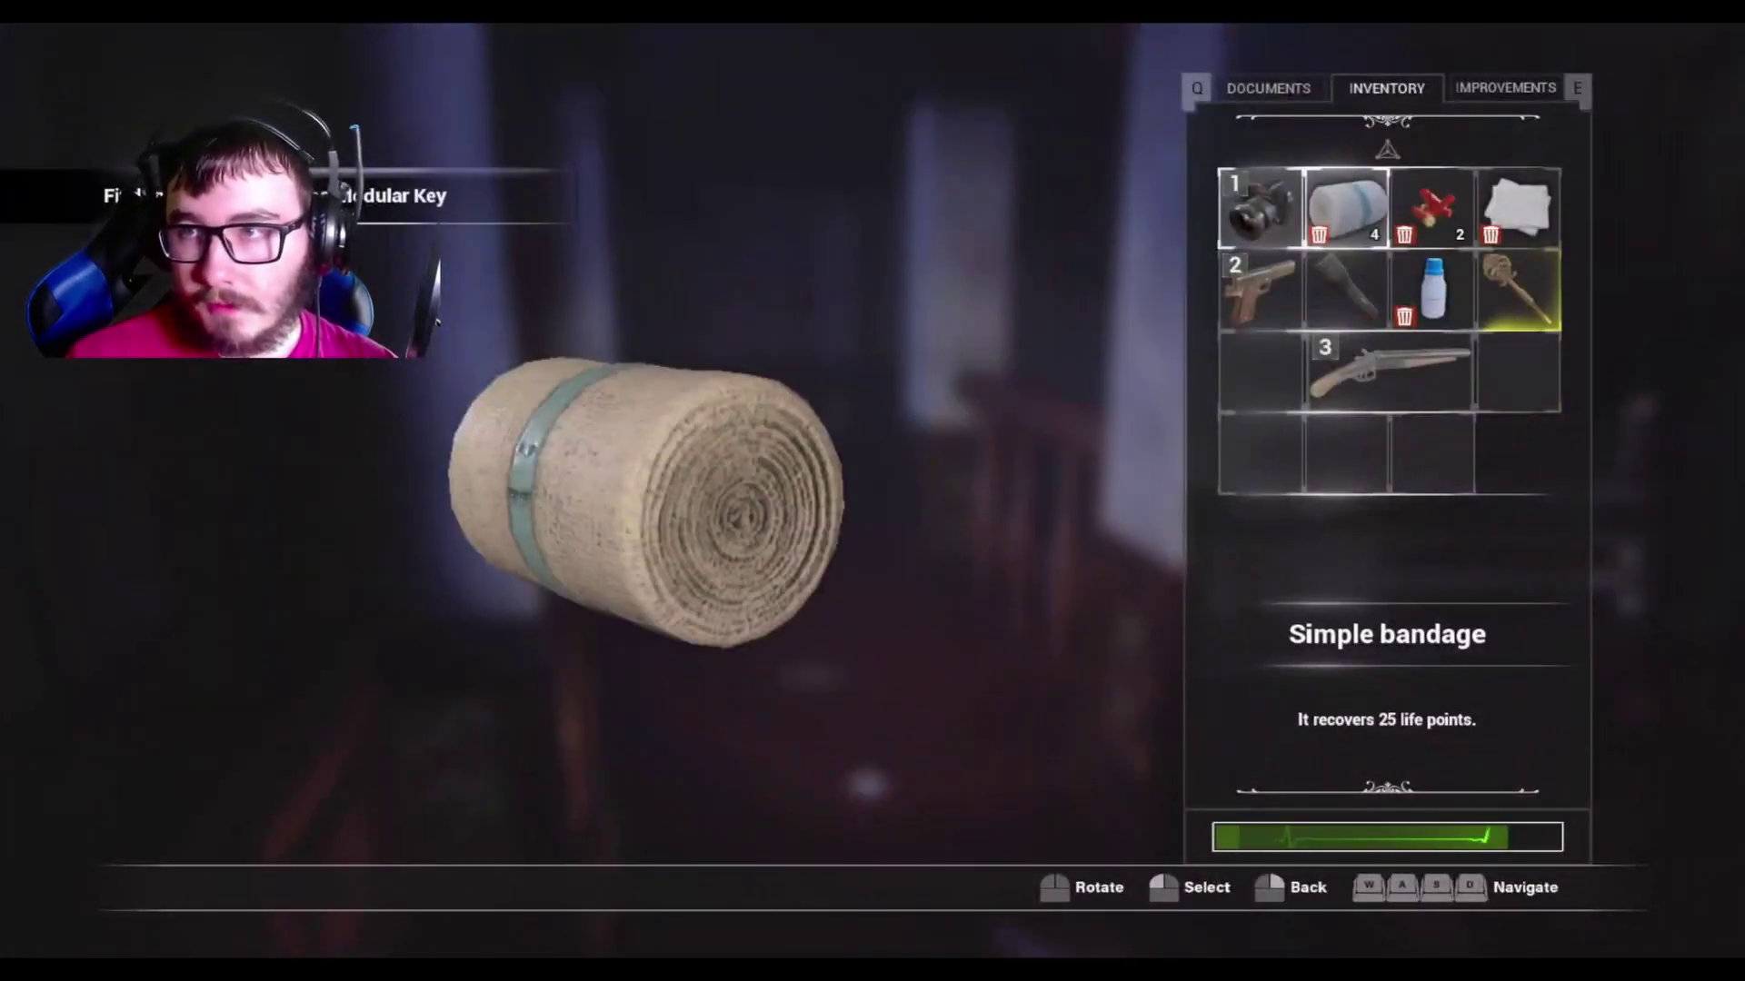
key("a")
key("e")
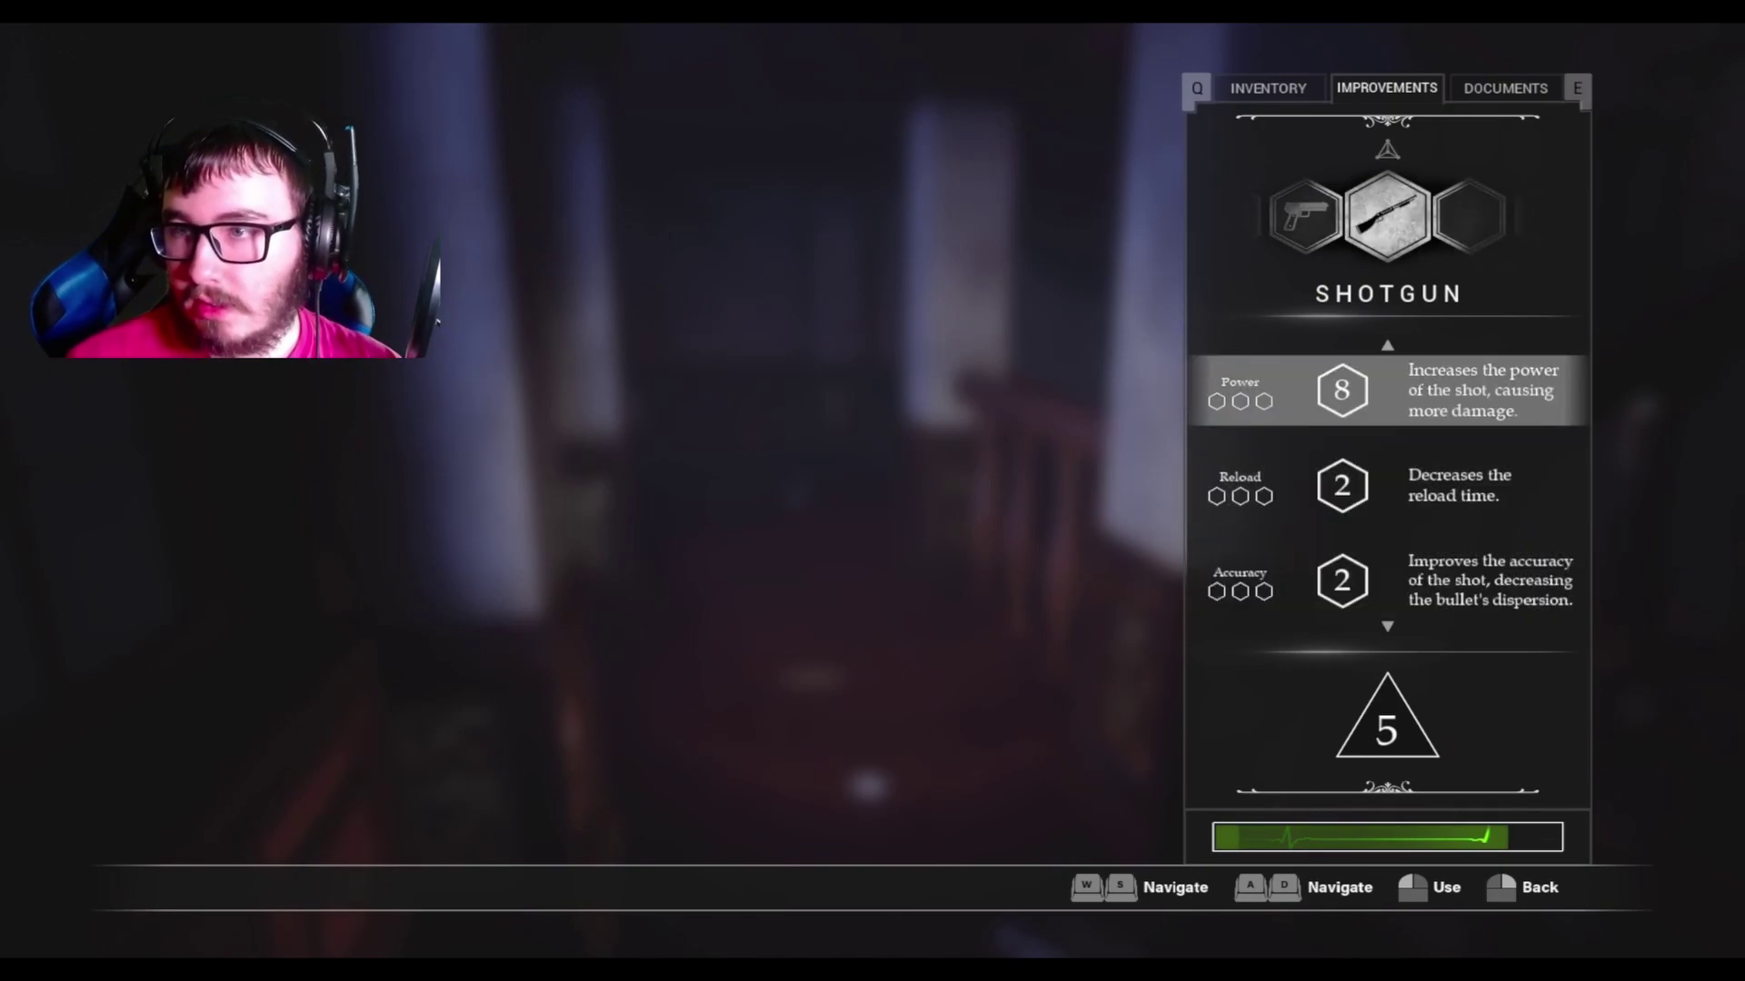
key("Tab")
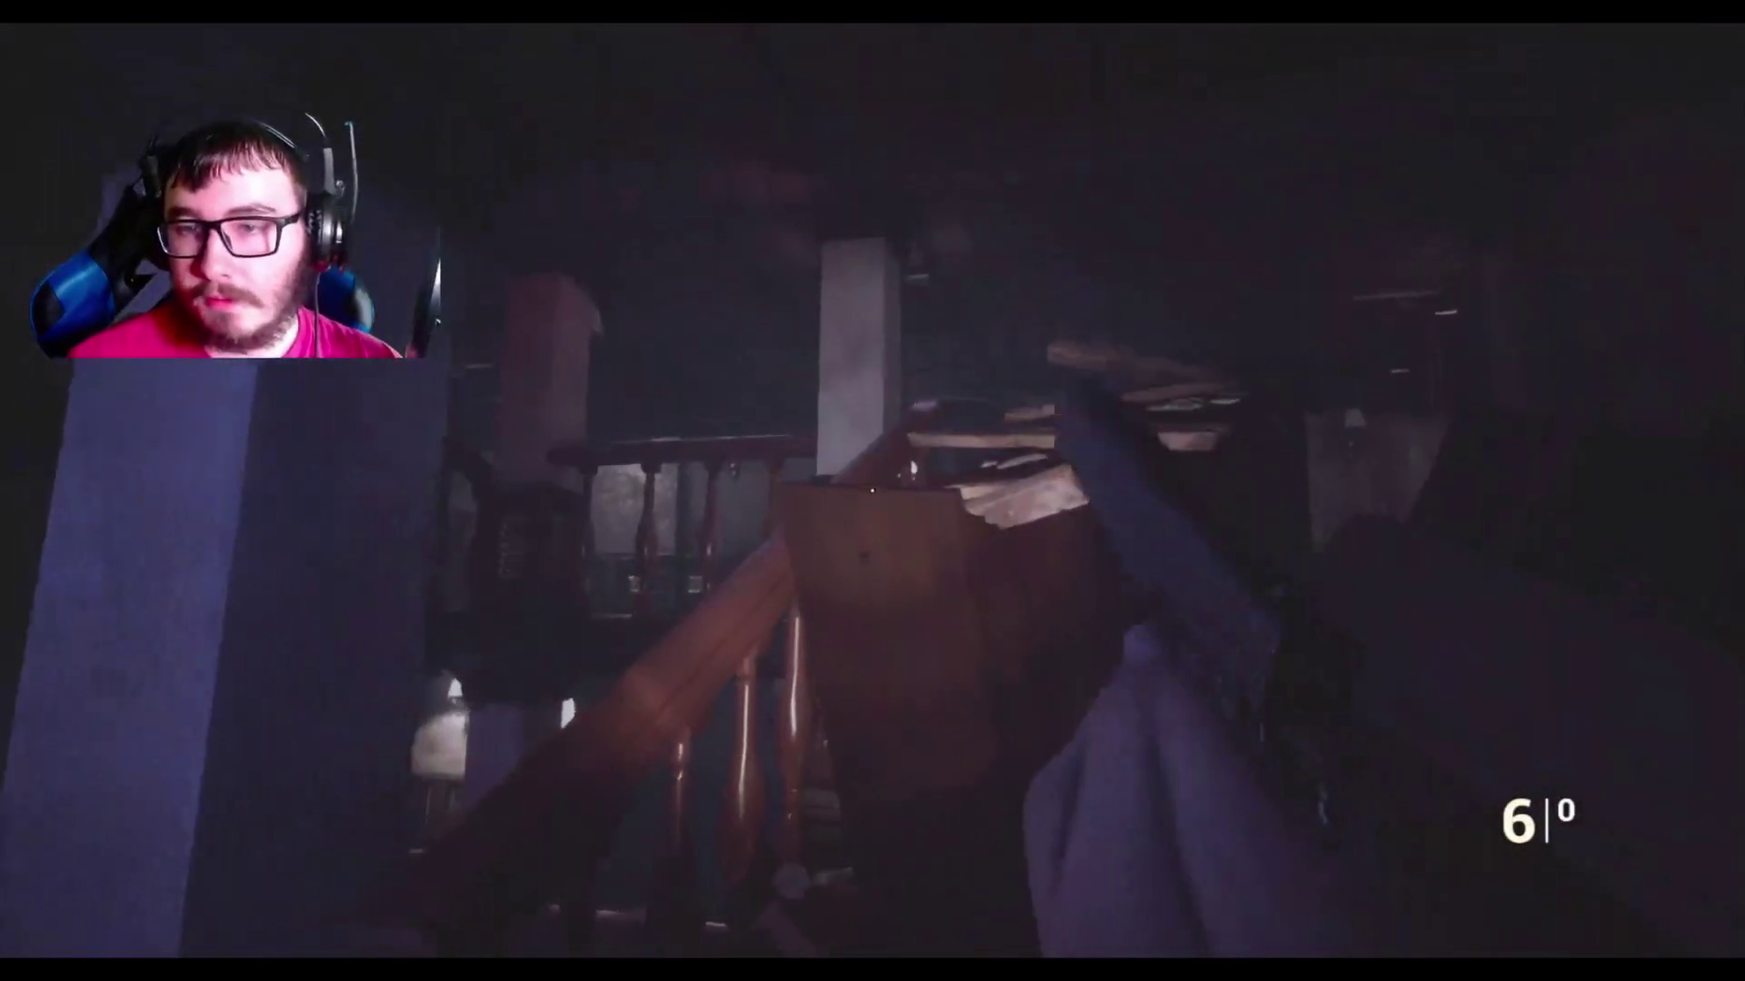
Swap shotgun and pistol, read the old book on the couch, then overwrite clock save slot 1.
key("2")
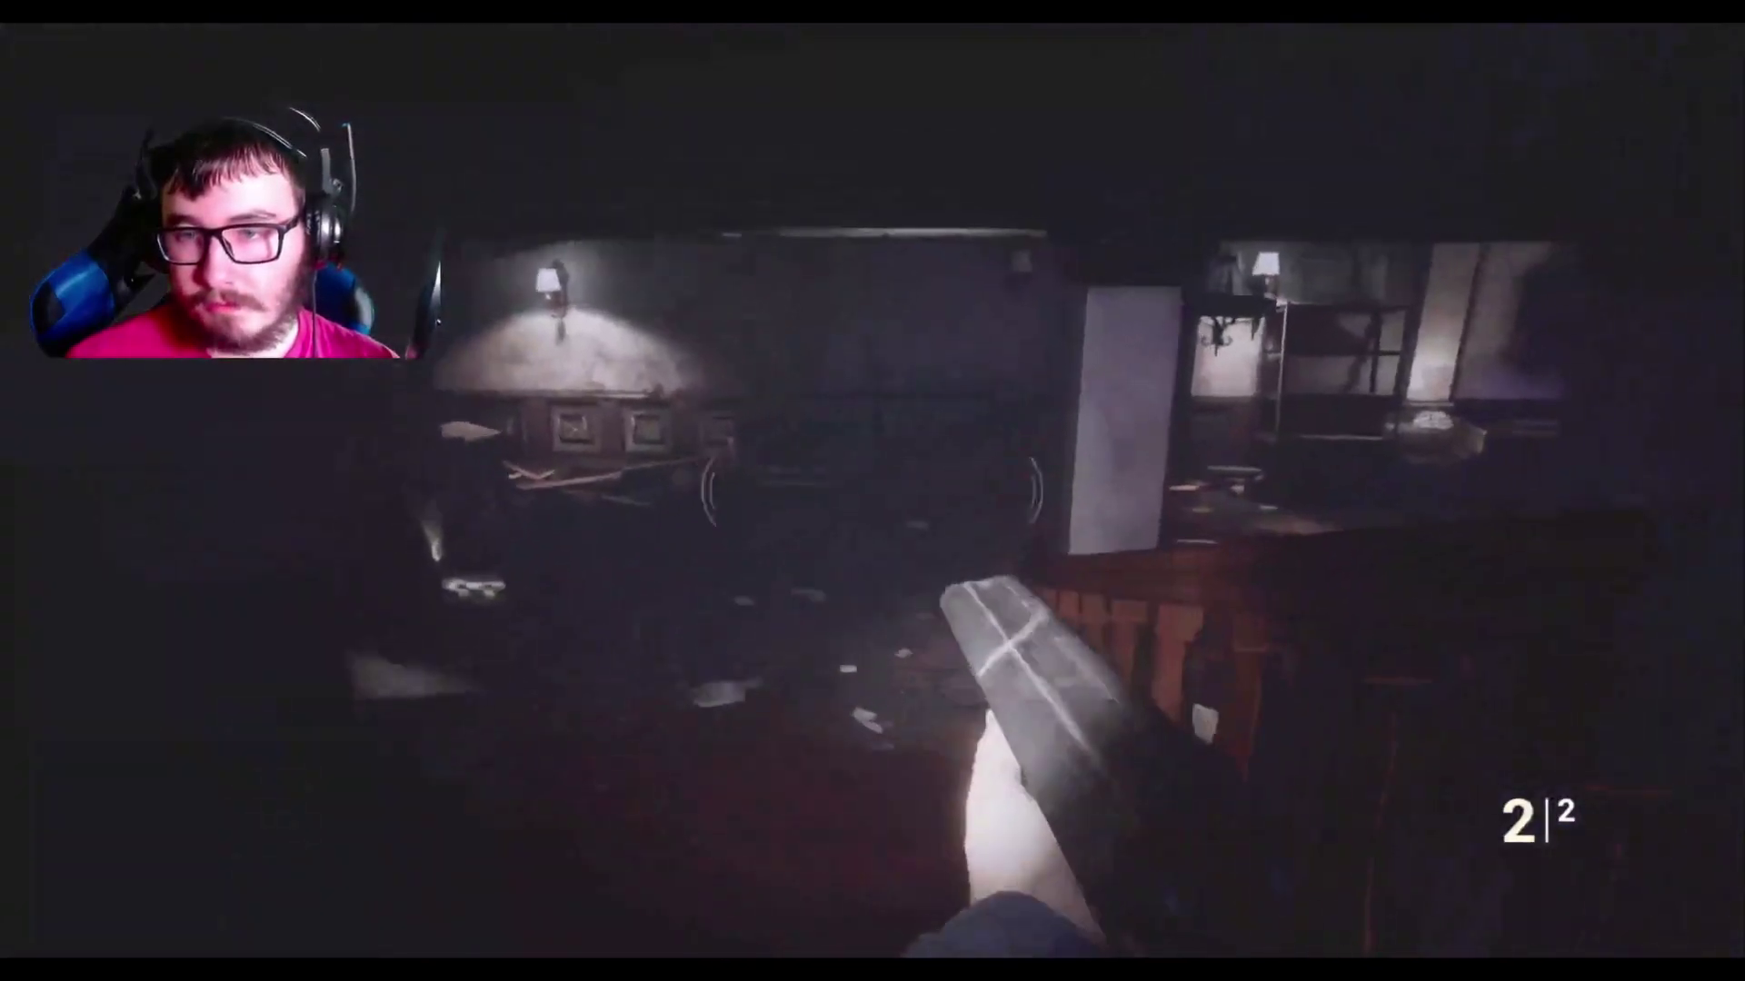
key("1")
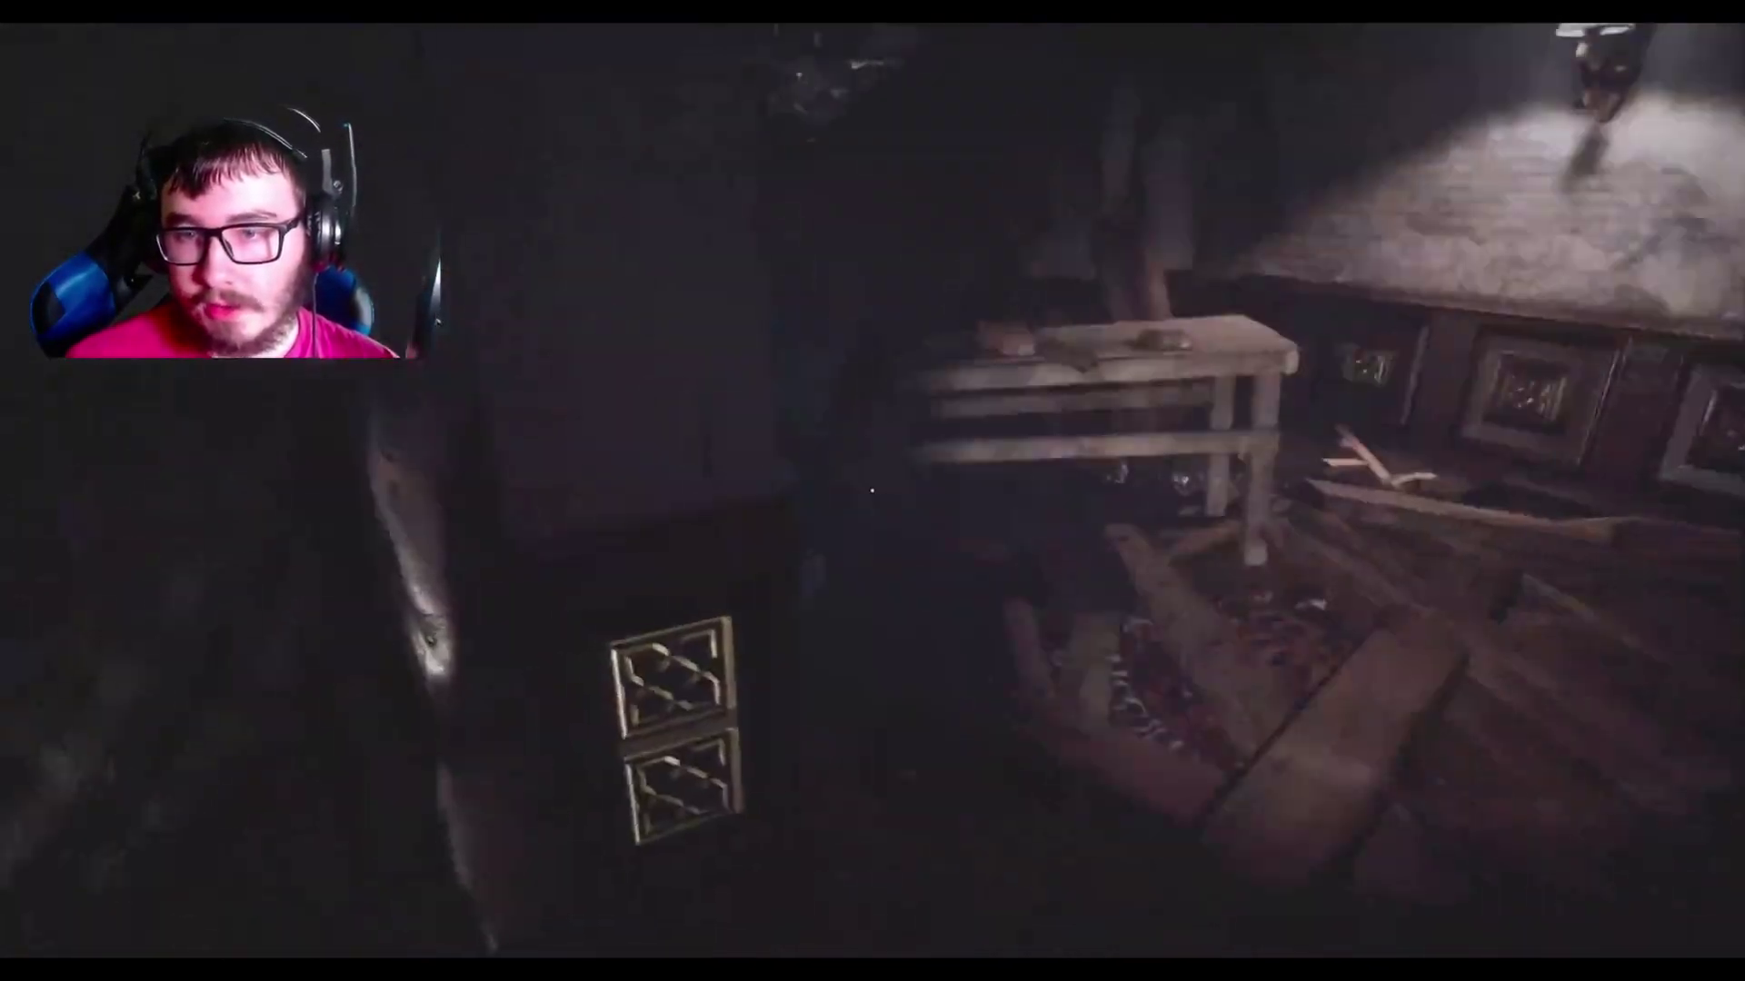
key("e")
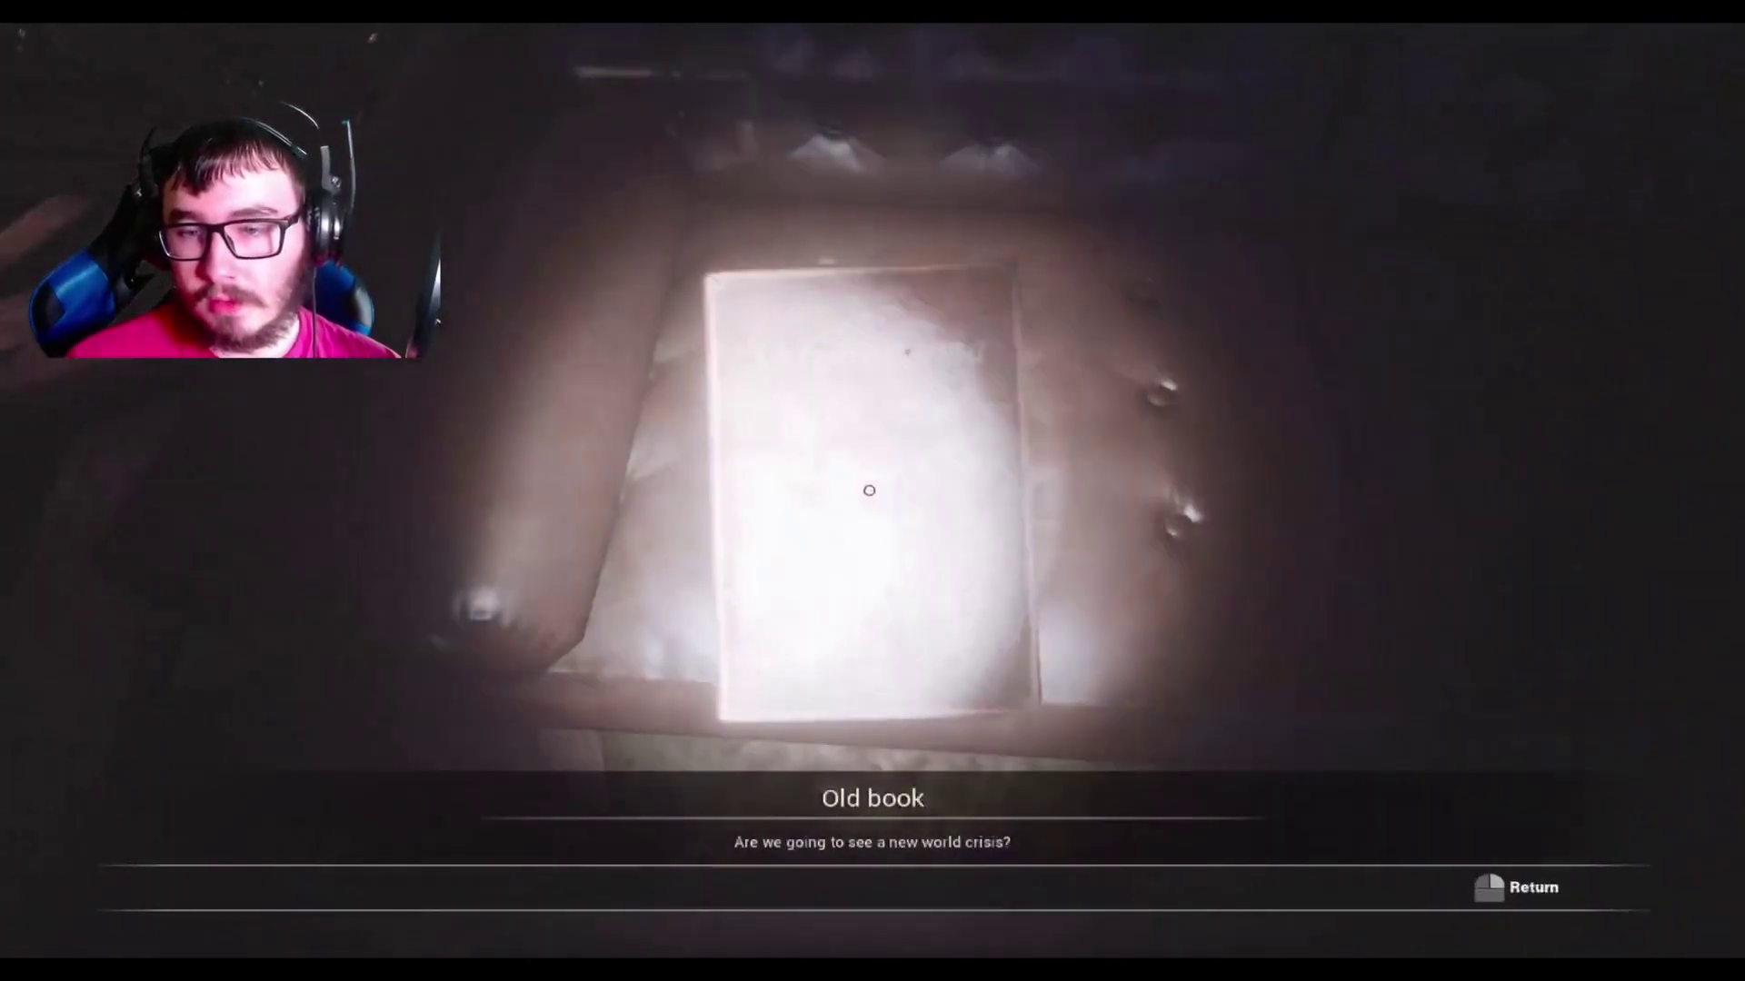
key("Escape")
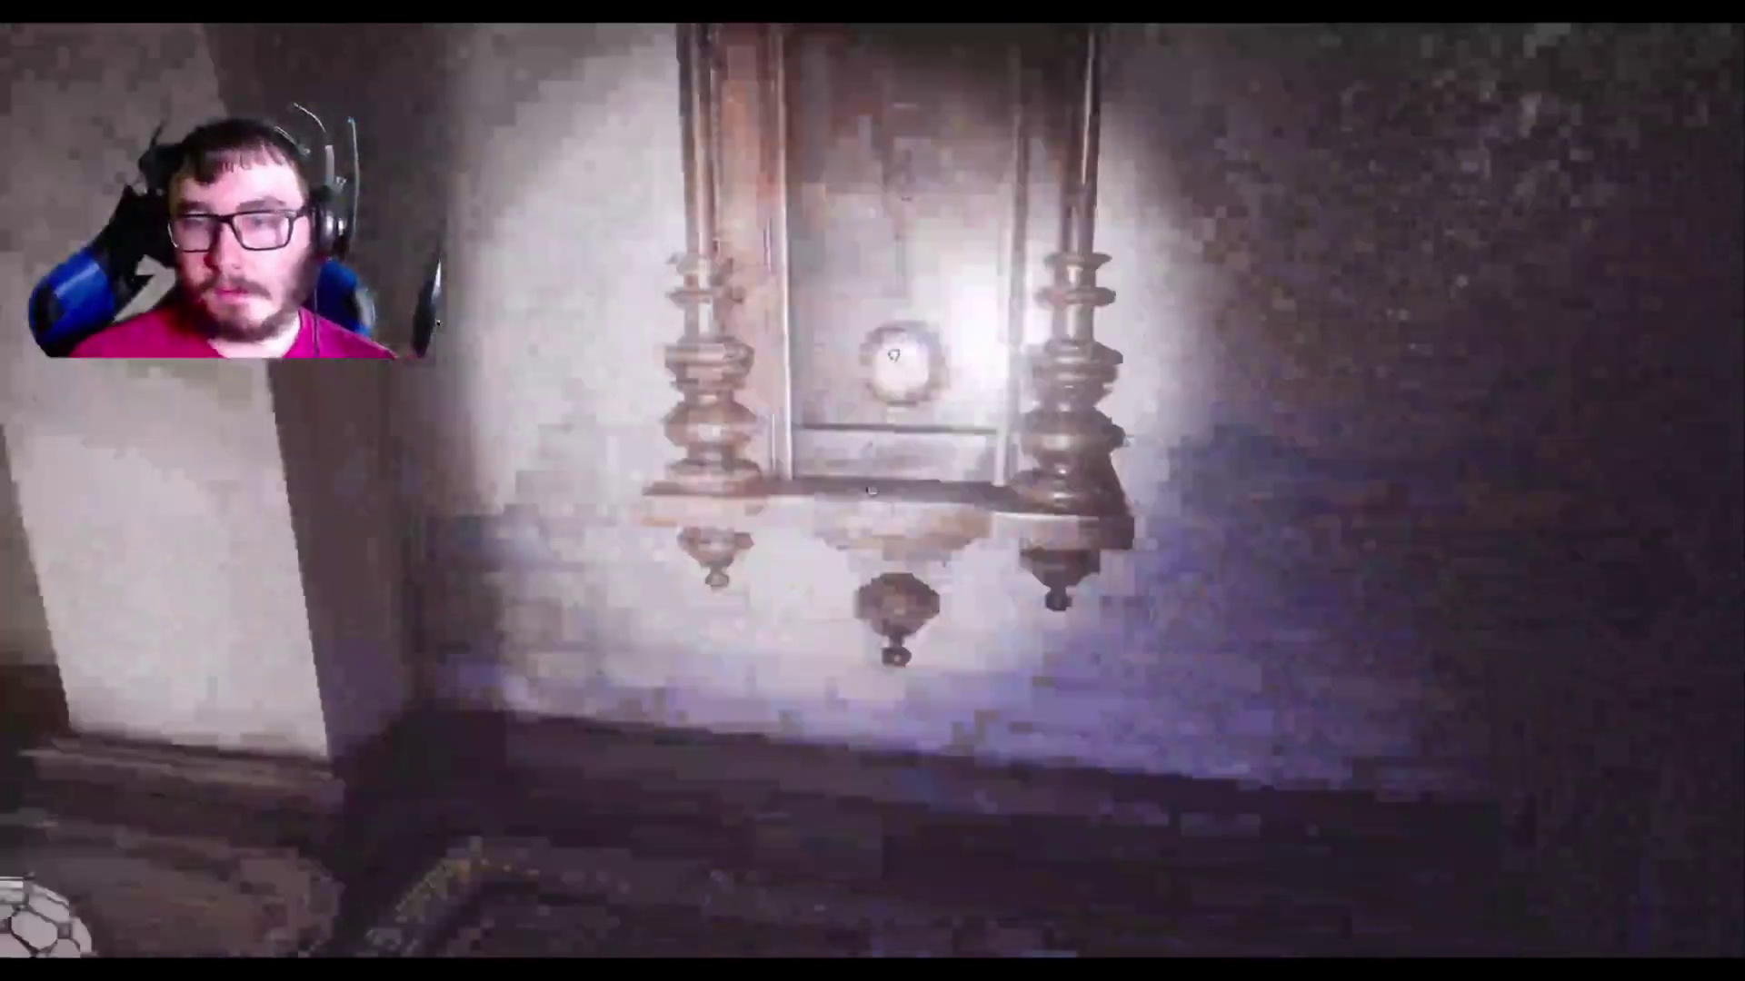
key("Return")
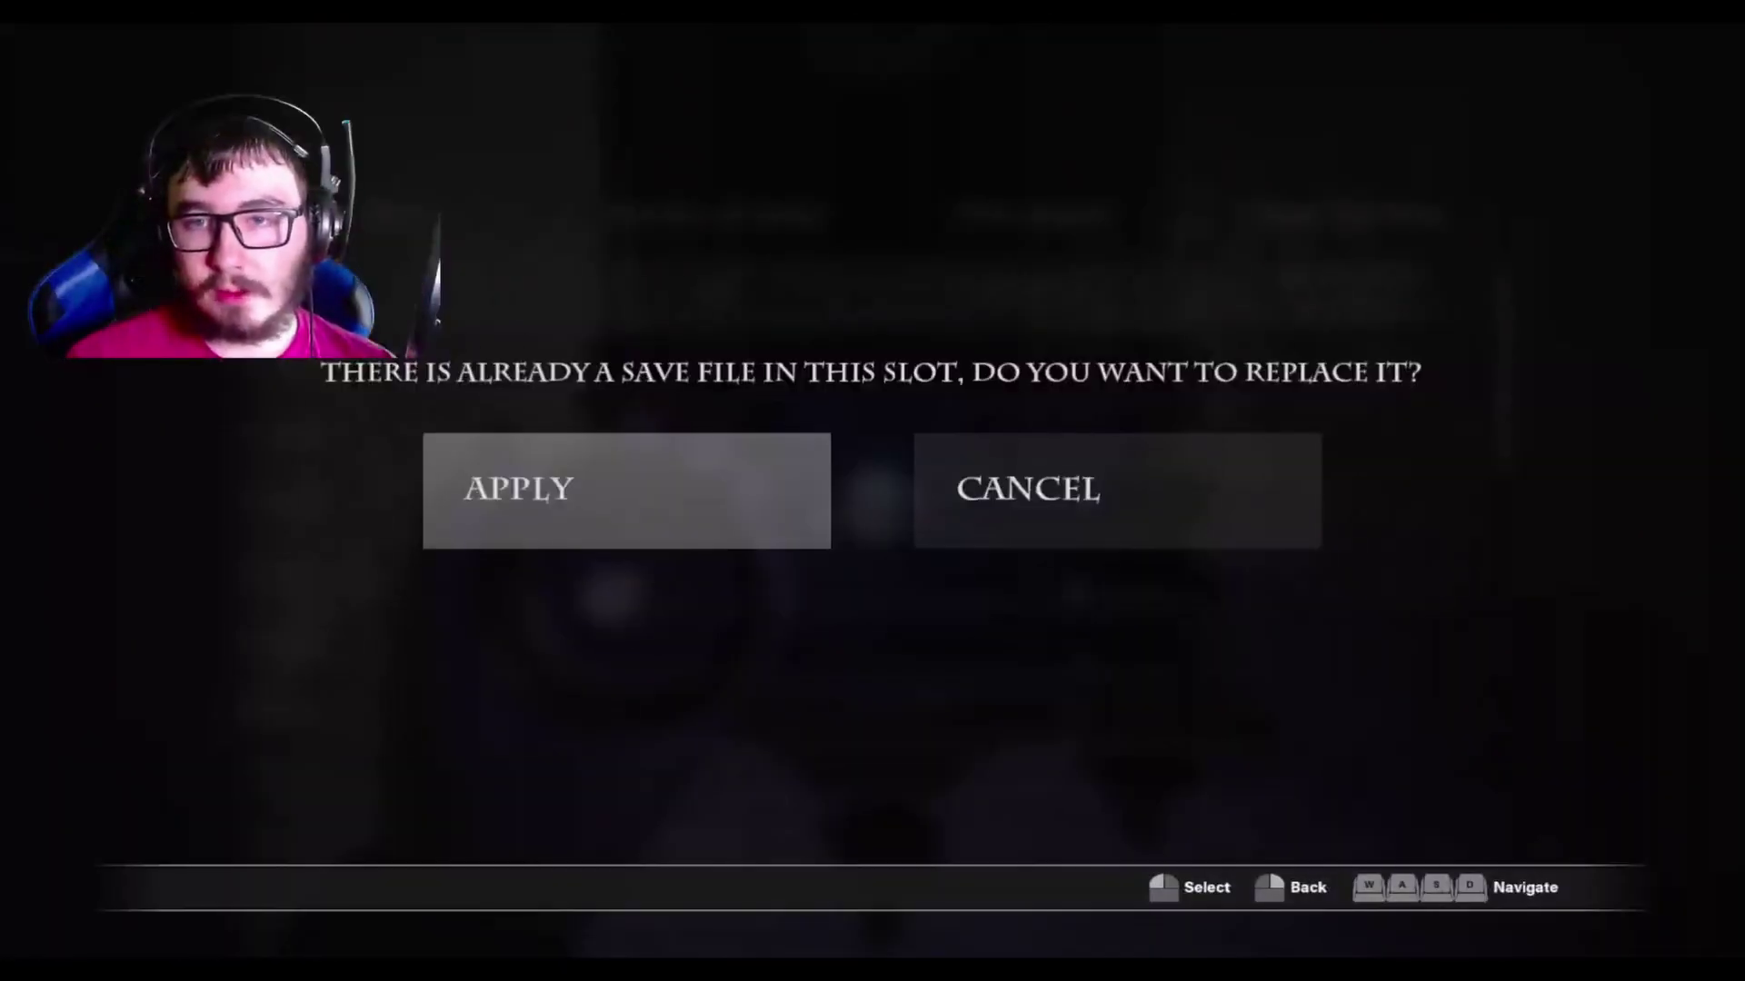
key("Return")
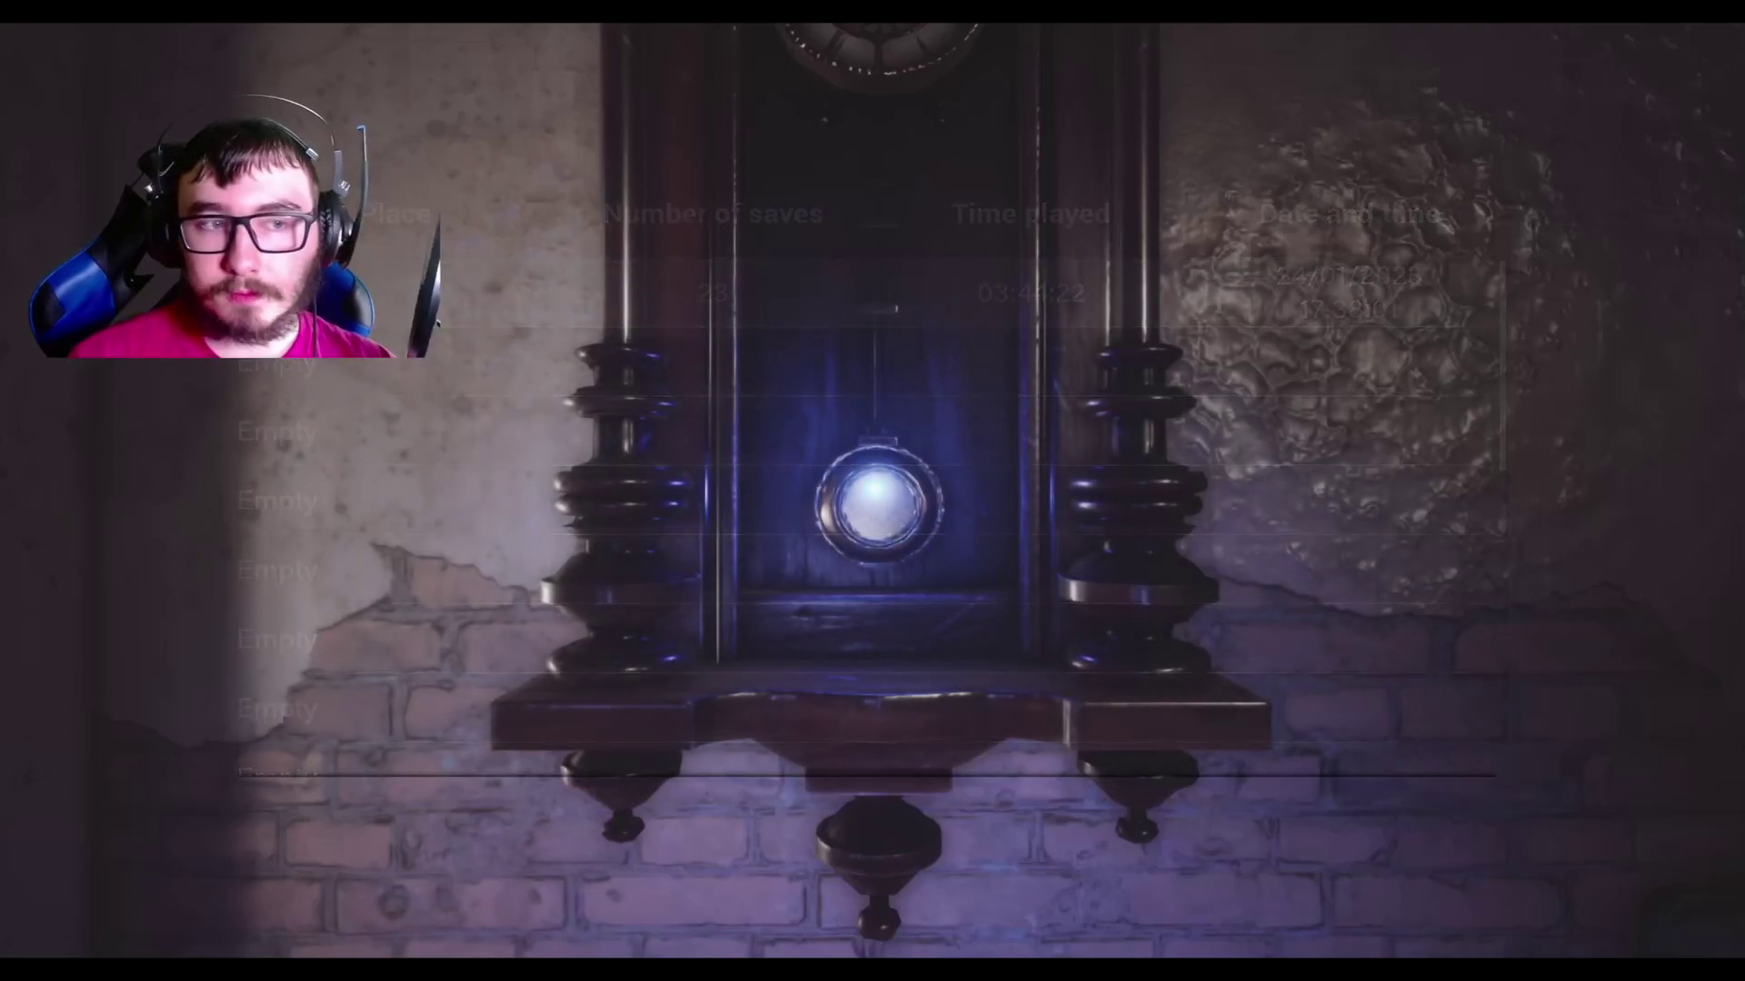